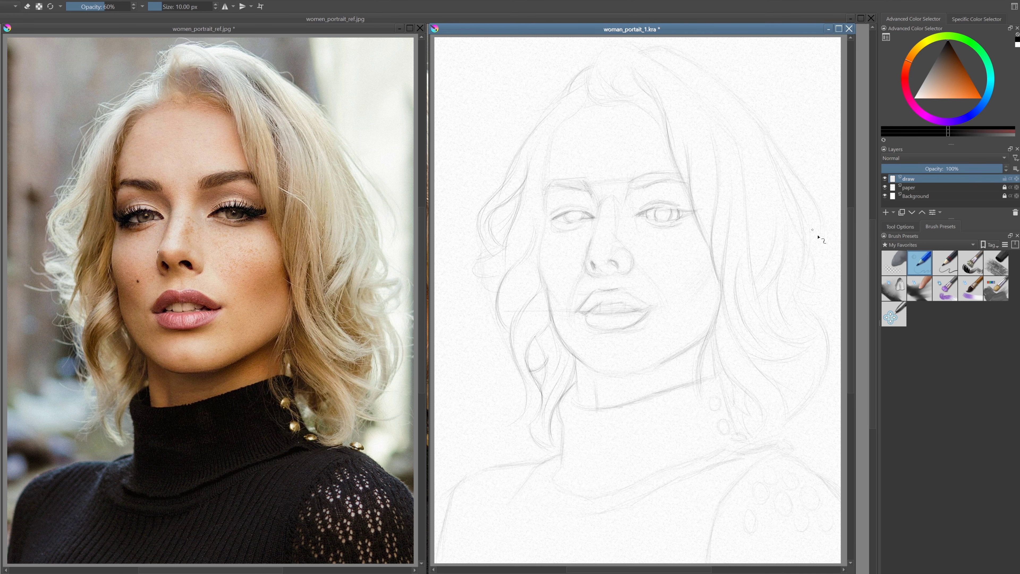
# Save the drawing and zoom the view in toward the jaw and neck
pyautogui.hotkey('ctrl', 's')
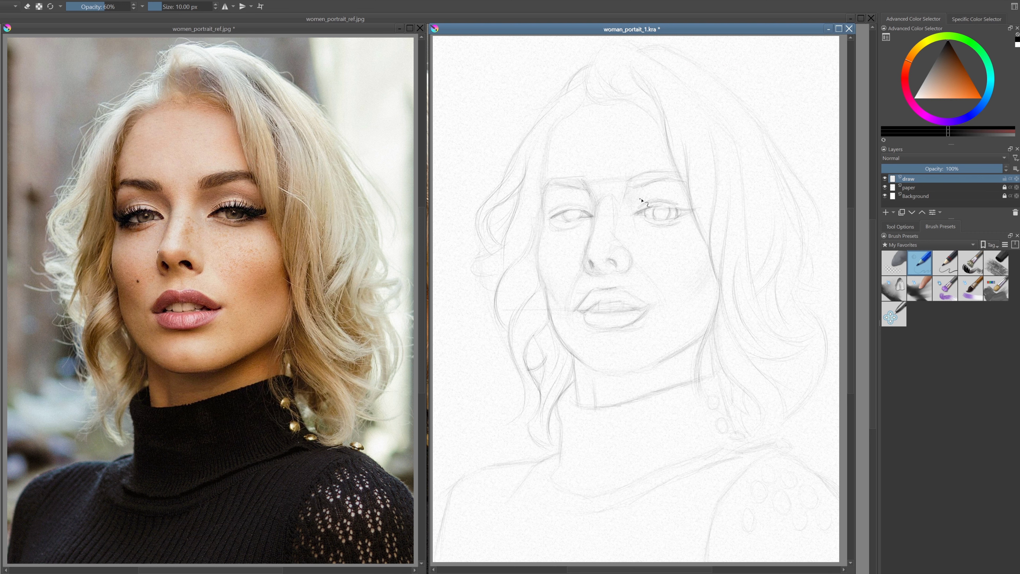
pyautogui.press('/')
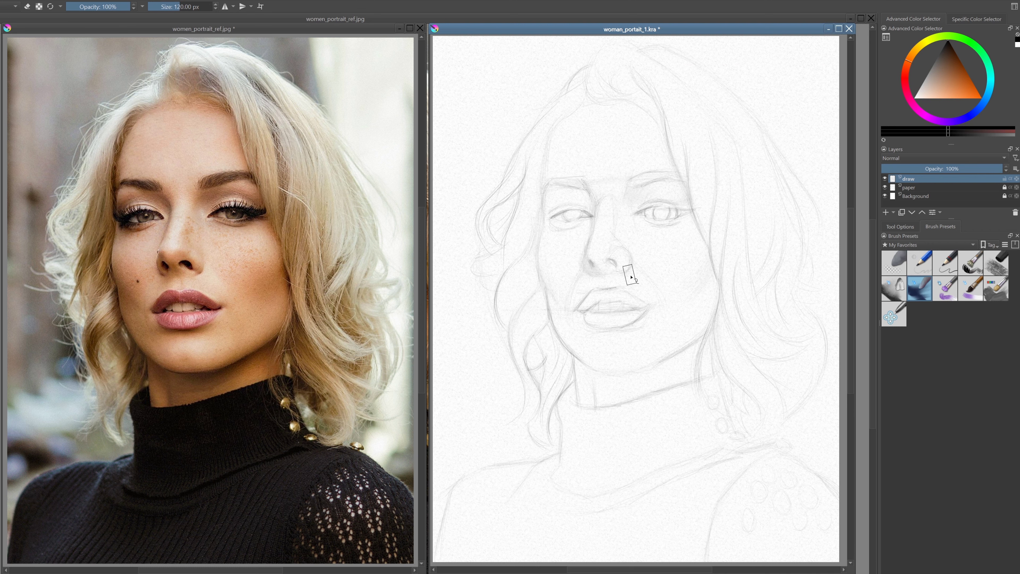
pyautogui.press('/')
pyautogui.press('/')
pyautogui.press('/')
pyautogui.scroll(3, 524, 193)
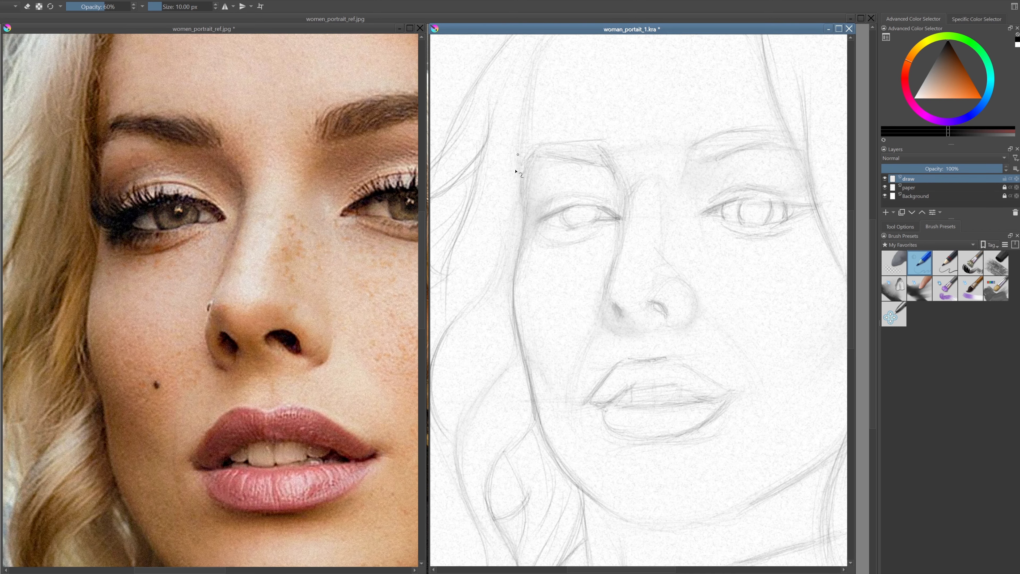
pyautogui.scroll(2, 604, 232)
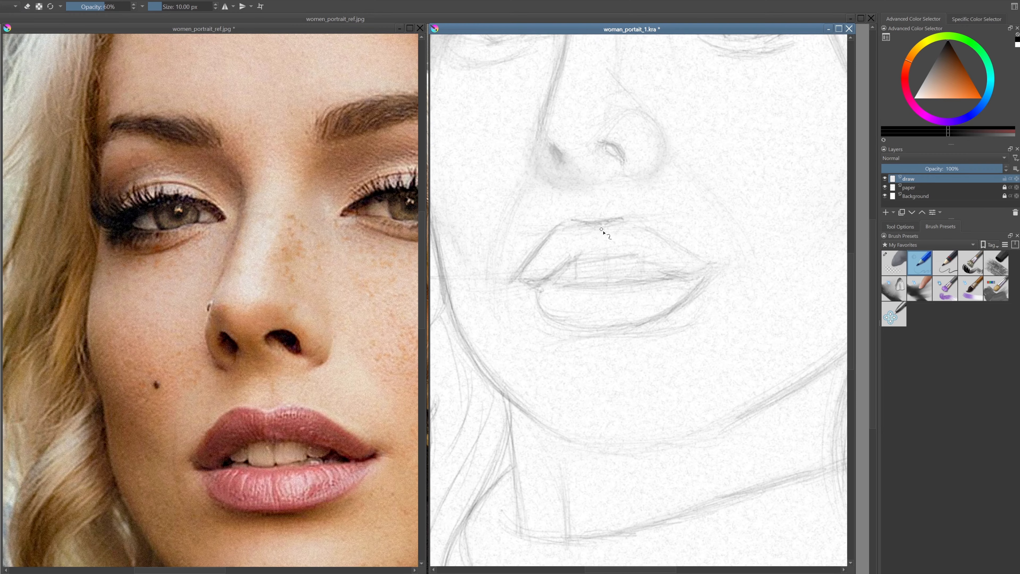
pyautogui.scroll(2, 580, 257)
pyautogui.scroll(2, 566, 321)
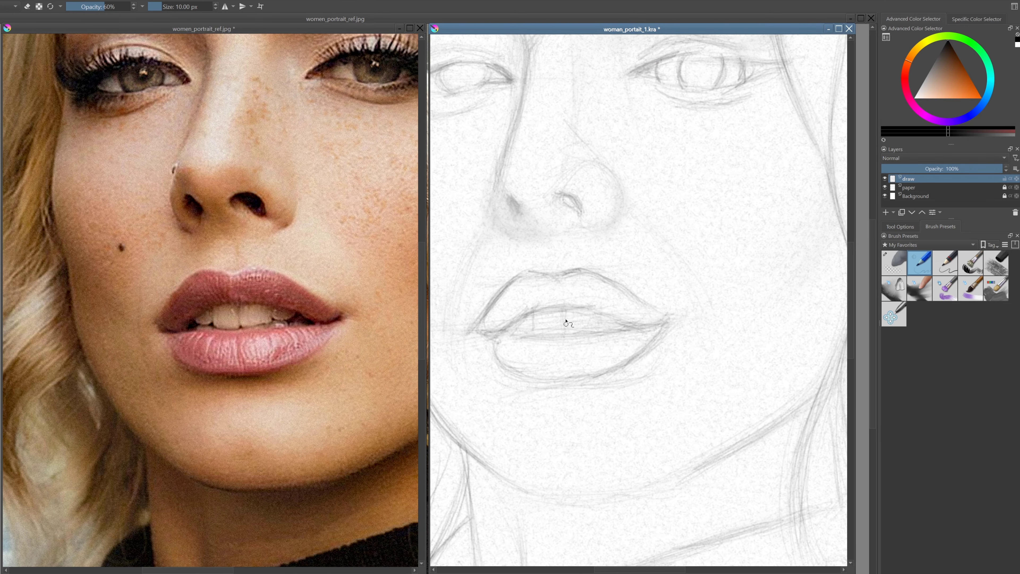
pyautogui.scroll(-3, 564, 301)
pyautogui.scroll(2, 603, 436)
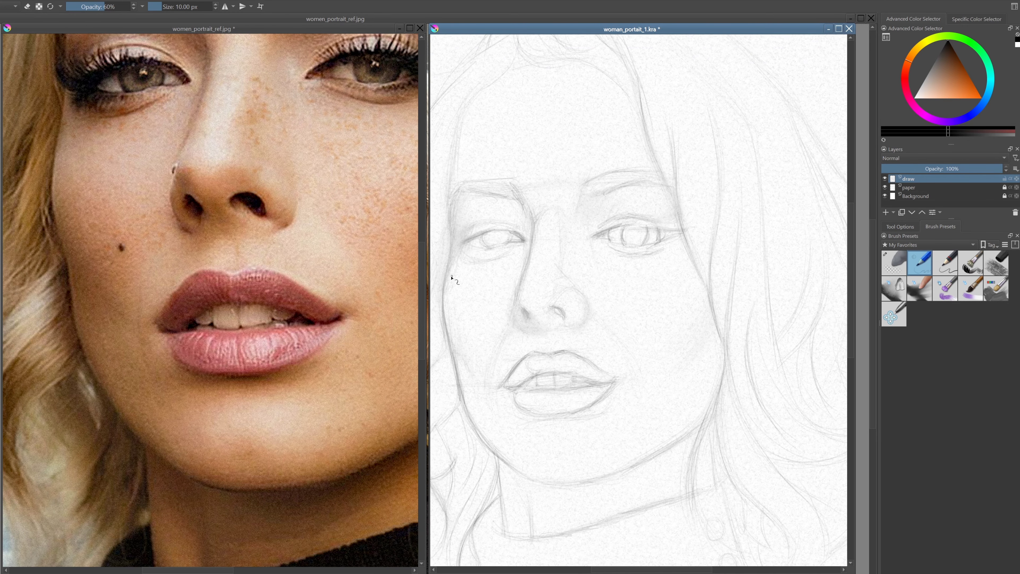
pyautogui.scroll(-1, 672, 300)
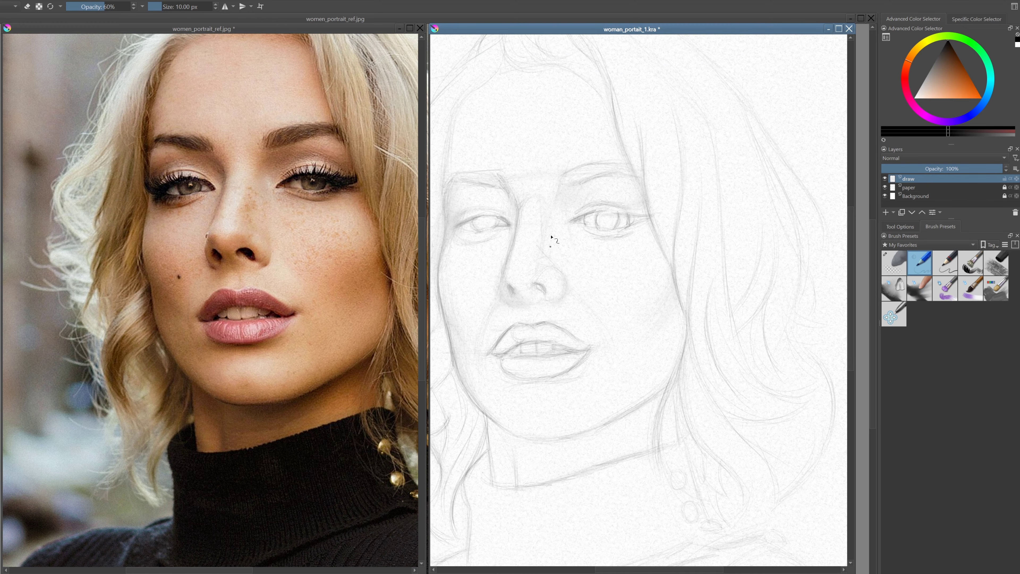
pyautogui.scroll(-1, 569, 228)
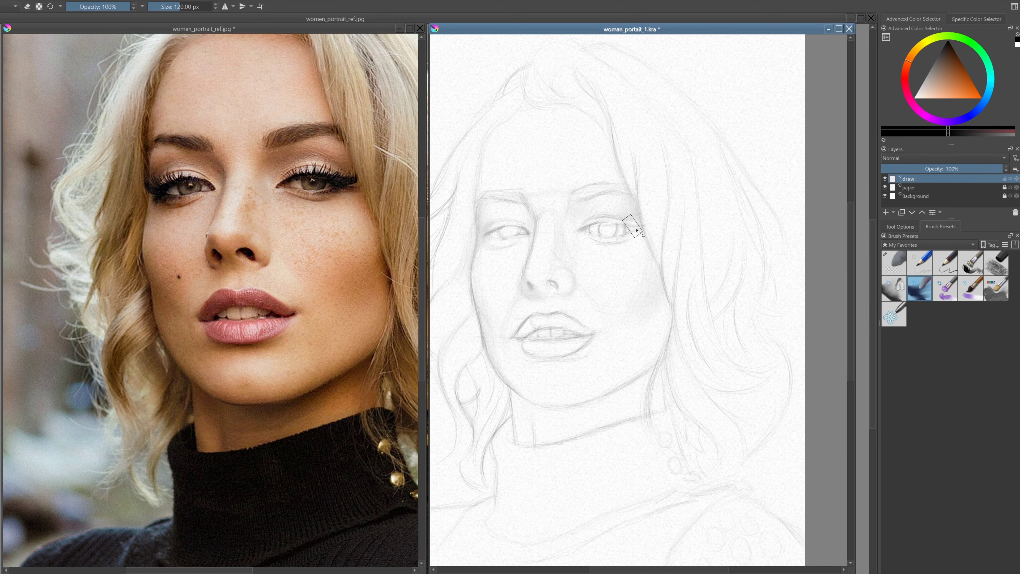
pyautogui.scroll(-2, 670, 315)
# Airbrush soft shading under both sides of the jaw and down the left neck
pyautogui.press('4')
pyautogui.press('4')
pyautogui.press('/')
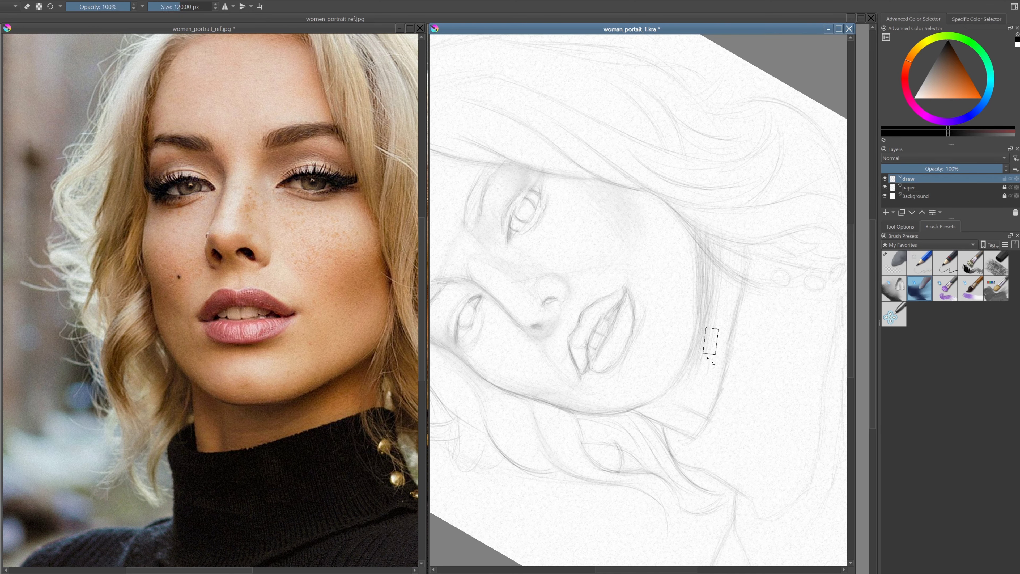
pyautogui.moveTo(711, 341); pyautogui.dragTo(695, 364)
pyautogui.press('5')
pyautogui.moveTo(558, 375); pyautogui.dragTo(569, 392)
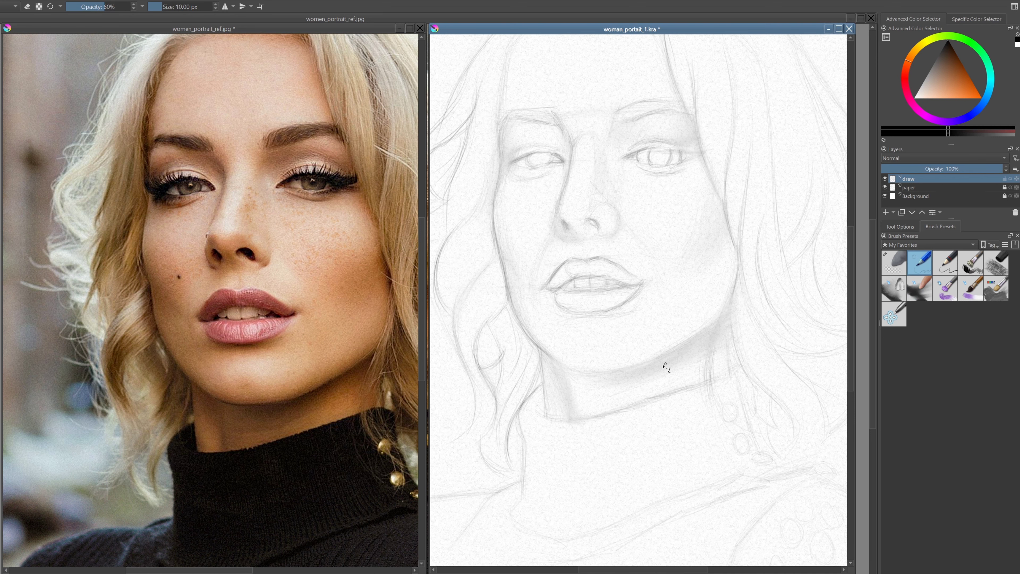
pyautogui.moveTo(664, 364); pyautogui.dragTo(690, 366)
pyautogui.scroll(2, 691, 367)
pyautogui.press('/')
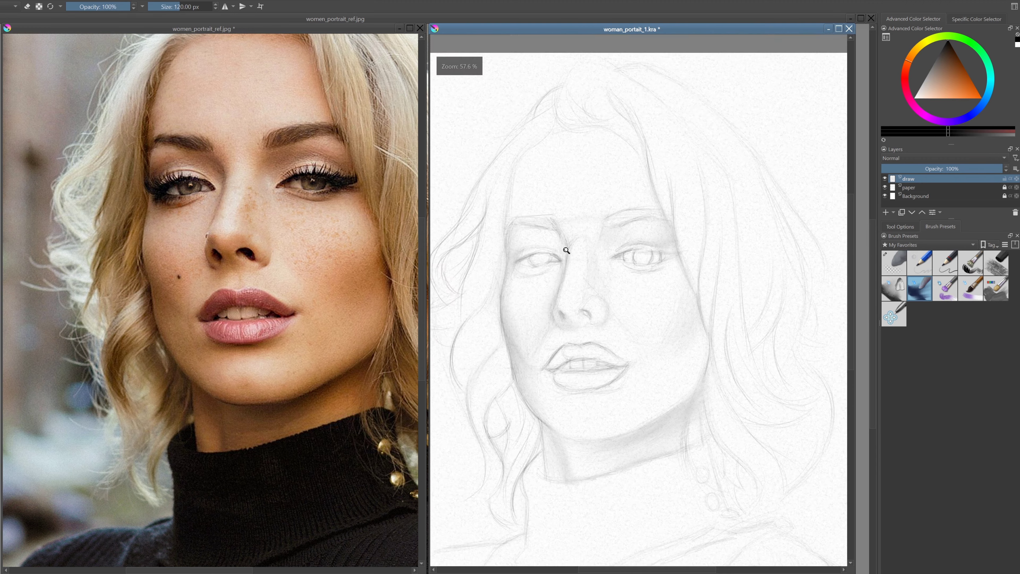
pyautogui.scroll(3, 557, 251)
pyautogui.scroll(3, 524, 364)
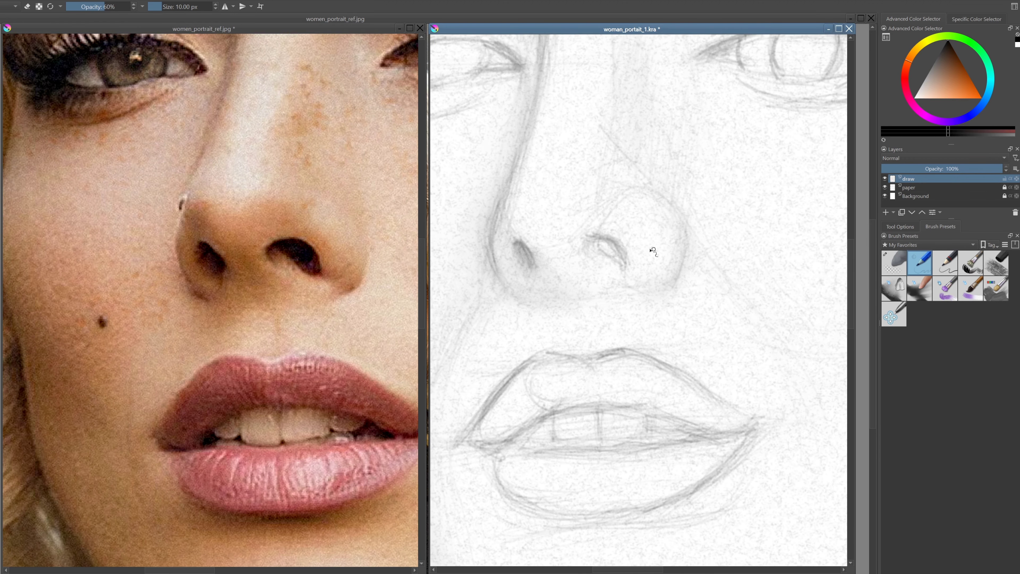
# Hatch dark 60% pencil strokes inside both nostrils and along the nose bridge and sides
pyautogui.moveTo(621, 235)
pyautogui.mouseDown()
pyautogui.moveTo(602, 263)
pyautogui.moveTo(649, 281)
pyautogui.mouseUp()
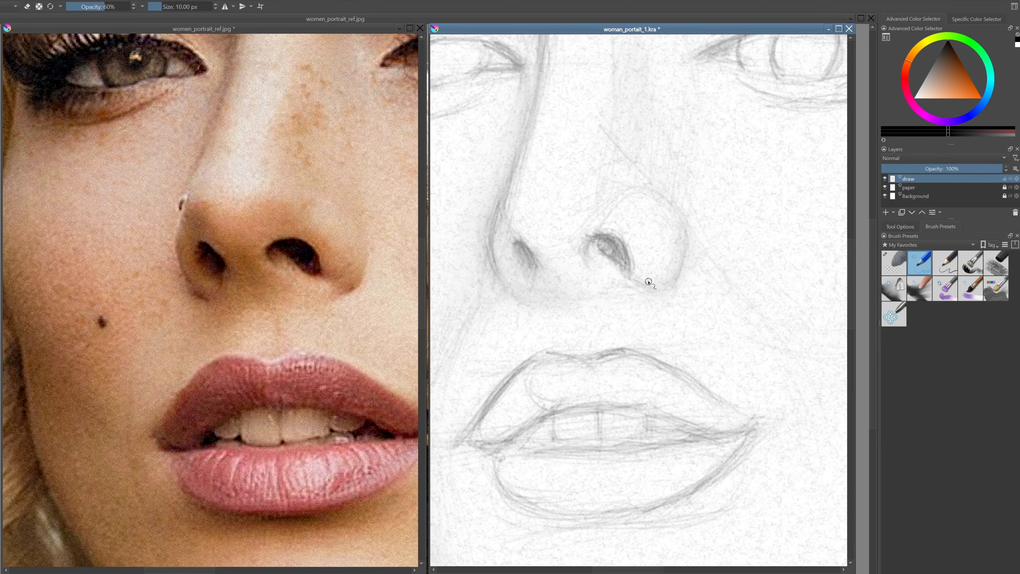
pyautogui.moveTo(638, 137); pyautogui.dragTo(619, 185)
pyautogui.moveTo(623, 233)
pyautogui.mouseDown()
pyautogui.moveTo(615, 261)
pyautogui.moveTo(634, 277)
pyautogui.mouseUp()
pyautogui.moveTo(514, 239); pyautogui.dragTo(537, 282)
pyautogui.moveTo(591, 237); pyautogui.dragTo(618, 267)
pyautogui.moveTo(538, 258)
pyautogui.mouseDown()
pyautogui.moveTo(519, 193)
pyautogui.moveTo(659, 282)
pyautogui.mouseUp()
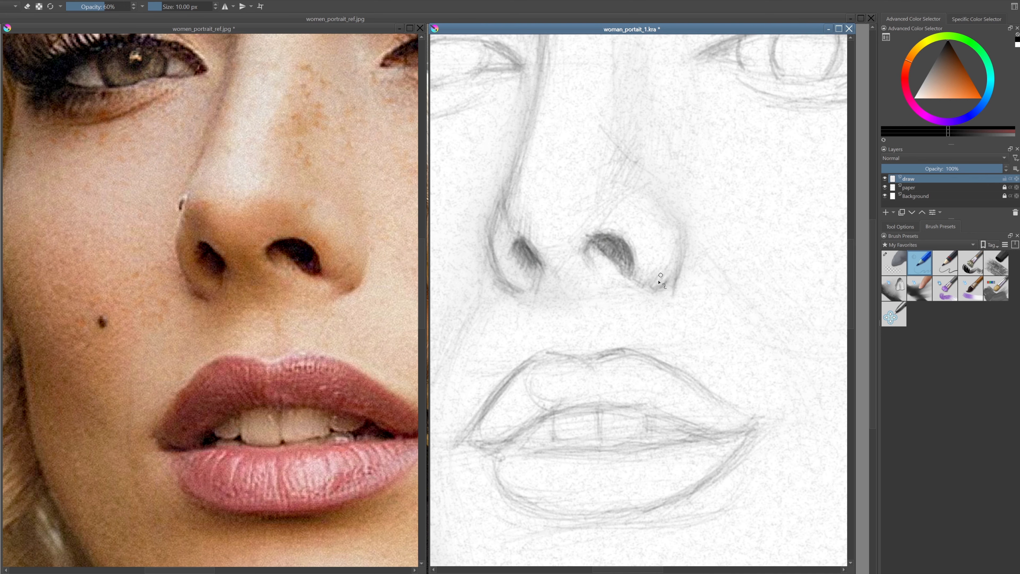
pyautogui.moveTo(579, 297); pyautogui.dragTo(609, 327)
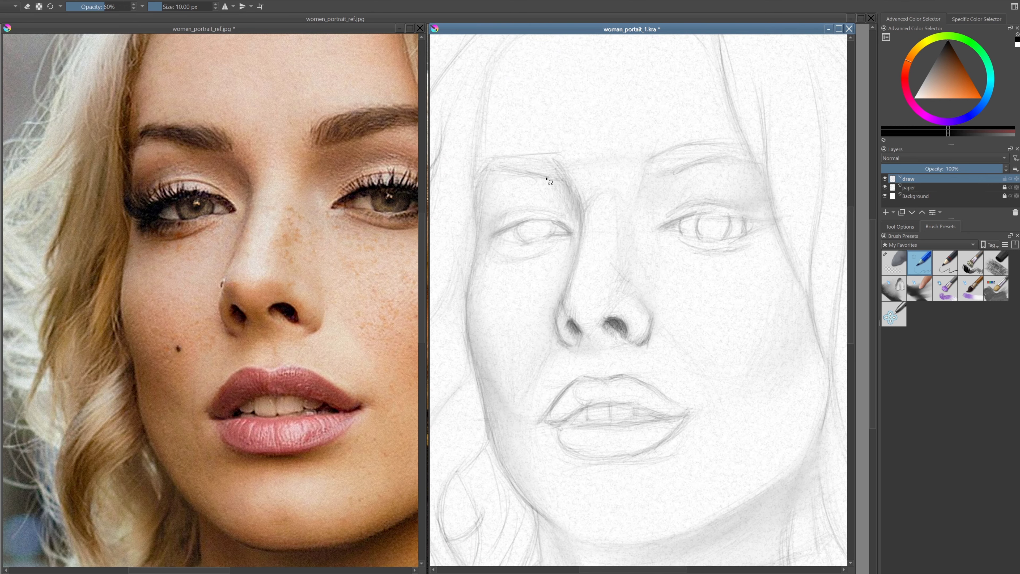
pyautogui.scroll(-1, 560, 328)
pyautogui.press('/')
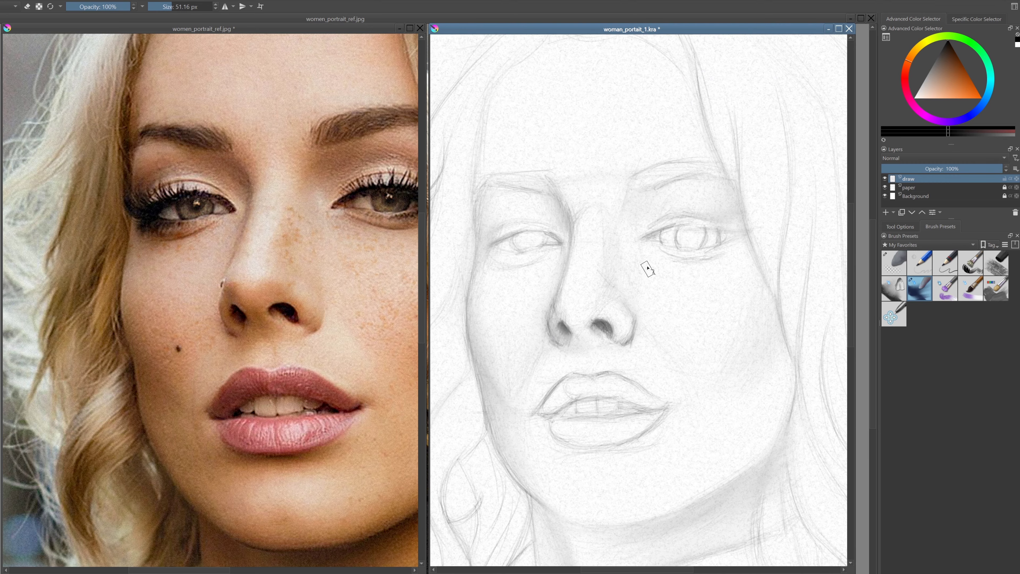
pyautogui.press('/')
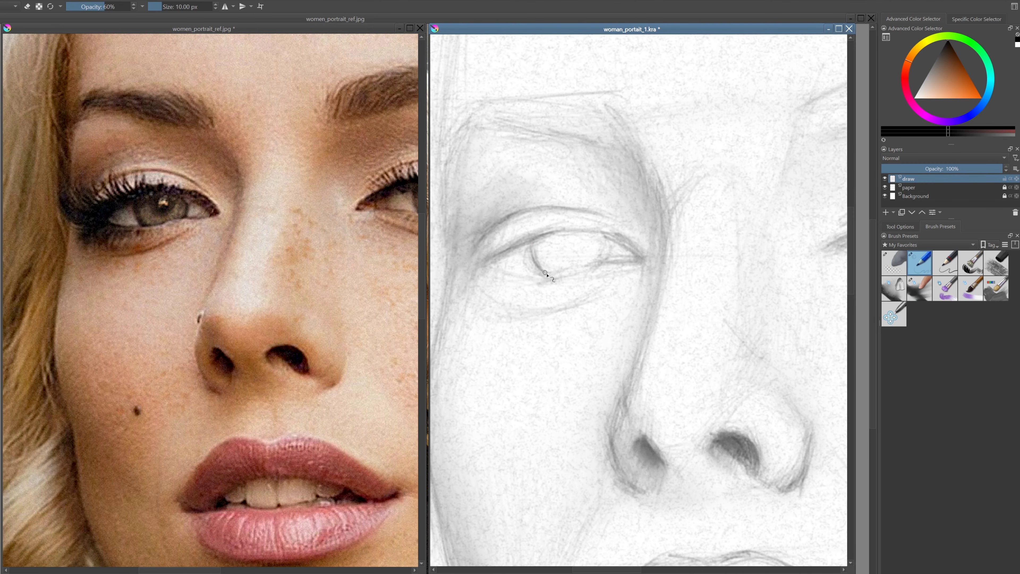
# Redraw the eye outline darker and blend pencil shading around the brow
pyautogui.moveTo(547, 276)
pyautogui.mouseDown()
pyautogui.moveTo(642, 249)
pyautogui.moveTo(494, 273)
pyautogui.moveTo(450, 261)
pyautogui.moveTo(489, 247)
pyautogui.moveTo(502, 153)
pyautogui.mouseUp()
pyautogui.moveTo(498, 241); pyautogui.dragTo(554, 189)
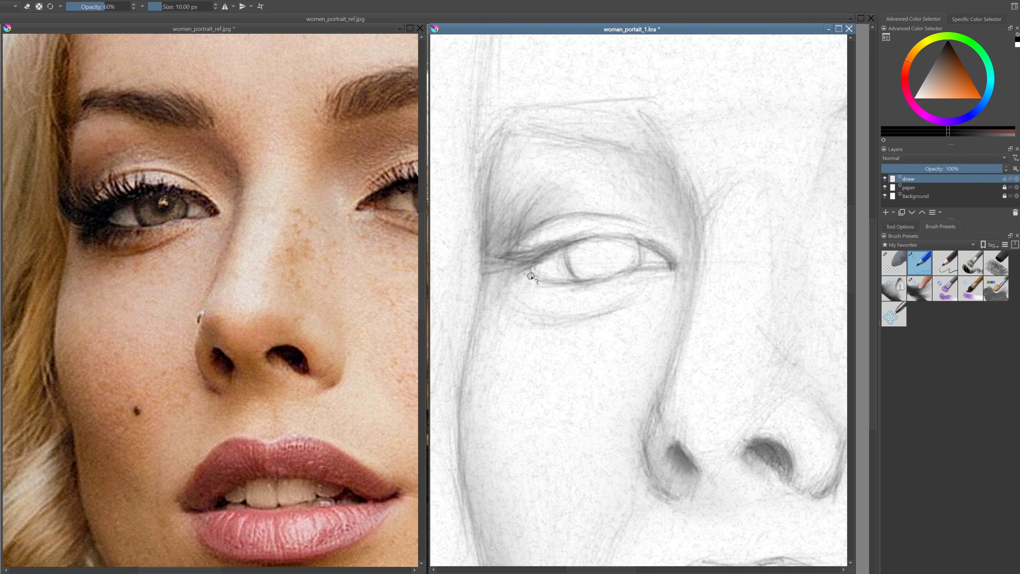
pyautogui.press('/')
pyautogui.moveTo(503, 225); pyautogui.dragTo(522, 160)
pyautogui.press('-')
pyautogui.press('/')
pyautogui.moveTo(486, 193)
pyautogui.mouseDown()
pyautogui.moveTo(578, 176)
pyautogui.moveTo(578, 167)
pyautogui.mouseUp()
# Ink the iris strokes, upper lid and outer eye corner with the opaque ink pen
pyautogui.press('+')
pyautogui.moveTo(522, 197)
pyautogui.mouseDown()
pyautogui.moveTo(530, 225)
pyautogui.moveTo(510, 233)
pyautogui.moveTo(558, 221)
pyautogui.moveTo(530, 229)
pyautogui.moveTo(562, 217)
pyautogui.moveTo(566, 197)
pyautogui.moveTo(505, 209)
pyautogui.moveTo(508, 200)
pyautogui.moveTo(562, 197)
pyautogui.mouseUp()
pyautogui.press('/')
pyautogui.press('/')
pyautogui.press('/')
pyautogui.press('/')
pyautogui.press('-')
pyautogui.moveTo(495, 209)
pyautogui.mouseDown()
pyautogui.moveTo(449, 229)
pyautogui.moveTo(622, 239)
pyautogui.mouseUp()
pyautogui.press('+')
pyautogui.press('/')
# Shade the lower eyelid and under-eye area and darken the lower and inner-corner lashes
pyautogui.press('/')
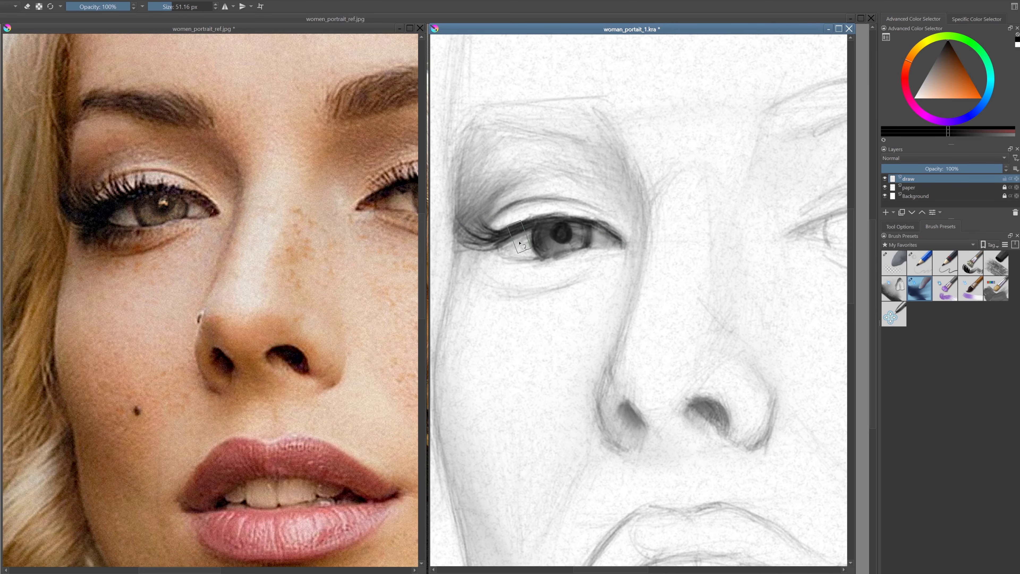
pyautogui.moveTo(519, 243); pyautogui.dragTo(554, 259)
pyautogui.moveTo(494, 153)
pyautogui.mouseDown()
pyautogui.moveTo(514, 229)
pyautogui.moveTo(571, 281)
pyautogui.mouseUp()
pyautogui.moveTo(498, 289)
pyautogui.mouseDown()
pyautogui.moveTo(640, 265)
pyautogui.moveTo(542, 310)
pyautogui.mouseUp()
pyautogui.moveTo(618, 282); pyautogui.dragTo(498, 320)
pyautogui.moveTo(526, 277); pyautogui.dragTo(474, 386)
pyautogui.press('/')
pyautogui.moveTo(545, 247)
pyautogui.mouseDown()
pyautogui.moveTo(518, 254)
pyautogui.moveTo(538, 282)
pyautogui.moveTo(563, 285)
pyautogui.moveTo(563, 253)
pyautogui.moveTo(538, 267)
pyautogui.mouseUp()
# Detail the iris, darken the lash line and outer corner, shade the brow, and draw upper lashes
pyautogui.press('/')
pyautogui.press('/')
pyautogui.moveTo(562, 229); pyautogui.dragTo(579, 274)
pyautogui.moveTo(546, 281)
pyautogui.mouseDown()
pyautogui.moveTo(642, 273)
pyautogui.moveTo(667, 261)
pyautogui.moveTo(687, 229)
pyautogui.mouseUp()
# Add more upper eyelashes, darken the inner corner, and soften shading along the lower lid
pyautogui.press('/')
pyautogui.moveTo(639, 261)
pyautogui.mouseDown()
pyautogui.moveTo(594, 213)
pyautogui.moveTo(675, 217)
pyautogui.mouseUp()
pyautogui.moveTo(695, 157); pyautogui.dragTo(710, 325)
pyautogui.moveTo(582, 209); pyautogui.dragTo(671, 177)
pyautogui.scroll(2, 643, 241)
pyautogui.press('/')
pyautogui.moveTo(558, 233)
pyautogui.mouseDown()
pyautogui.moveTo(582, 274)
pyautogui.moveTo(595, 225)
pyautogui.mouseUp()
pyautogui.moveTo(583, 265); pyautogui.dragTo(630, 241)
pyautogui.moveTo(522, 257)
pyautogui.mouseDown()
pyautogui.moveTo(494, 302)
pyautogui.moveTo(534, 345)
pyautogui.mouseUp()
pyautogui.moveTo(502, 233)
pyautogui.mouseDown()
pyautogui.moveTo(538, 274)
pyautogui.moveTo(489, 299)
pyautogui.mouseUp()
pyautogui.moveTo(474, 308); pyautogui.dragTo(542, 345)
pyautogui.scroll(-3, 665, 221)
pyautogui.moveTo(571, 225); pyautogui.dragTo(655, 199)
pyautogui.moveTo(561, 281); pyautogui.dragTo(622, 305)
pyautogui.press('/')
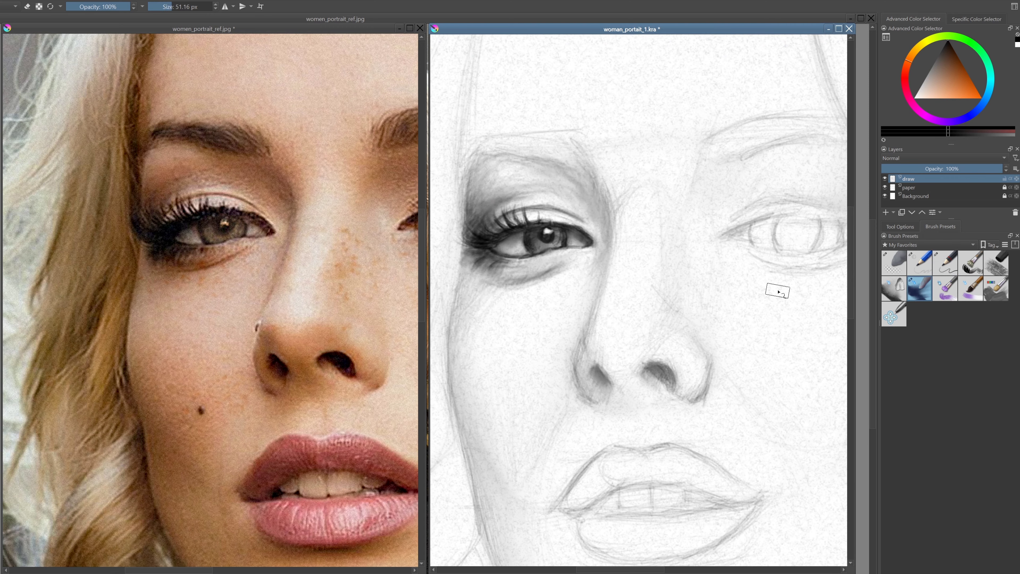
pyautogui.press('/')
# Pan the face back into view and shade the lid area above the eye with the 60% pencil
pyautogui.press('/')
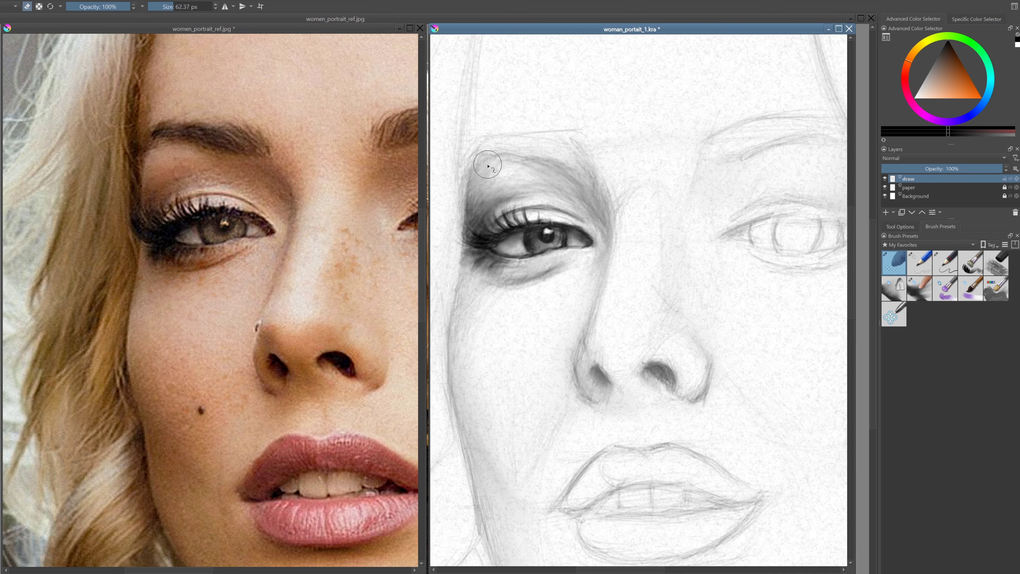
pyautogui.scroll(-2, 620, 189)
pyautogui.moveTo(621, 189); pyautogui.dragTo(590, 201)
pyautogui.press('/')
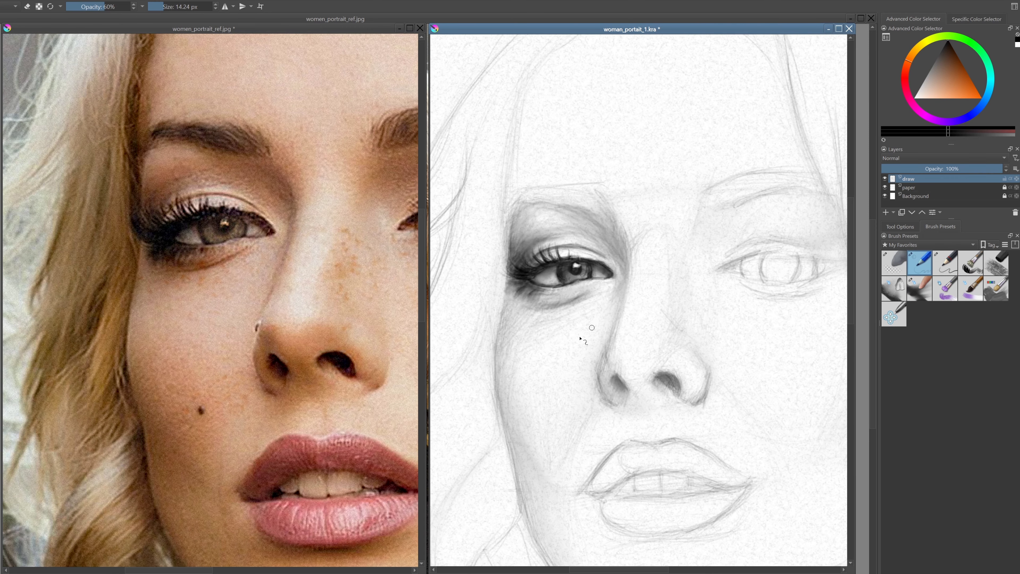
pyautogui.press('/')
pyautogui.press('/')
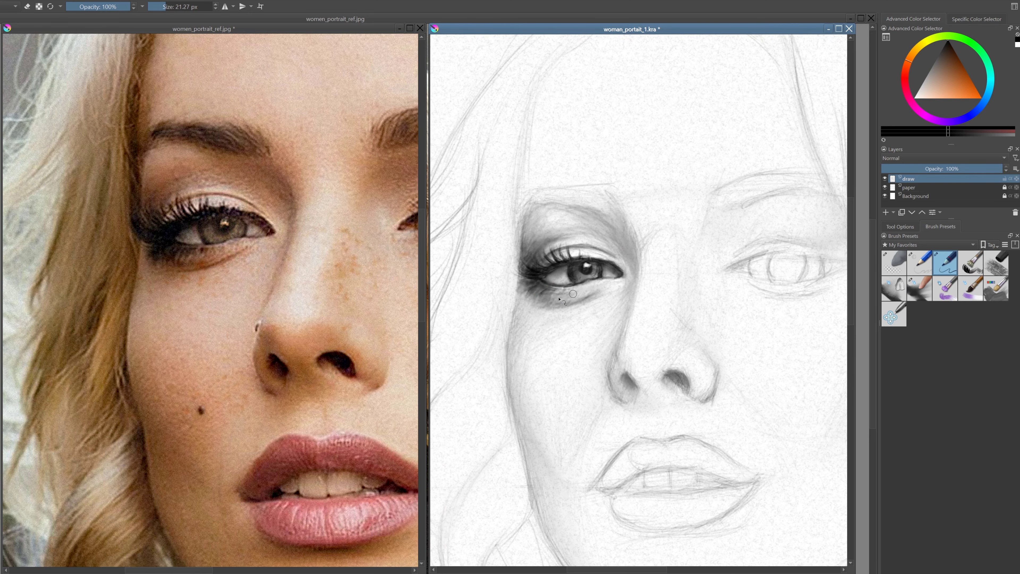
pyautogui.press(',')
pyautogui.press(',')
pyautogui.press('.')
pyautogui.press('.')
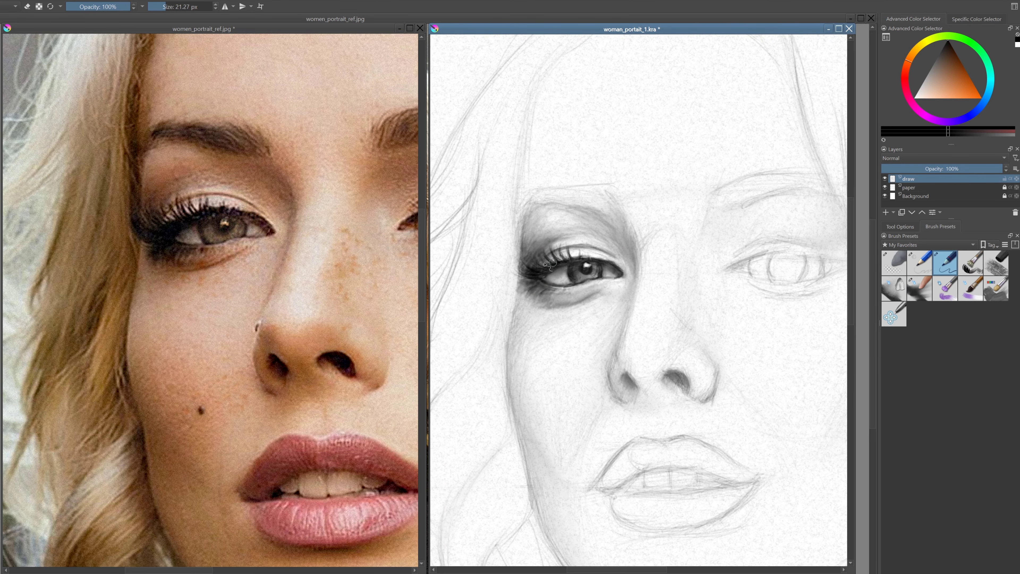
pyautogui.scroll(1, 588, 278)
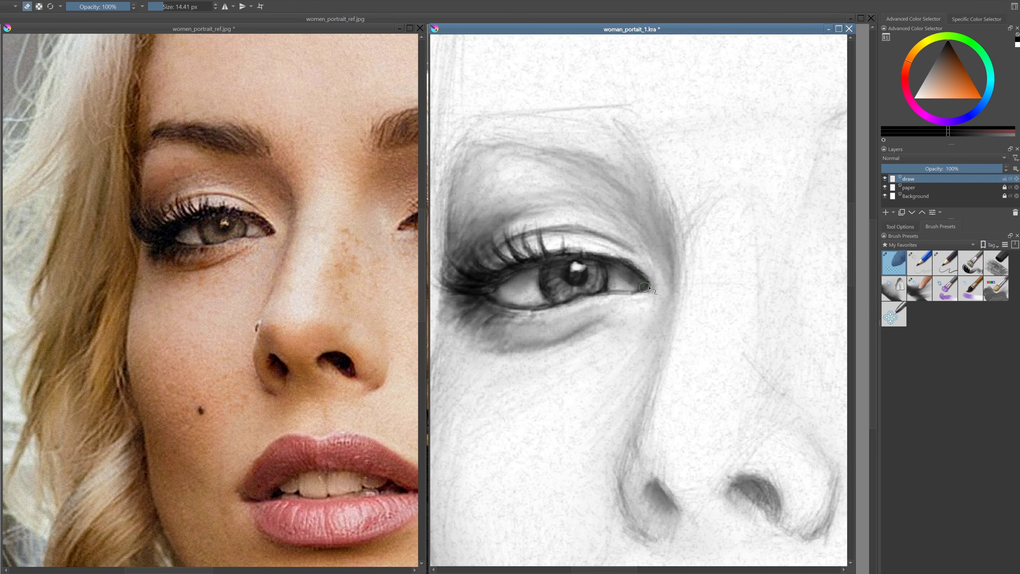
pyautogui.scroll(1, 587, 278)
pyautogui.press(',')
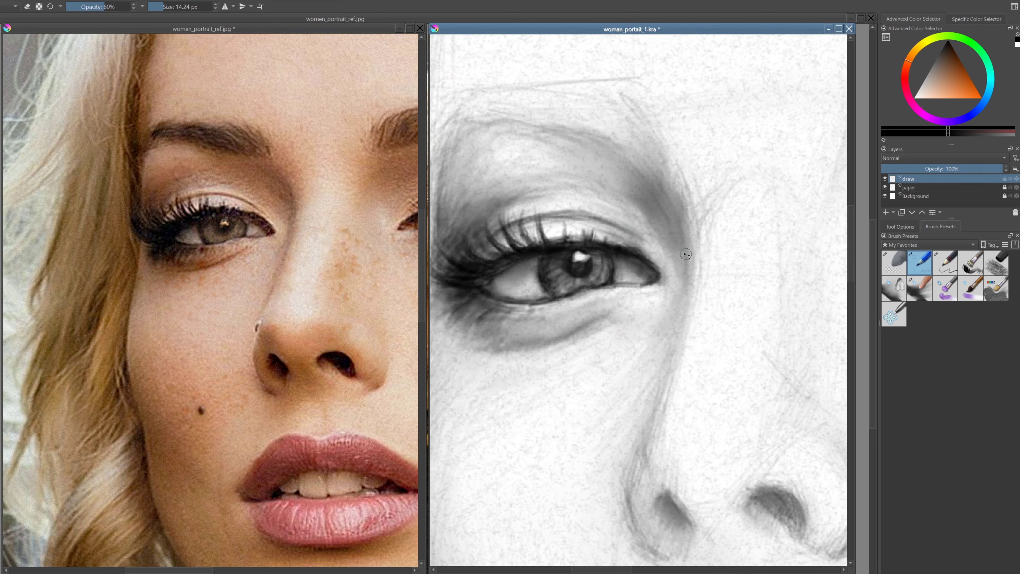
pyautogui.scroll(-1, 637, 183)
pyautogui.moveTo(590, 172); pyautogui.dragTo(643, 179)
pyautogui.moveTo(531, 161); pyautogui.dragTo(642, 189)
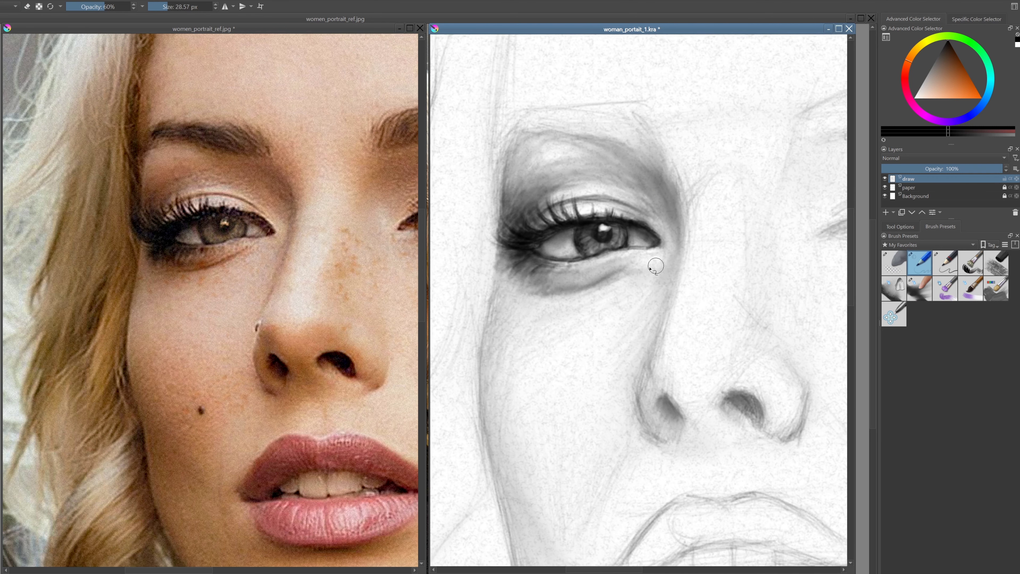
# Shade the dark inside of the nostril and the side of the nose
pyautogui.scroll(-1, 672, 402)
pyautogui.scroll(-1, 588, 233)
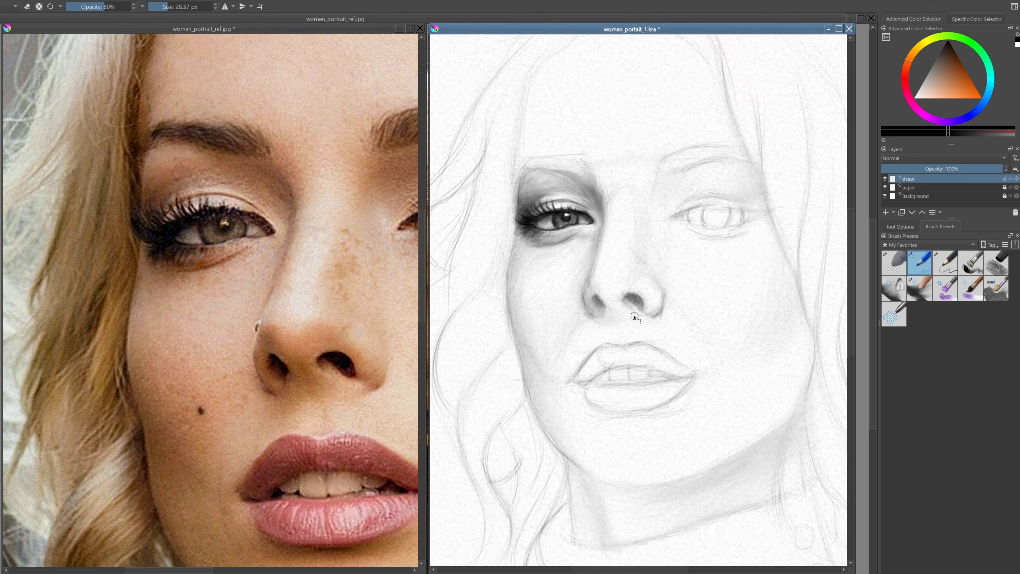
pyautogui.scroll(2, 618, 297)
pyautogui.press('/')
pyautogui.moveTo(604, 261)
pyautogui.mouseDown()
pyautogui.moveTo(662, 286)
pyautogui.moveTo(635, 273)
pyautogui.moveTo(563, 297)
pyautogui.mouseUp()
pyautogui.scroll(-1, 587, 289)
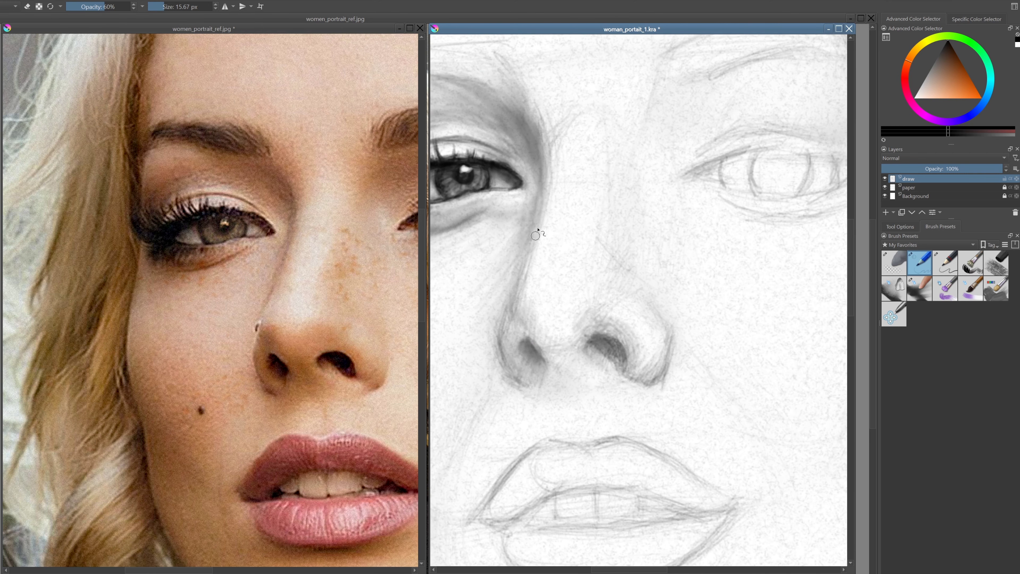
pyautogui.moveTo(522, 257)
pyautogui.mouseDown()
pyautogui.moveTo(503, 362)
pyautogui.moveTo(541, 296)
pyautogui.moveTo(506, 374)
pyautogui.mouseUp()
# Shade around the nose and cheek, then darken the face's left edge near the temple
pyautogui.scroll(-1, 541, 296)
pyautogui.scroll(-1, 562, 301)
pyautogui.scroll(1, 522, 322)
pyautogui.moveTo(476, 278)
pyautogui.mouseDown()
pyautogui.moveTo(490, 352)
pyautogui.moveTo(484, 385)
pyautogui.mouseUp()
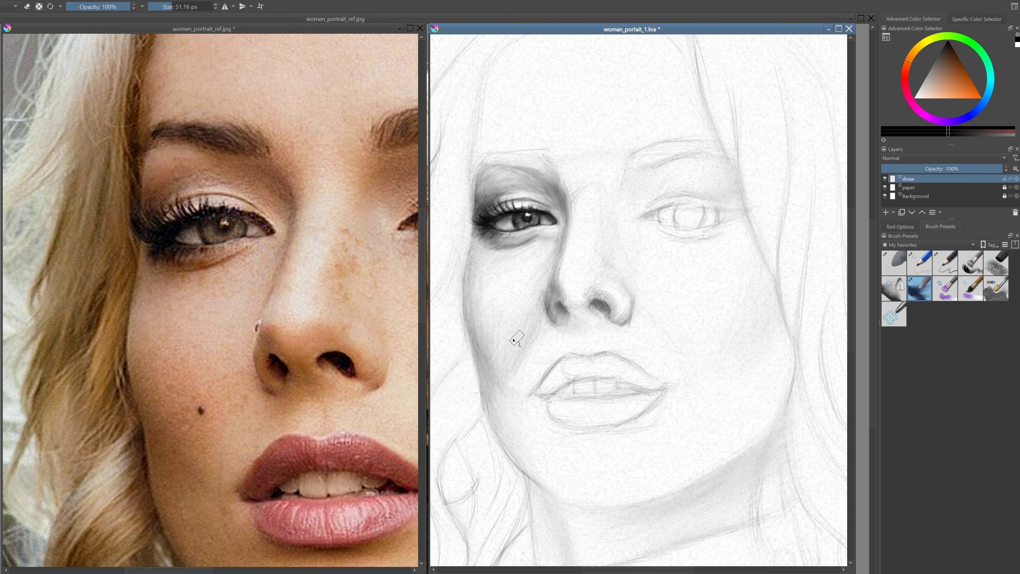
pyautogui.scroll(-1, 518, 338)
pyautogui.scroll(1, 481, 238)
pyautogui.moveTo(481, 238); pyautogui.dragTo(480, 374)
# Darken the face's left edge from the temple down past the eye
pyautogui.moveTo(486, 136); pyautogui.dragTo(481, 249)
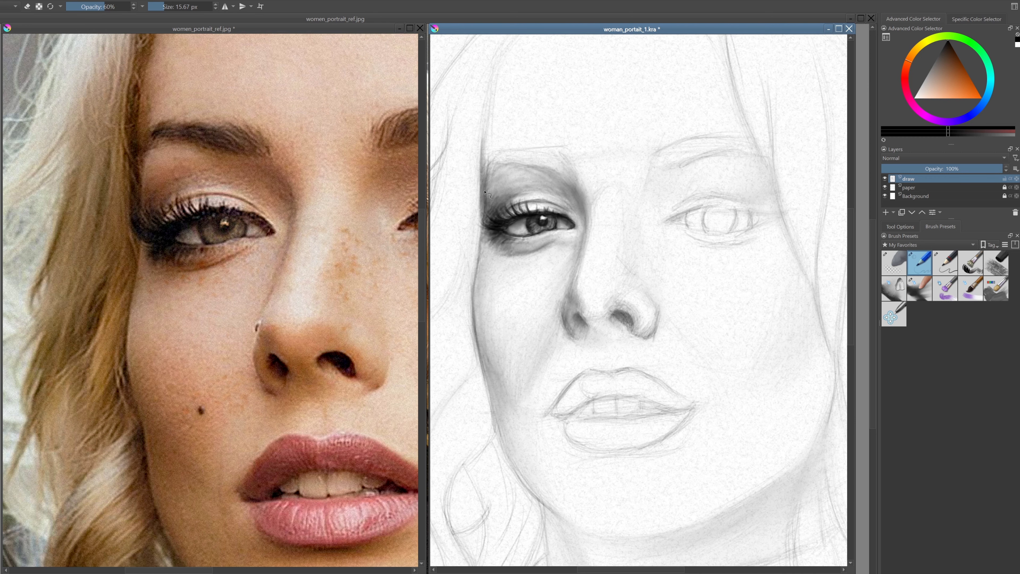
pyautogui.moveTo(480, 181)
pyautogui.mouseDown()
pyautogui.moveTo(472, 290)
pyautogui.moveTo(484, 132)
pyautogui.moveTo(472, 233)
pyautogui.mouseUp()
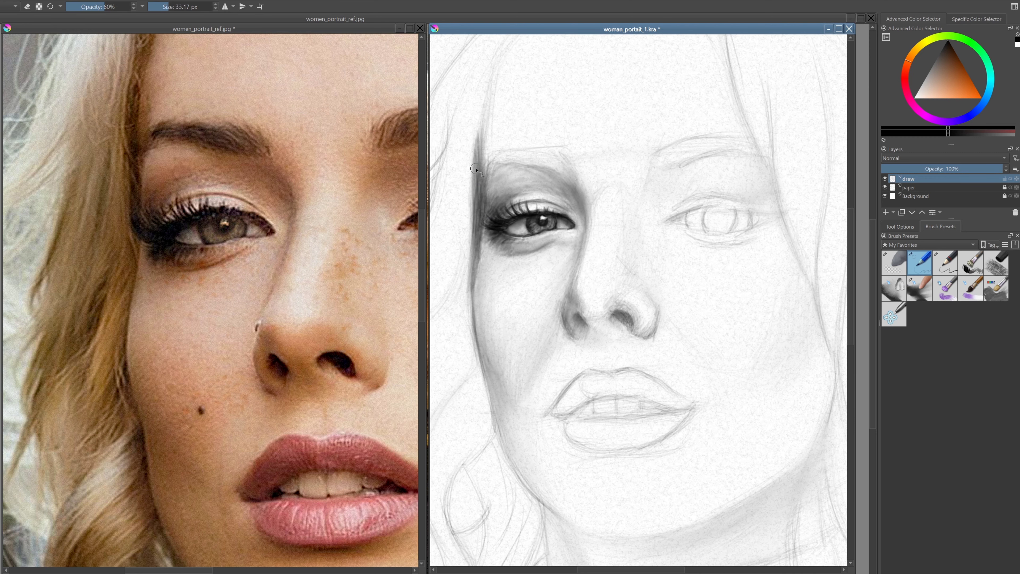
pyautogui.press('/')
pyautogui.scroll(-1, 482, 321)
pyautogui.scroll(1, 482, 209)
pyautogui.moveTo(498, 165); pyautogui.dragTo(474, 374)
# With the fine 60% pencil, deepen the dark band along the face's left edge
pyautogui.press('/')
pyautogui.moveTo(518, 117); pyautogui.dragTo(498, 217)
pyautogui.scroll(-1, 482, 321)
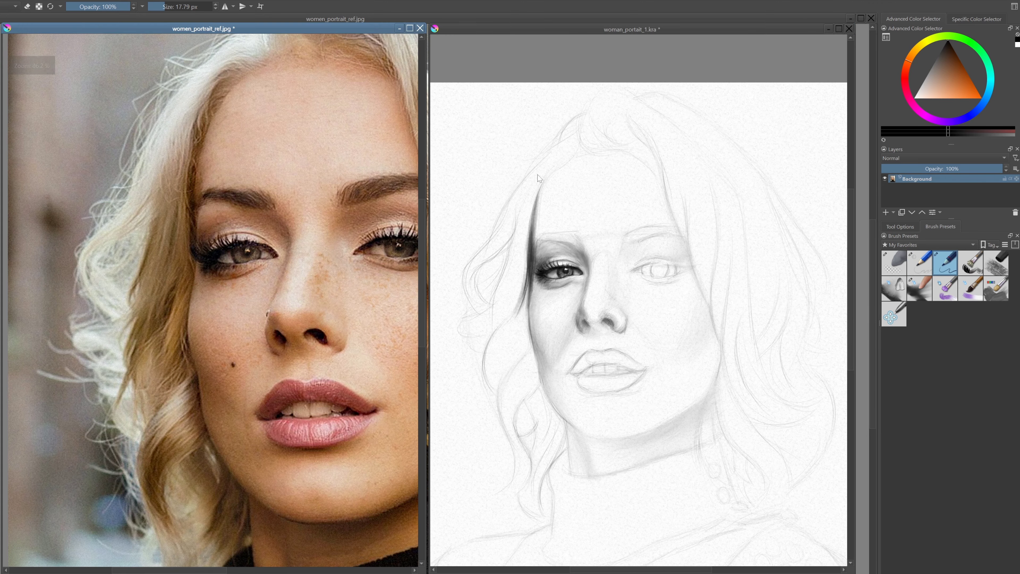
pyautogui.scroll(1, 498, 241)
pyautogui.moveTo(518, 257); pyautogui.dragTo(476, 402)
pyautogui.moveTo(526, 209); pyautogui.dragTo(480, 406)
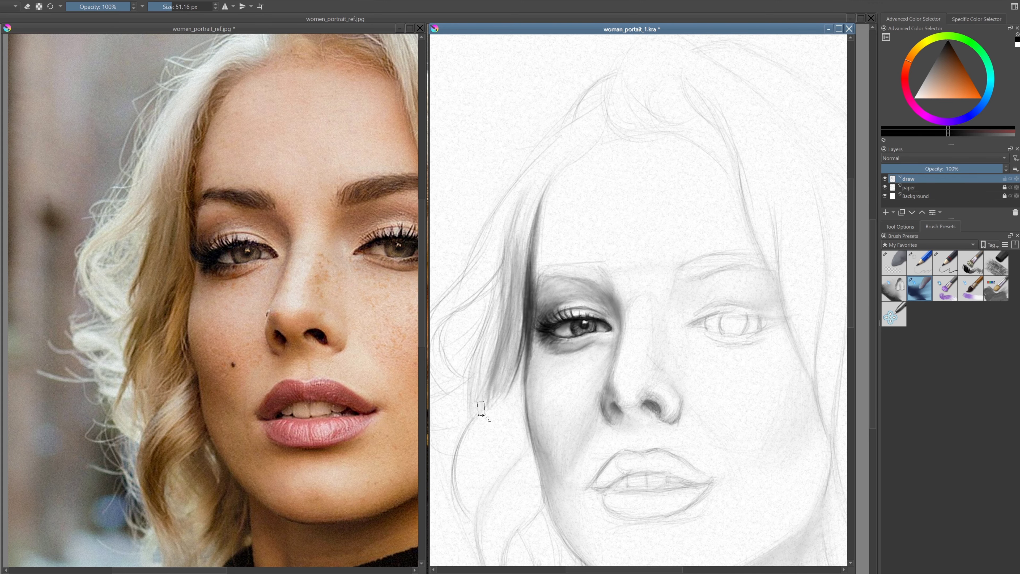
pyautogui.scroll(-1, 478, 404)
pyautogui.moveTo(502, 225)
pyautogui.mouseDown()
pyautogui.moveTo(454, 371)
pyautogui.moveTo(451, 361)
pyautogui.mouseUp()
pyautogui.hscroll(-1, 466, 331)
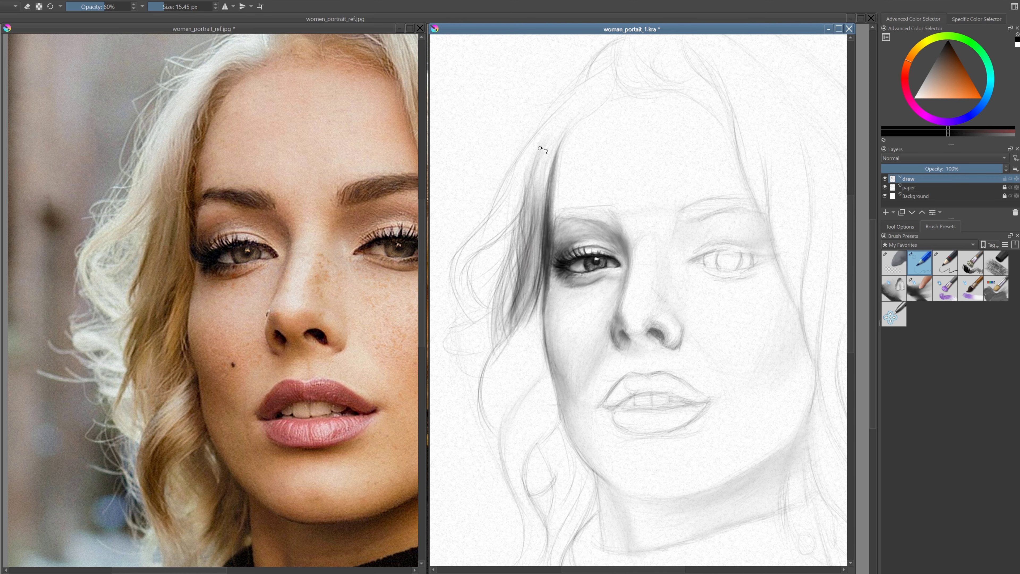
# Draw dark hair strokes left of the face near the upper-left hairline
pyautogui.moveTo(548, 145); pyautogui.dragTo(507, 327)
pyautogui.press('/')
pyautogui.press('/')
pyautogui.moveTo(518, 219); pyautogui.dragTo(484, 333)
pyautogui.press('/')
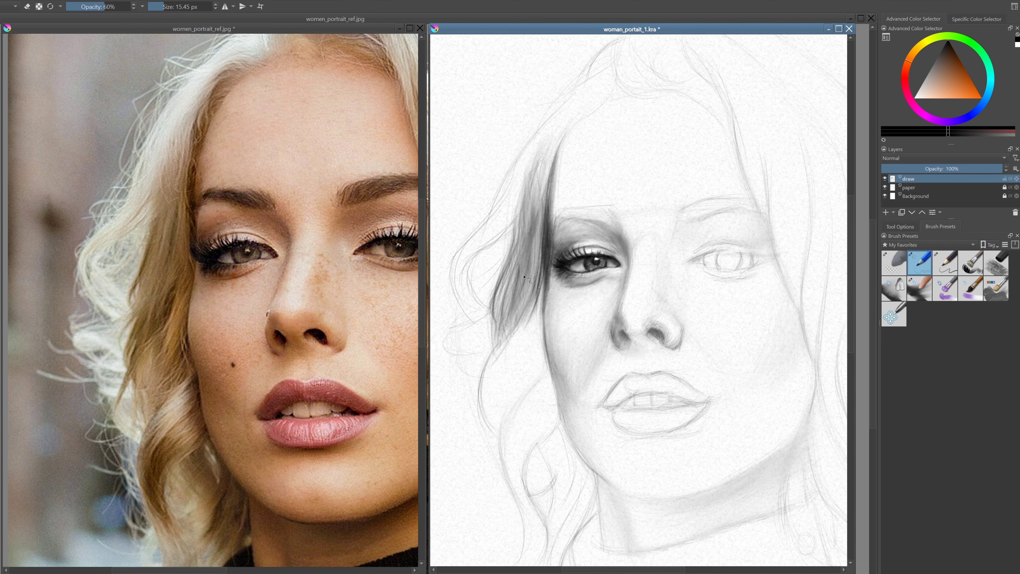
pyautogui.press('/')
pyautogui.moveTo(513, 240); pyautogui.dragTo(488, 368)
pyautogui.moveTo(574, 95); pyautogui.dragTo(450, 317)
# Darken the hair strand left of the eye down toward the cheek, then use a finer pencil
pyautogui.moveTo(522, 172); pyautogui.dragTo(480, 318)
pyautogui.moveTo(526, 228); pyautogui.dragTo(488, 326)
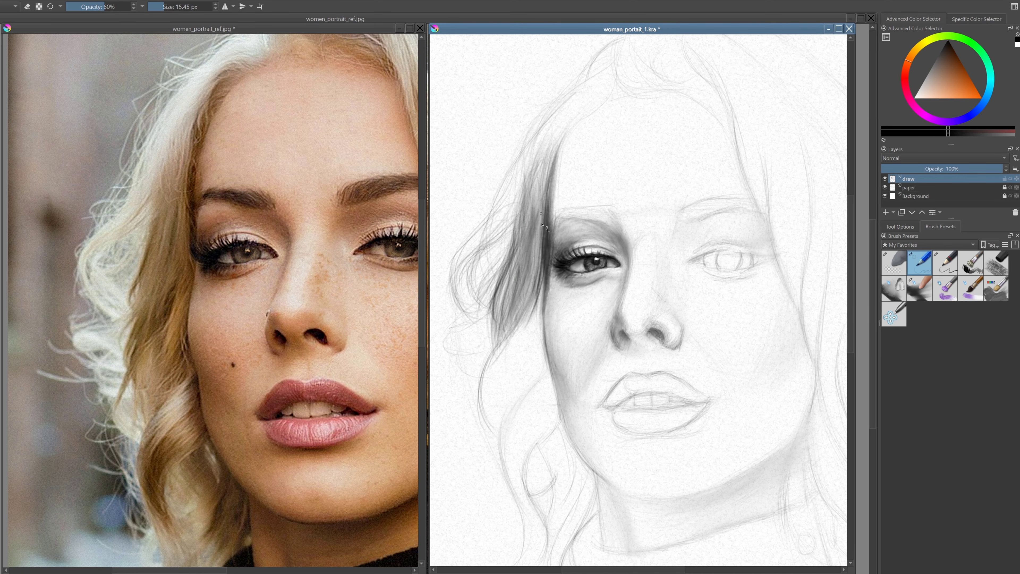
pyautogui.moveTo(556, 137); pyautogui.dragTo(538, 249)
pyautogui.scroll(3, 569, 259)
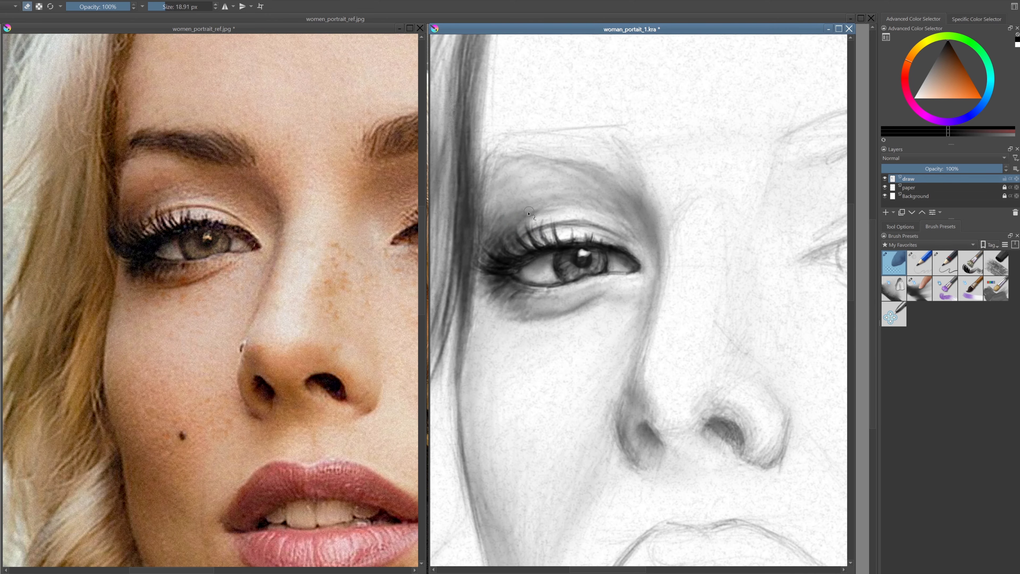
pyautogui.press('[')
pyautogui.press('[')
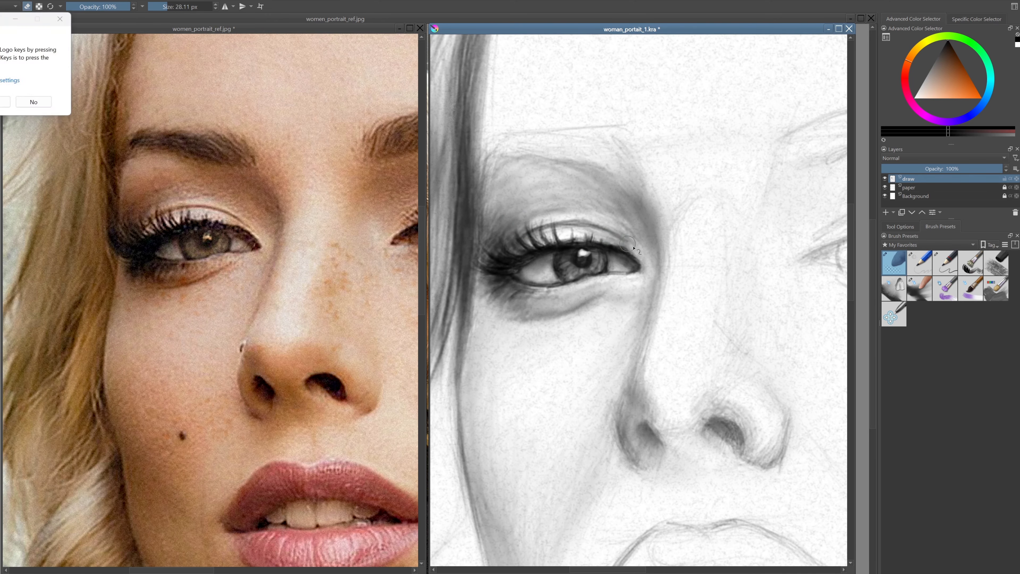
pyautogui.scroll(-3, 532, 225)
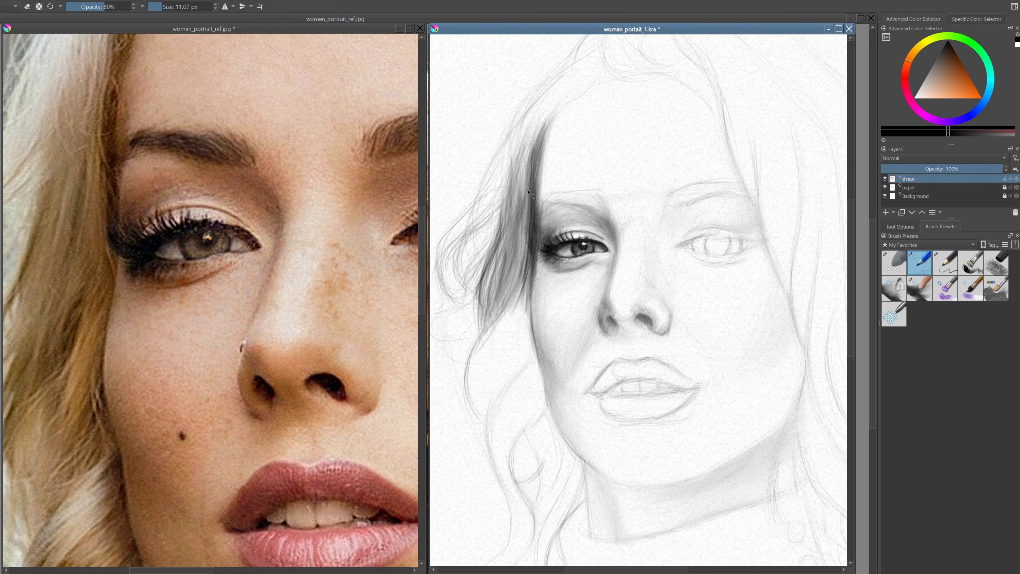
pyautogui.scroll(-3, 213, 157)
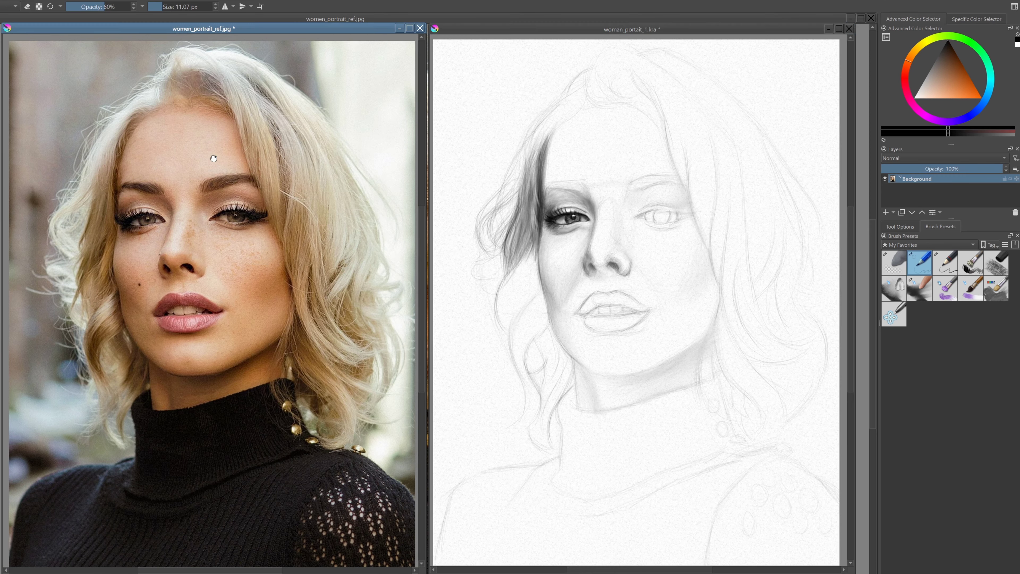
pyautogui.scroll(3, 568, 323)
# Shade the hair strands beside the face darker and sharpen the cheek contour
pyautogui.moveTo(525, 276); pyautogui.dragTo(518, 225)
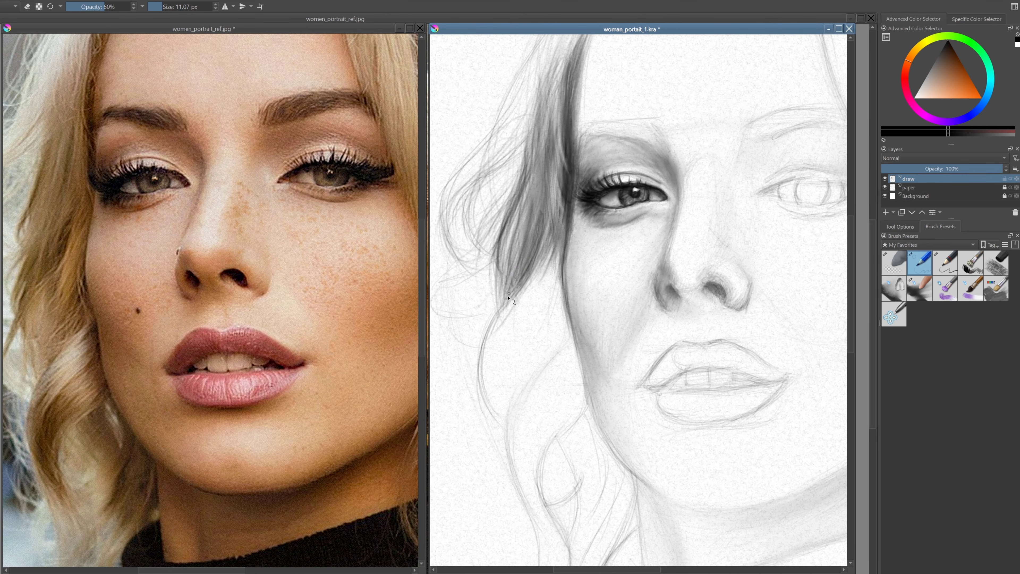
pyautogui.moveTo(506, 297); pyautogui.dragTo(538, 229)
pyautogui.moveTo(567, 341)
pyautogui.mouseDown()
pyautogui.moveTo(560, 253)
pyautogui.moveTo(602, 442)
pyautogui.moveTo(551, 217)
pyautogui.mouseUp()
pyautogui.moveTo(556, 320); pyautogui.dragTo(554, 241)
pyautogui.moveTo(526, 308); pyautogui.dragTo(502, 219)
pyautogui.moveTo(489, 346); pyautogui.dragTo(534, 249)
pyautogui.moveTo(506, 293); pyautogui.dragTo(513, 262)
pyautogui.moveTo(522, 346); pyautogui.dragTo(556, 253)
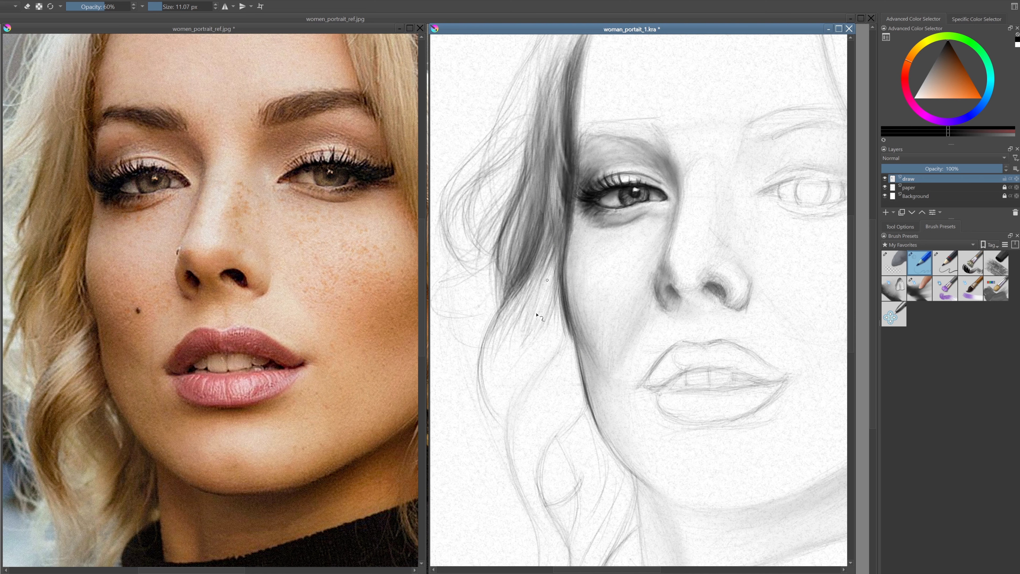
pyautogui.moveTo(518, 353); pyautogui.dragTo(542, 277)
# Draw dark strands through the hair lock beside the cheek, extending them downward
pyautogui.moveTo(558, 373); pyautogui.dragTo(540, 270)
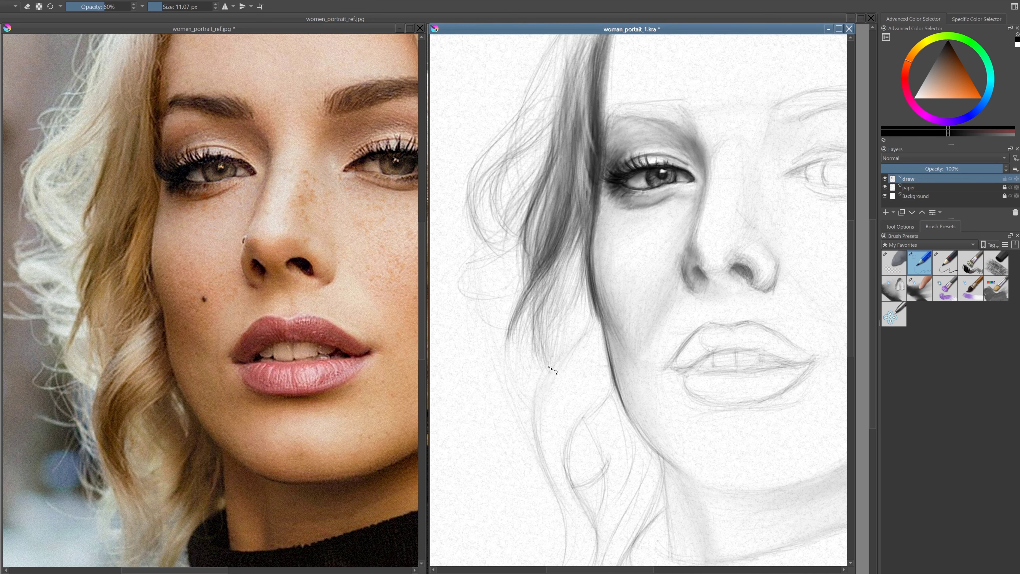
pyautogui.moveTo(462, 325); pyautogui.dragTo(498, 177)
pyautogui.moveTo(506, 302); pyautogui.dragTo(531, 229)
pyautogui.moveTo(518, 274); pyautogui.dragTo(545, 160)
pyautogui.moveTo(522, 307); pyautogui.dragTo(536, 209)
pyautogui.moveTo(550, 297); pyautogui.dragTo(556, 219)
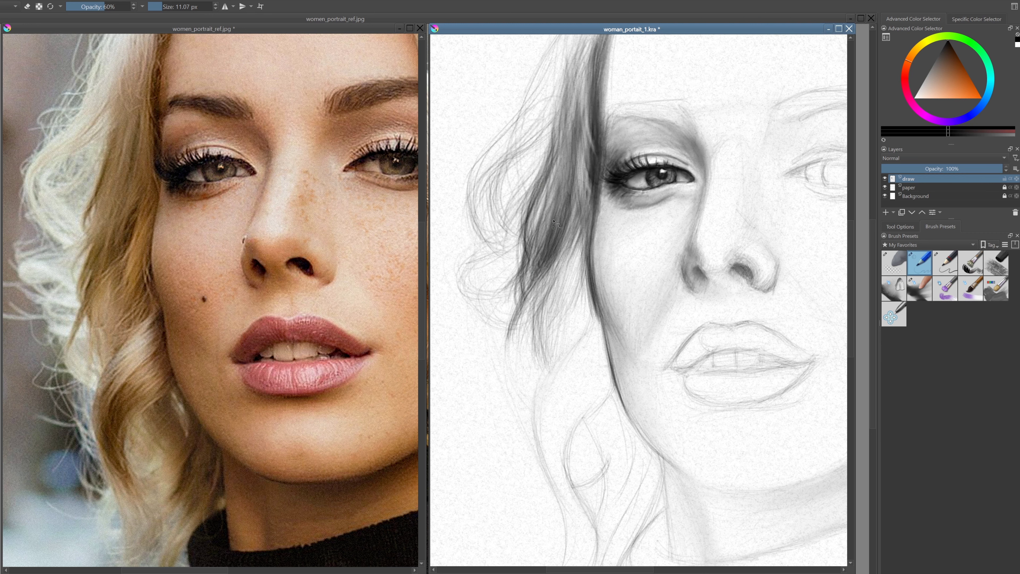
pyautogui.moveTo(590, 327); pyautogui.dragTo(582, 233)
pyautogui.moveTo(563, 343); pyautogui.dragTo(579, 237)
pyautogui.moveTo(581, 306)
pyautogui.mouseDown()
pyautogui.moveTo(538, 442)
pyautogui.moveTo(562, 332)
pyautogui.mouseUp()
# Undo and redraw the last strand stroke, then return to the fine 60% pencil
pyautogui.hotkey('ctrl', 'z')
pyautogui.moveTo(593, 287); pyautogui.dragTo(569, 332)
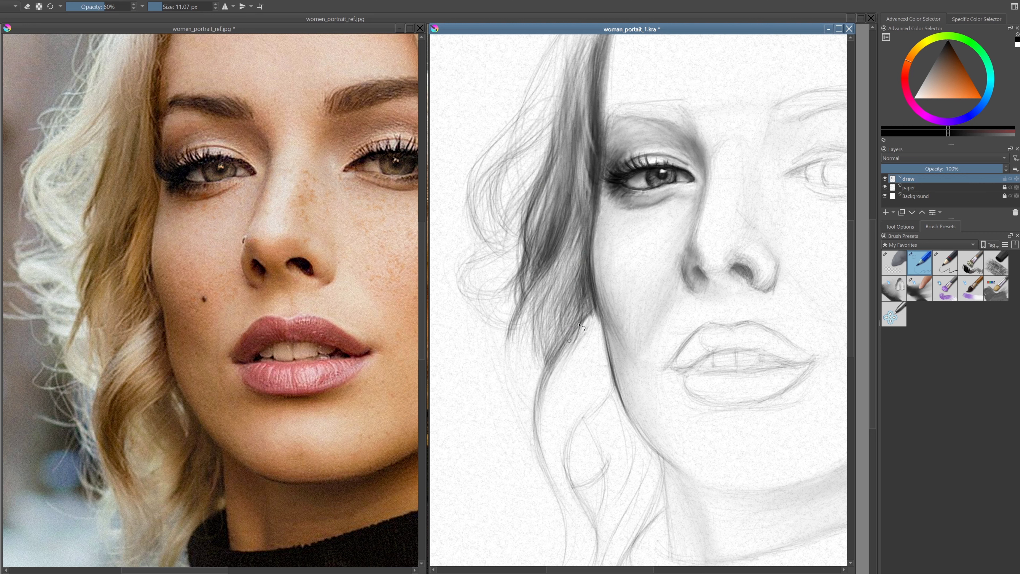
pyautogui.press('/')
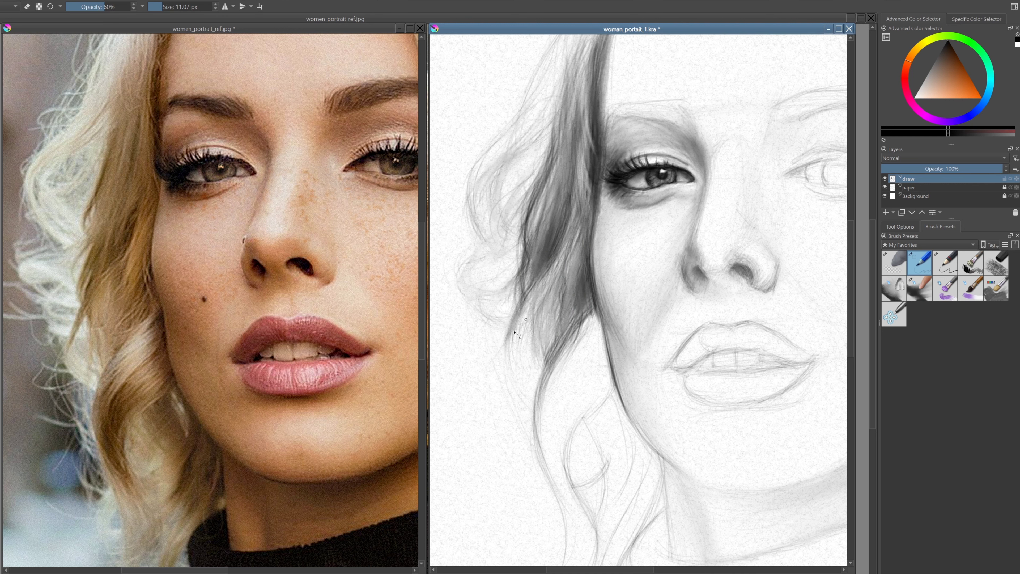
pyautogui.press('e')
pyautogui.scroll(-1, 593, 244)
pyautogui.press('/')
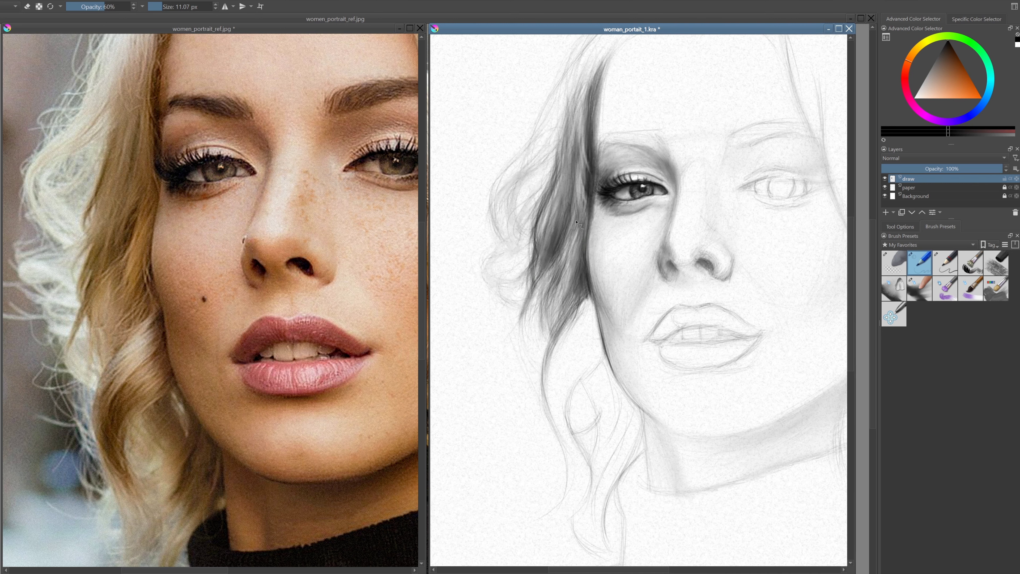
pyautogui.scroll(1, 557, 251)
pyautogui.press('/')
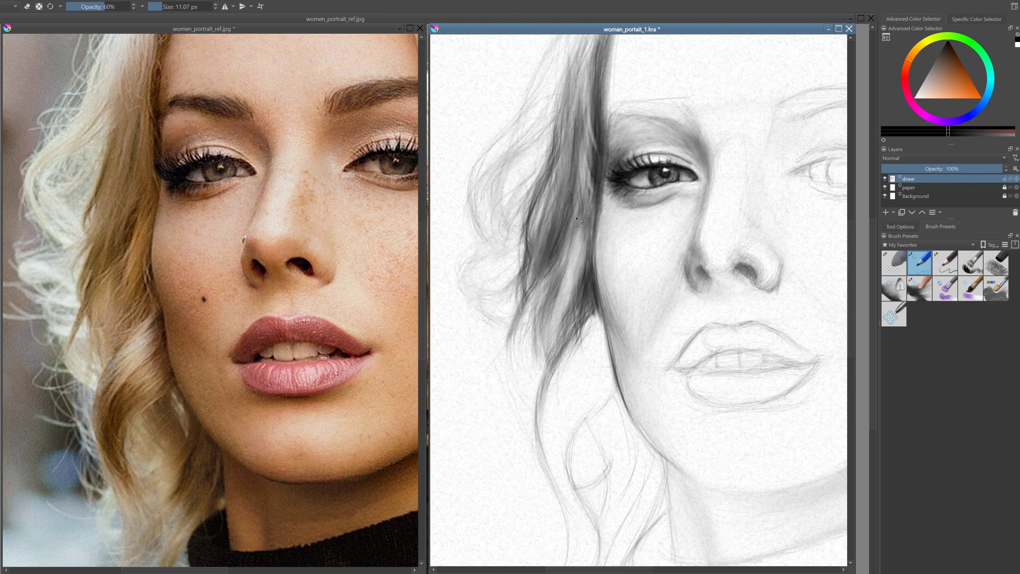
# Add dark pencil strokes down into the lower hair
pyautogui.moveTo(580, 189); pyautogui.dragTo(583, 253)
pyautogui.moveTo(556, 161); pyautogui.dragTo(540, 282)
pyautogui.moveTo(536, 297); pyautogui.dragTo(542, 397)
pyautogui.scroll(-1, 562, 283)
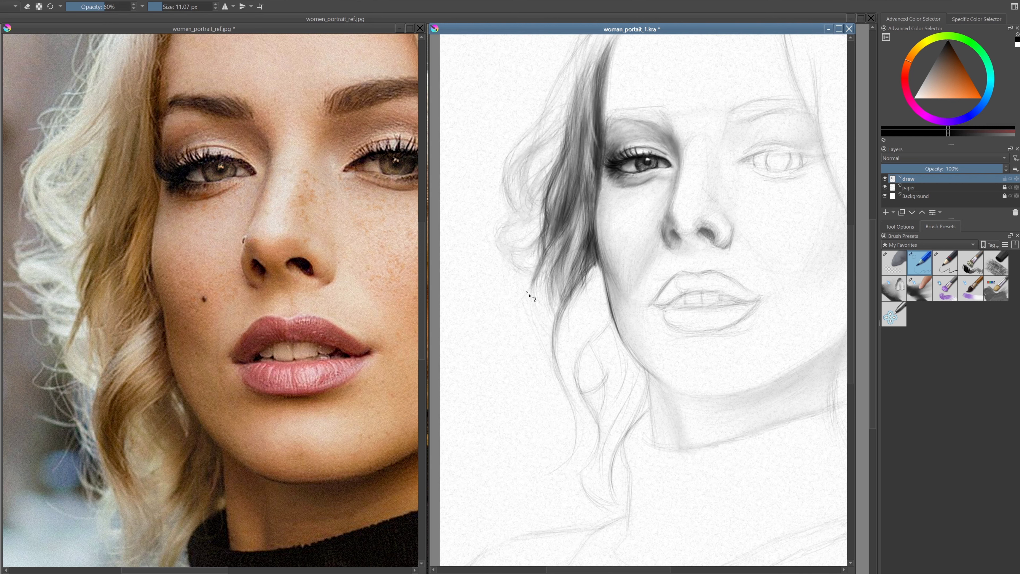
pyautogui.scroll(1, 532, 297)
pyautogui.moveTo(518, 273); pyautogui.dragTo(562, 434)
pyautogui.moveTo(578, 172); pyautogui.dragTo(515, 322)
# Thicken the wavy lock with more dark strokes
pyautogui.moveTo(590, 189); pyautogui.dragTo(518, 362)
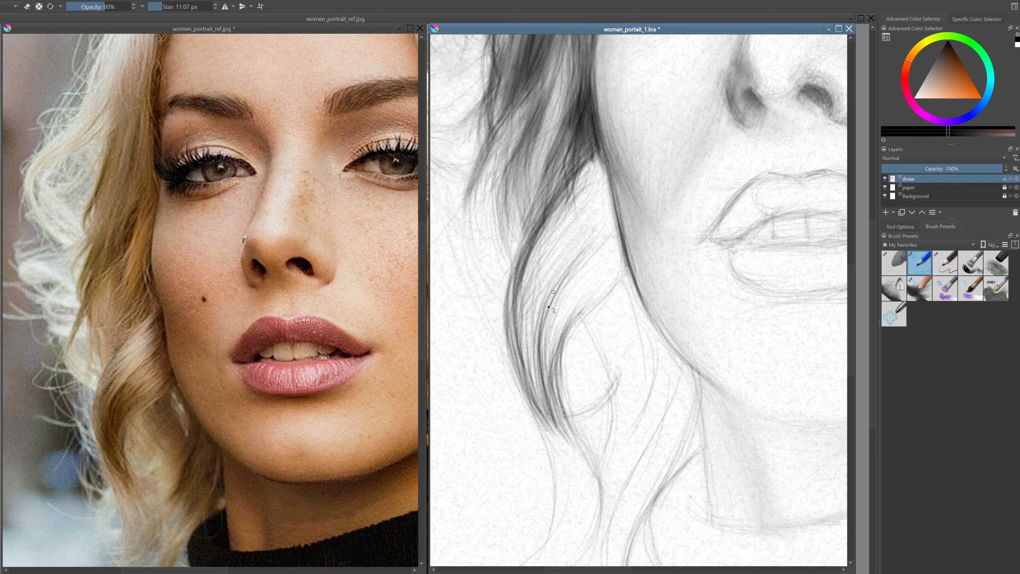
pyautogui.moveTo(623, 261); pyautogui.dragTo(546, 394)
pyautogui.moveTo(534, 237); pyautogui.dragTo(542, 414)
pyautogui.moveTo(518, 277)
pyautogui.mouseDown()
pyautogui.moveTo(563, 430)
pyautogui.moveTo(554, 422)
pyautogui.mouseUp()
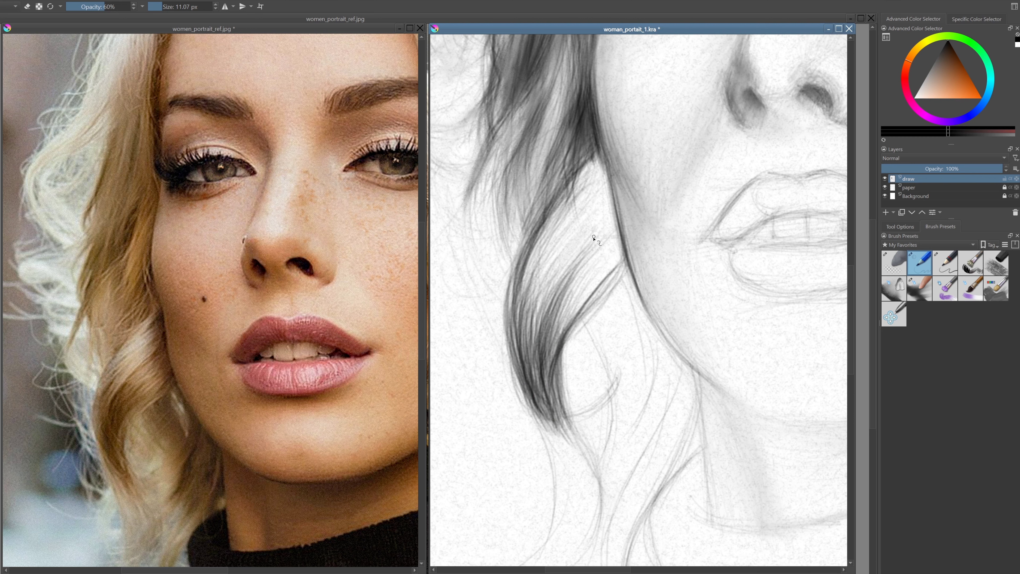
pyautogui.moveTo(522, 302); pyautogui.dragTo(559, 428)
# With a larger opaque brush, darken the strand between the cheek and lower curl
pyautogui.click(891, 267)
pyautogui.moveTo(584, 215); pyautogui.dragTo(532, 313)
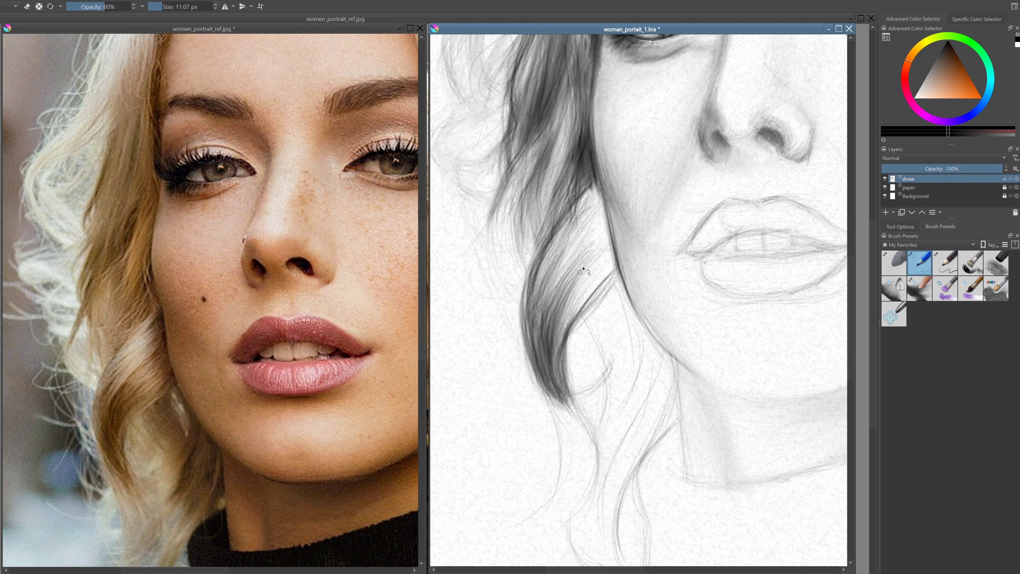
pyautogui.moveTo(600, 283); pyautogui.dragTo(556, 331)
pyautogui.moveTo(606, 185)
pyautogui.mouseDown()
pyautogui.moveTo(557, 353)
pyautogui.moveTo(588, 229)
pyautogui.moveTo(566, 242)
pyautogui.mouseUp()
pyautogui.press('.')
pyautogui.moveTo(574, 165); pyautogui.dragTo(539, 306)
pyautogui.moveTo(608, 195)
pyautogui.mouseDown()
pyautogui.moveTo(576, 265)
pyautogui.moveTo(571, 239)
pyautogui.moveTo(528, 318)
pyautogui.mouseUp()
pyautogui.press('4')
pyautogui.press('4')
pyautogui.moveTo(600, 280); pyautogui.dragTo(576, 348)
# Reset canvas rotation to 0° and add pencil strokes along the dark hair strand
pyautogui.press('5')
pyautogui.press('-')
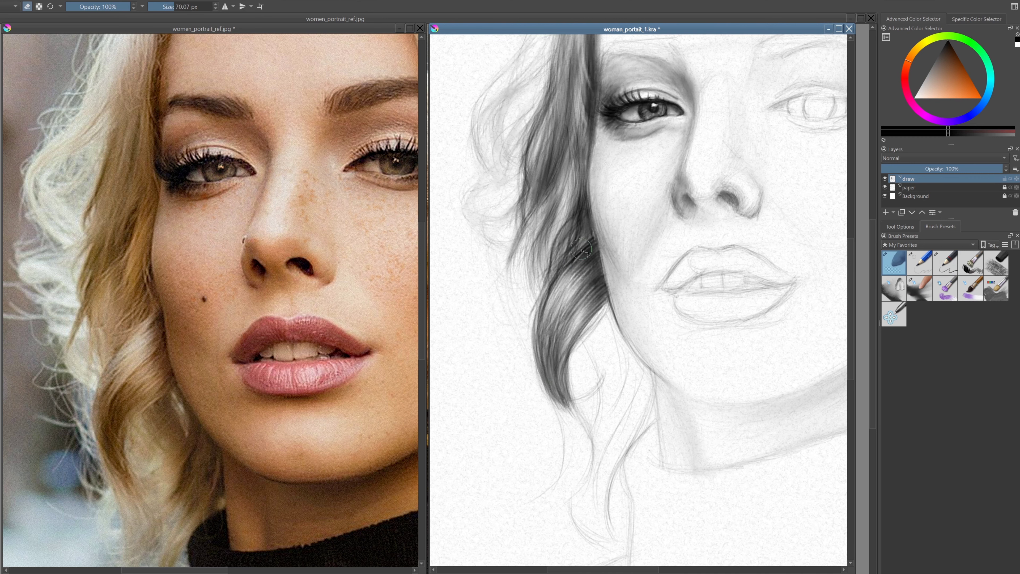
pyautogui.press(',')
pyautogui.moveTo(619, 291); pyautogui.dragTo(607, 331)
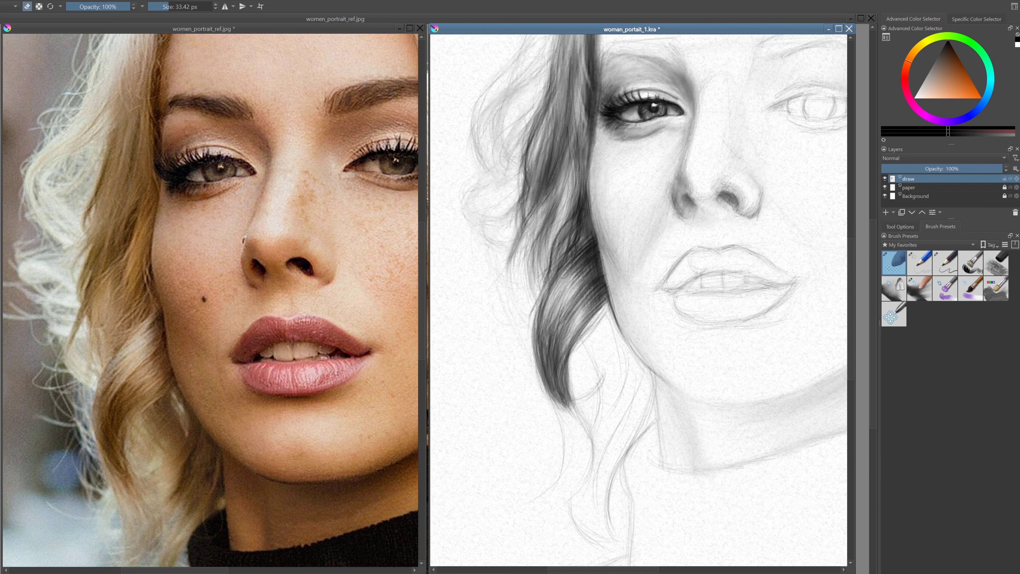
pyautogui.moveTo(588, 250)
pyautogui.mouseDown()
pyautogui.moveTo(548, 310)
pyautogui.moveTo(560, 358)
pyautogui.mouseUp()
pyautogui.moveTo(584, 296); pyautogui.dragTo(555, 354)
# Zoom out to compare the face with the reference, then select the smudge blending brush
pyautogui.press(',')
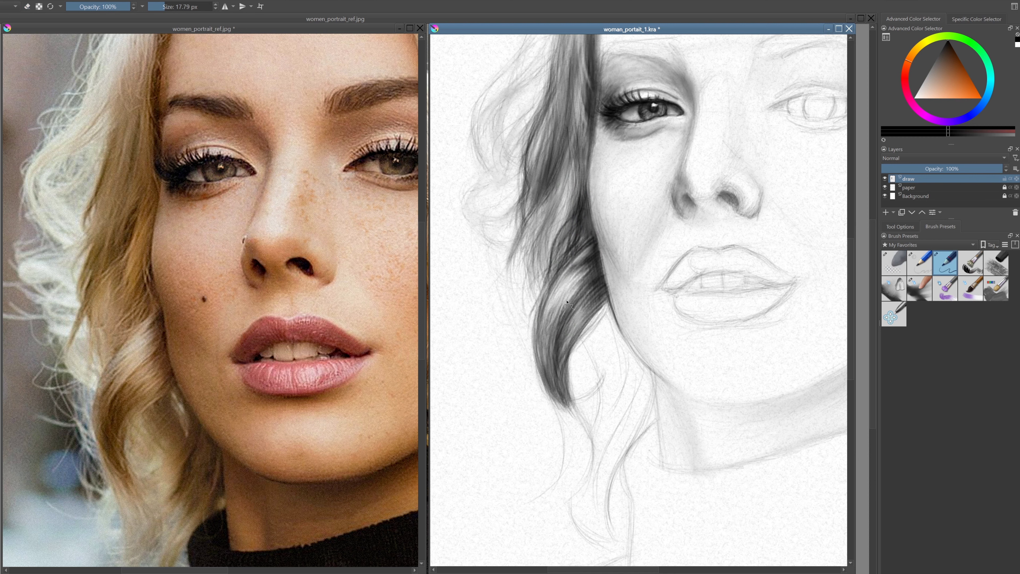
pyautogui.press('-')
pyautogui.press('.')
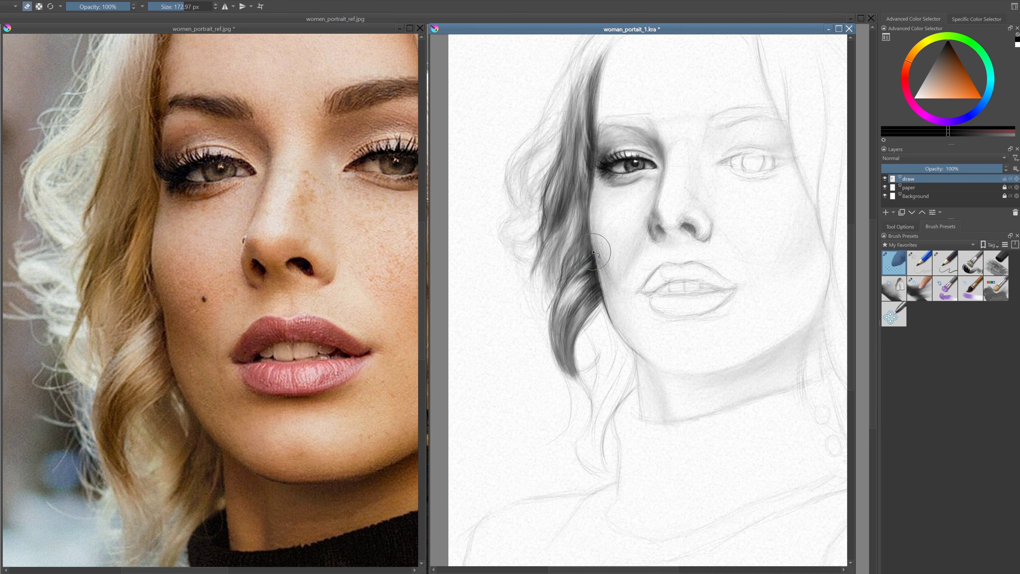
pyautogui.press('+')
pyautogui.press('-')
pyautogui.press('+')
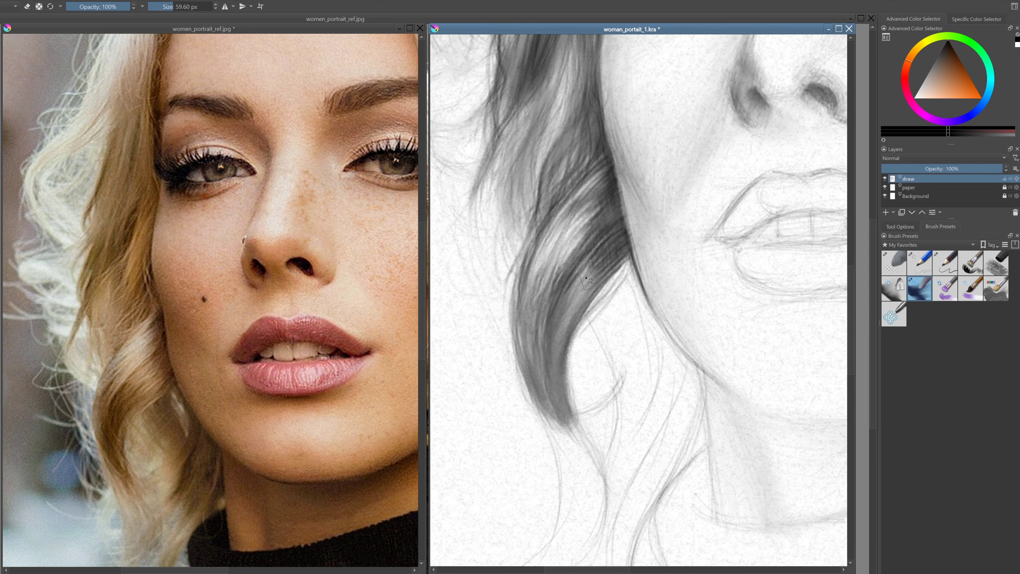
pyautogui.press('-')
pyautogui.press('-')
pyautogui.press('+')
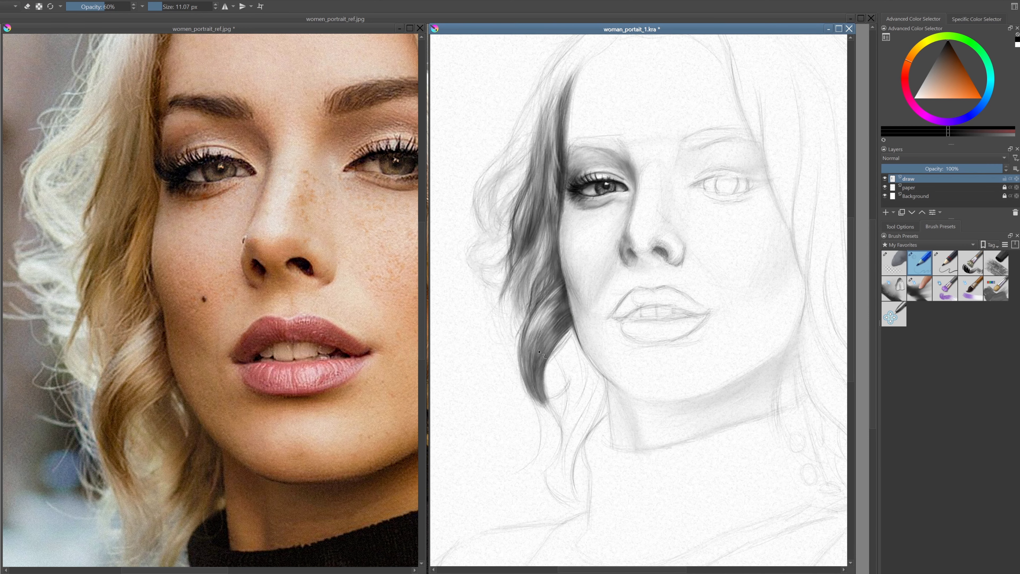
pyautogui.scroll(3, 584, 209)
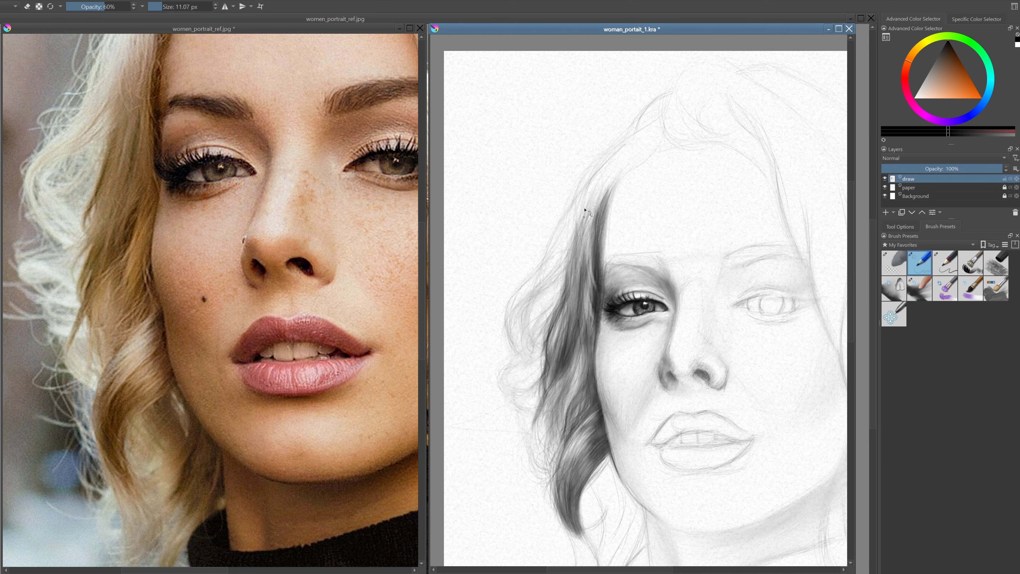
pyautogui.scroll(-3, 533, 344)
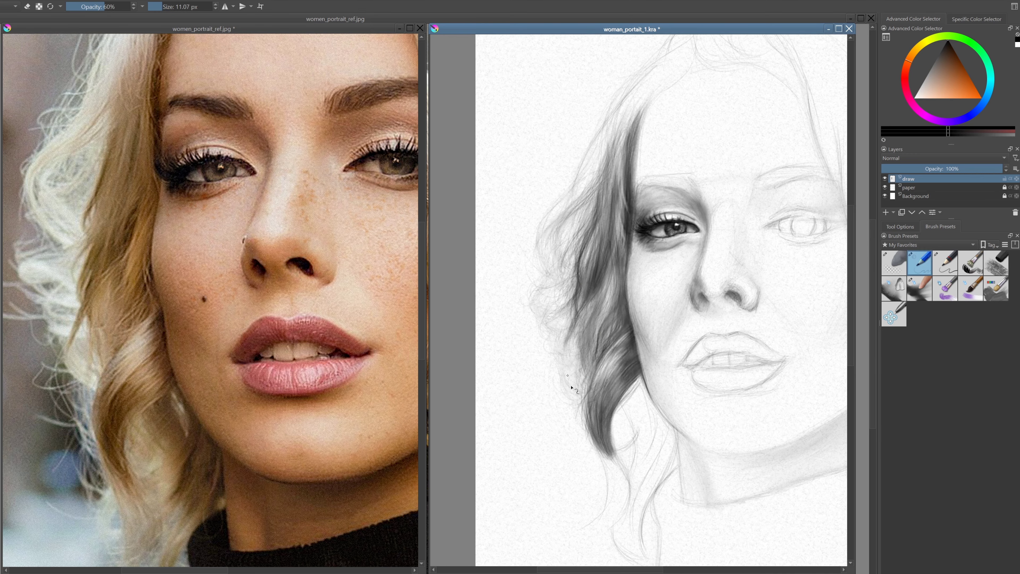
pyautogui.scroll(-5, 656, 194)
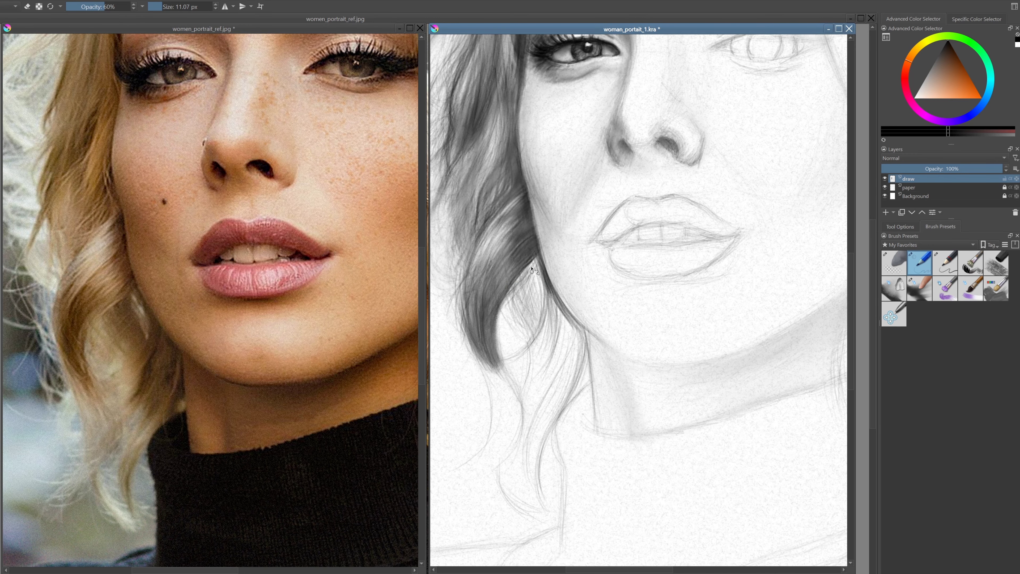
pyautogui.click(920, 289)
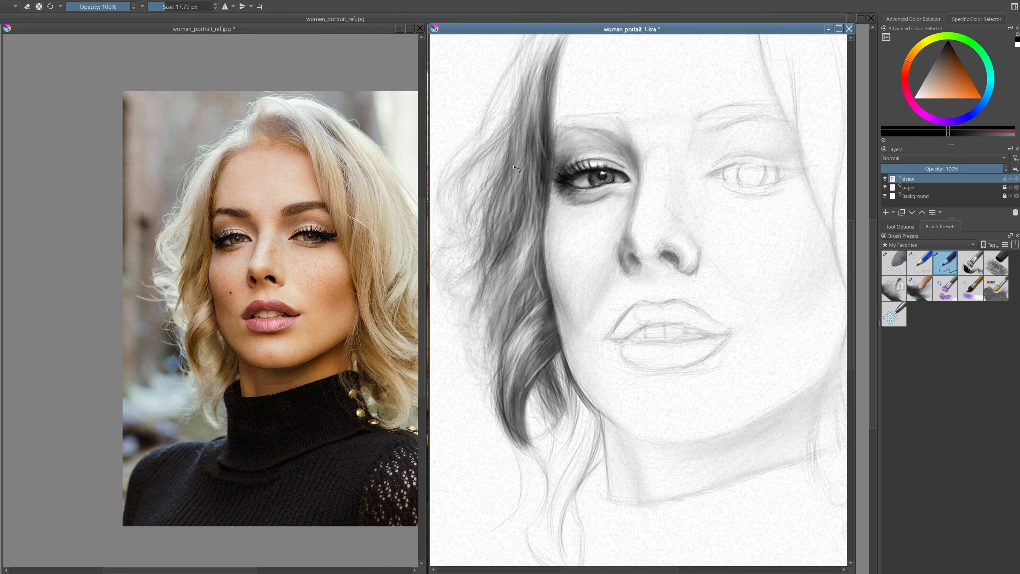
# Darken and extend the hair strands beside the eye with a smaller brush
pyautogui.moveTo(514, 166); pyautogui.dragTo(521, 186)
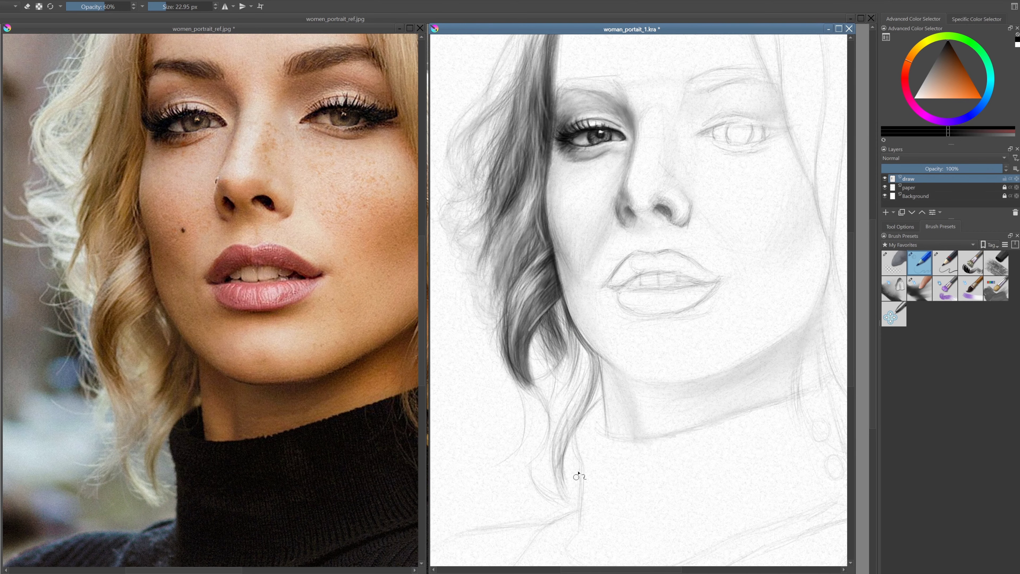
pyautogui.moveTo(579, 474)
pyautogui.mouseDown()
pyautogui.moveTo(507, 371)
pyautogui.moveTo(570, 362)
pyautogui.moveTo(562, 422)
pyautogui.moveTo(574, 330)
pyautogui.moveTo(598, 364)
pyautogui.moveTo(570, 382)
pyautogui.moveTo(570, 418)
pyautogui.moveTo(583, 355)
pyautogui.moveTo(557, 441)
pyautogui.mouseUp()
pyautogui.press('[')
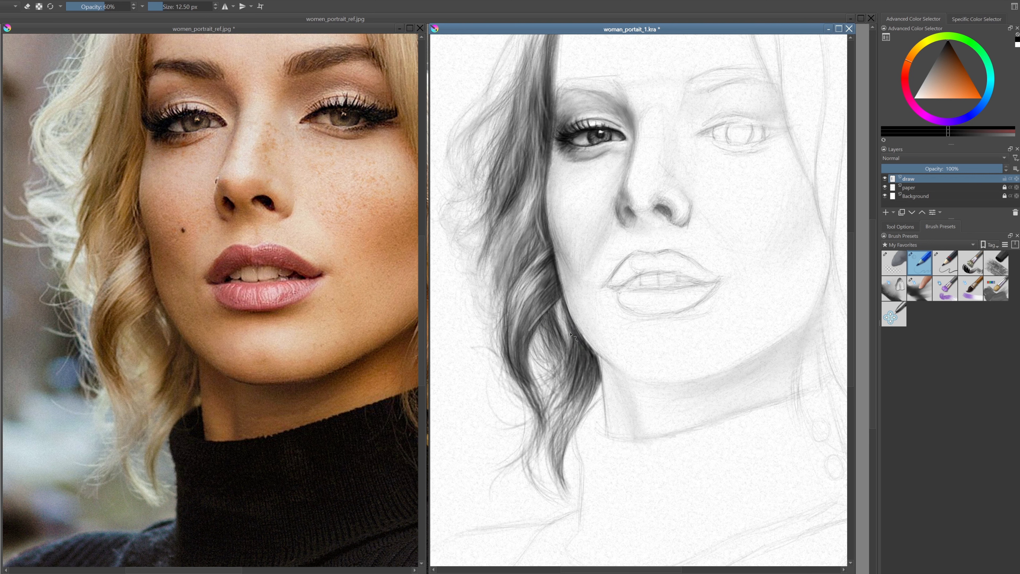
pyautogui.press('/')
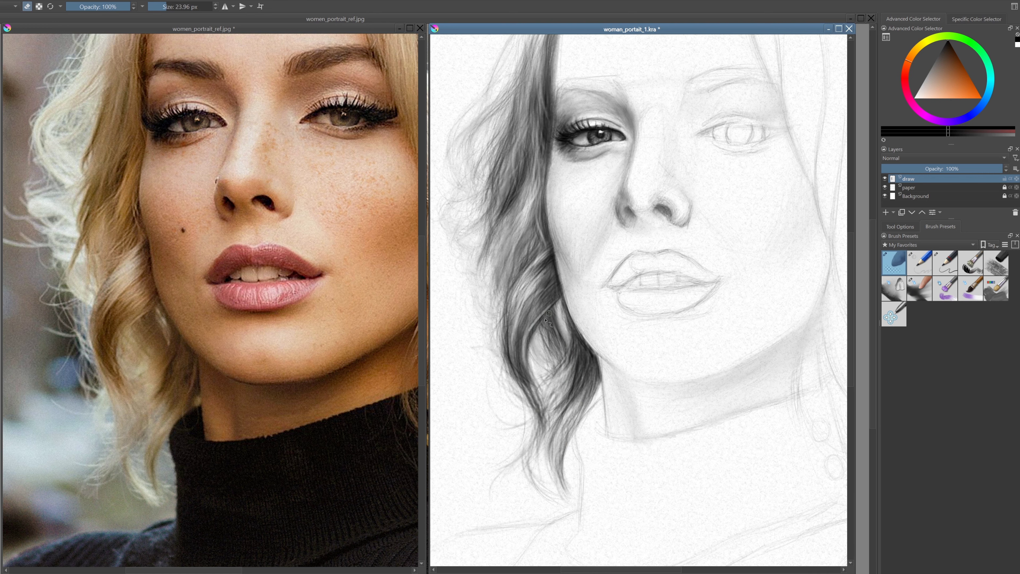
pyautogui.press('/')
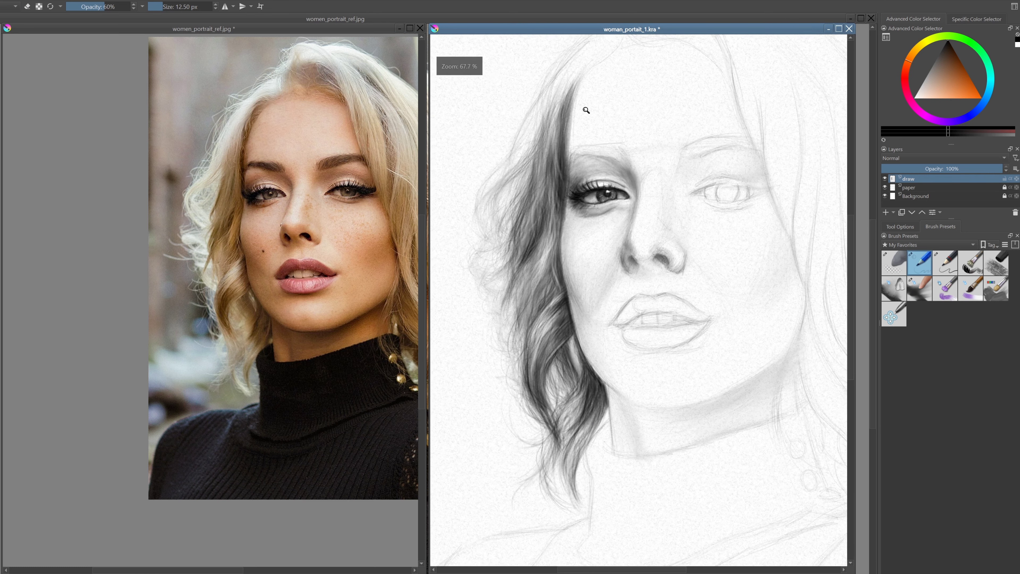
pyautogui.press('/')
# Add small dark pencil strands into the upper-left hair
pyautogui.press('/')
pyautogui.press('+')
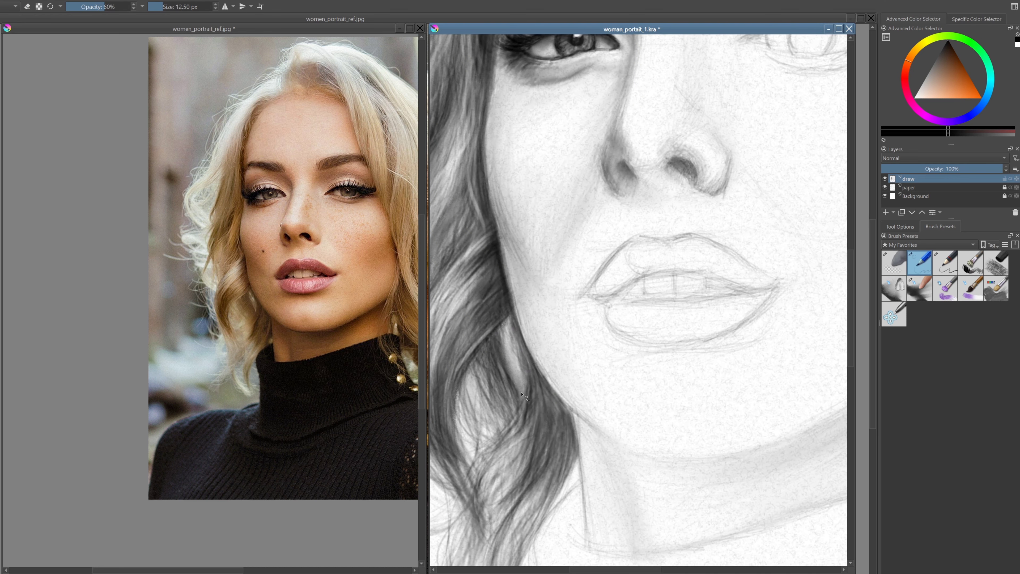
pyautogui.press('-')
pyautogui.press('-')
pyautogui.press('+')
pyautogui.moveTo(493, 233); pyautogui.dragTo(515, 282)
pyautogui.press('/')
pyautogui.moveTo(518, 220)
pyautogui.mouseDown()
pyautogui.moveTo(494, 268)
pyautogui.moveTo(505, 345)
pyautogui.mouseUp()
pyautogui.press('/')
pyautogui.press('/')
pyautogui.moveTo(534, 298); pyautogui.dragTo(508, 343)
pyautogui.press('/')
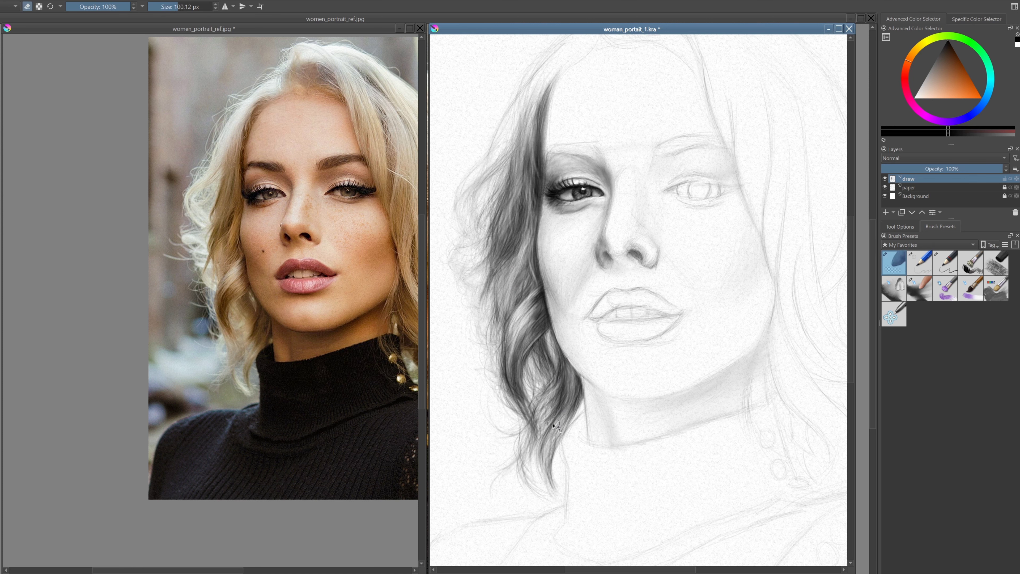
pyautogui.press('-')
pyautogui.moveTo(526, 145); pyautogui.dragTo(490, 242)
# Erase parts of the new strands to lighten the hair, then redraw more strands
pyautogui.press('/')
pyautogui.press('/')
pyautogui.moveTo(526, 173); pyautogui.dragTo(492, 236)
pyautogui.press('+')
pyautogui.moveTo(516, 160); pyautogui.dragTo(482, 247)
pyautogui.press('/')
pyautogui.moveTo(514, 216); pyautogui.dragTo(495, 233)
pyautogui.press('-')
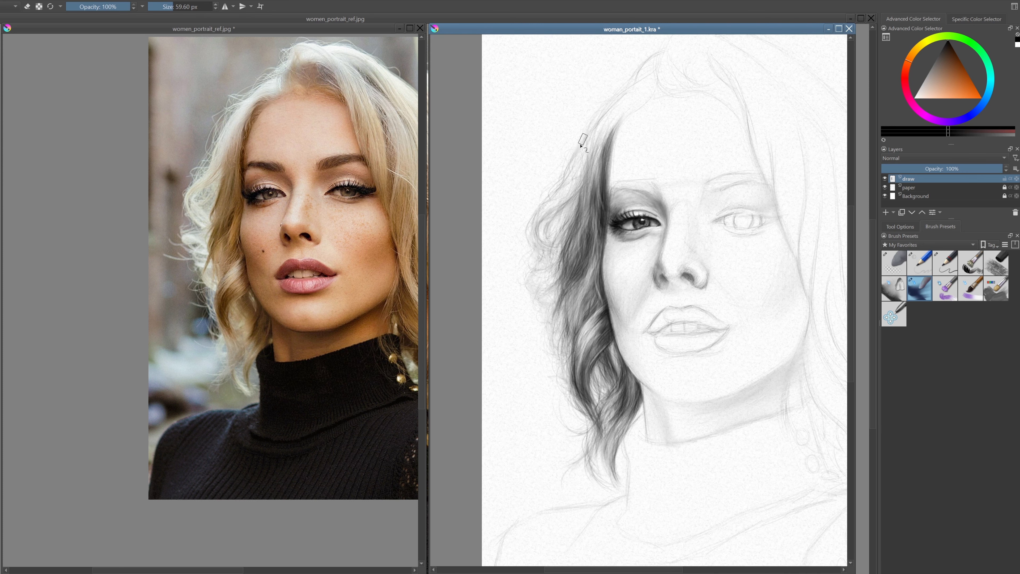
pyautogui.press('/')
pyautogui.moveTo(600, 124); pyautogui.dragTo(568, 153)
# Add and darken strands in the lower-left hair, zooming out to check the portrait
pyautogui.press('+')
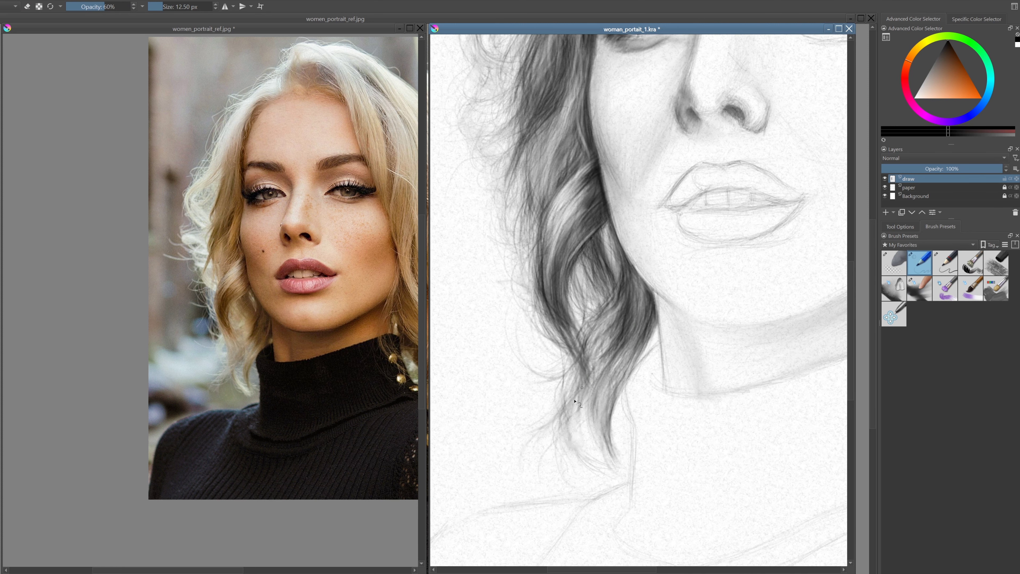
pyautogui.moveTo(578, 289); pyautogui.dragTo(610, 442)
pyautogui.press('/')
pyautogui.press('-')
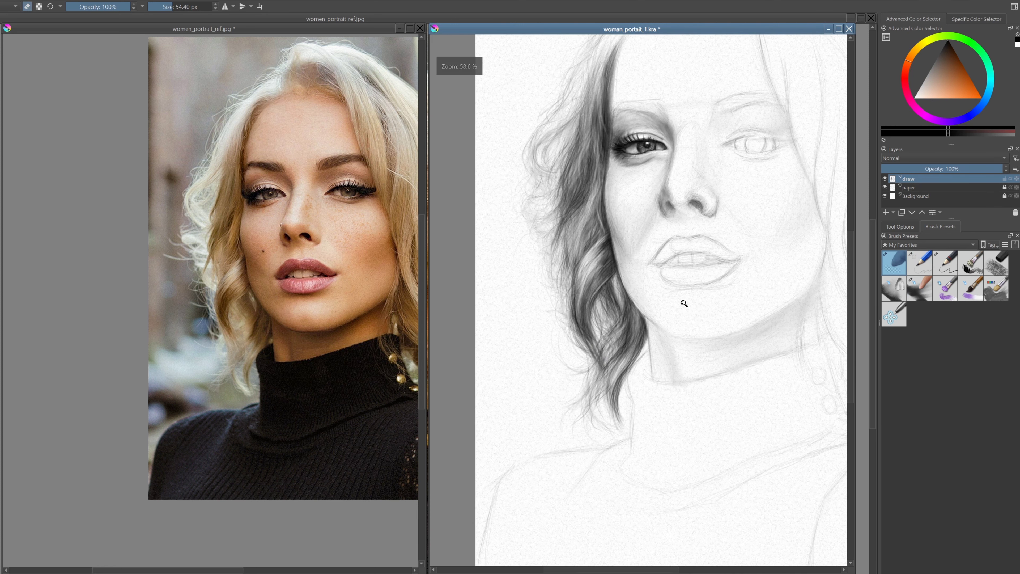
pyautogui.press('/')
pyautogui.press('+')
pyautogui.moveTo(586, 334); pyautogui.dragTo(598, 389)
pyautogui.press('-')
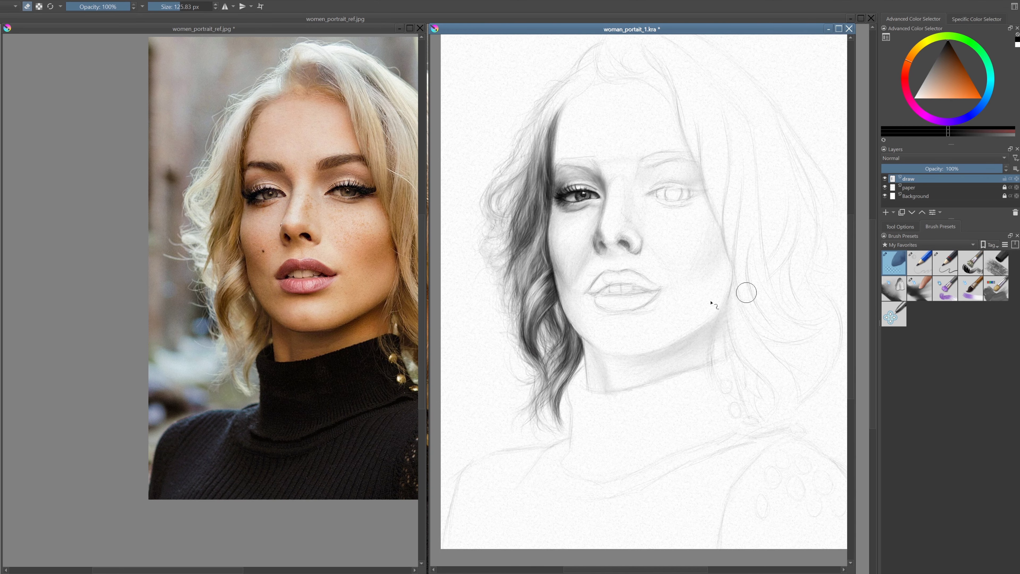
pyautogui.press('+')
pyautogui.moveTo(538, 251); pyautogui.dragTo(562, 354)
# Switch to a smaller eraser and zoom toward the lips and jaw
pyautogui.press('-')
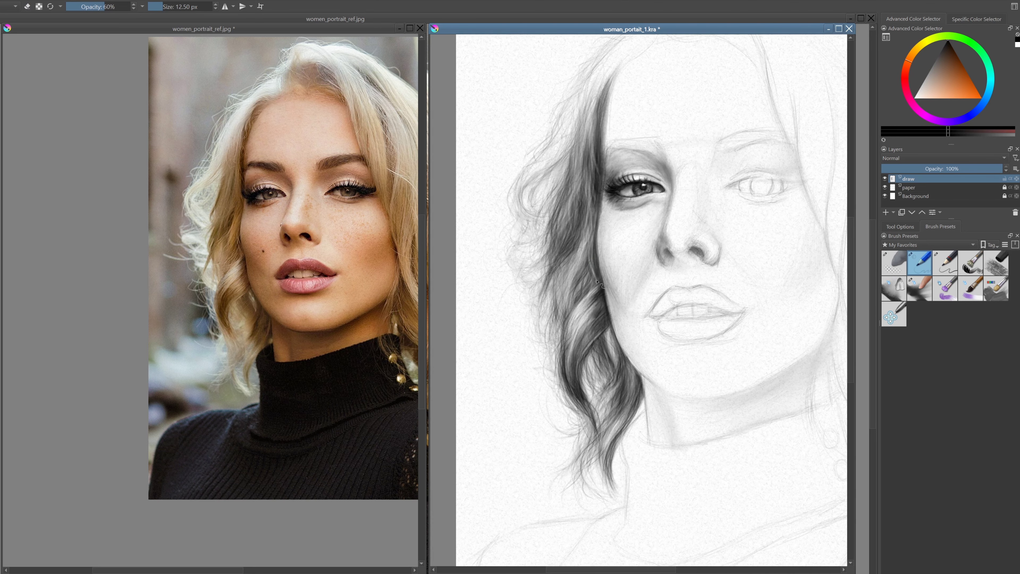
pyautogui.press('/')
pyautogui.press('/')
pyautogui.press('/')
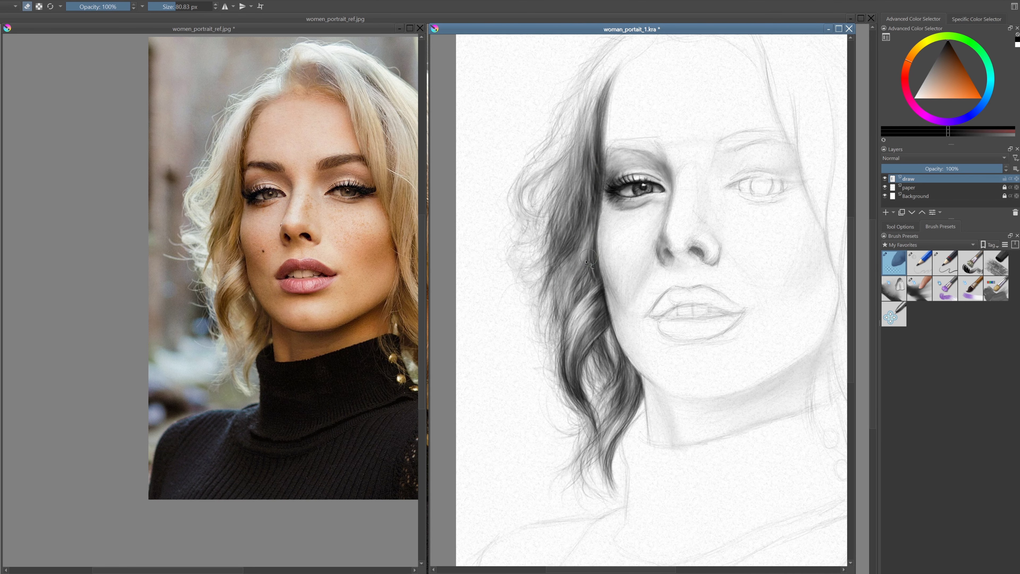
pyautogui.press('/')
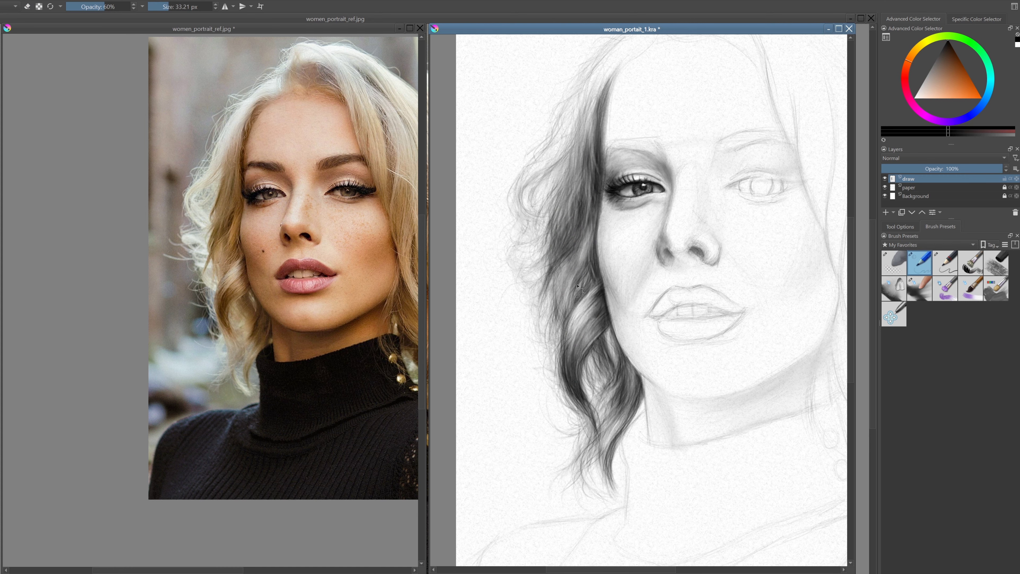
pyautogui.press('+')
pyautogui.press('[')
pyautogui.press('[')
pyautogui.press('[')
pyautogui.scroll(-3, 618, 290)
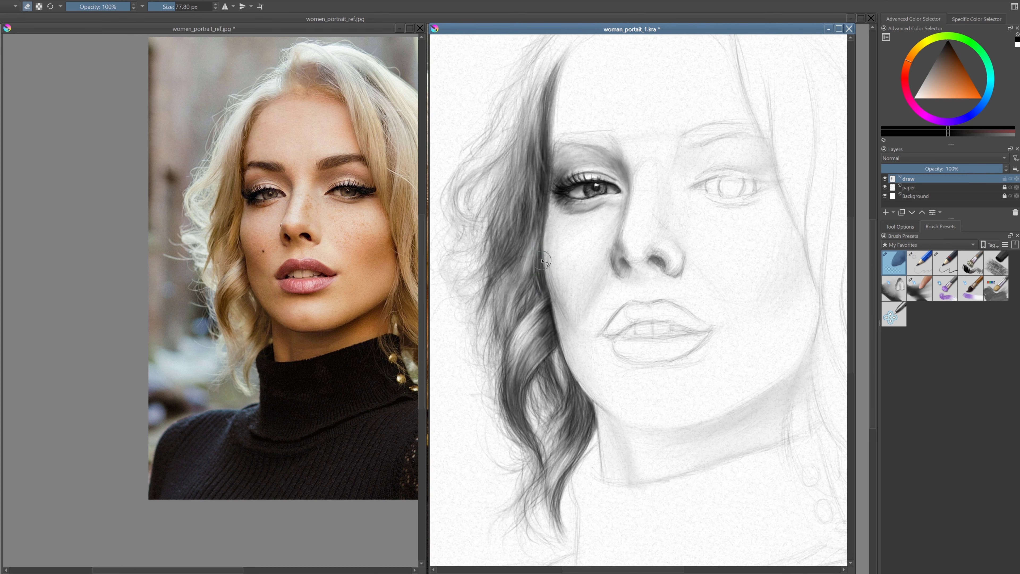
pyautogui.scroll(5, 209, 282)
pyautogui.scroll(3, 588, 210)
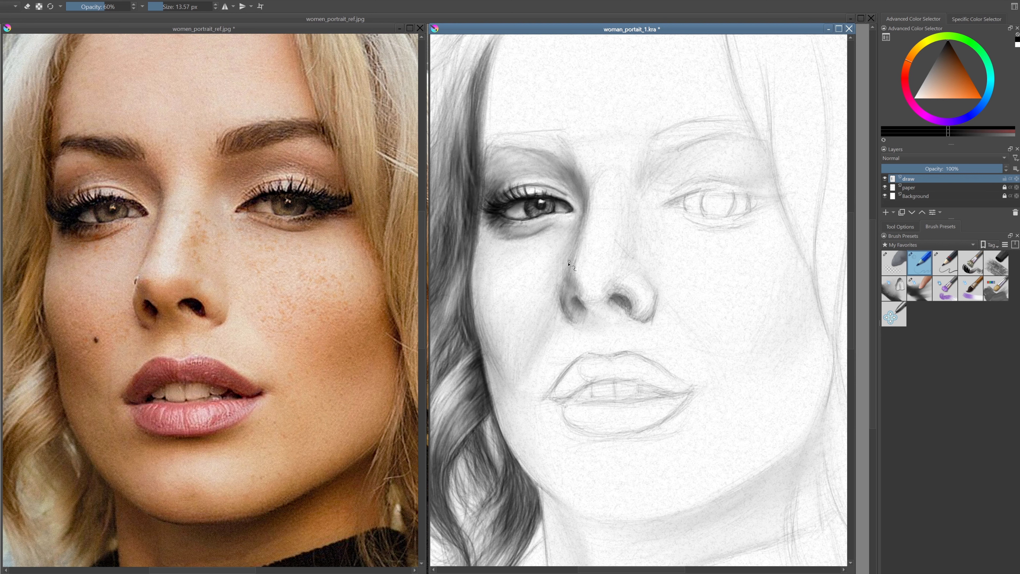
# Hatch faint shading along the left cheek, trying the rotated canvas and pencil and blender presets
pyautogui.moveTo(485, 350); pyautogui.dragTo(499, 290)
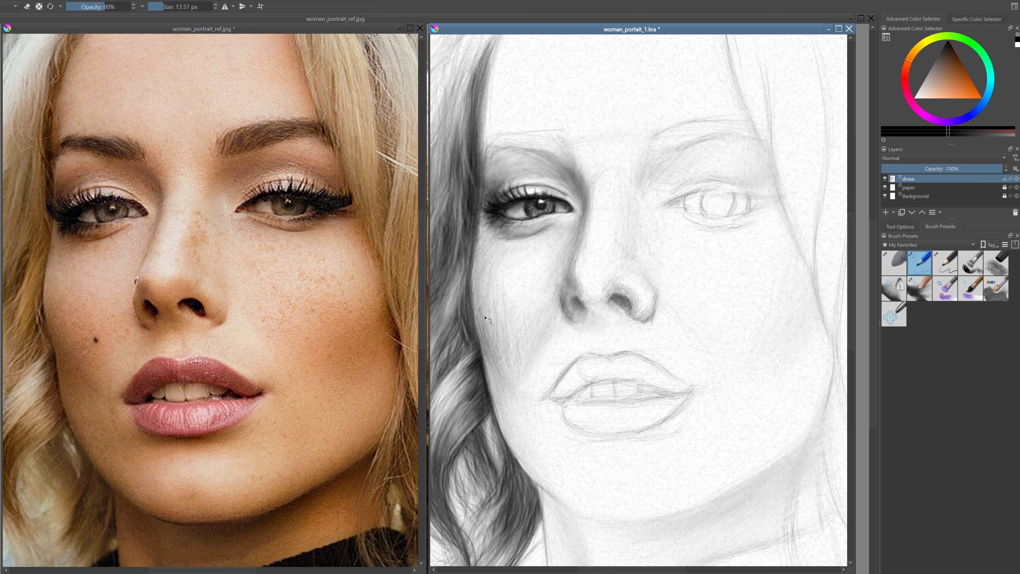
pyautogui.press('/')
pyautogui.press('/')
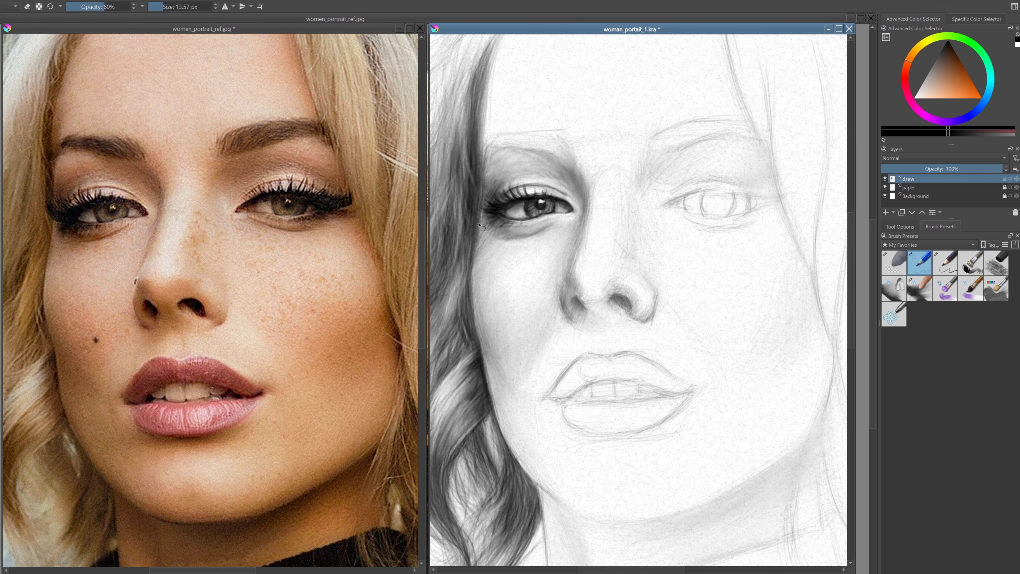
pyautogui.moveTo(523, 255); pyautogui.dragTo(555, 407)
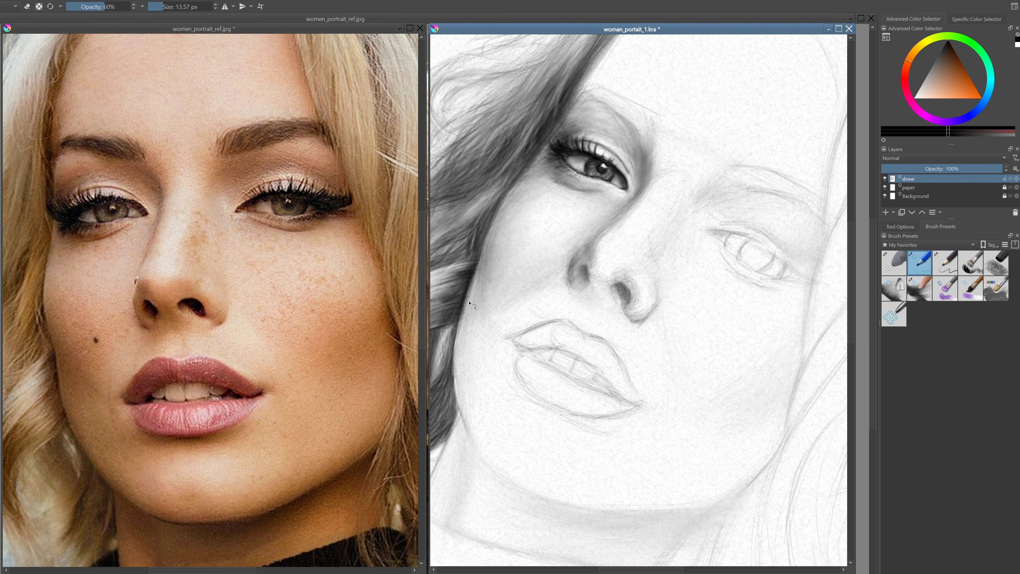
pyautogui.press('5')
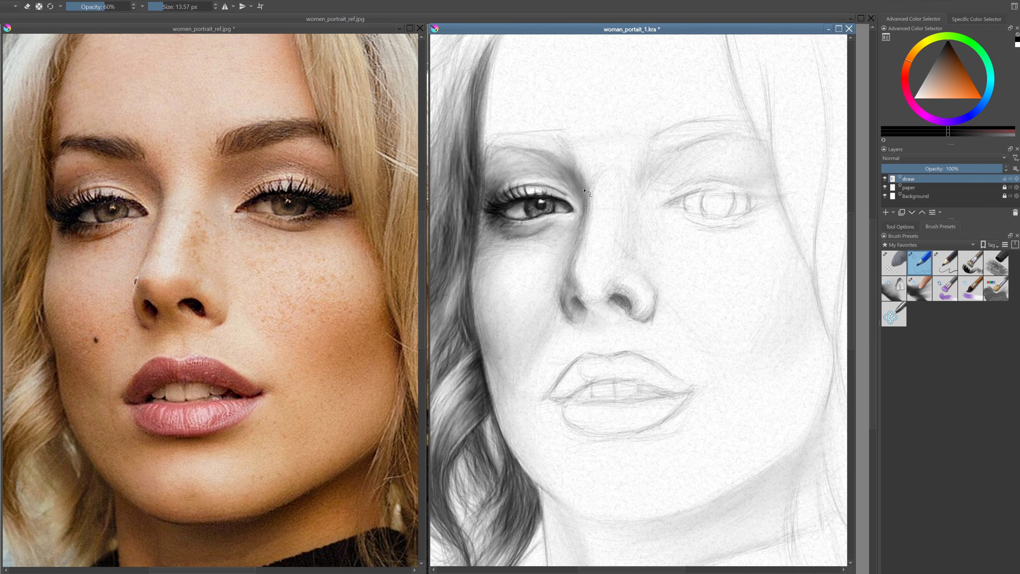
pyautogui.press('.')
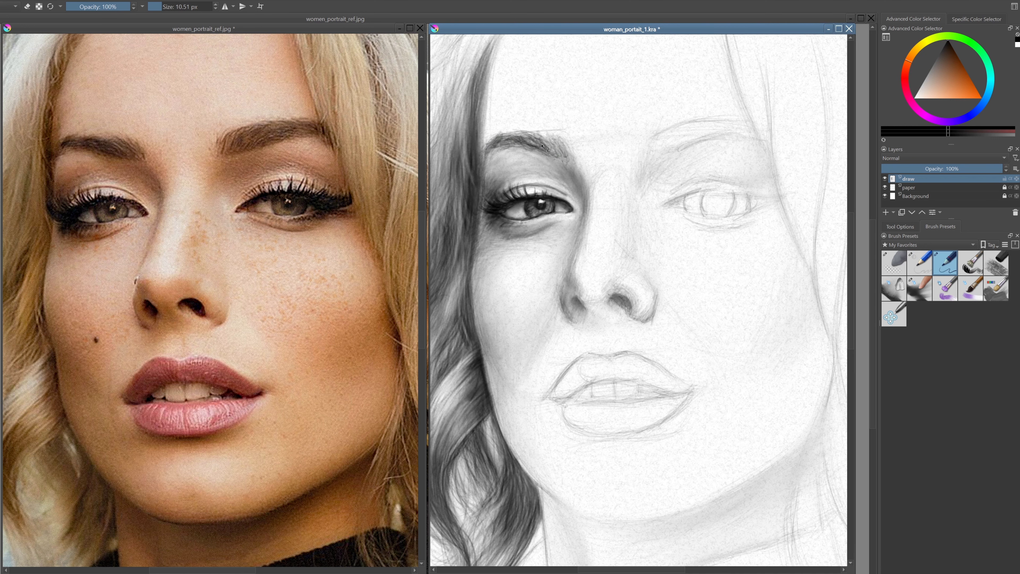
pyautogui.press('/')
# Rotate the canvas, settle on the blender, and reframe the view zoomed in on the nose
pyautogui.press('/')
pyautogui.press(',')
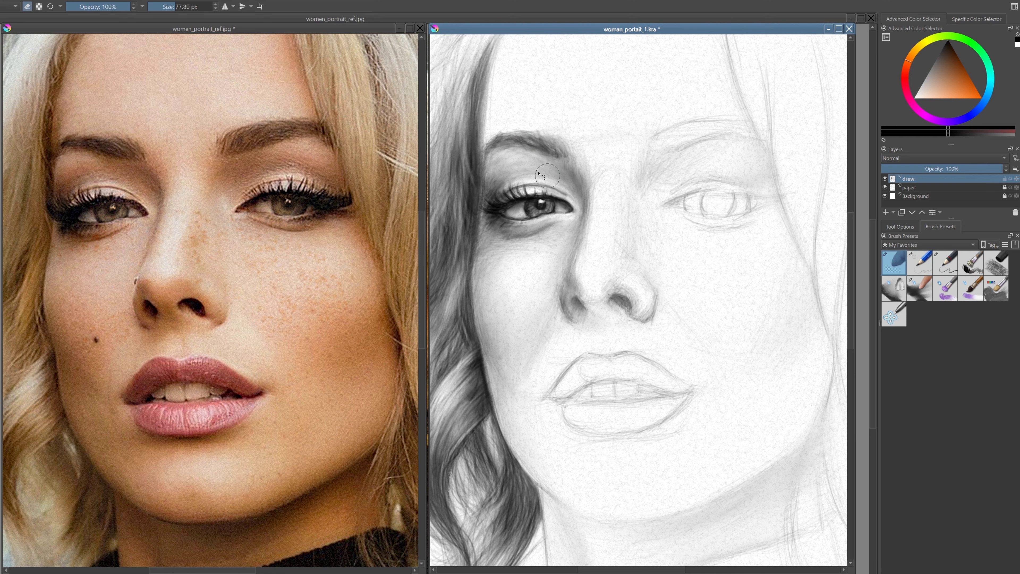
pyautogui.press('.')
pyautogui.moveTo(480, 160)
pyautogui.mouseDown()
pyautogui.moveTo(676, 155)
pyautogui.moveTo(661, 215)
pyautogui.mouseUp()
pyautogui.press('/')
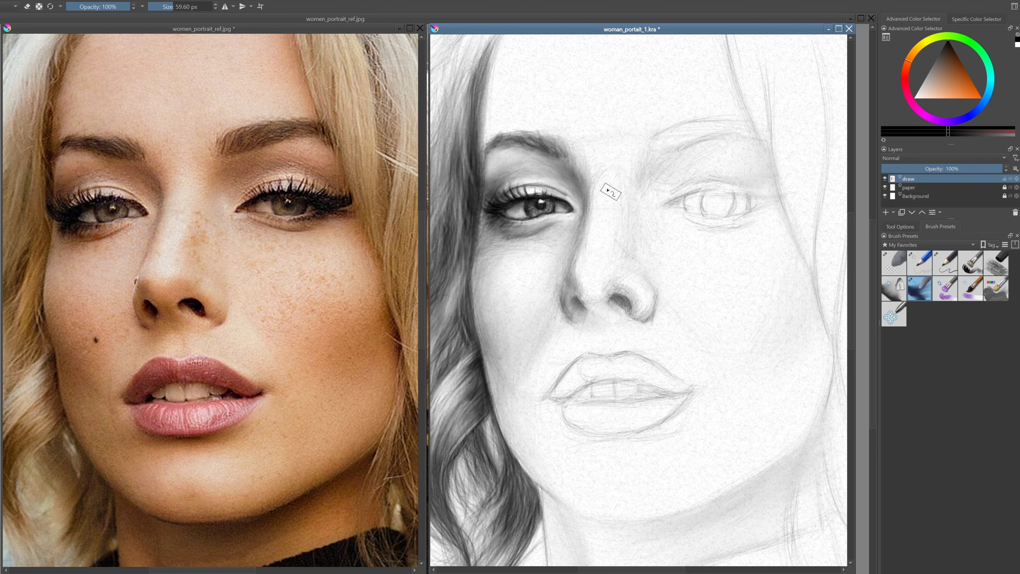
pyautogui.press('/')
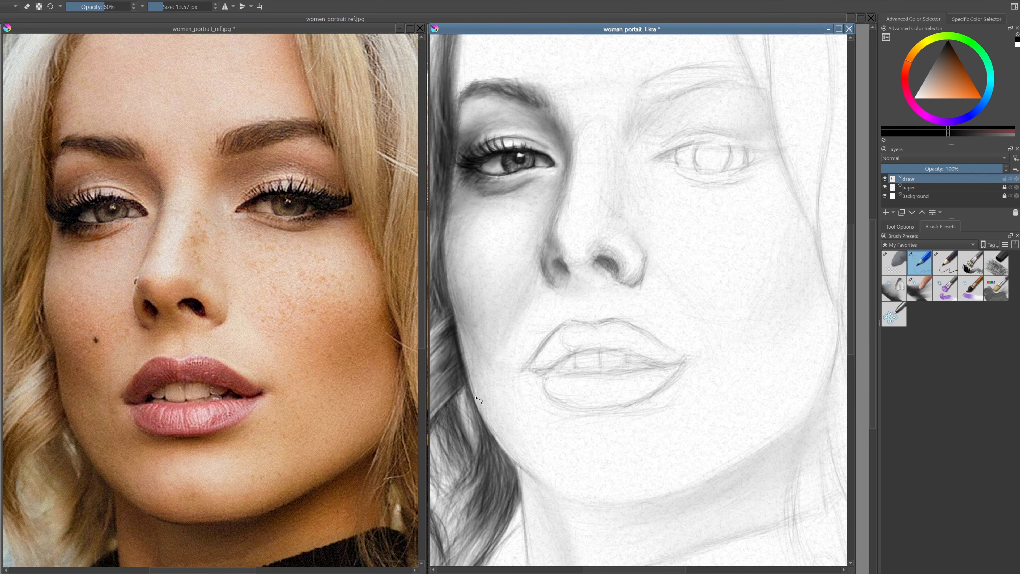
pyautogui.press('/')
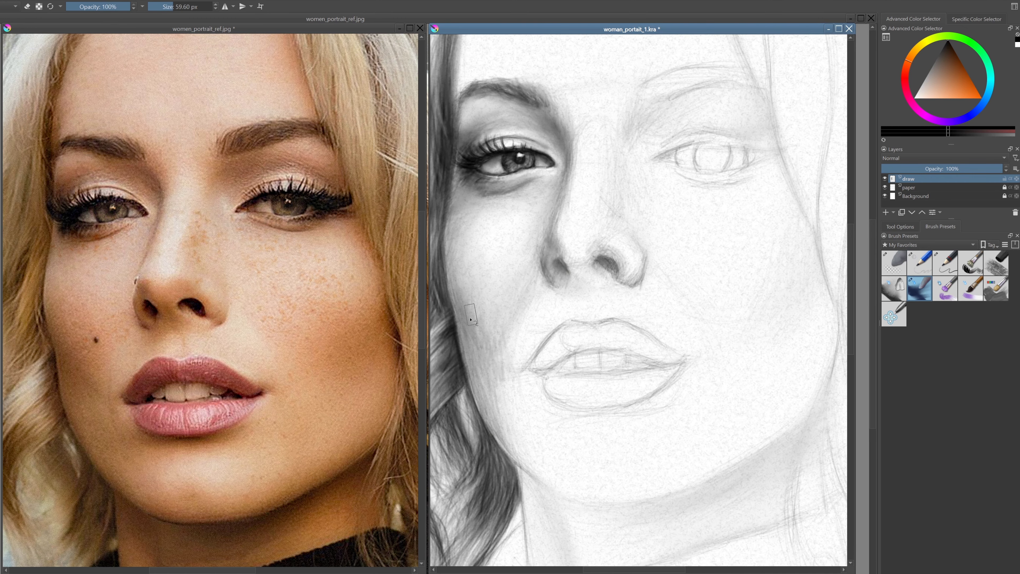
pyautogui.press('/')
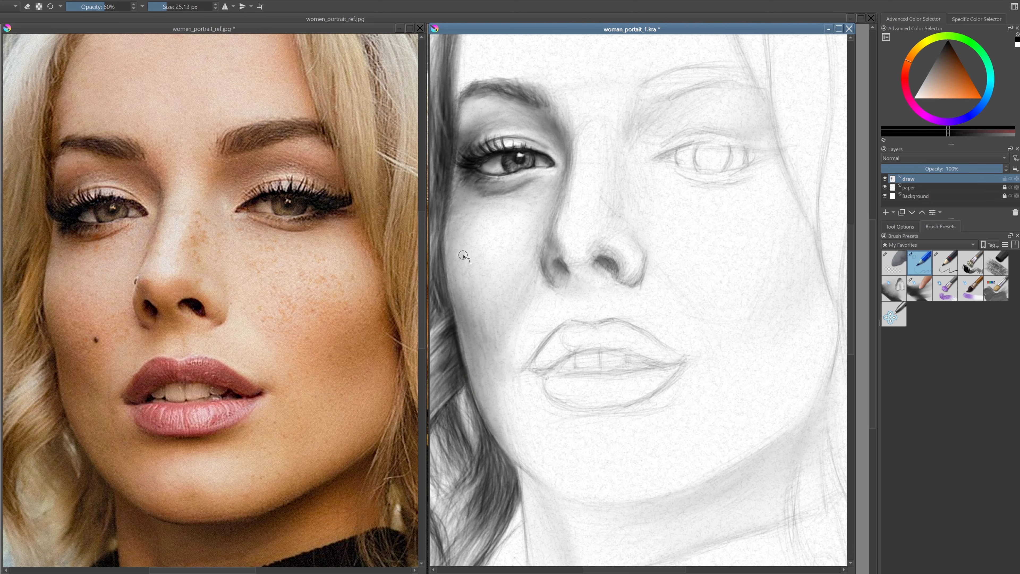
pyautogui.moveTo(464, 260); pyautogui.dragTo(492, 288)
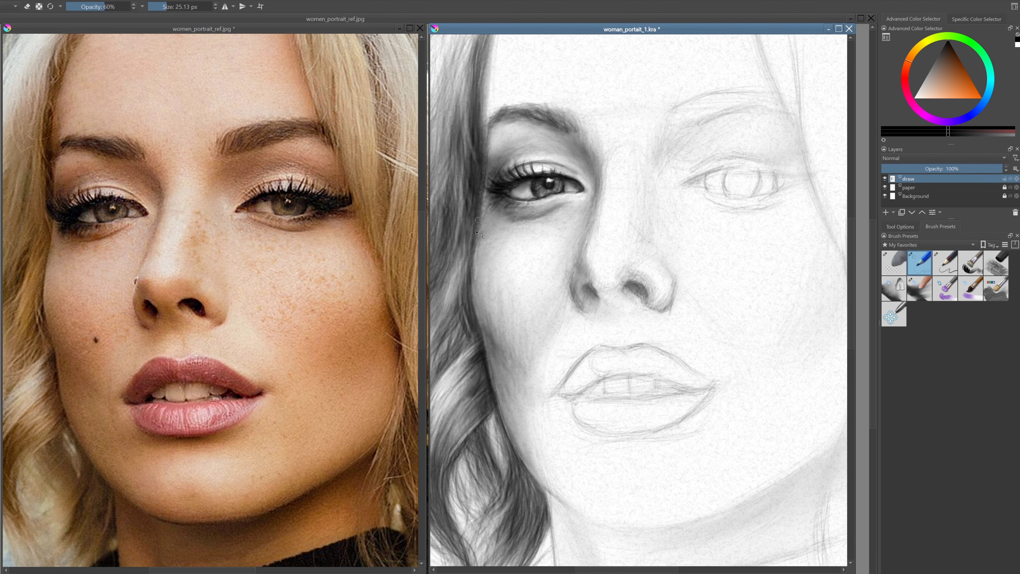
pyautogui.moveTo(477, 233); pyautogui.dragTo(519, 290)
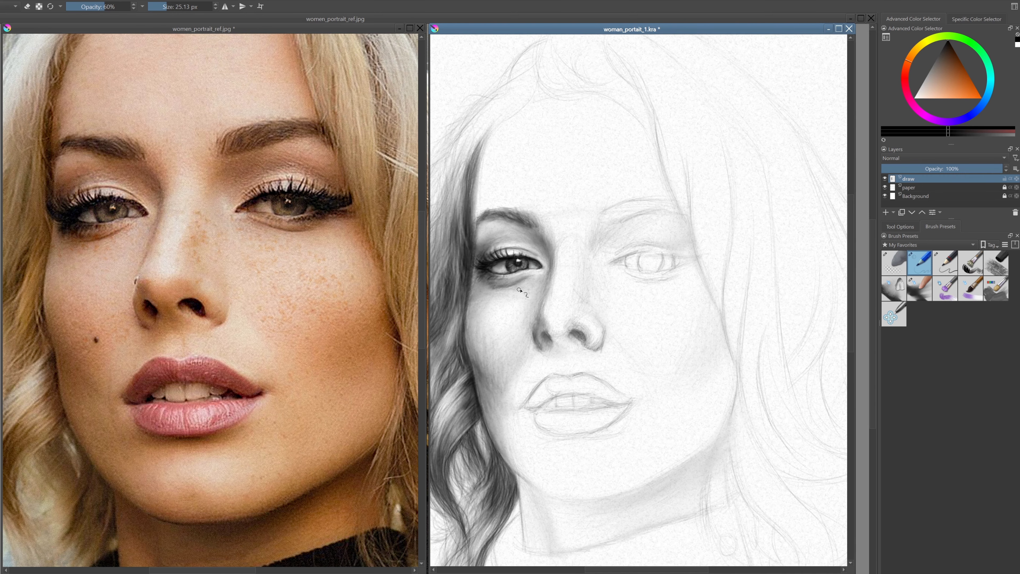
pyautogui.moveTo(503, 334)
pyautogui.mouseDown()
pyautogui.moveTo(539, 300)
pyautogui.moveTo(540, 318)
pyautogui.mouseUp()
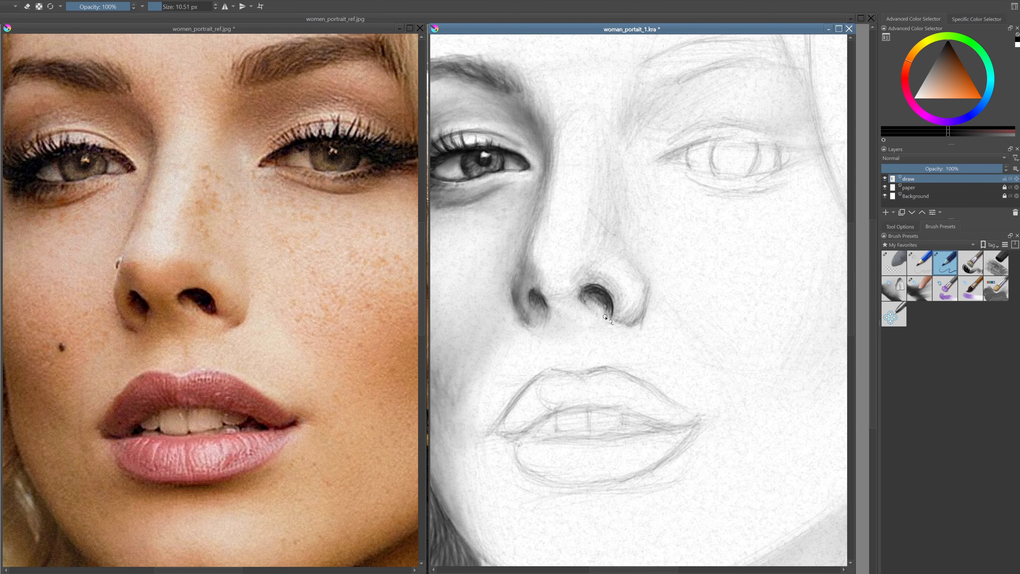
# Blend, smooth and darken the nostril shading, alternating pencil and blender presets
pyautogui.press('/')
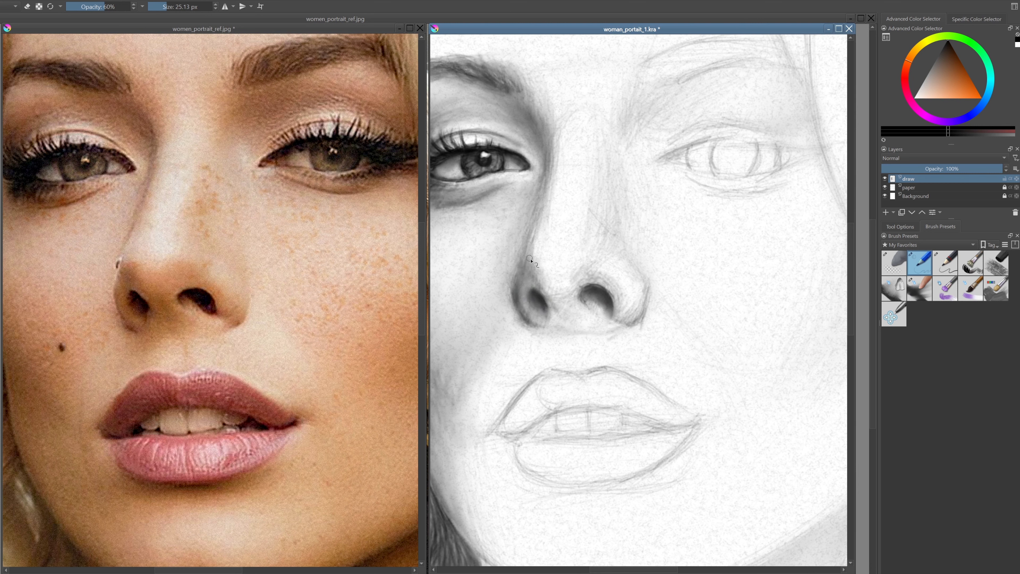
pyautogui.moveTo(531, 260); pyautogui.dragTo(542, 290)
pyautogui.press('/')
pyautogui.moveTo(602, 269)
pyautogui.mouseDown()
pyautogui.moveTo(570, 281)
pyautogui.moveTo(639, 282)
pyautogui.moveTo(558, 307)
pyautogui.mouseUp()
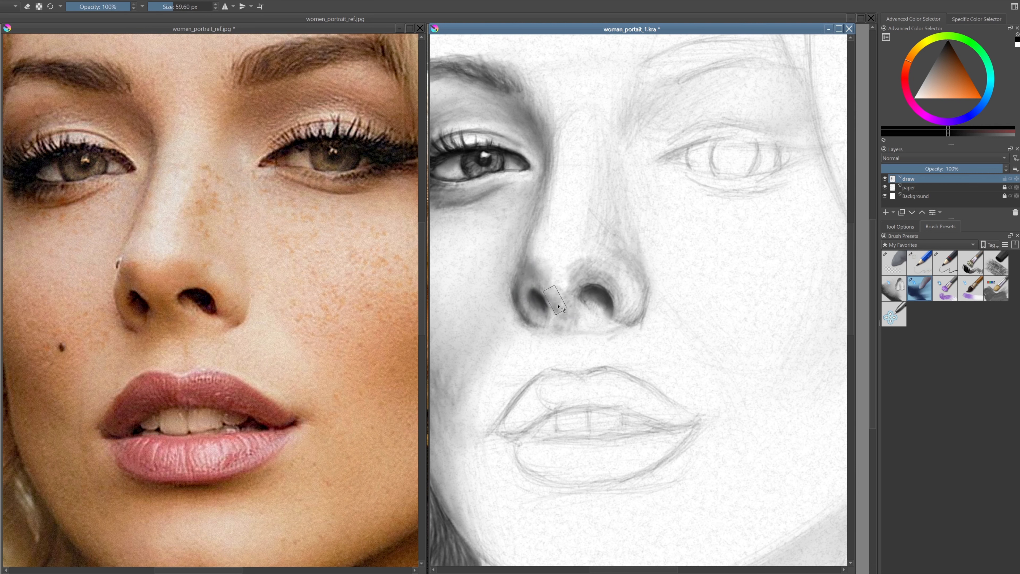
pyautogui.press('/')
pyautogui.press('/')
pyautogui.press('/')
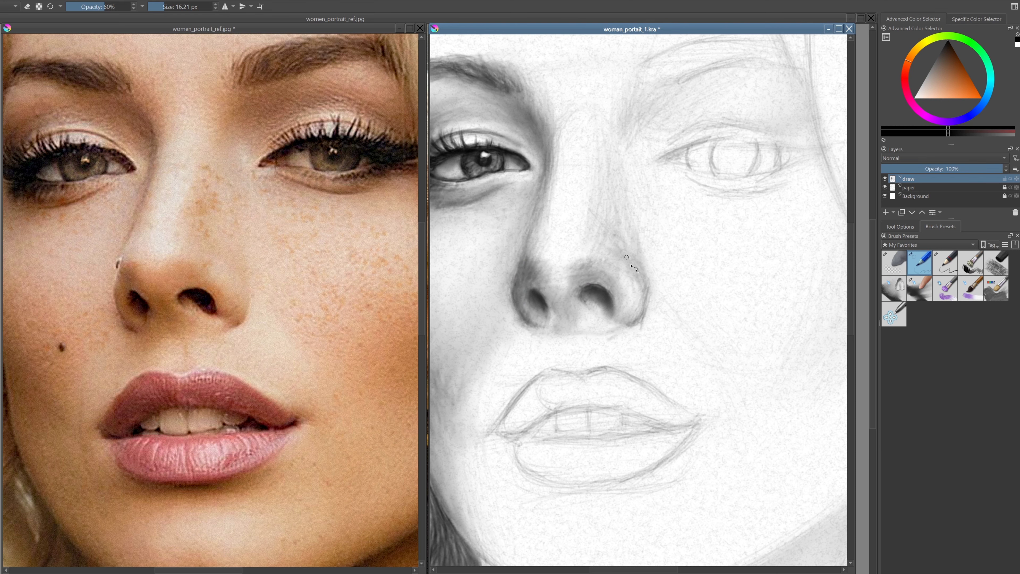
pyautogui.press('/')
pyautogui.press('/')
pyautogui.press('/')
pyautogui.press('/')
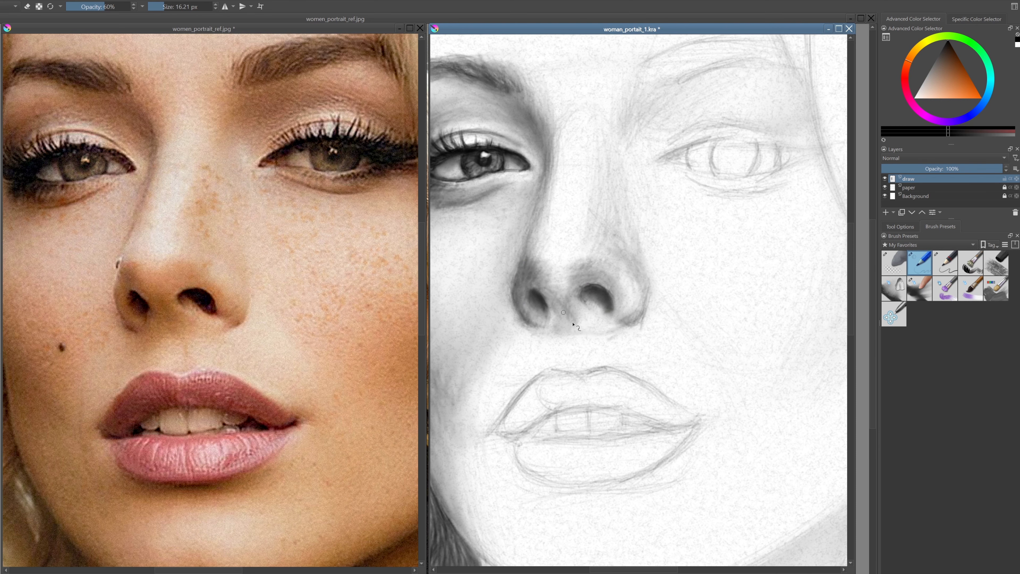
pyautogui.scroll(-2, 687, 222)
pyautogui.press('/')
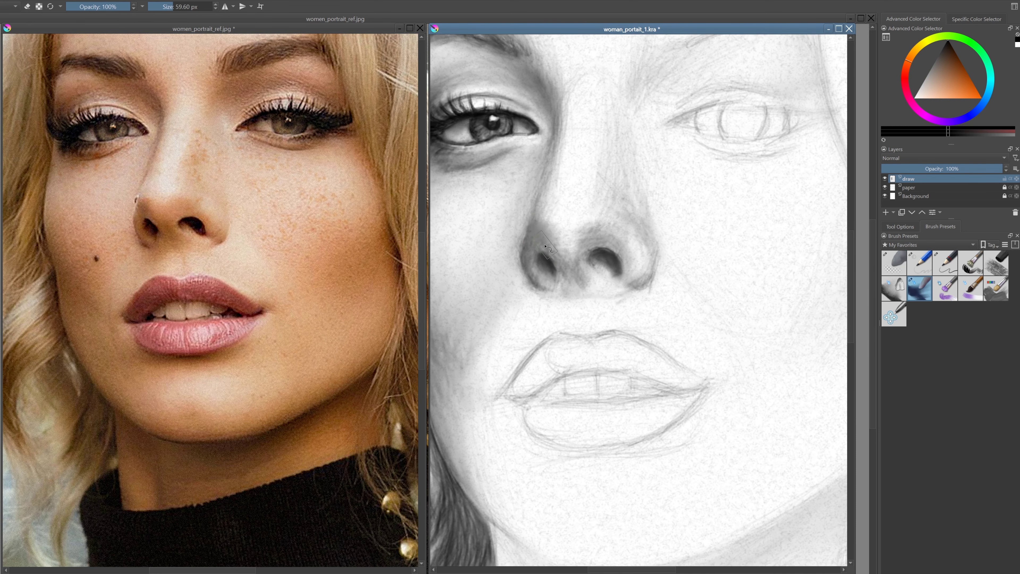
pyautogui.scroll(-1, 724, 273)
pyautogui.press('/')
pyautogui.press('/')
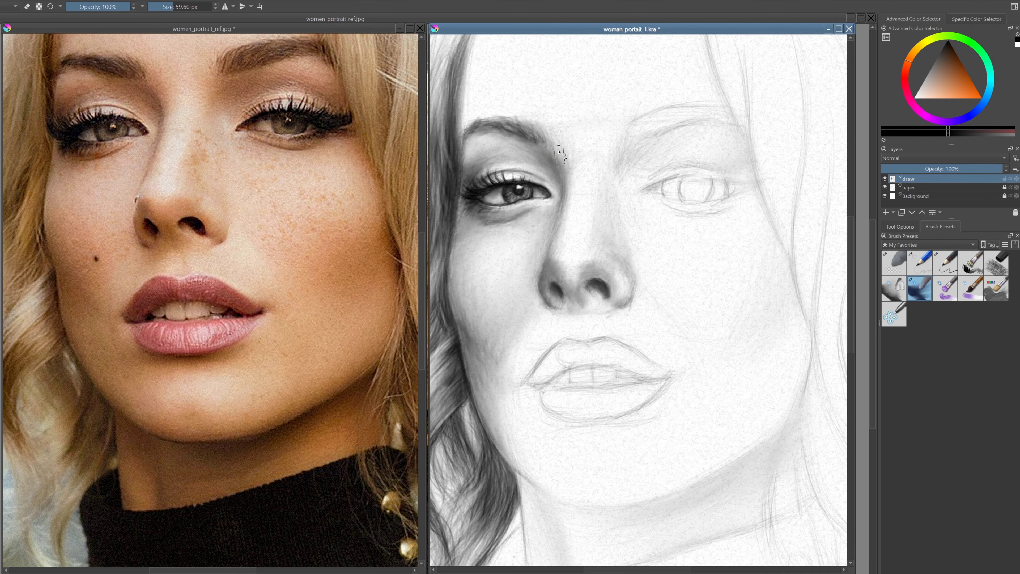
pyautogui.press('/')
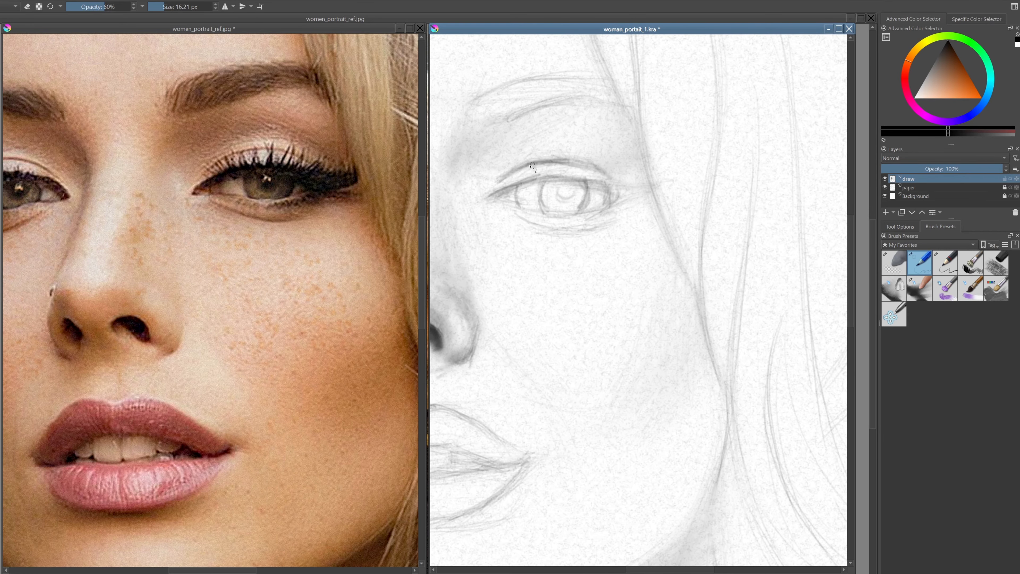
# Draw the right eye's eyelid and shade its pupil, then soften the iris with the blender
pyautogui.moveTo(499, 161); pyautogui.dragTo(655, 159)
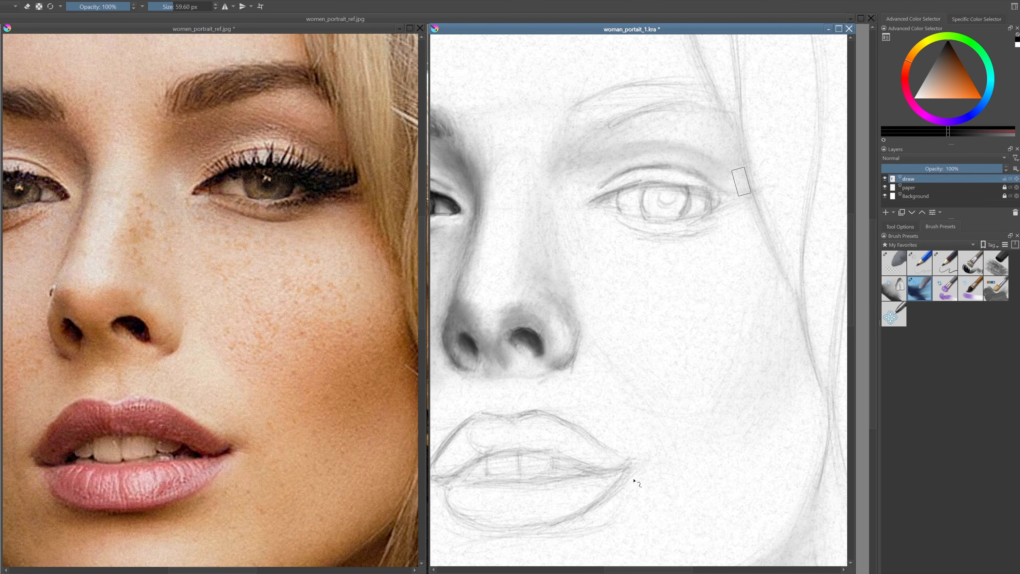
pyautogui.moveTo(670, 192); pyautogui.dragTo(567, 186)
pyautogui.moveTo(561, 192)
pyautogui.mouseDown()
pyautogui.moveTo(567, 186)
pyautogui.moveTo(546, 201)
pyautogui.moveTo(585, 205)
pyautogui.mouseUp()
pyautogui.press('/')
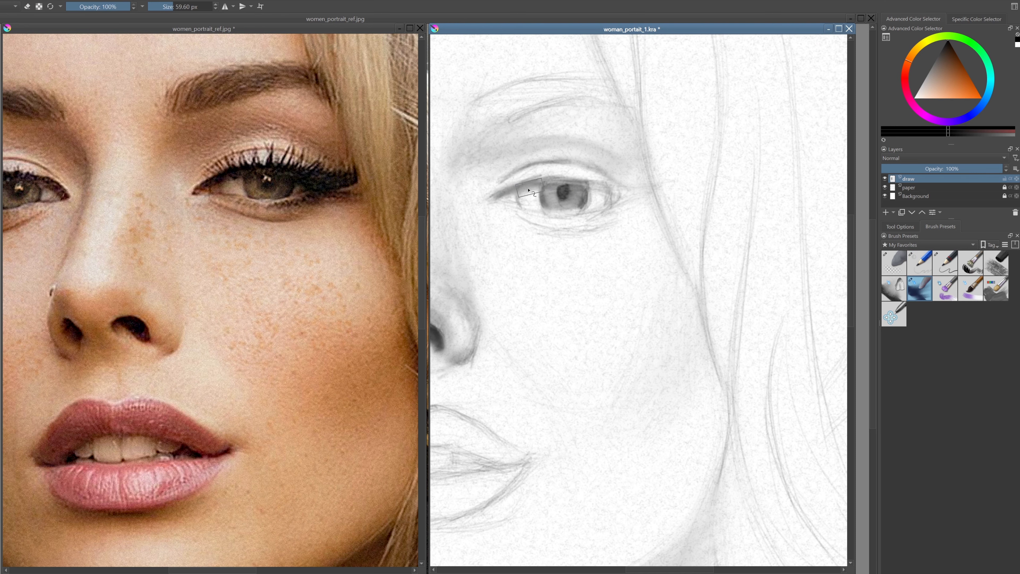
pyautogui.press('/')
# Add pencil strokes along the right eyebrow and blend and darken the eye's shading
pyautogui.moveTo(627, 178)
pyautogui.mouseDown()
pyautogui.moveTo(660, 137)
pyautogui.moveTo(754, 106)
pyautogui.mouseUp()
pyautogui.press('/')
pyautogui.press('/')
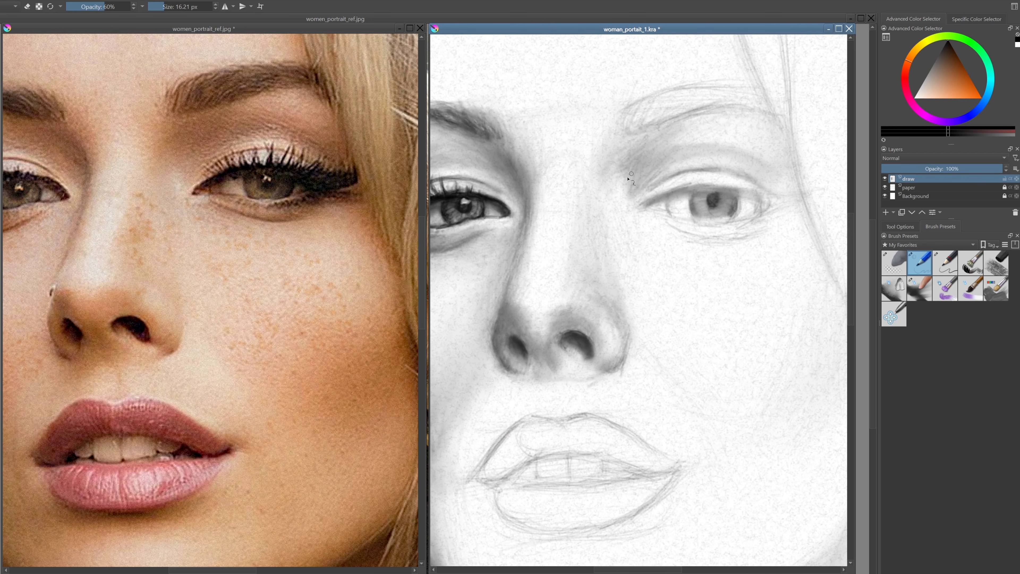
pyautogui.scroll(-2, 650, 194)
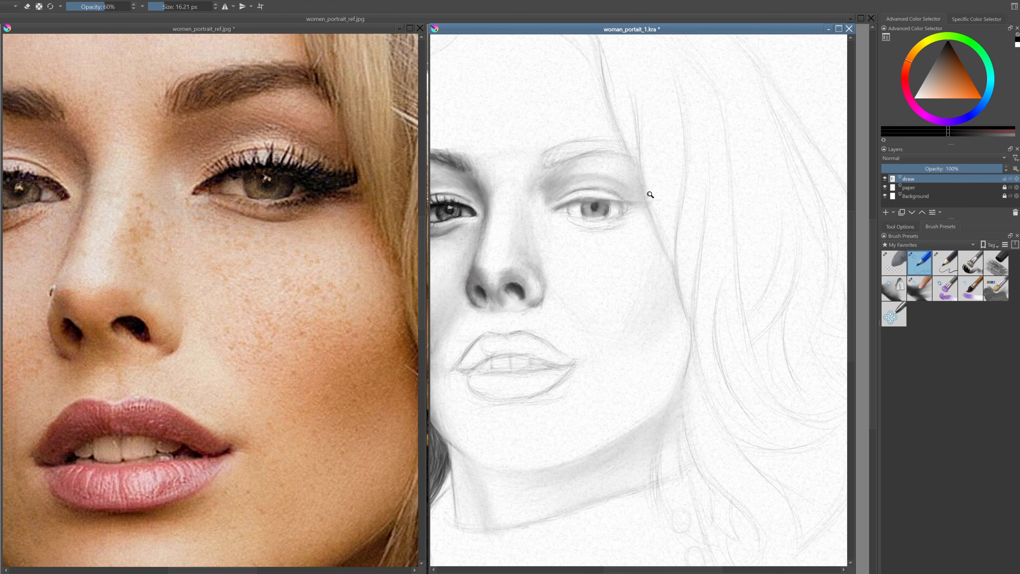
pyautogui.scroll(2, 651, 195)
pyautogui.press('/')
pyautogui.moveTo(536, 202)
pyautogui.mouseDown()
pyautogui.moveTo(498, 217)
pyautogui.moveTo(510, 225)
pyautogui.mouseUp()
pyautogui.press('/')
pyautogui.scroll(-2, 503, 213)
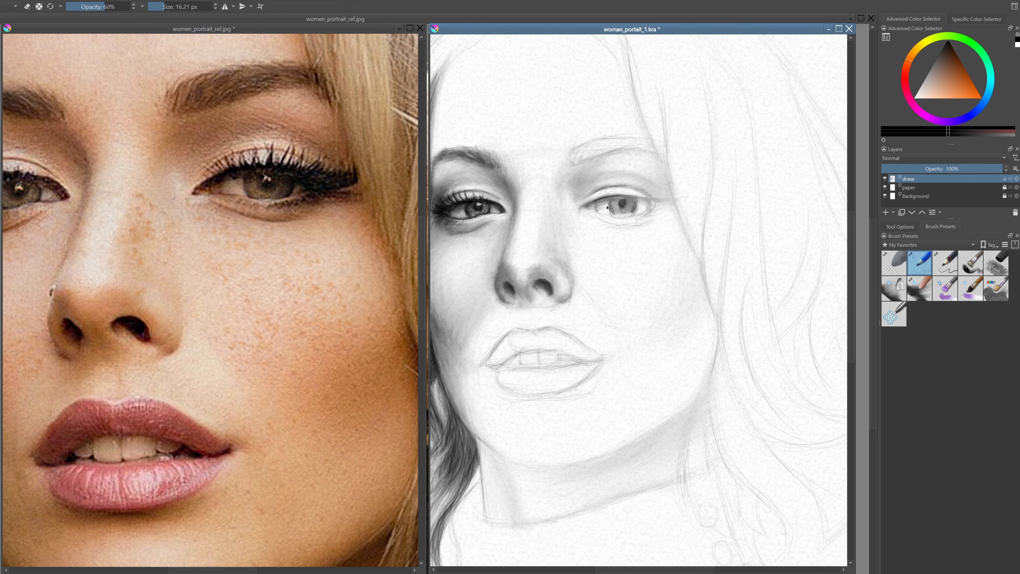
pyautogui.scroll(-2, 558, 188)
# Align the sketch and reference views, then draw faint strands on the left side of the hair
pyautogui.scroll(-3, 209, 281)
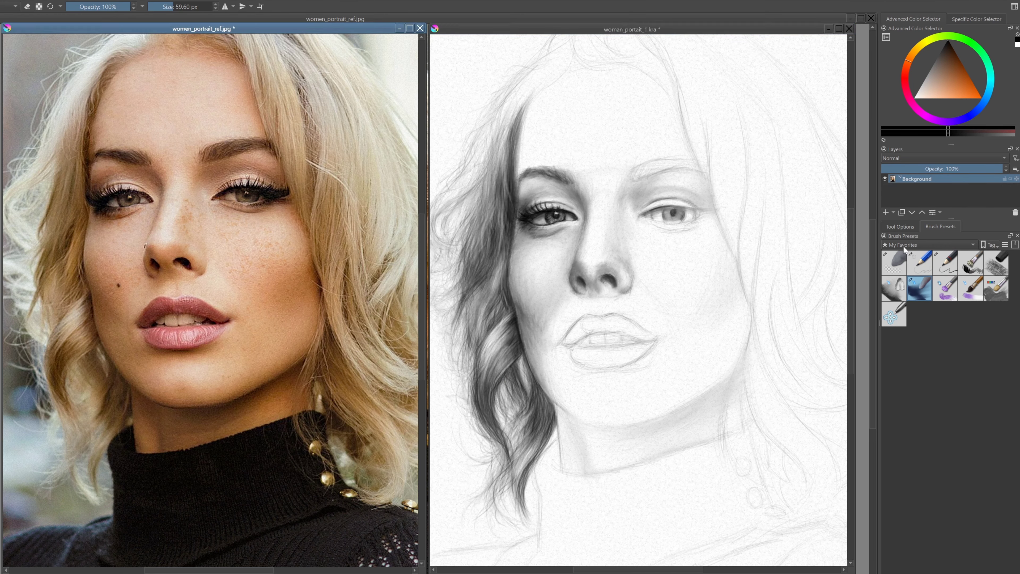
pyautogui.press('/')
pyautogui.press('/')
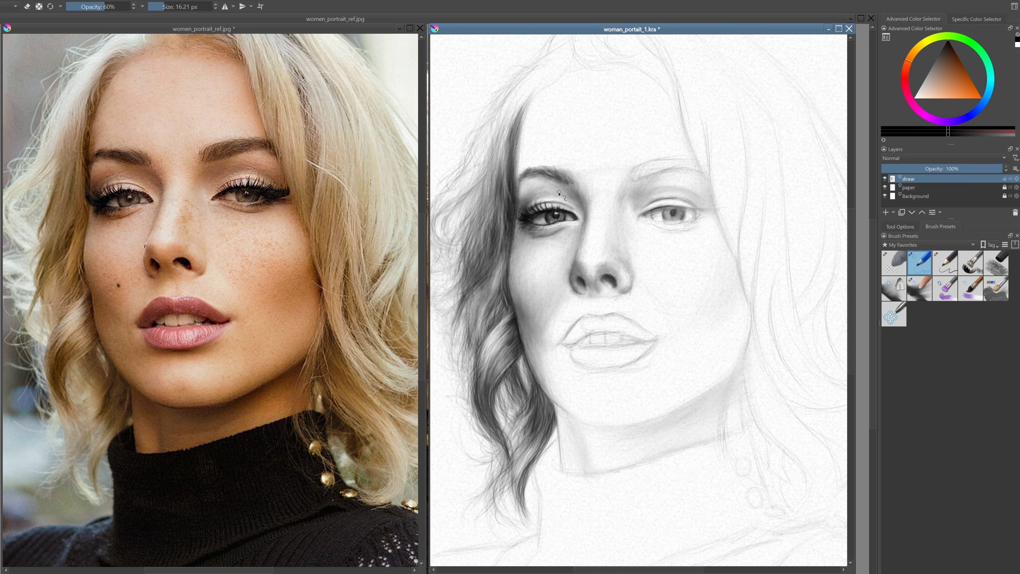
pyautogui.press('/')
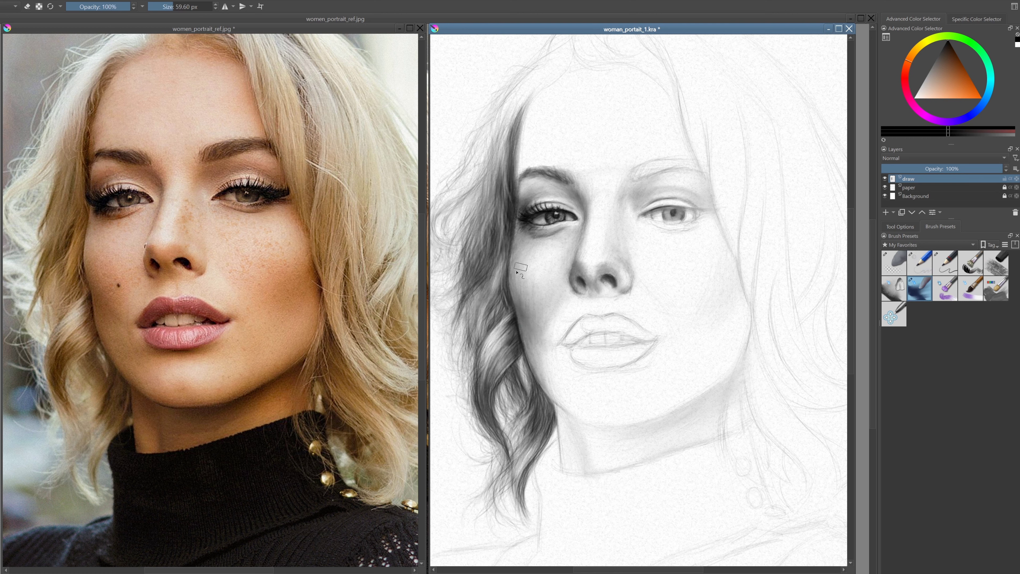
pyautogui.press('/')
pyautogui.press('/')
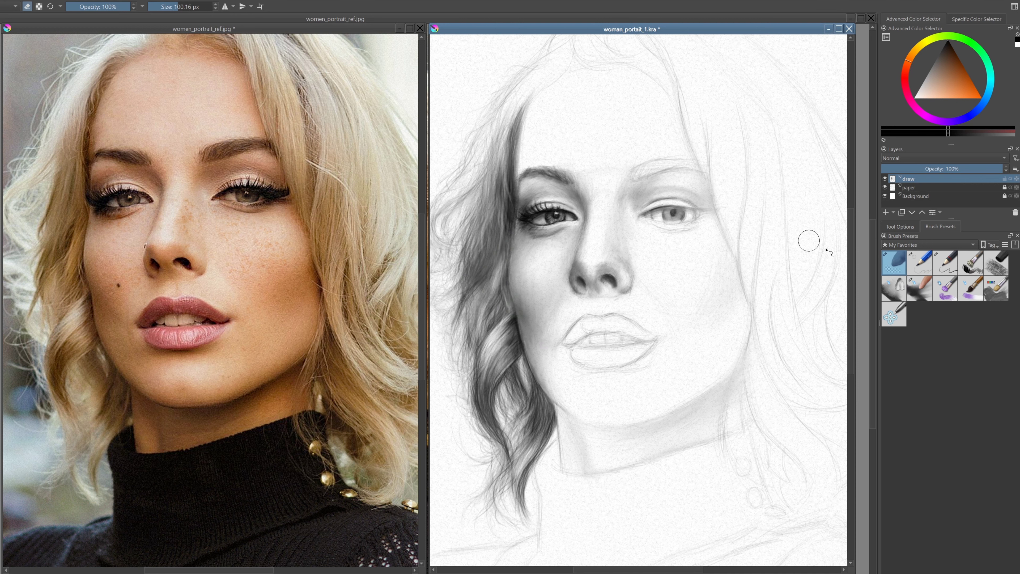
pyautogui.press('/')
pyautogui.press('/')
pyautogui.press('/')
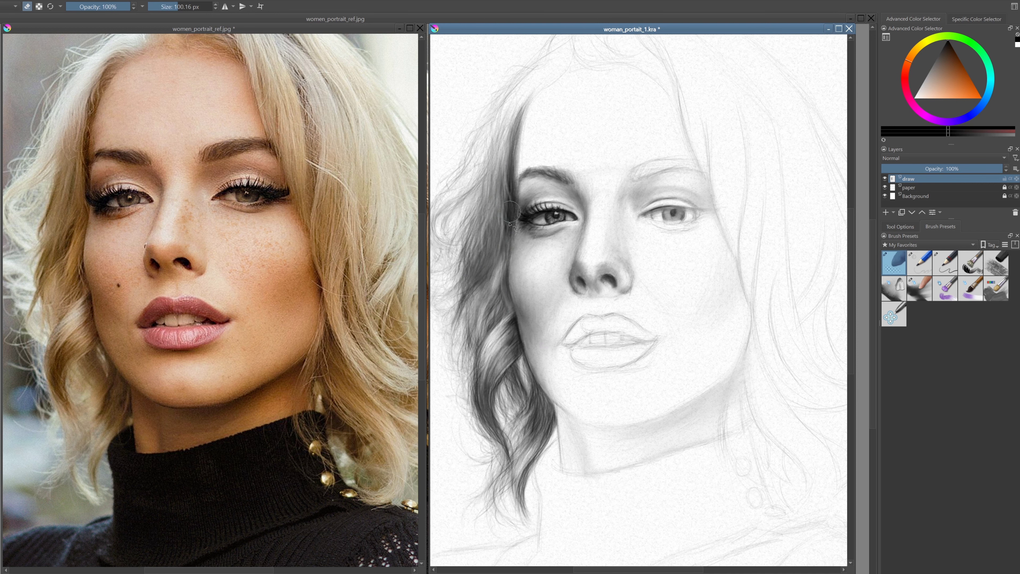
pyautogui.moveTo(474, 217); pyautogui.dragTo(515, 213)
pyautogui.moveTo(172, 261); pyautogui.dragTo(212, 253)
pyautogui.moveTo(515, 213); pyautogui.dragTo(500, 242)
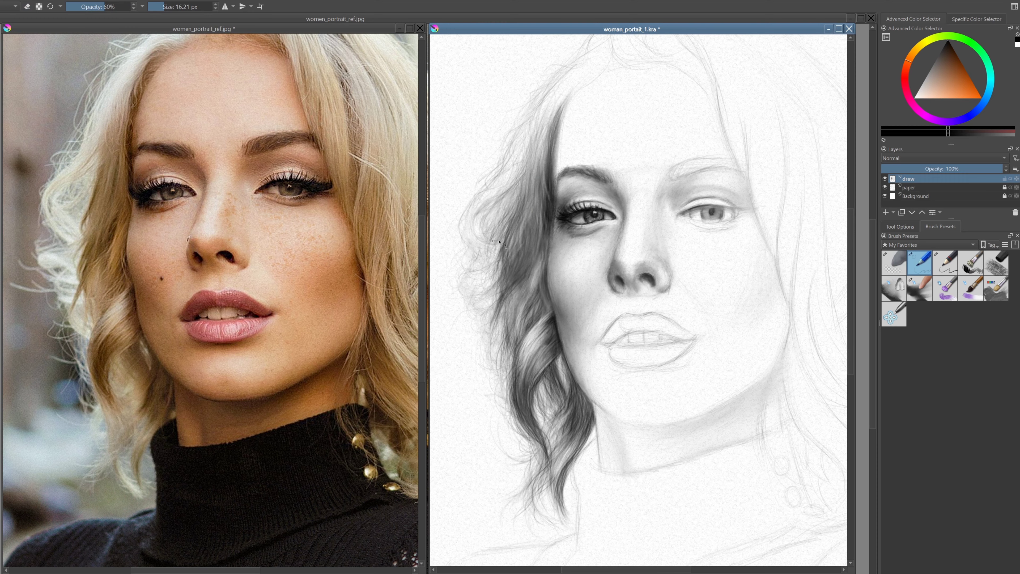
# Darken the right eye's upper eyelid line toward its outer corner
pyautogui.scroll(3, 582, 207)
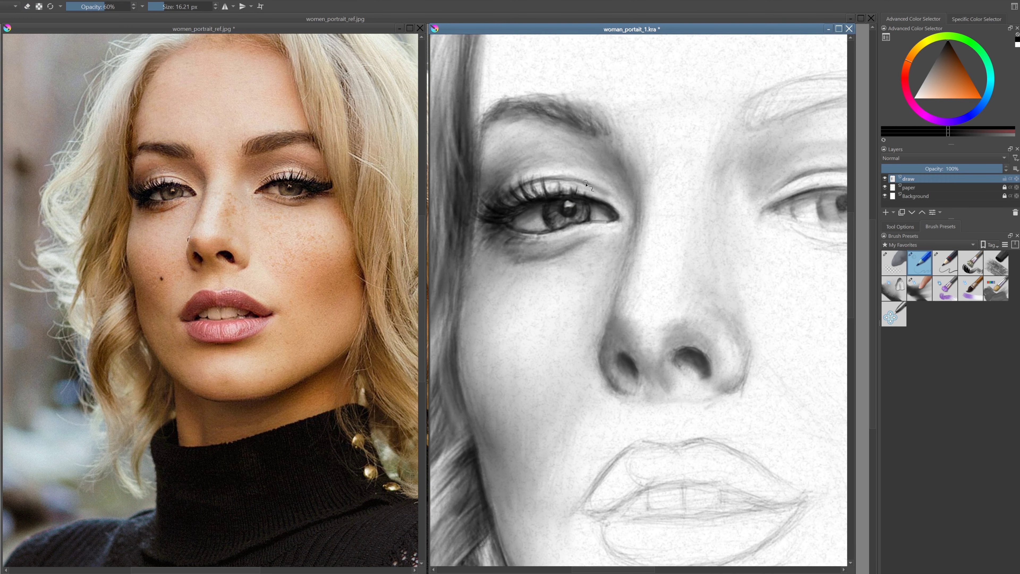
pyautogui.scroll(-5, 587, 186)
pyautogui.press('/')
pyautogui.press('/')
pyautogui.press('.')
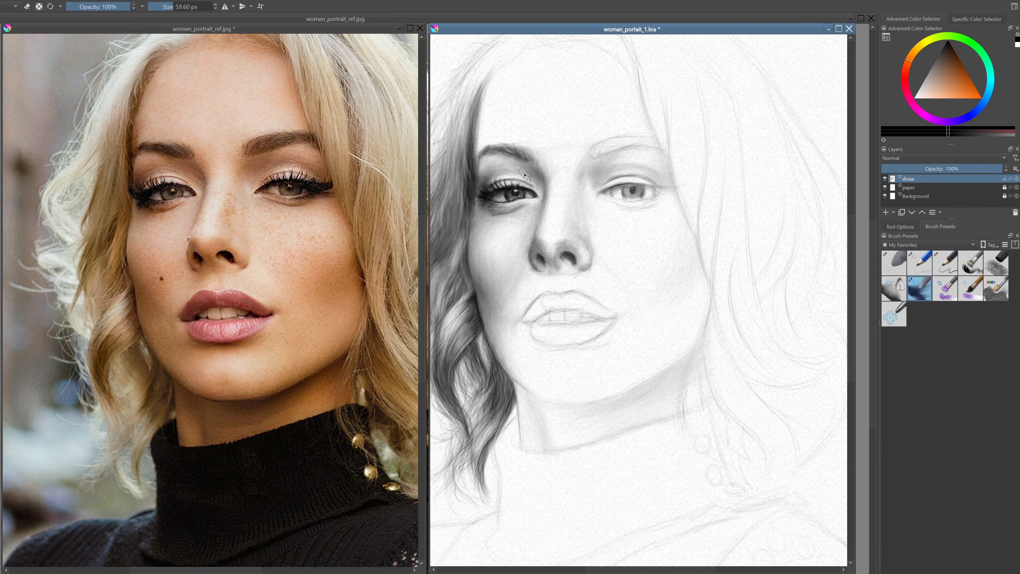
pyautogui.press('/')
pyautogui.scroll(3, 530, 169)
pyautogui.moveTo(557, 192); pyautogui.dragTo(639, 201)
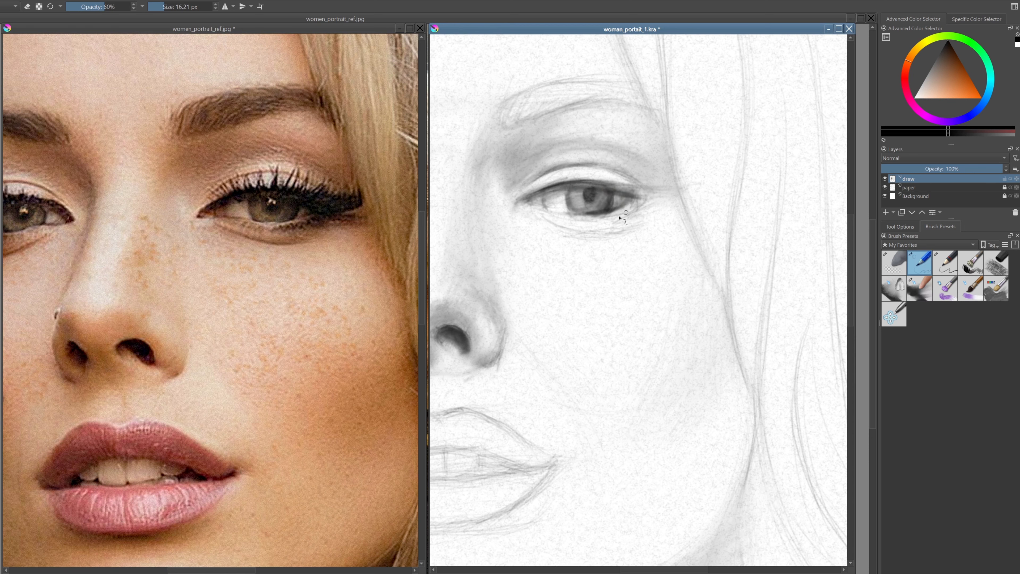
# Shade the lower lid and darken and extend the outer corner line of the right-hand eye
pyautogui.moveTo(533, 199); pyautogui.dragTo(611, 210)
pyautogui.scroll(-3, 657, 235)
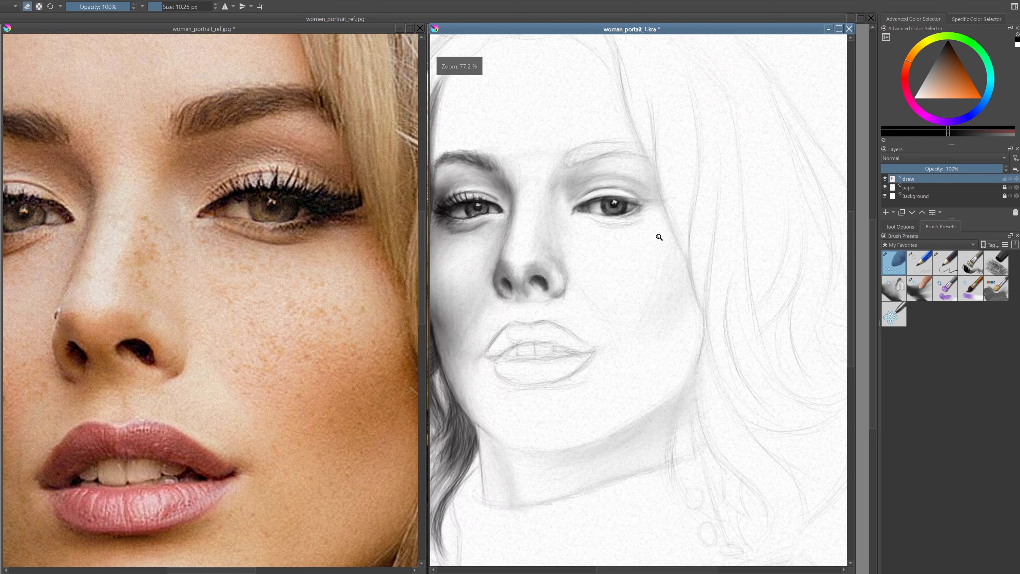
pyautogui.scroll(3, 536, 213)
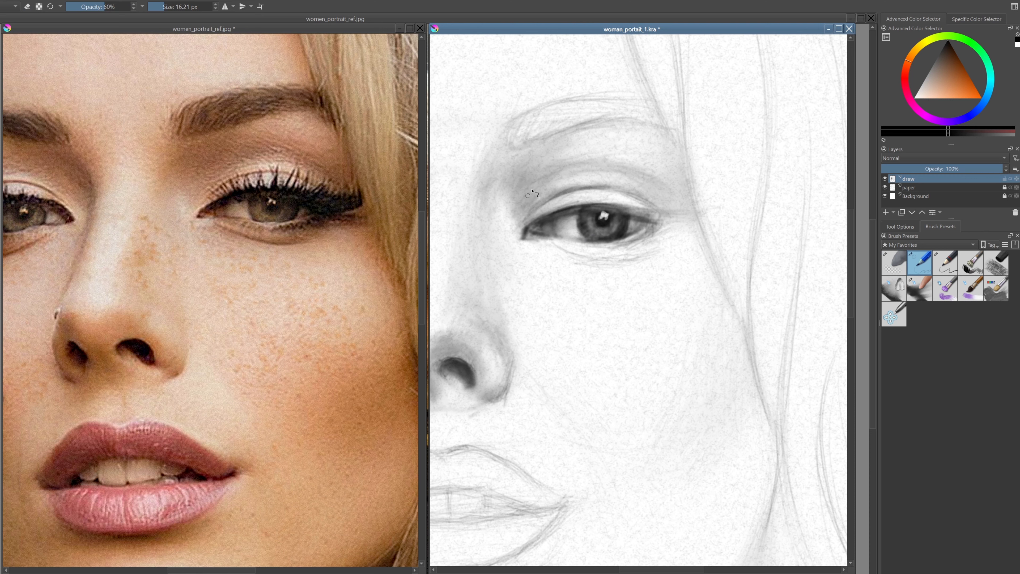
pyautogui.moveTo(666, 217)
pyautogui.mouseDown()
pyautogui.moveTo(588, 258)
pyautogui.moveTo(640, 258)
pyautogui.moveTo(660, 240)
pyautogui.moveTo(586, 255)
pyautogui.mouseUp()
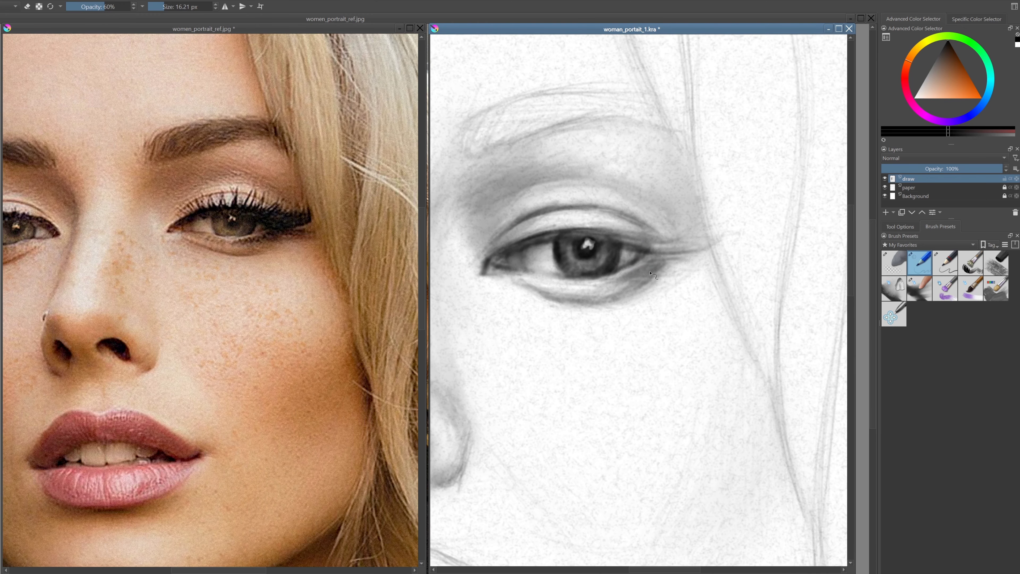
pyautogui.moveTo(650, 273); pyautogui.dragTo(632, 251)
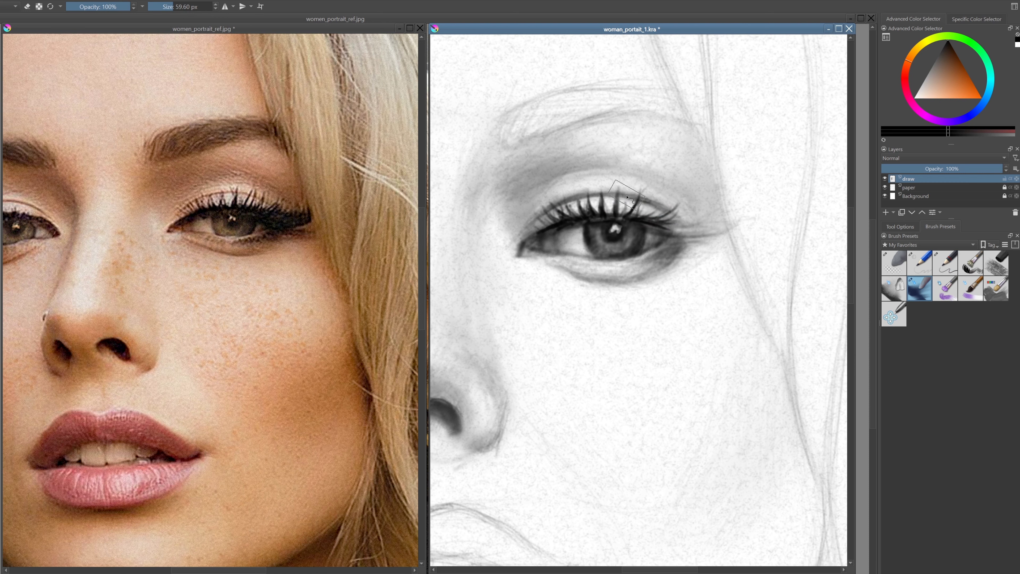
pyautogui.moveTo(663, 235); pyautogui.dragTo(719, 225)
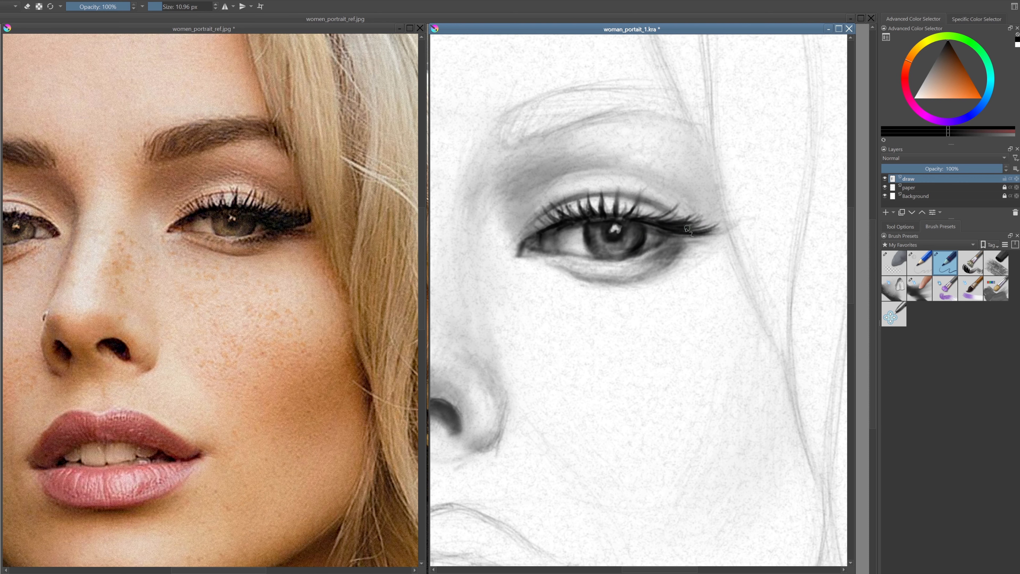
# Fill in the eyebrow with dark hatching and add light strokes along the lid crease
pyautogui.press('/')
pyautogui.press('-')
pyautogui.moveTo(627, 250)
pyautogui.mouseDown()
pyautogui.moveTo(586, 225)
pyautogui.moveTo(658, 181)
pyautogui.moveTo(610, 193)
pyautogui.moveTo(690, 185)
pyautogui.mouseUp()
pyautogui.scroll(2, 606, 207)
pyautogui.scroll(-1, 626, 200)
pyautogui.moveTo(603, 205)
pyautogui.mouseDown()
pyautogui.moveTo(692, 201)
pyautogui.moveTo(659, 199)
pyautogui.moveTo(679, 201)
pyautogui.mouseUp()
pyautogui.moveTo(635, 241); pyautogui.dragTo(685, 247)
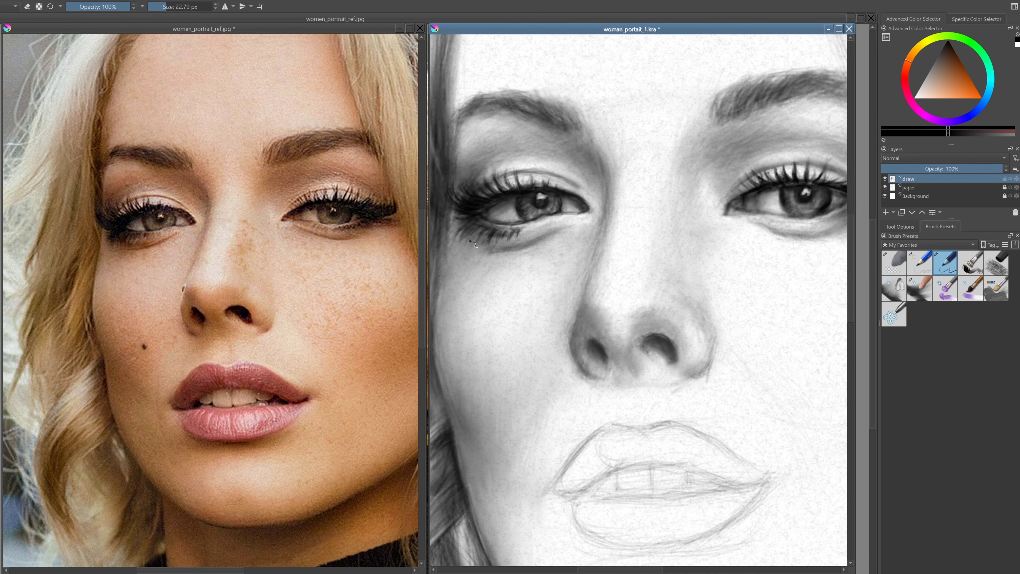
# Shade along the left hair strand with the pencil, rotating the canvas and resetting it upright
pyautogui.press('/')
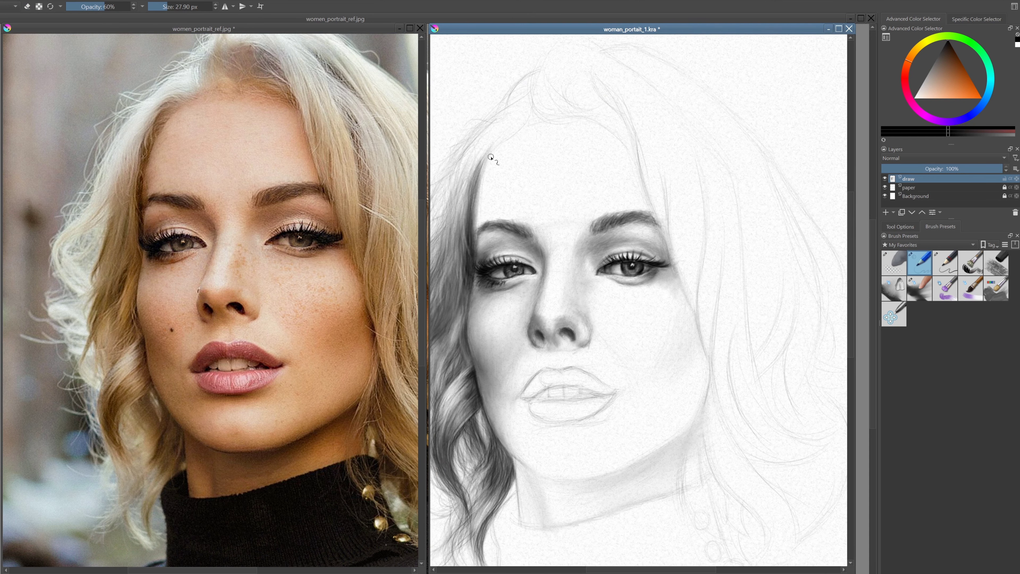
pyautogui.moveTo(491, 157)
pyautogui.mouseDown()
pyautogui.moveTo(495, 137)
pyautogui.moveTo(581, 138)
pyautogui.mouseUp()
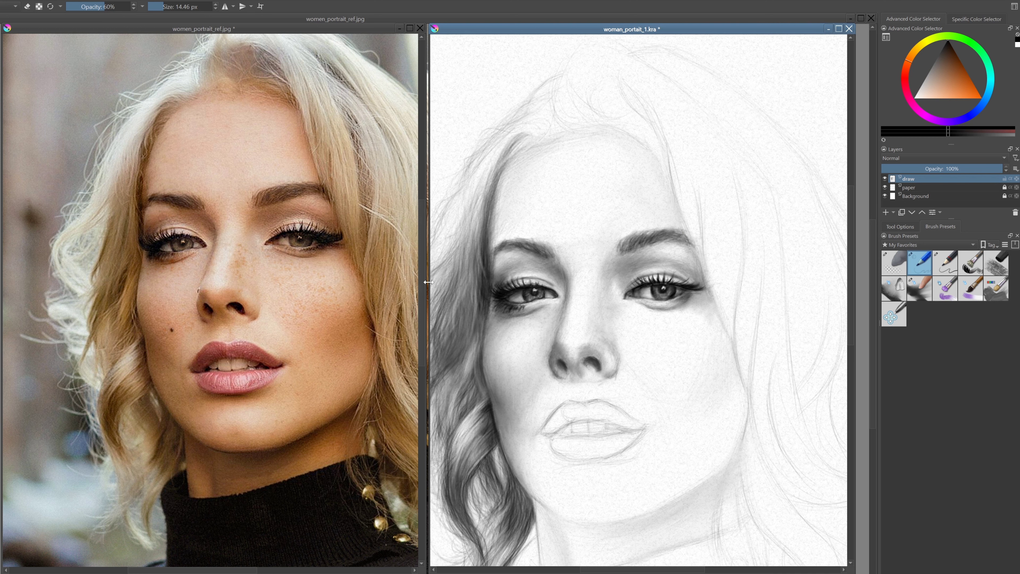
pyautogui.moveTo(651, 183)
pyautogui.mouseDown()
pyautogui.moveTo(779, 210)
pyautogui.moveTo(797, 290)
pyautogui.mouseUp()
pyautogui.press('5')
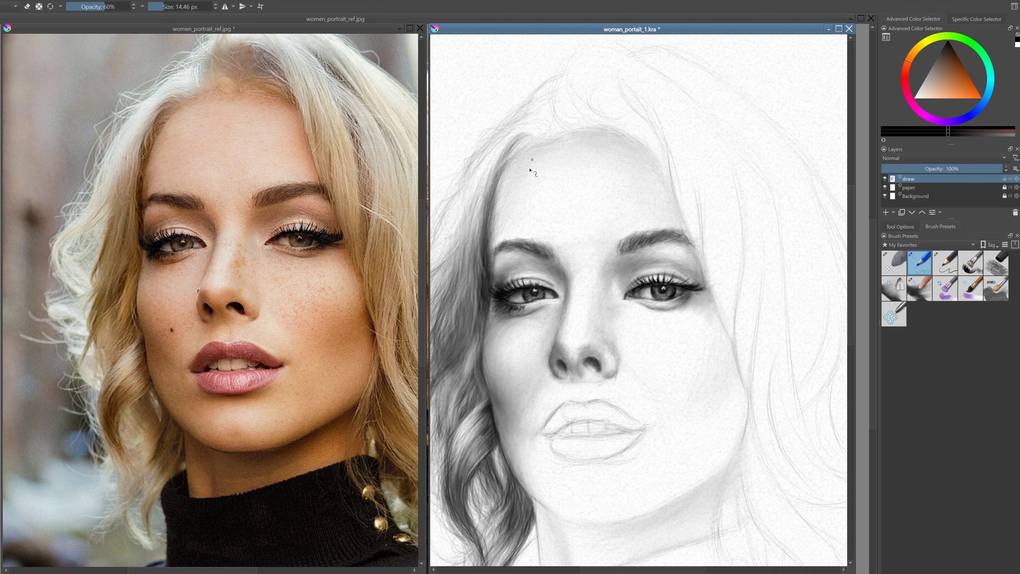
# Add hair strokes near the hairline and darken the eyebrow with the pencil preset
pyautogui.click(919, 289)
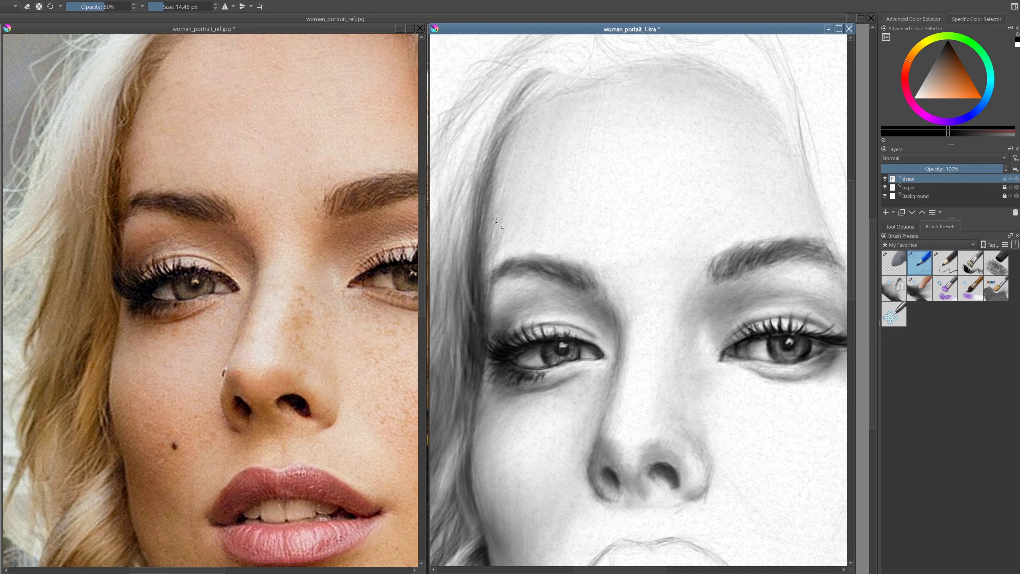
pyautogui.click(940, 226)
pyautogui.click(920, 263)
pyautogui.moveTo(482, 201); pyautogui.dragTo(502, 277)
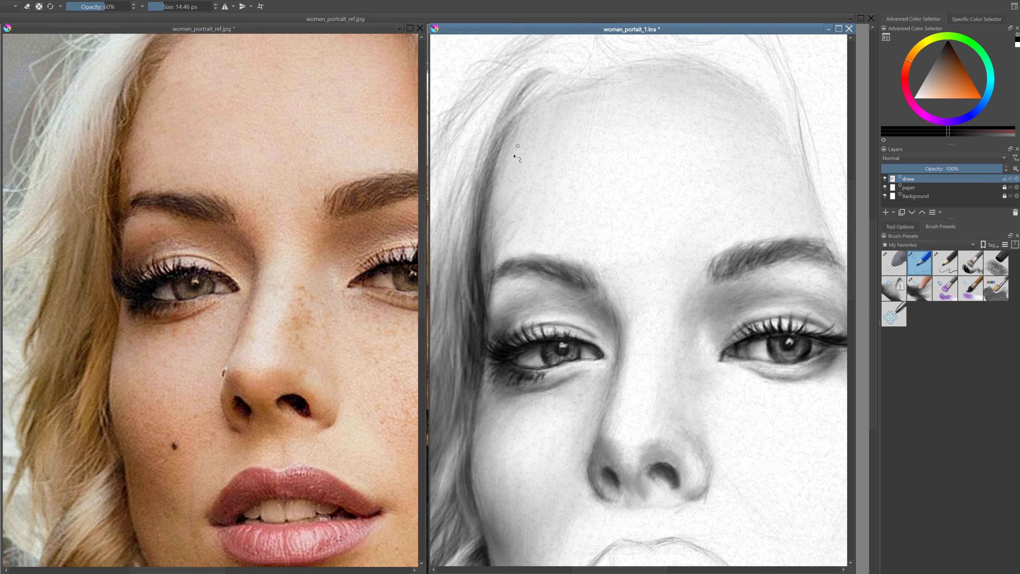
pyautogui.scroll(-1, 508, 196)
pyautogui.moveTo(500, 233); pyautogui.dragTo(499, 256)
pyautogui.moveTo(529, 198); pyautogui.dragTo(556, 198)
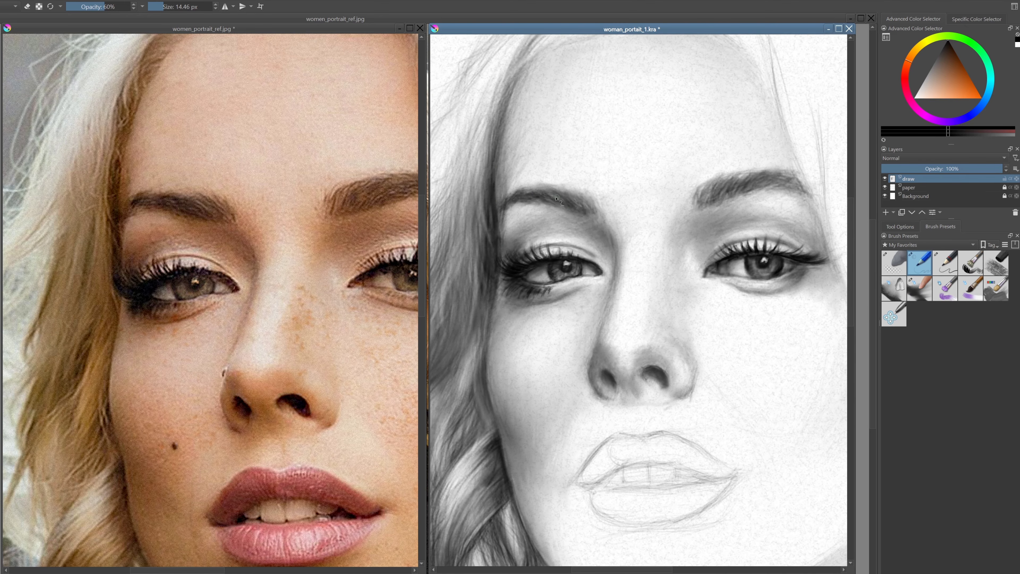
pyautogui.scroll(-1, 544, 198)
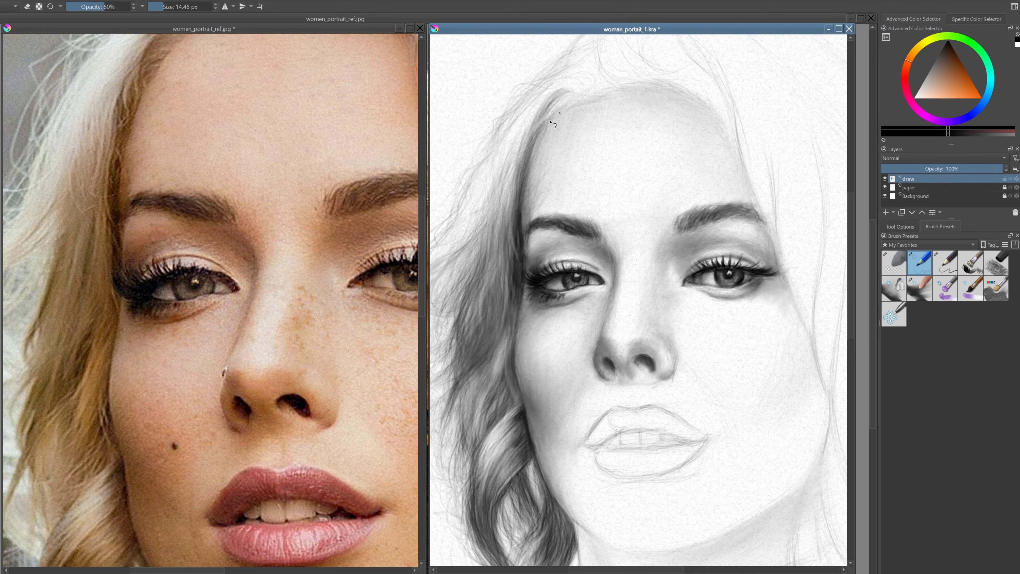
pyautogui.scroll(-2, 562, 185)
pyautogui.scroll(2, 559, 196)
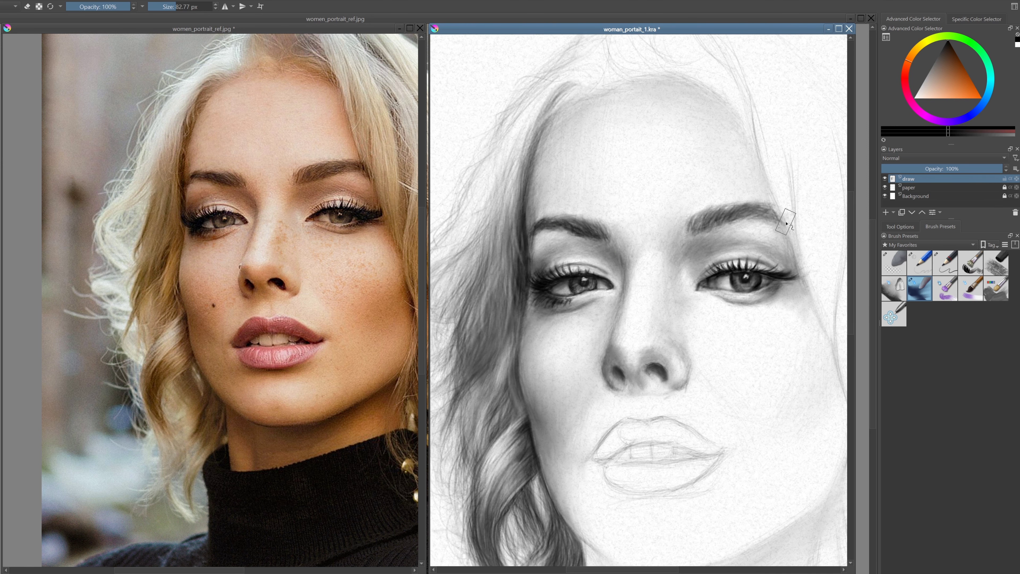
# Toggle between the blender and pencil presets, settling on the dark pencil
pyautogui.scroll(-2, 654, 243)
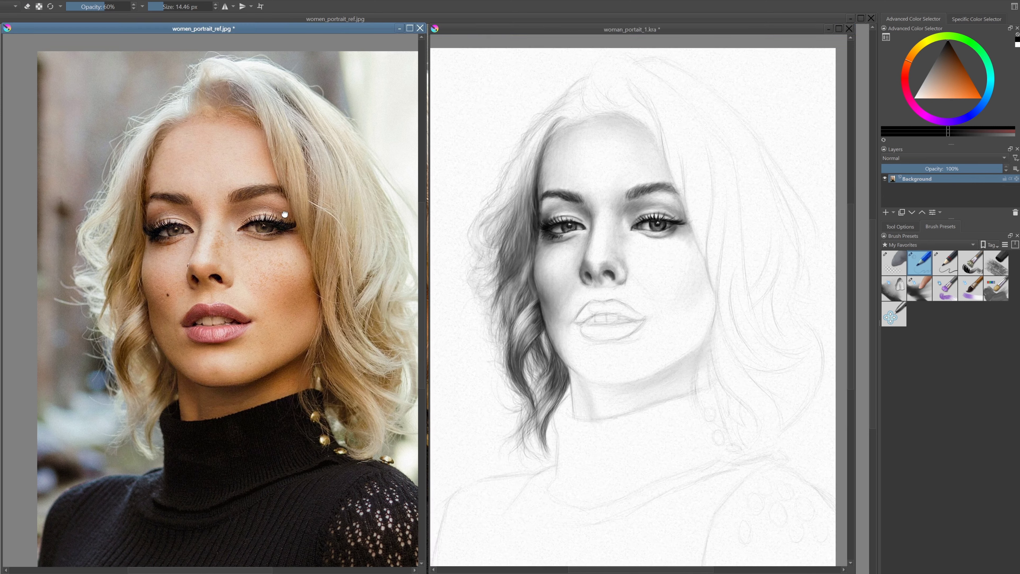
pyautogui.scroll(2, 613, 212)
pyautogui.press('/')
pyautogui.scroll(-2, 581, 200)
pyautogui.scroll(2, 603, 155)
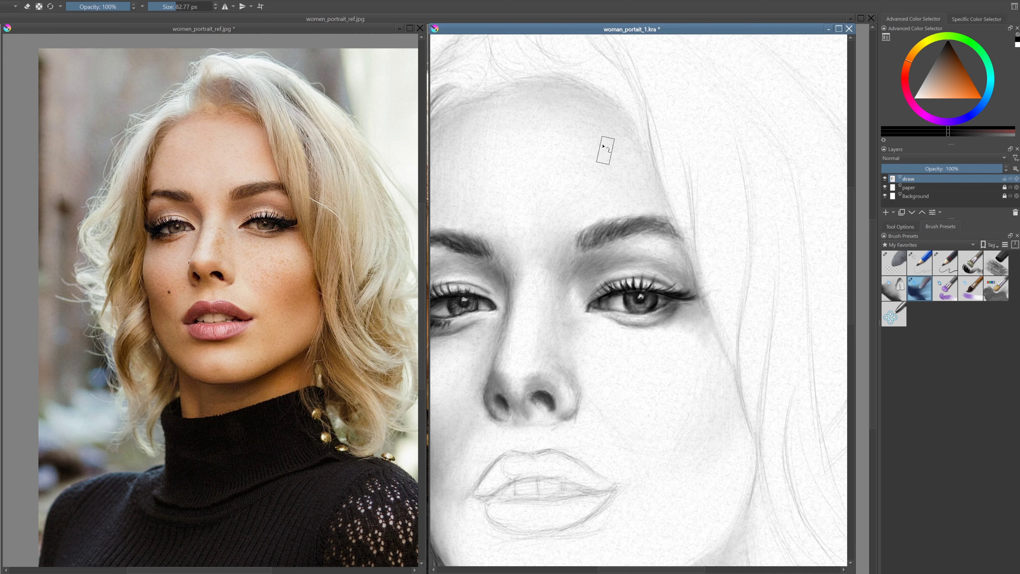
pyautogui.press('/')
pyautogui.press('/')
pyautogui.scroll(-2, 581, 118)
pyautogui.press('/')
pyautogui.press('/')
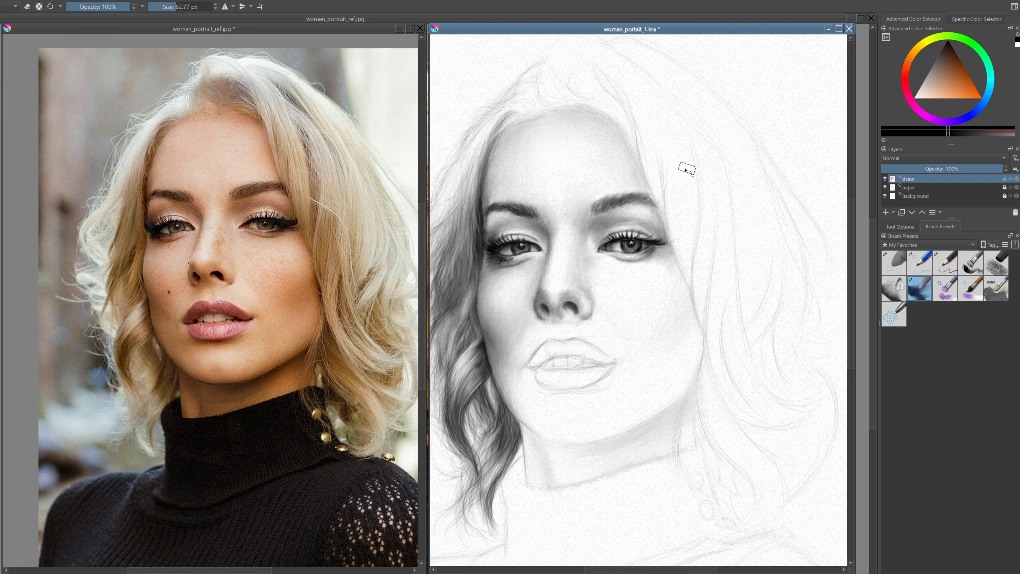
pyautogui.press('/')
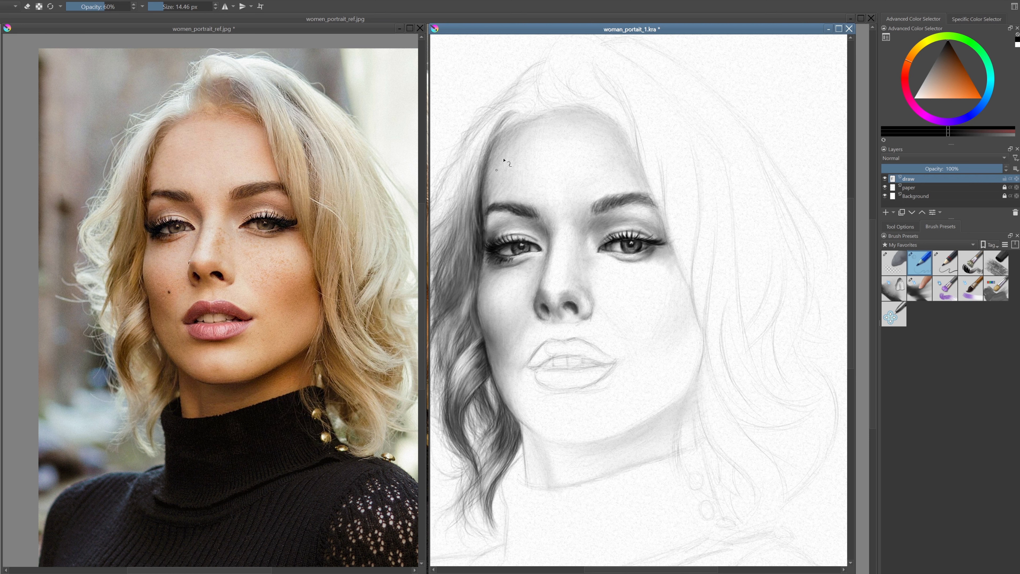
pyautogui.press('/')
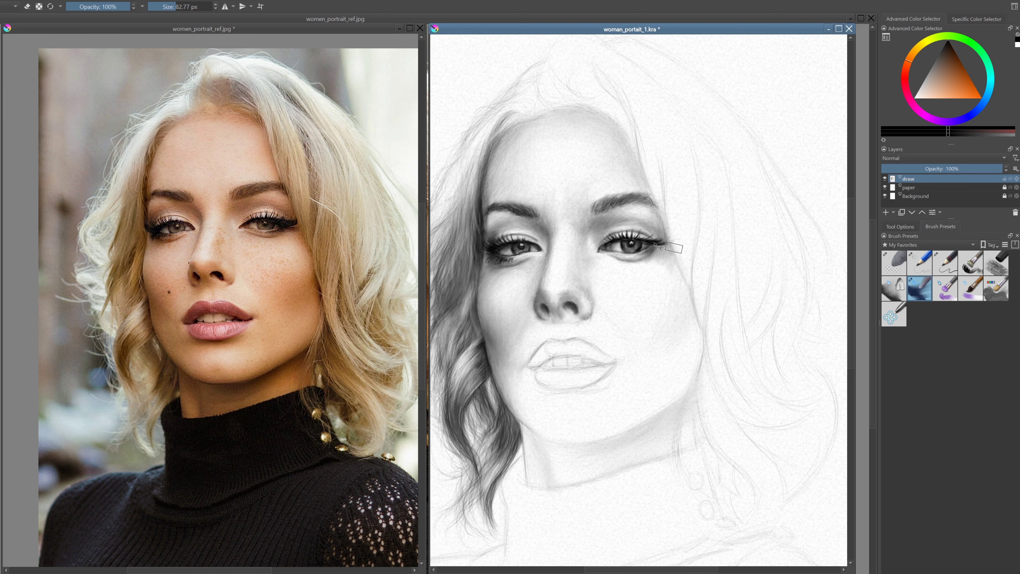
pyautogui.press('/')
pyautogui.press('/')
pyautogui.press('/')
pyautogui.press('/')
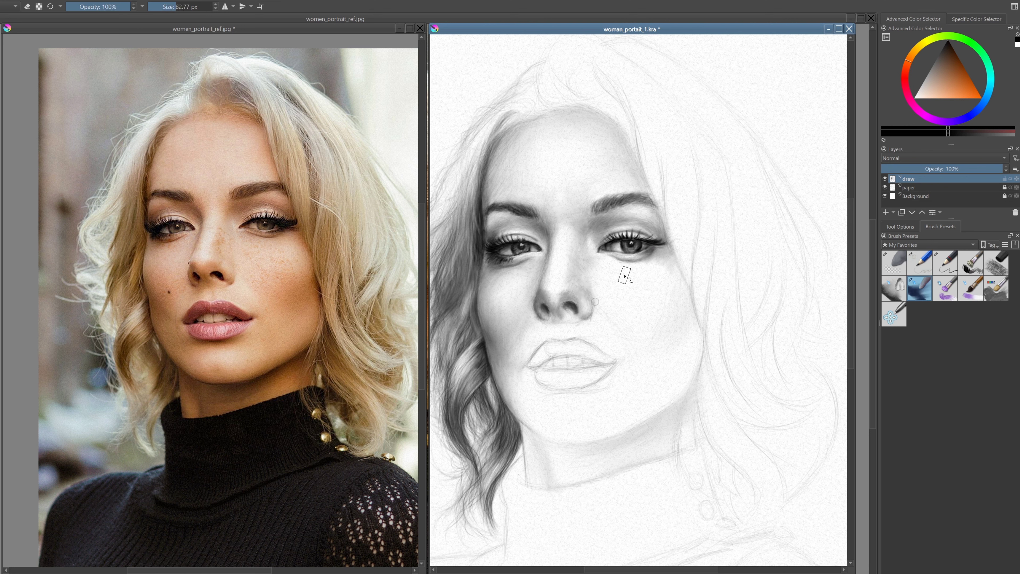
pyautogui.press('/')
pyautogui.press('/')
pyautogui.press('/')
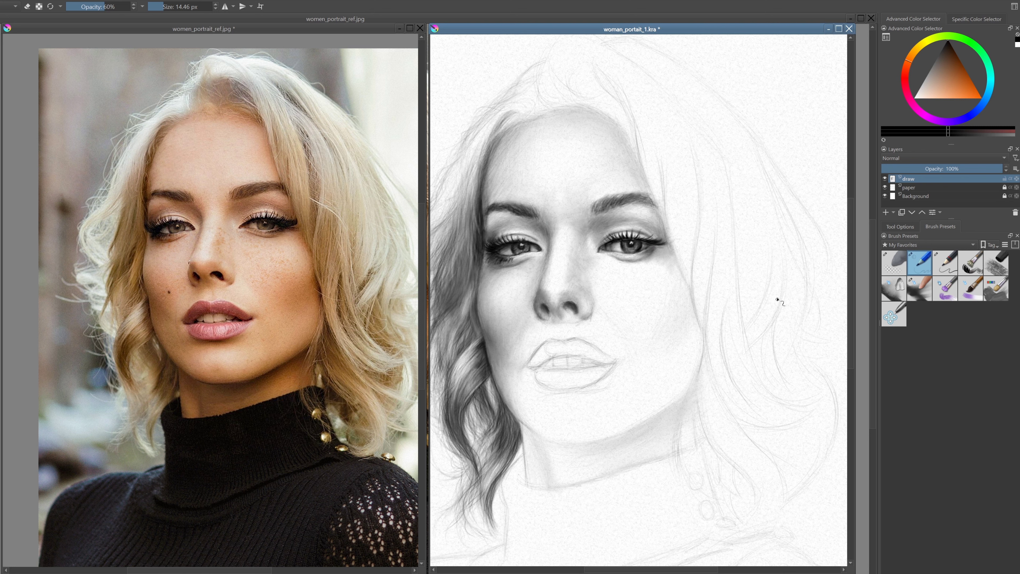
pyautogui.press('/')
pyautogui.press('/')
pyautogui.press('/')
pyautogui.press('/')
pyautogui.press('/')
pyautogui.press('/')
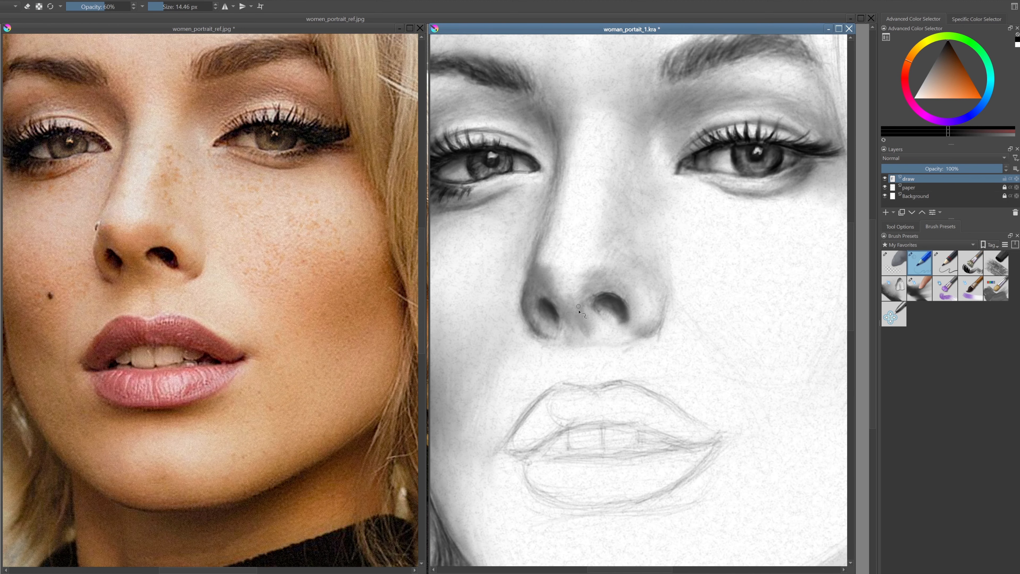
pyautogui.press('/')
# Darken both nostrils, then shade beneath the nose and its right side with the 60% pencil
pyautogui.moveTo(540, 300); pyautogui.dragTo(549, 326)
pyautogui.moveTo(602, 298); pyautogui.dragTo(597, 305)
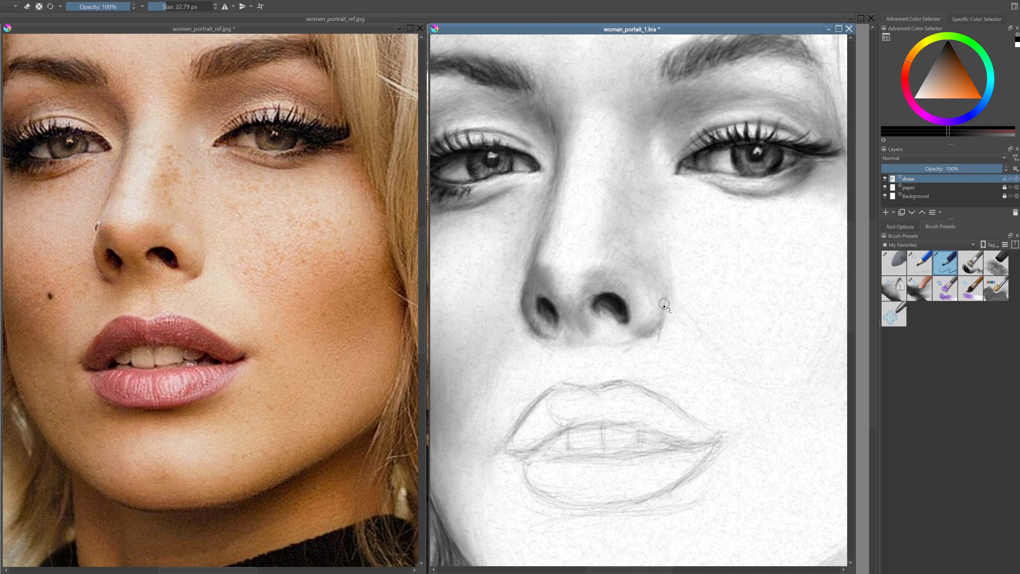
pyautogui.moveTo(650, 334); pyautogui.dragTo(667, 313)
pyautogui.press('/')
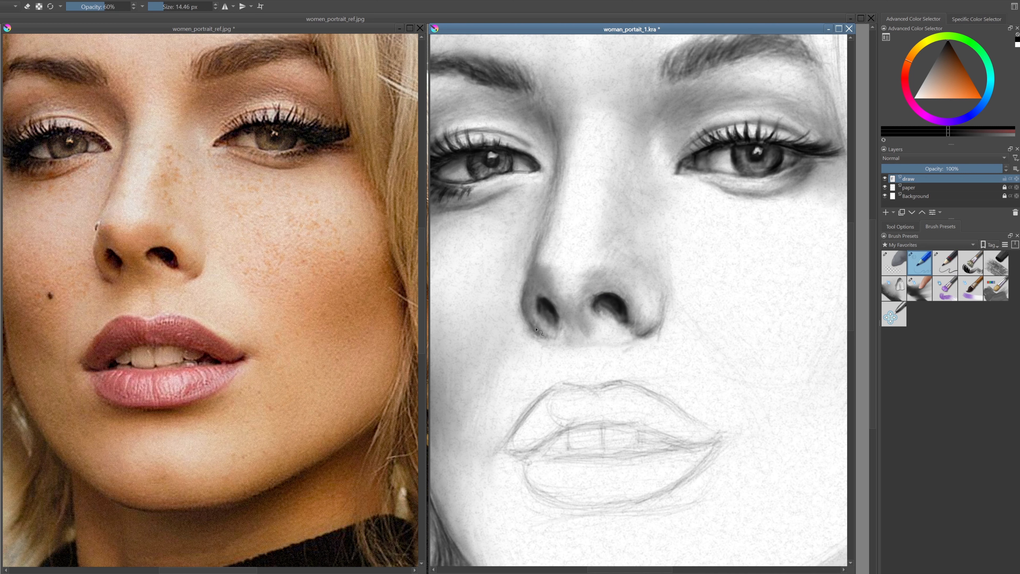
pyautogui.moveTo(536, 329); pyautogui.dragTo(580, 341)
pyautogui.moveTo(636, 241); pyautogui.dragTo(618, 291)
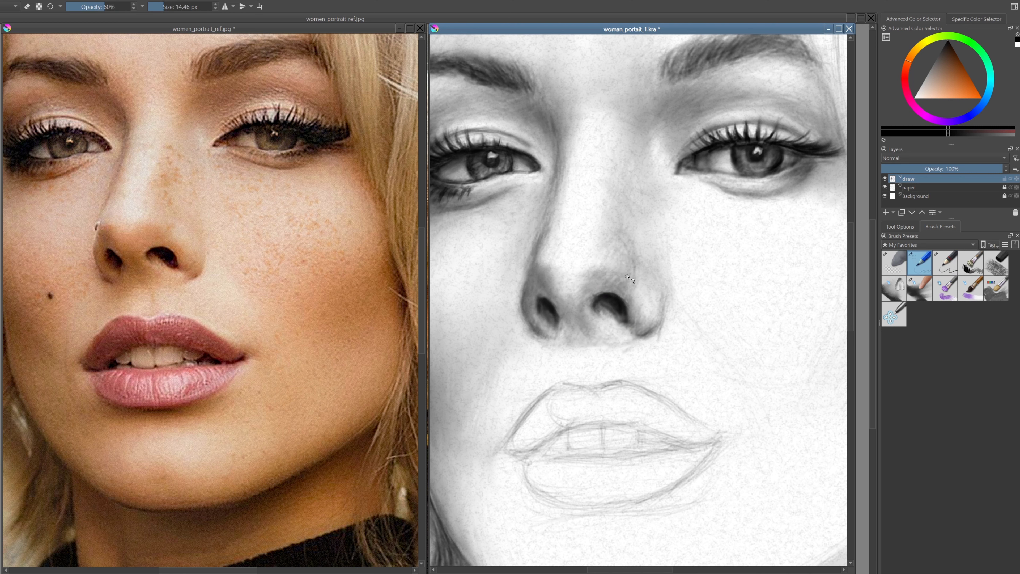
pyautogui.scroll(-5, 627, 278)
pyautogui.scroll(2, 751, 229)
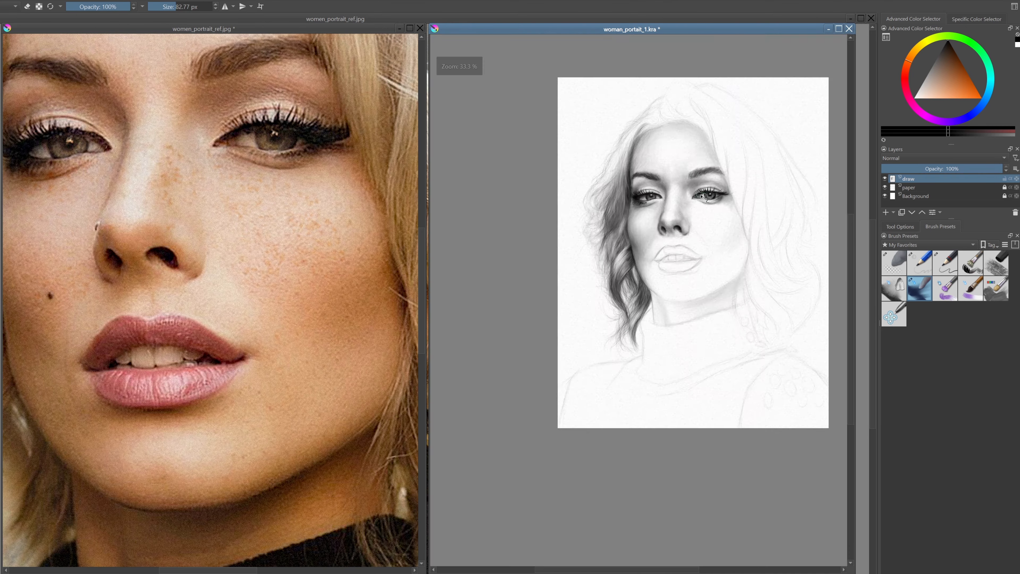
# Touch up the eye area with pencil, smudge blender and eraser, ending on the 60% soft pencil
pyautogui.press('/')
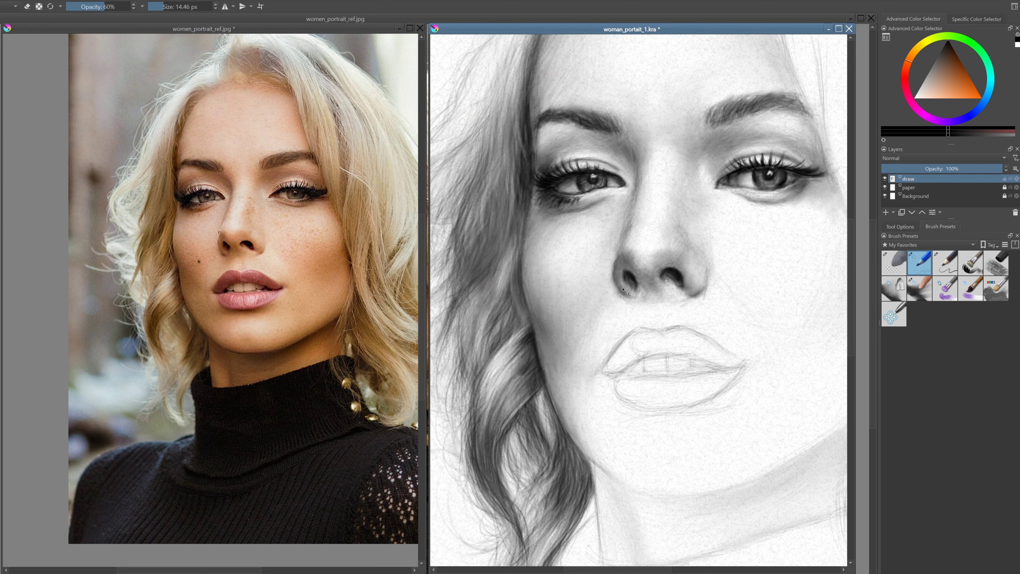
pyautogui.scroll(3, 722, 227)
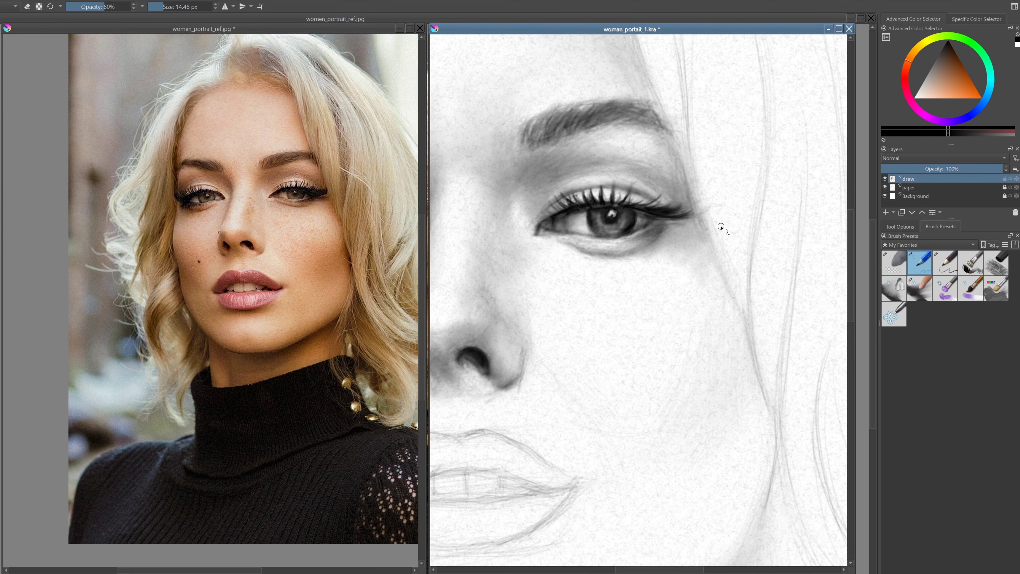
pyautogui.scroll(-3, 699, 221)
pyautogui.scroll(3, 623, 181)
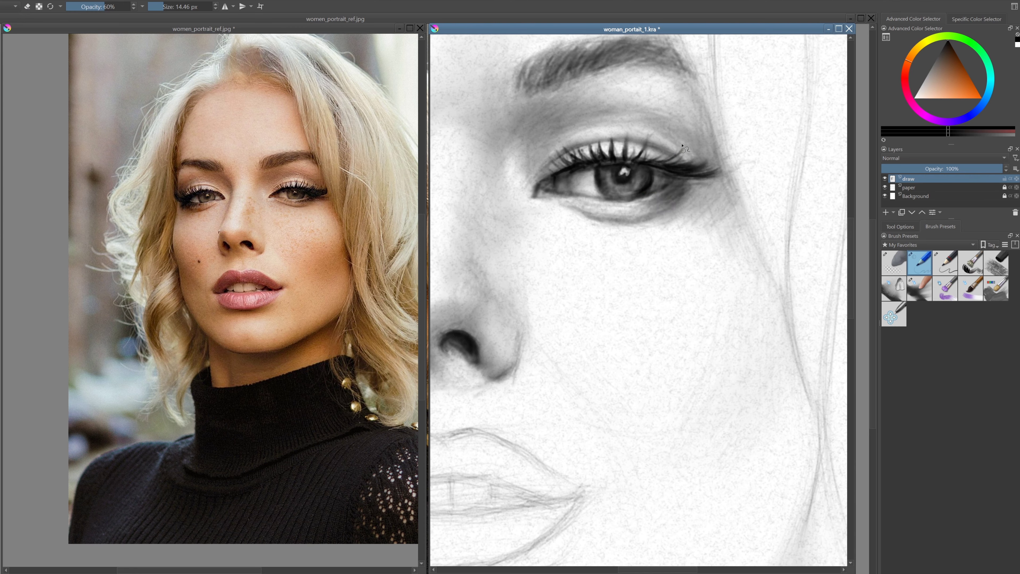
pyautogui.scroll(-3, 560, 192)
pyautogui.scroll(1, 711, 273)
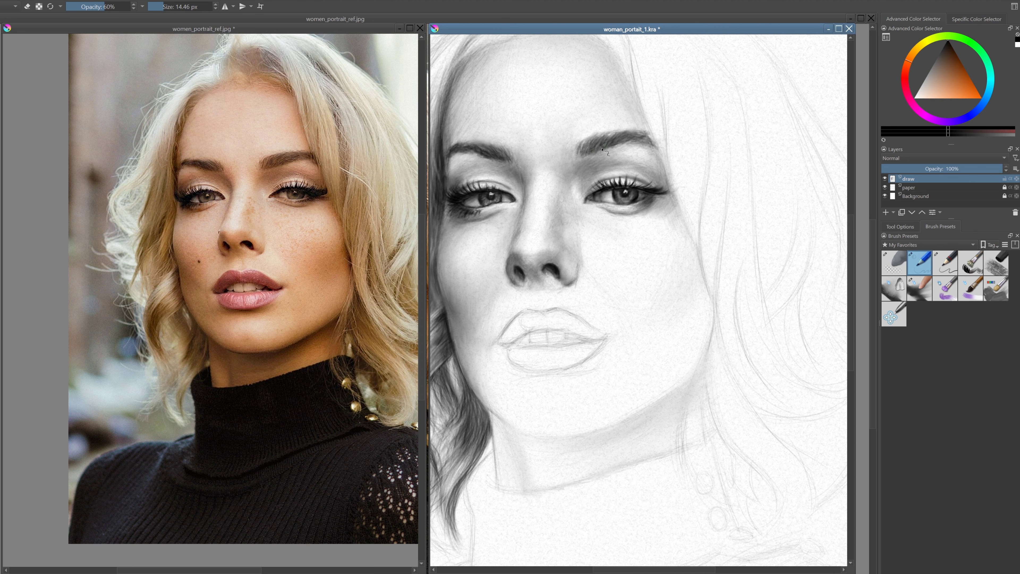
pyautogui.press('/')
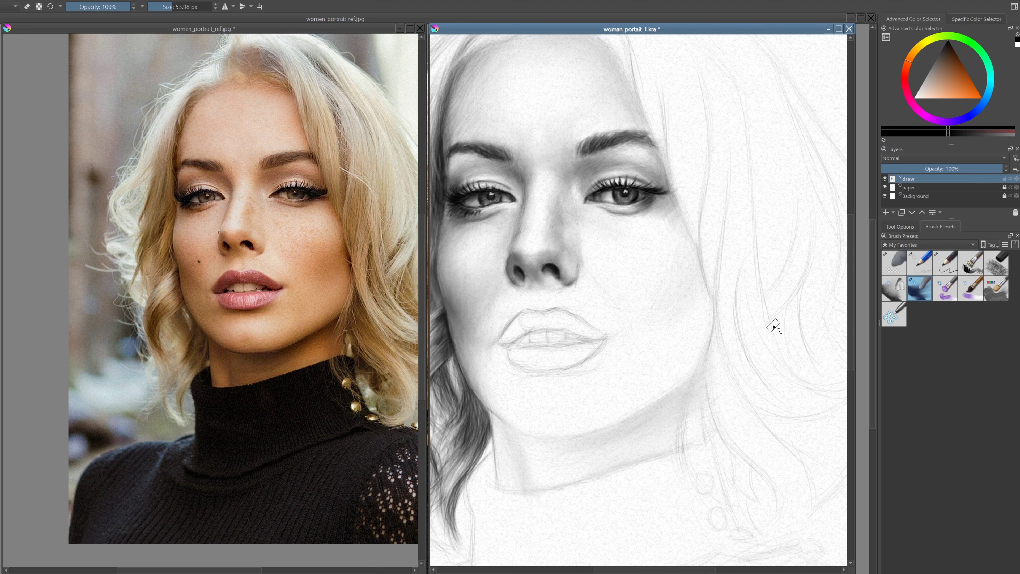
pyautogui.press('/')
pyautogui.press('/')
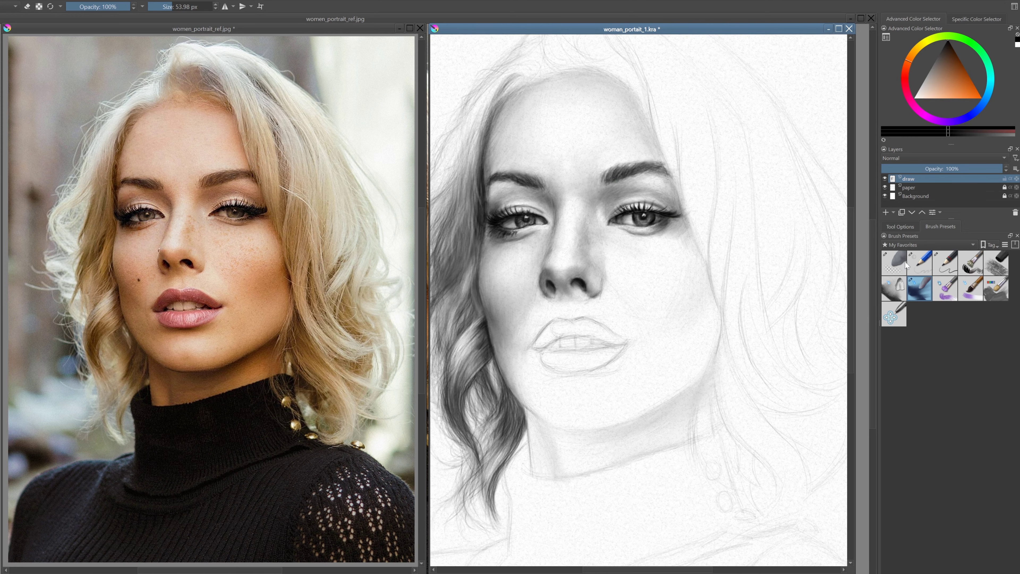
pyautogui.press('/')
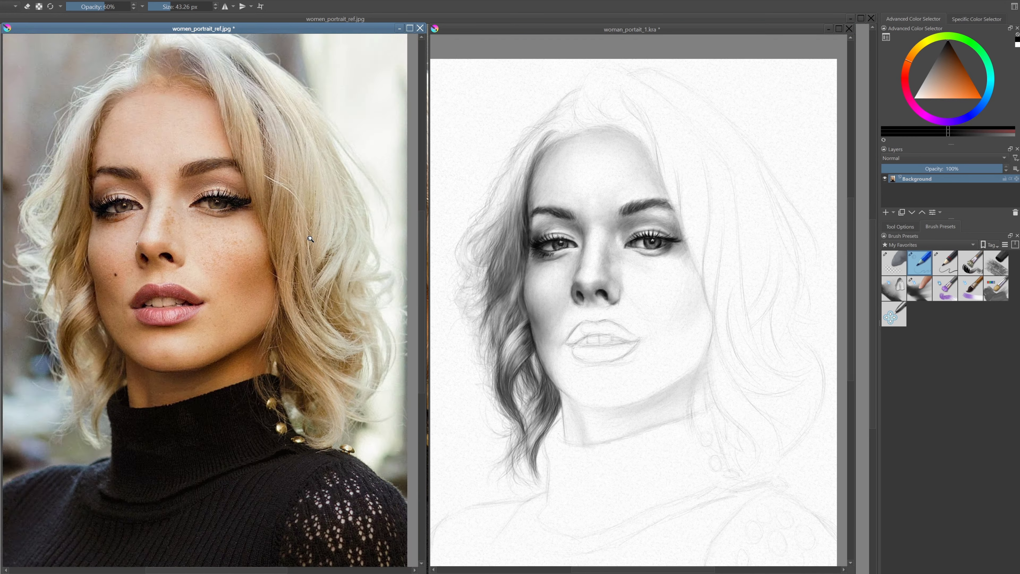
pyautogui.press('e')
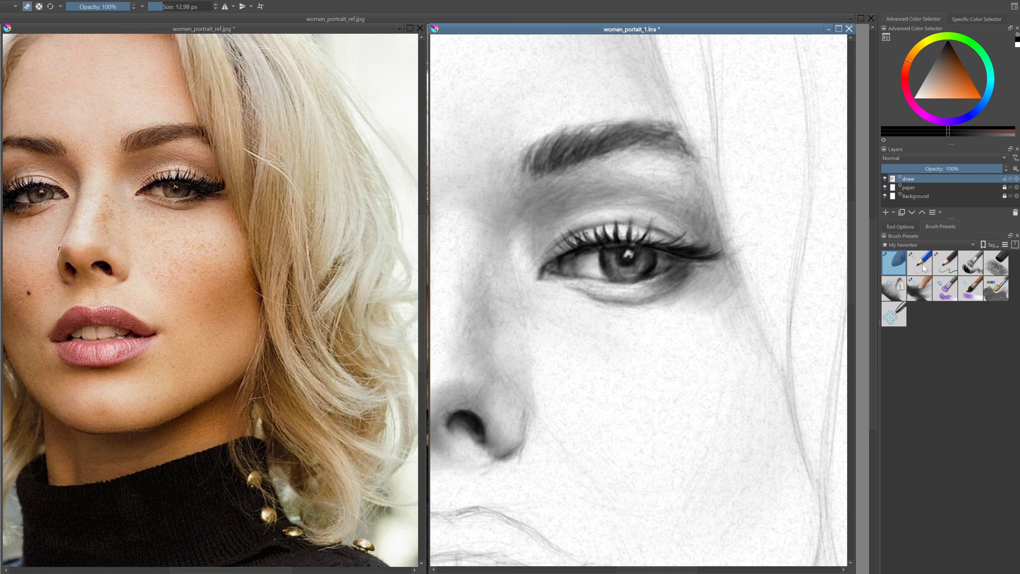
pyautogui.click(945, 263)
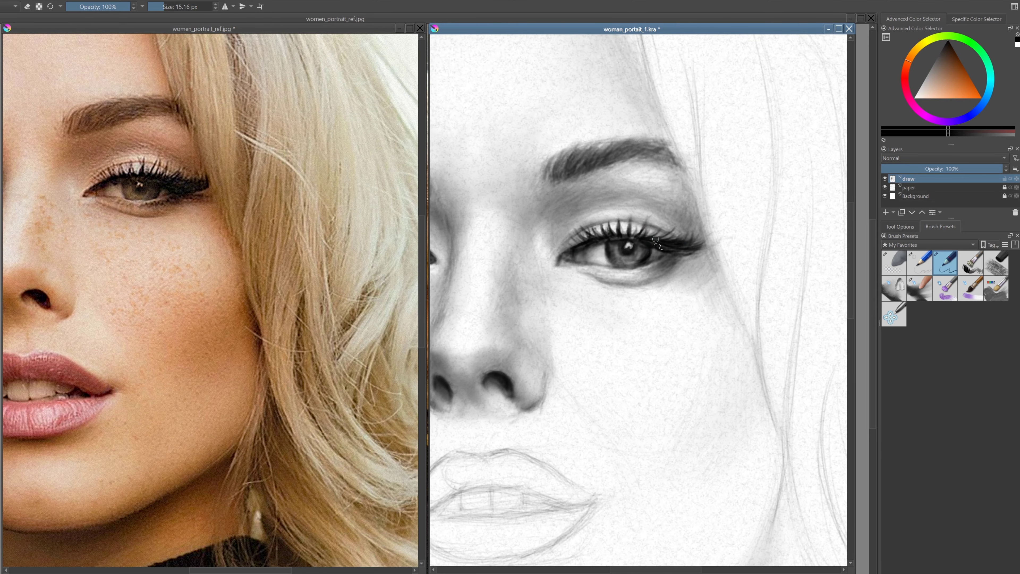
pyautogui.press('/')
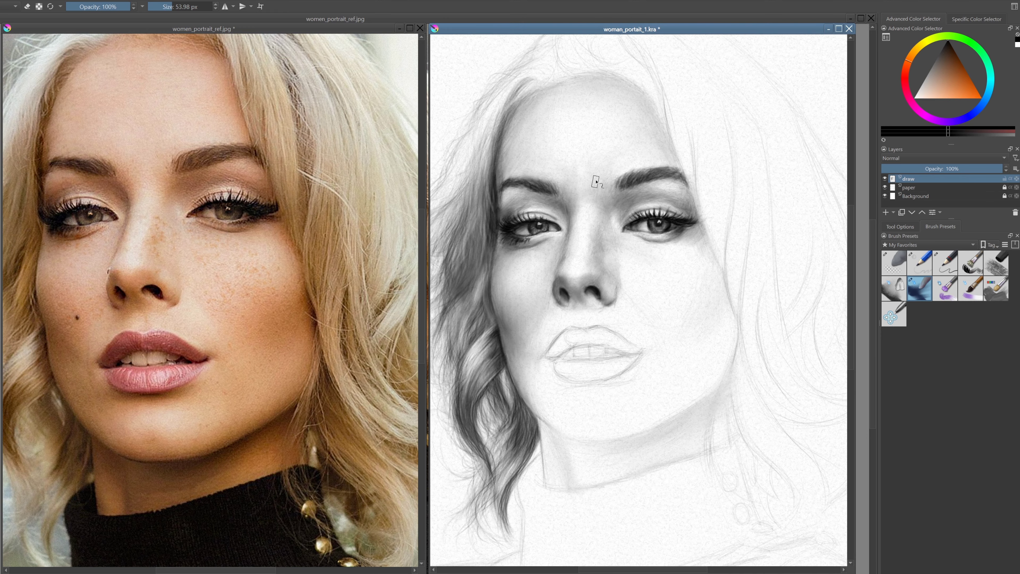
# Rotate the canvas, blend the crown hair strokes and add new pencil strands there
pyautogui.moveTo(586, 171); pyautogui.dragTo(522, 308)
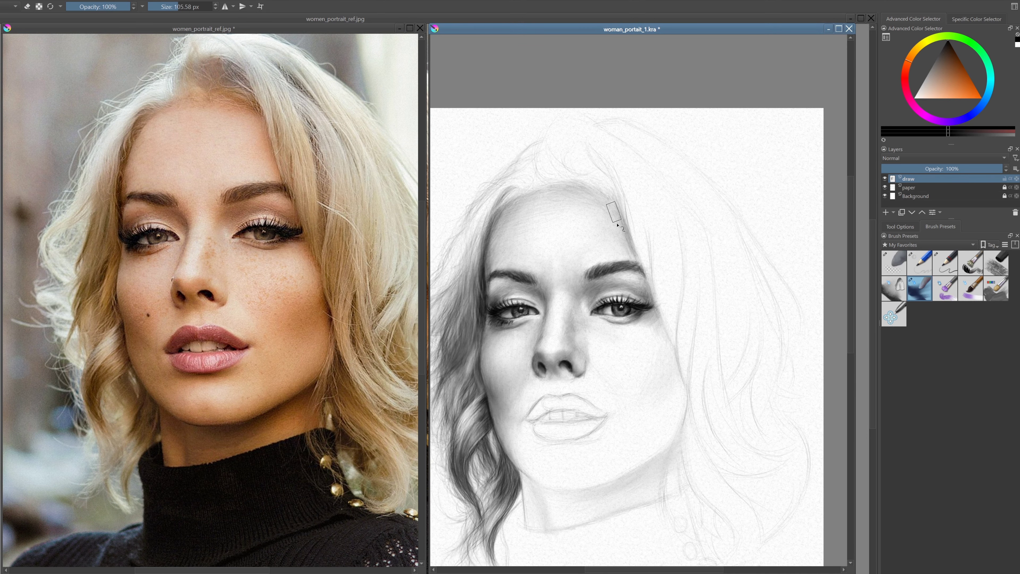
pyautogui.click(920, 288)
pyautogui.moveTo(518, 257); pyautogui.dragTo(538, 229)
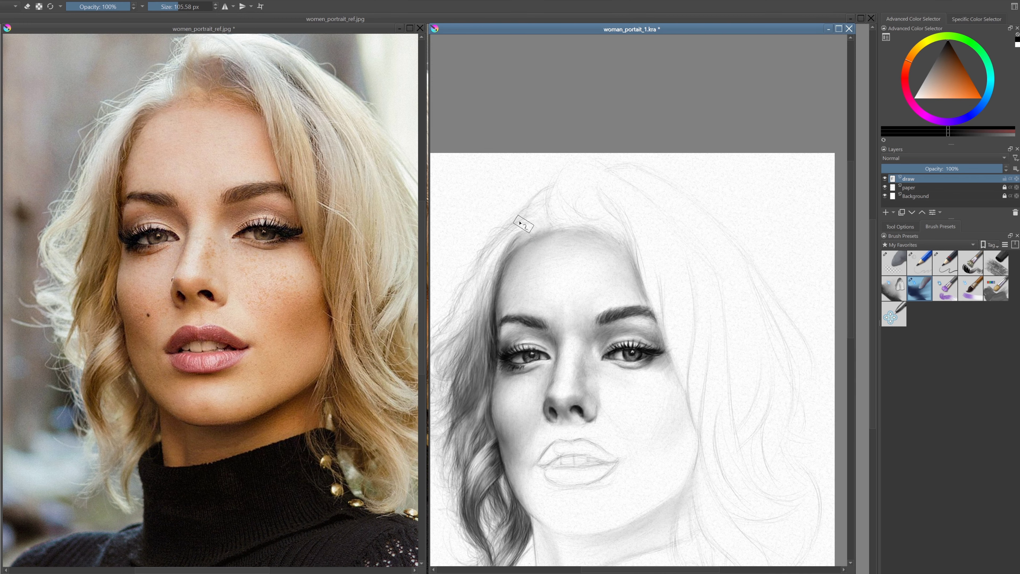
pyautogui.click(920, 263)
pyautogui.moveTo(591, 189); pyautogui.dragTo(635, 261)
pyautogui.click(917, 275)
pyautogui.moveTo(627, 225); pyautogui.dragTo(562, 229)
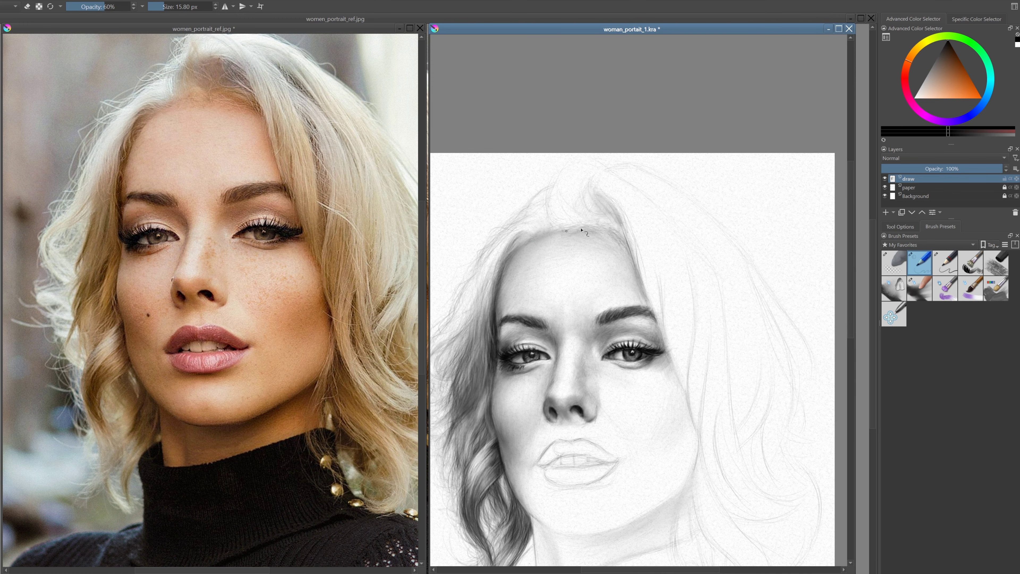
# Darken the crown hair strands, then reset the canvas rotation to upright
pyautogui.press('/')
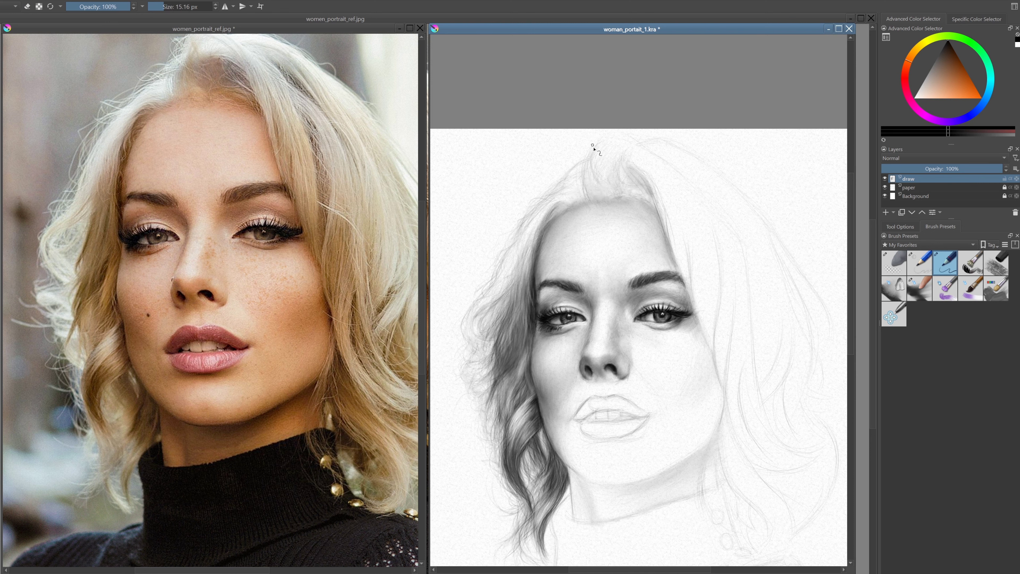
pyautogui.moveTo(603, 165); pyautogui.dragTo(643, 200)
pyautogui.press('/')
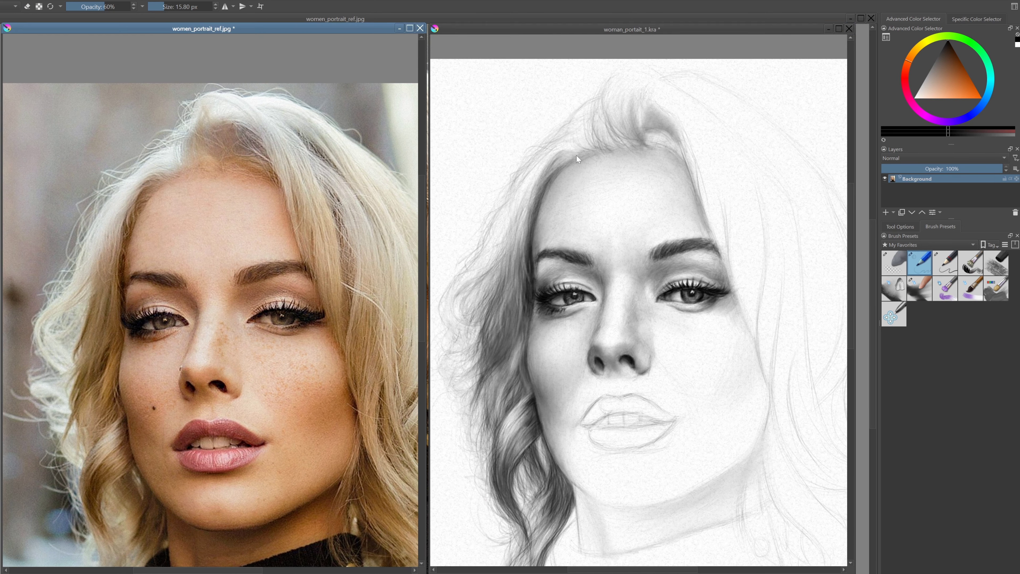
pyautogui.click(574, 159)
pyautogui.press('/')
pyautogui.press('/')
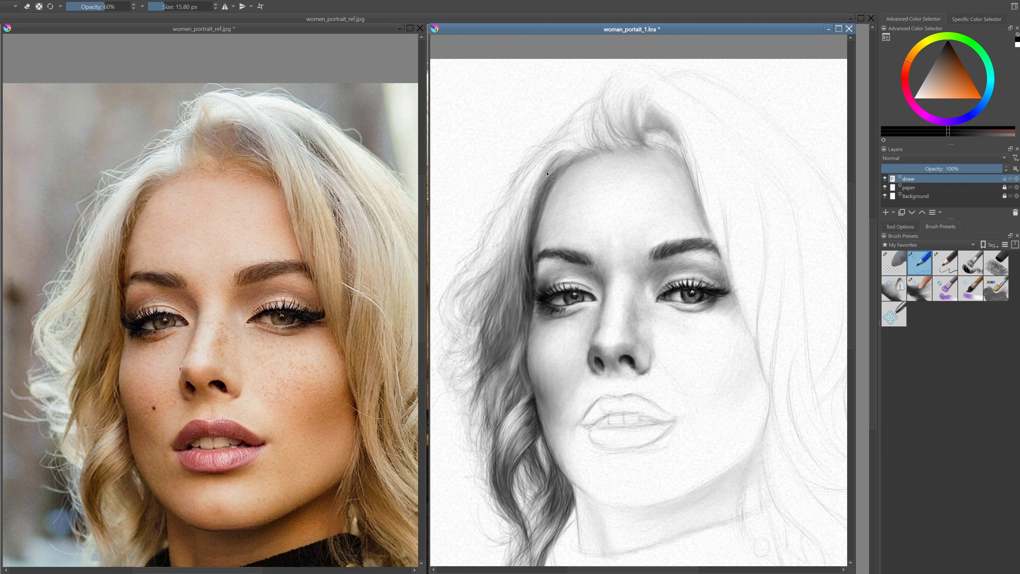
pyautogui.press('/')
pyautogui.press('/')
pyautogui.press('/')
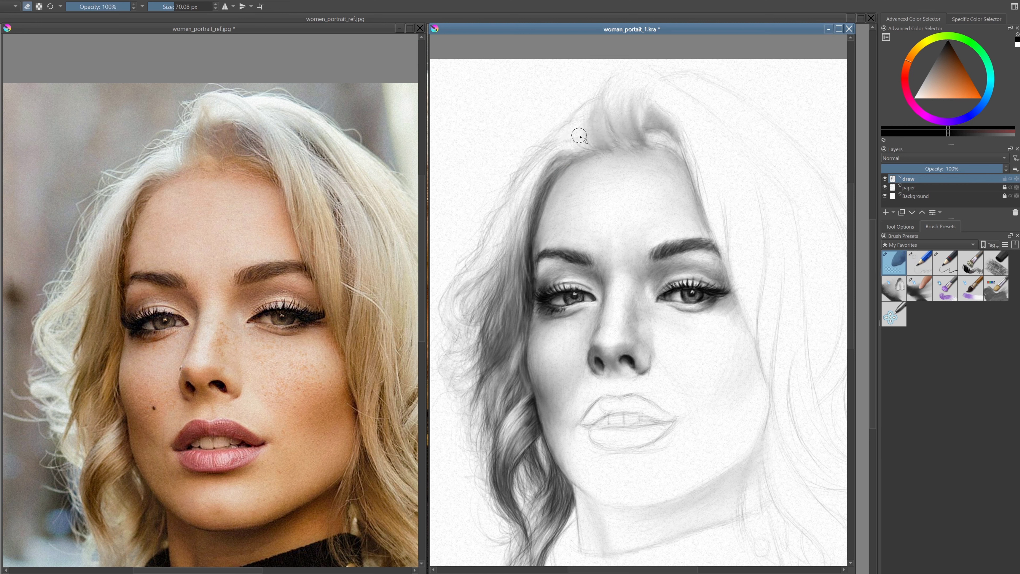
pyautogui.press('/')
pyautogui.press('/')
pyautogui.press('/')
pyautogui.press('/')
pyautogui.press('/')
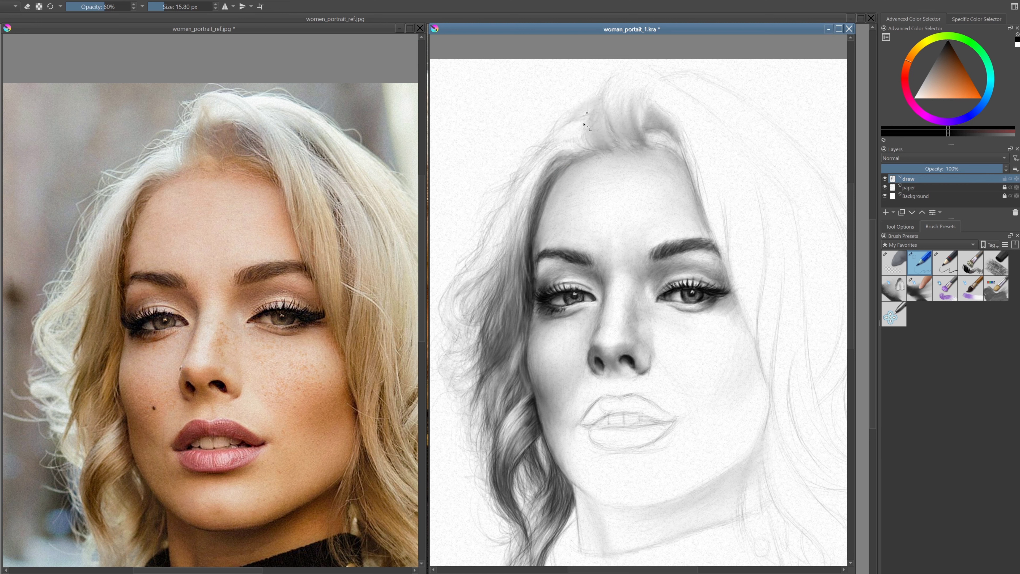
pyautogui.press('6')
pyautogui.press('6')
pyautogui.press('6')
pyautogui.press('5')
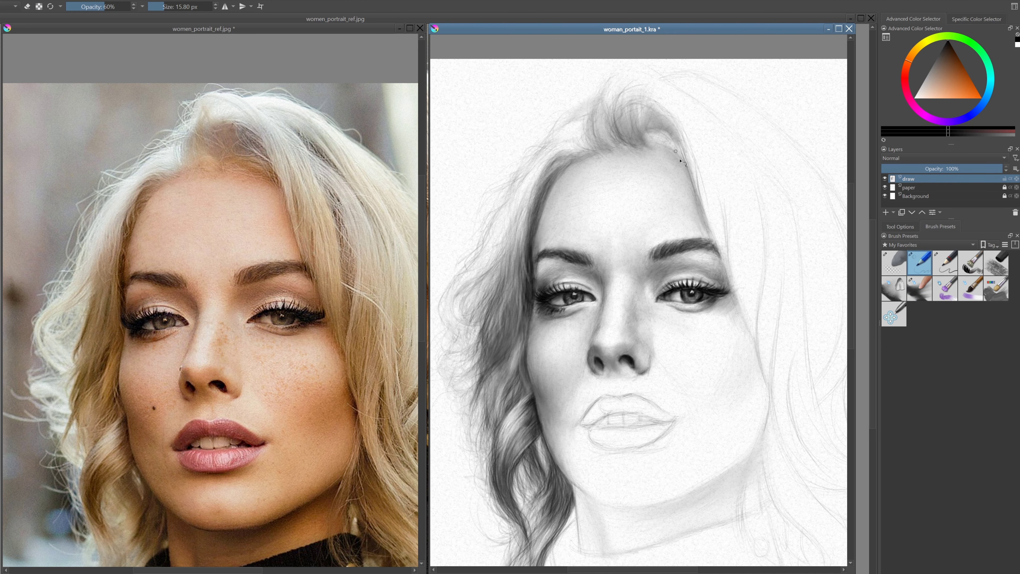
# Add short dark hair strands, lightening one with the eraser
pyautogui.moveTo(681, 135)
pyautogui.mouseDown()
pyautogui.moveTo(662, 169)
pyautogui.moveTo(610, 97)
pyautogui.mouseUp()
pyautogui.press('/')
pyautogui.press('/')
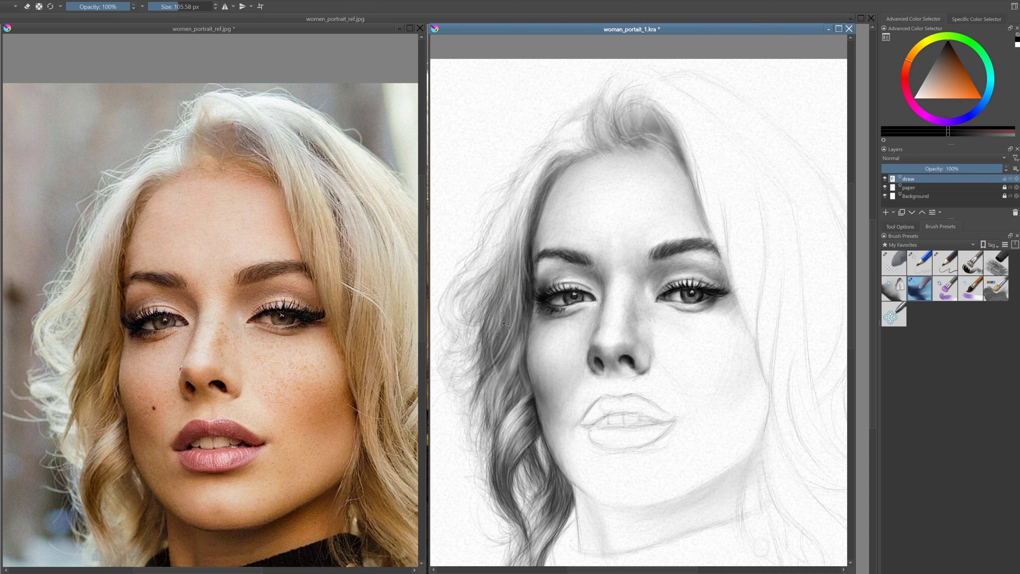
pyautogui.moveTo(711, 206); pyautogui.dragTo(669, 239)
pyautogui.moveTo(654, 229); pyautogui.dragTo(626, 190)
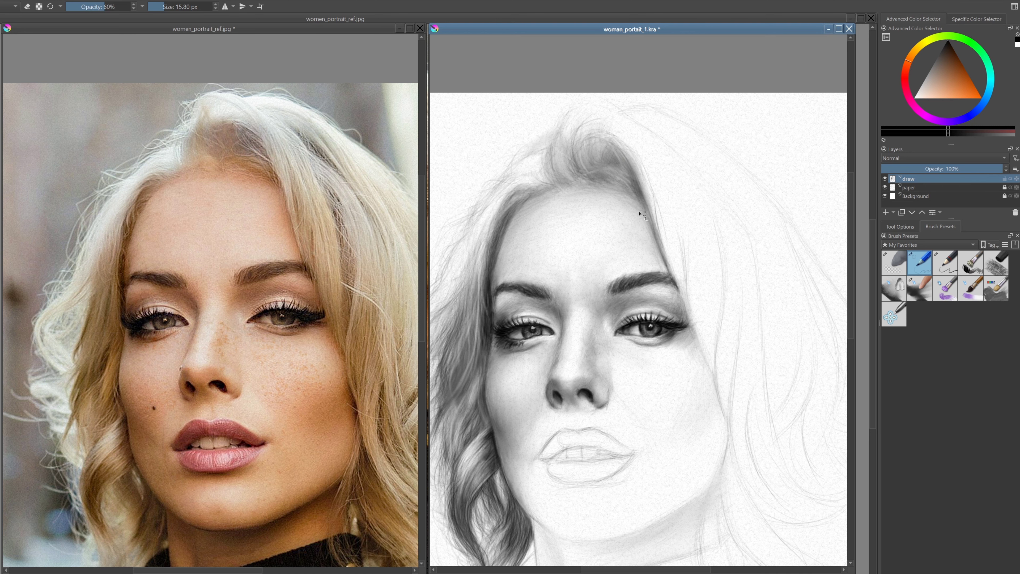
pyautogui.press('/')
pyautogui.press('/')
pyautogui.press('/')
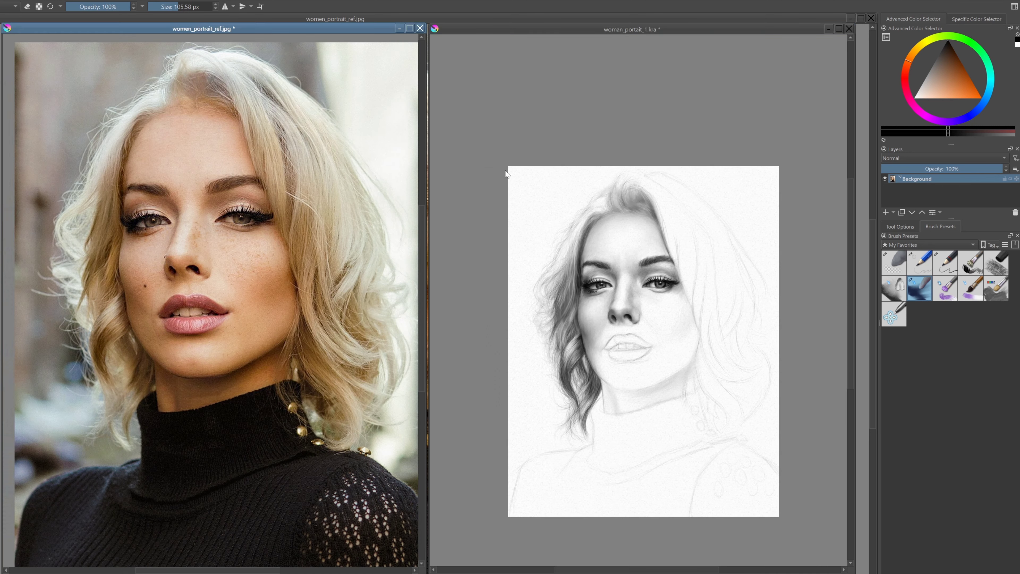
pyautogui.press('/')
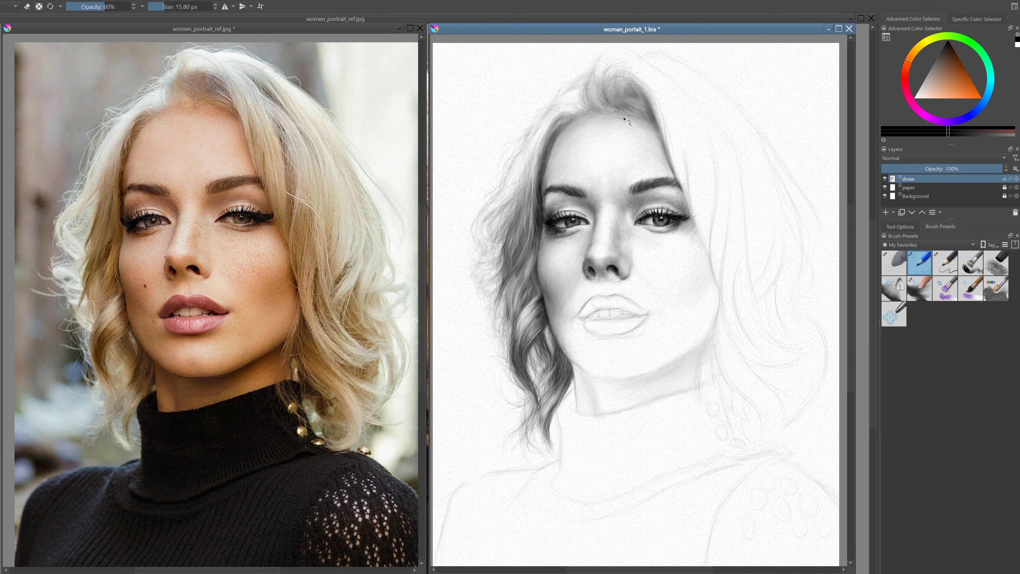
# Draw darker hair strands beside and above the right eye
pyautogui.moveTo(712, 221); pyautogui.dragTo(680, 274)
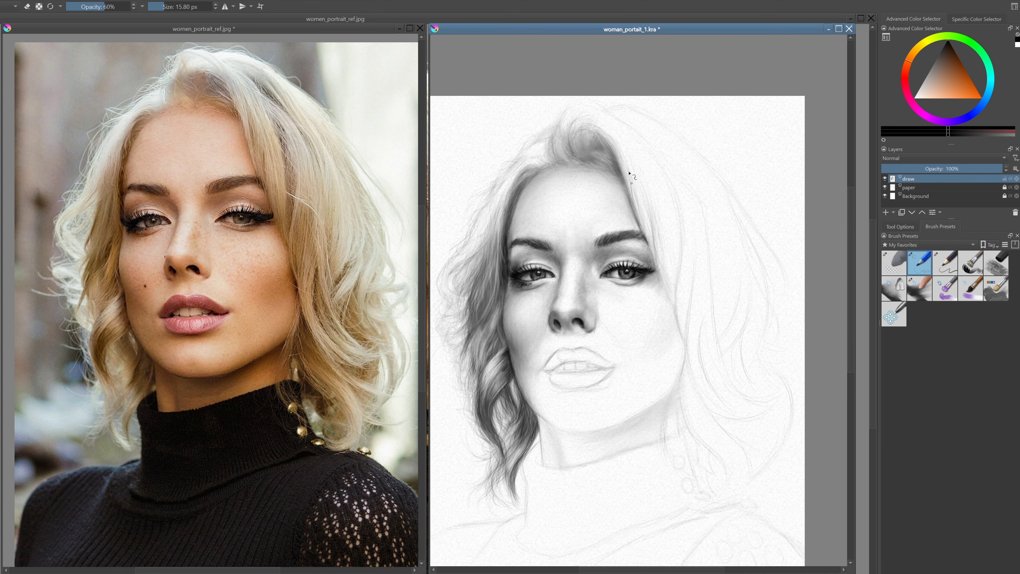
pyautogui.moveTo(675, 213); pyautogui.dragTo(681, 295)
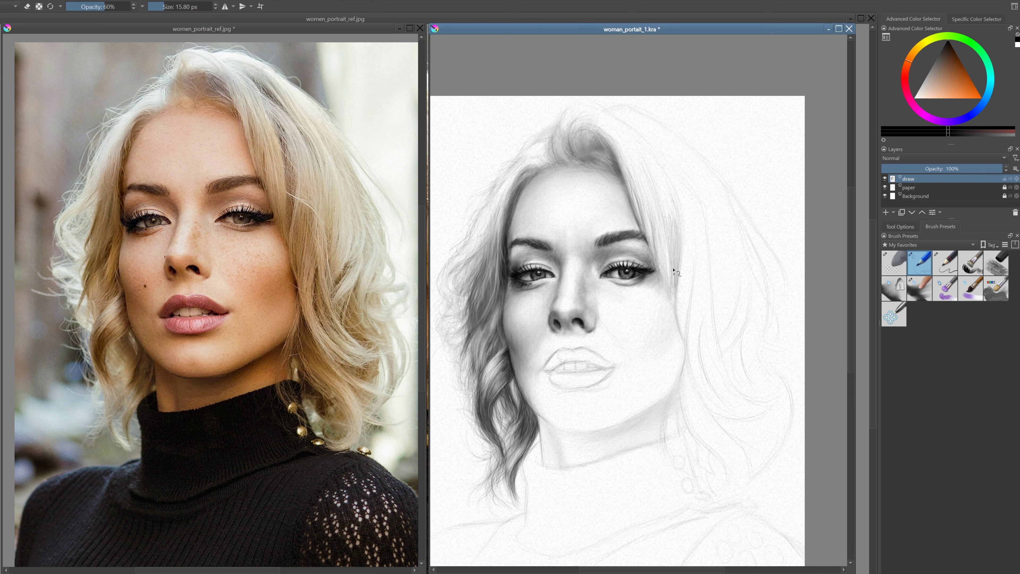
pyautogui.moveTo(659, 178); pyautogui.dragTo(675, 226)
pyautogui.moveTo(644, 152); pyautogui.dragTo(665, 215)
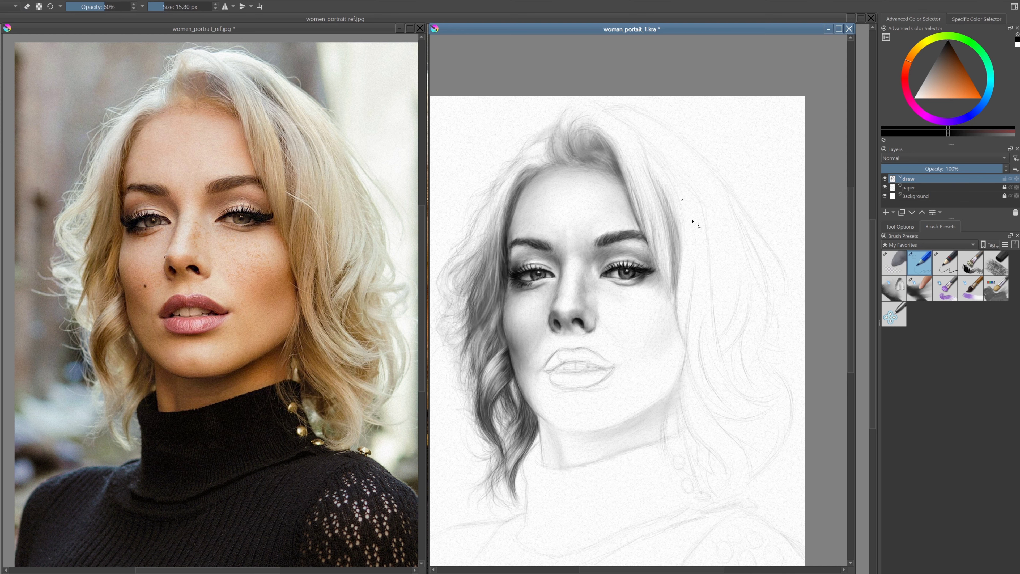
pyautogui.scroll(4, 598, 167)
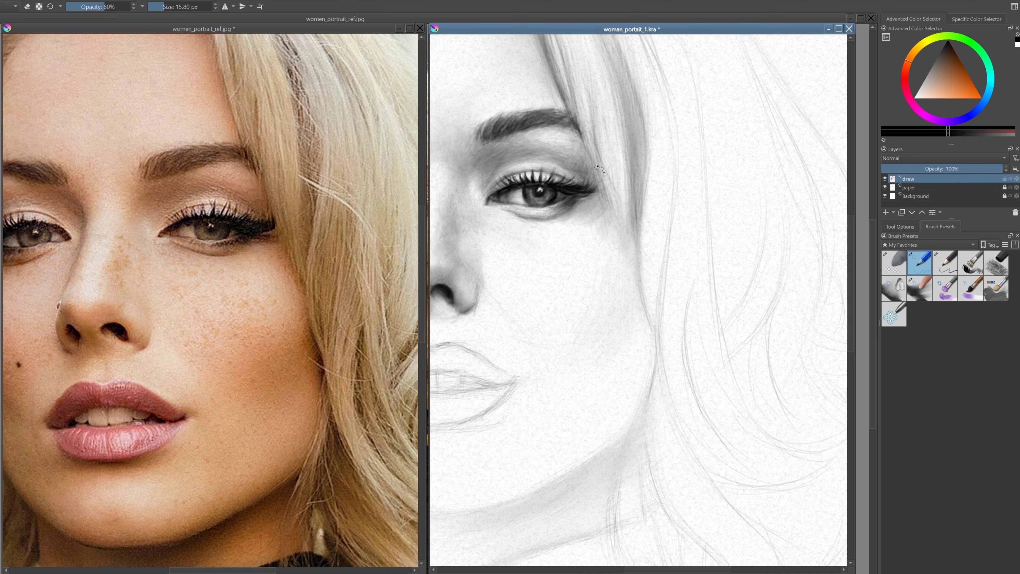
# Darken the outer eye corner and add hair strokes beside the face
pyautogui.moveTo(583, 150); pyautogui.dragTo(638, 229)
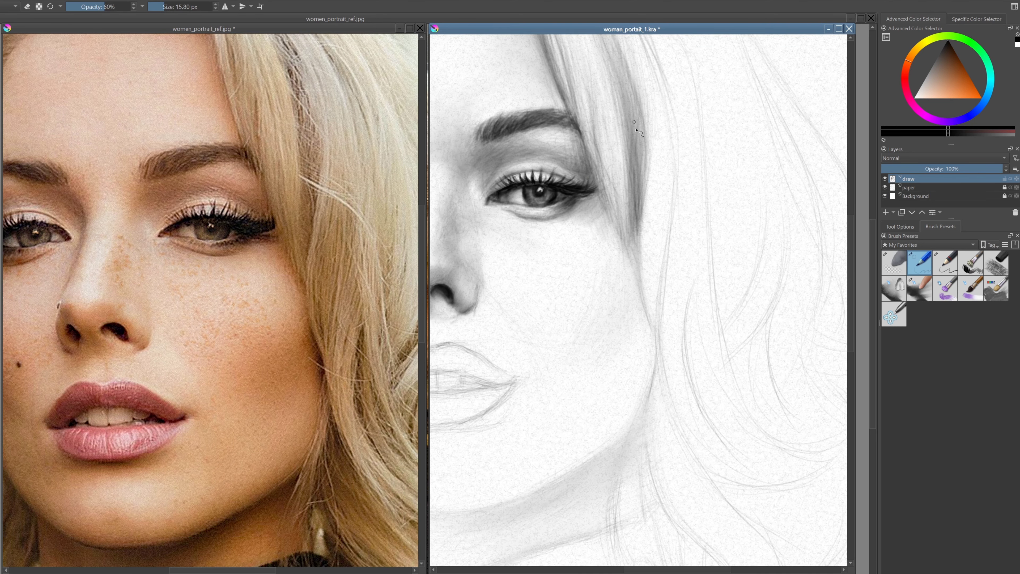
pyautogui.scroll(3, 634, 201)
pyautogui.moveTo(534, 93); pyautogui.dragTo(562, 200)
pyautogui.moveTo(554, 160)
pyautogui.mouseDown()
pyautogui.moveTo(573, 196)
pyautogui.moveTo(587, 278)
pyautogui.mouseUp()
pyautogui.scroll(-4, 603, 193)
pyautogui.scroll(3, 624, 192)
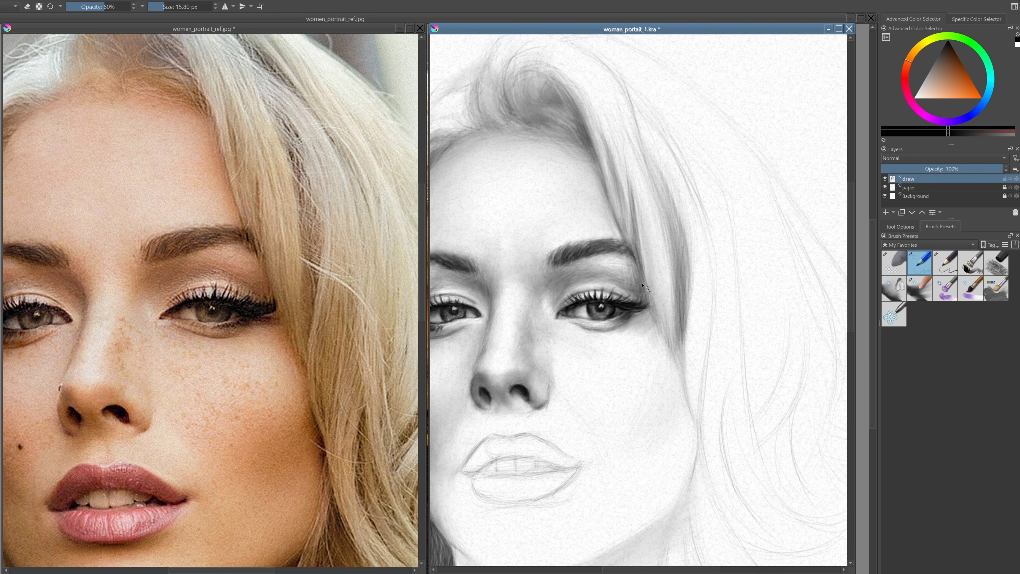
# Erase a touch-up and draw another hair strand beside the face
pyautogui.press('e')
pyautogui.scroll(-3, 630, 182)
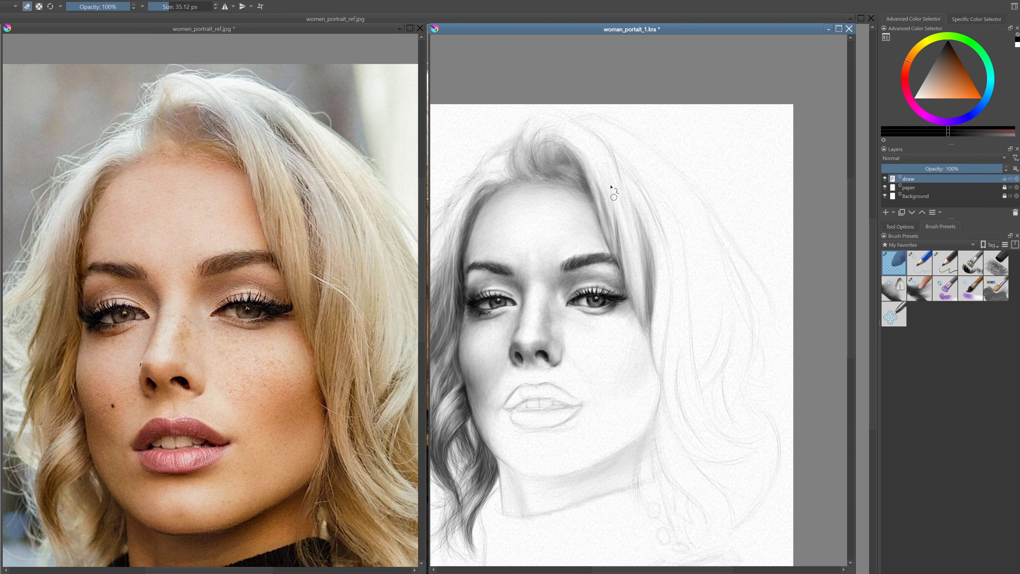
pyautogui.press('/')
pyautogui.moveTo(637, 201); pyautogui.dragTo(664, 275)
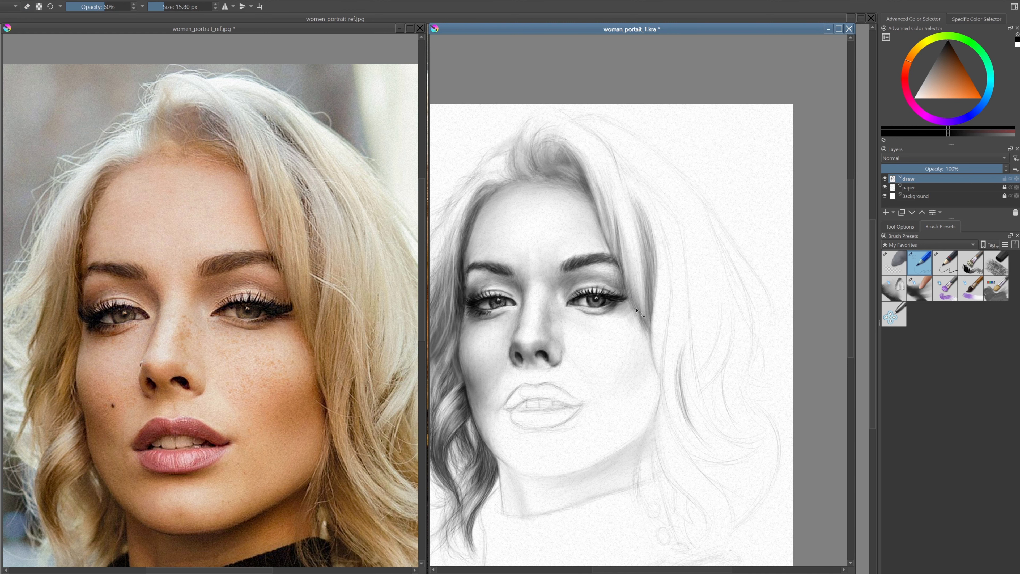
pyautogui.moveTo(474, 195); pyautogui.dragTo(527, 134)
# Reframe the view around the eyes and nose and pick the 60% opacity pencil
pyautogui.press('+')
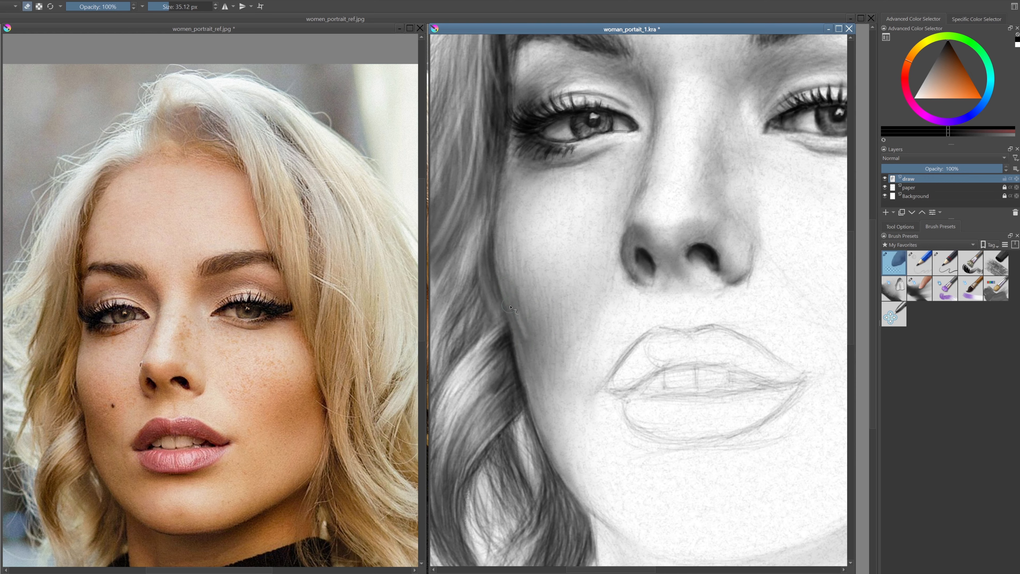
pyautogui.click(919, 288)
pyautogui.press('+')
pyautogui.press('-')
pyautogui.press('-')
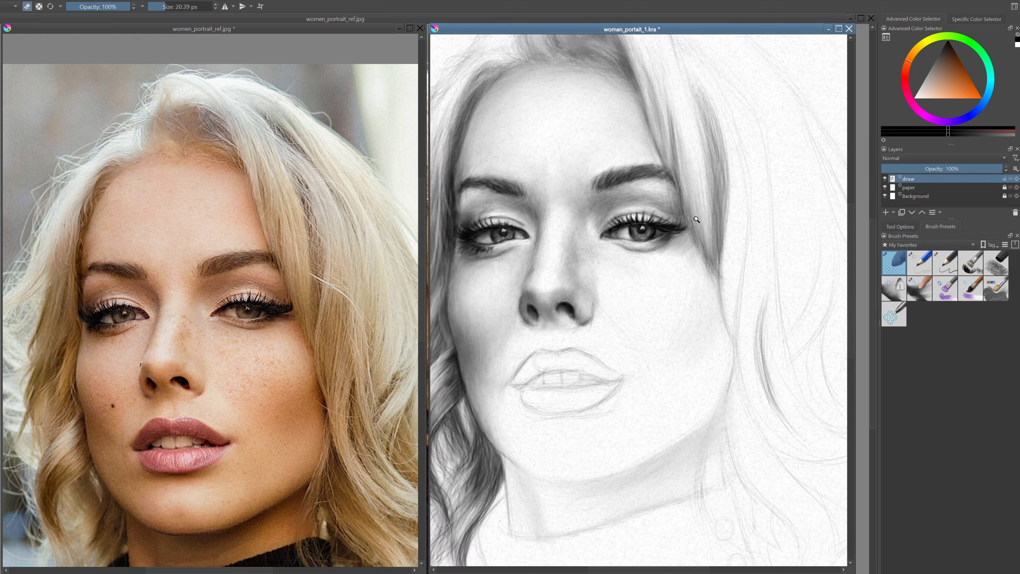
pyautogui.press('-')
pyautogui.press('+')
pyautogui.press('+')
pyautogui.press('/')
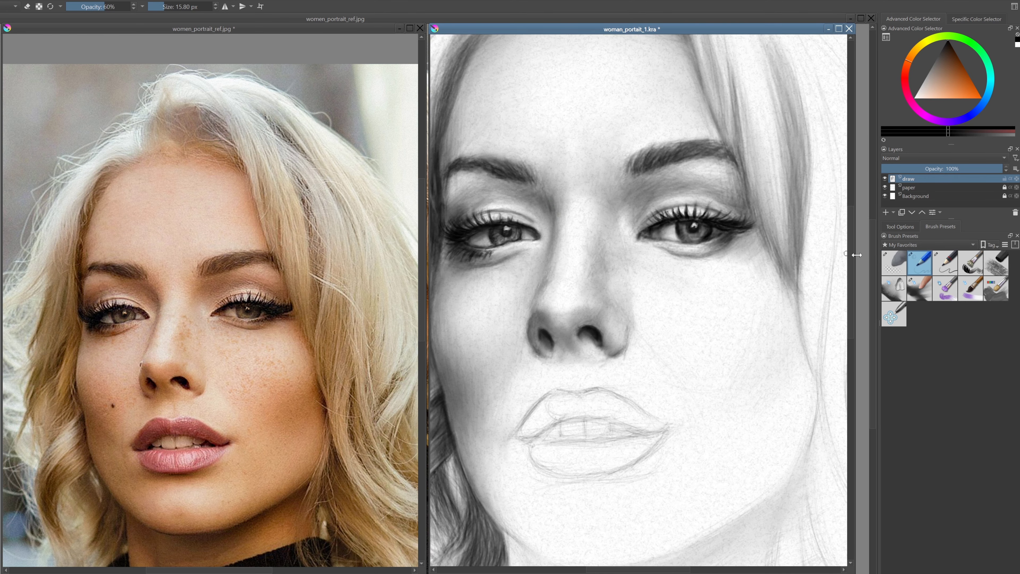
pyautogui.press('-')
pyautogui.press('e')
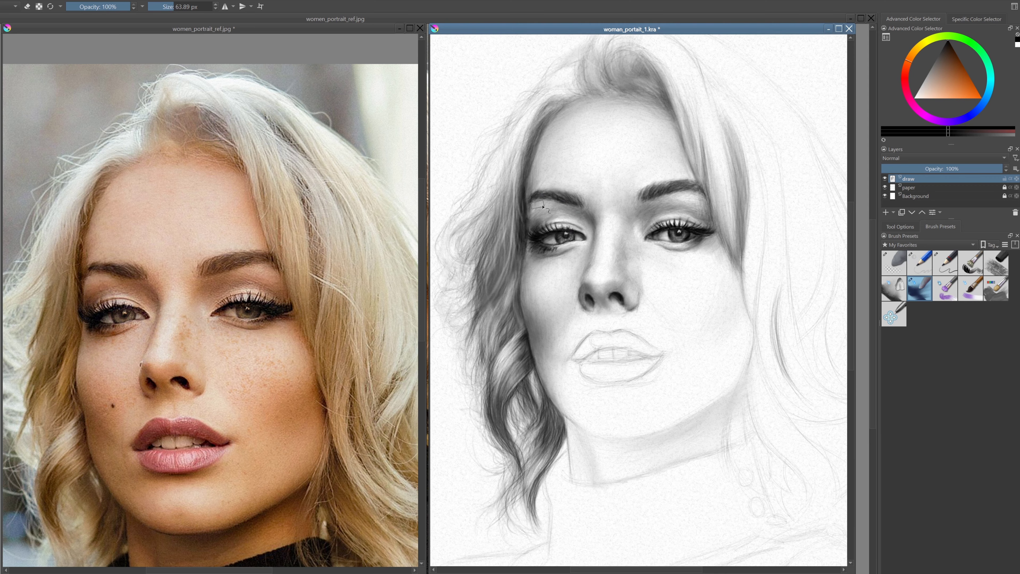
pyautogui.press('/')
pyautogui.press('+')
pyautogui.press('+')
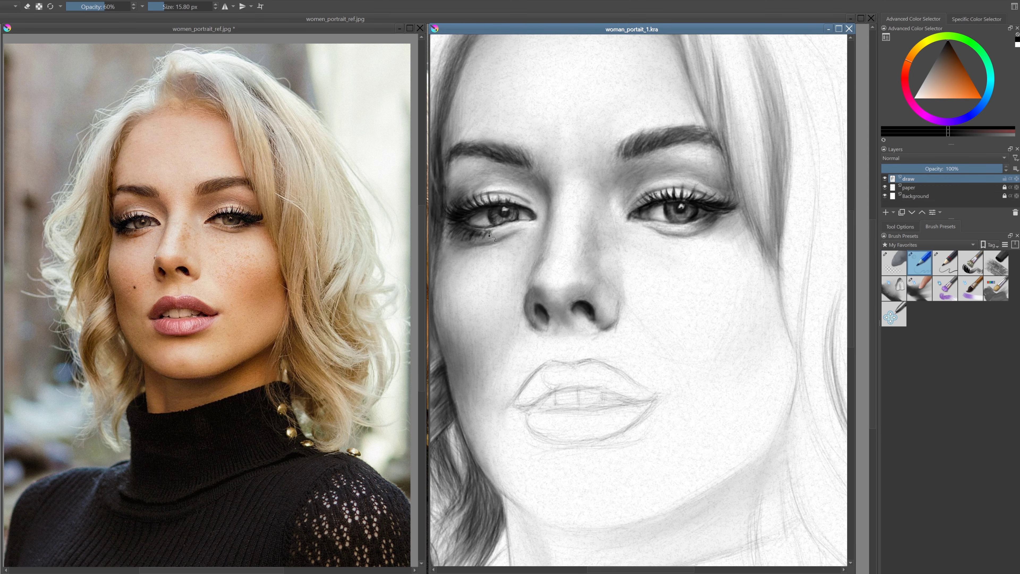
pyautogui.scroll(2, 149, 204)
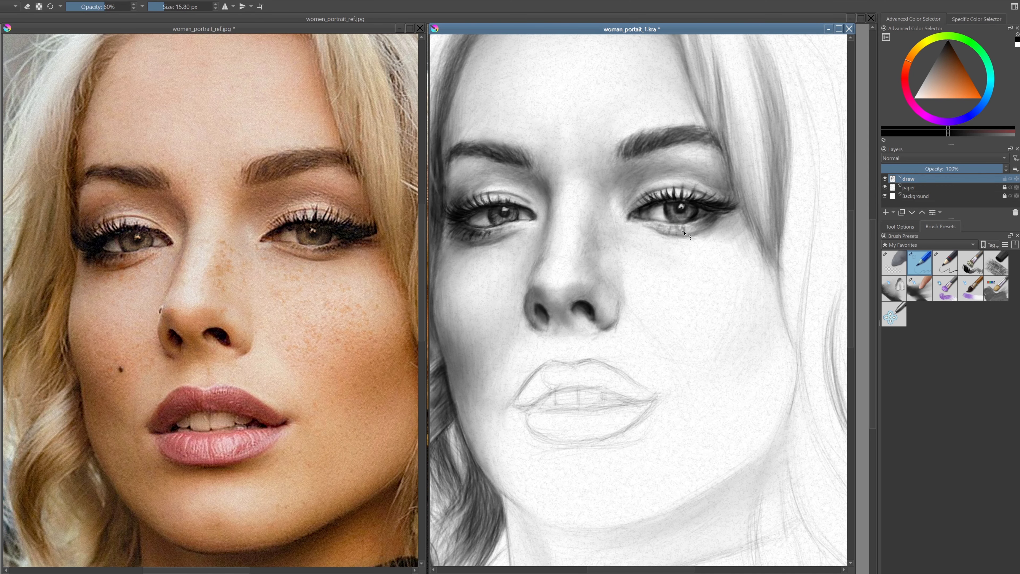
# Darken the right eye's outer corner and hatch strokes along the hair and jaw edge
pyautogui.press('.')
pyautogui.moveTo(727, 214); pyautogui.dragTo(746, 229)
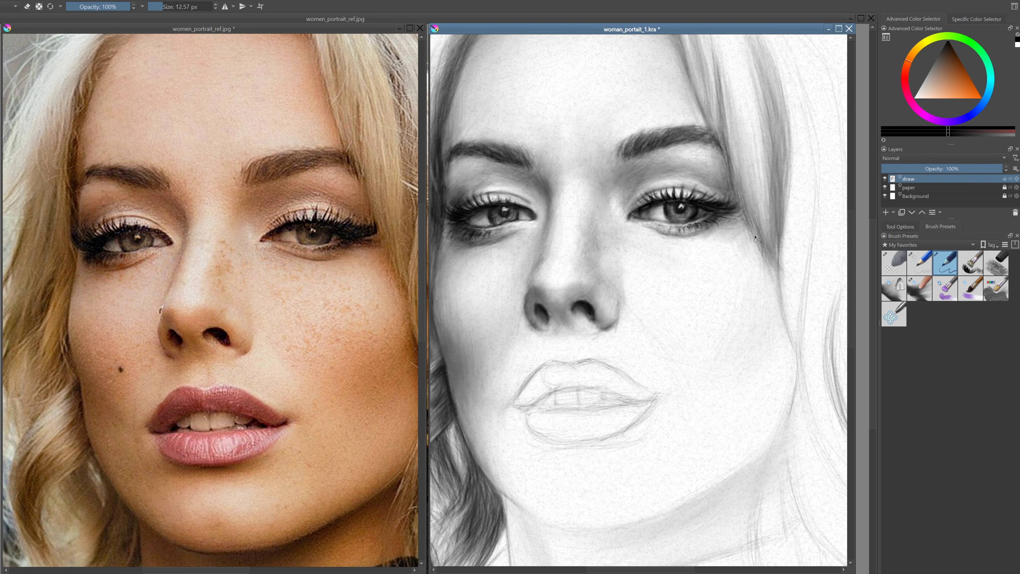
pyautogui.press(',')
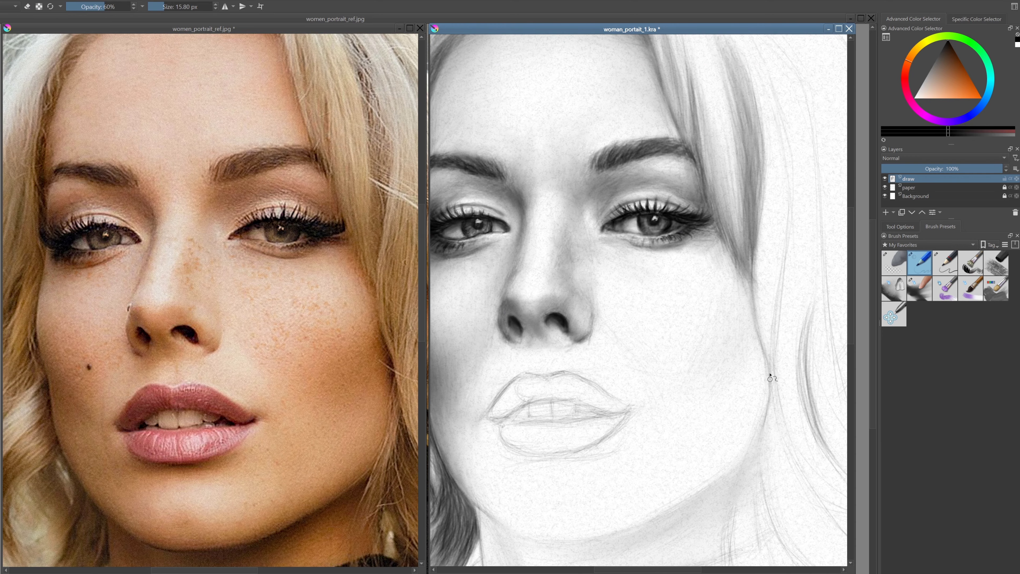
pyautogui.moveTo(771, 377); pyautogui.dragTo(741, 265)
pyautogui.moveTo(693, 384)
pyautogui.mouseDown()
pyautogui.moveTo(687, 261)
pyautogui.moveTo(683, 341)
pyautogui.mouseUp()
pyautogui.moveTo(691, 254); pyautogui.dragTo(697, 338)
pyautogui.moveTo(681, 211); pyautogui.dragTo(675, 329)
pyautogui.moveTo(672, 250); pyautogui.dragTo(647, 173)
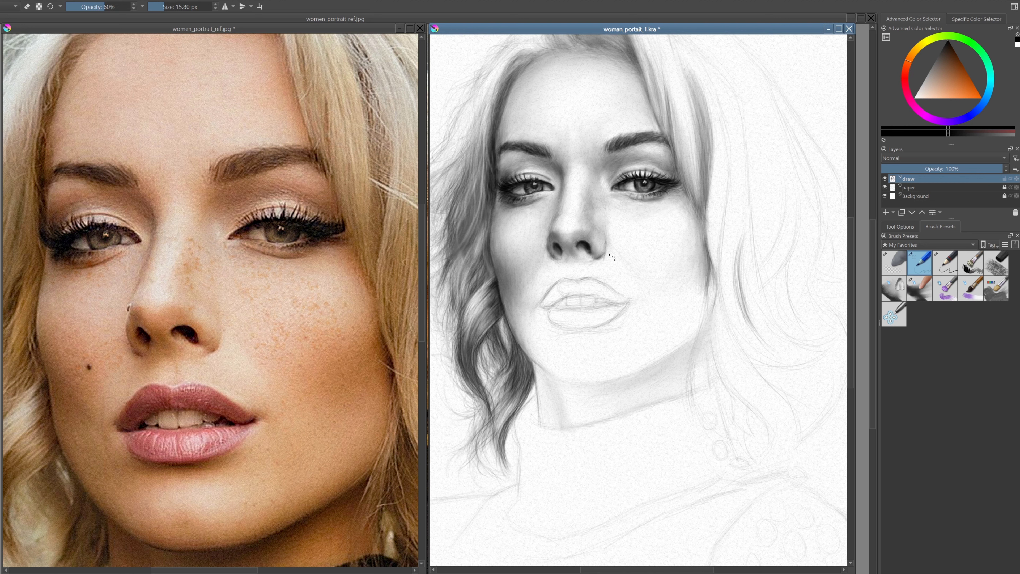
# Select the 60% opacity pencil preset and return the canvas rotation to upright
pyautogui.click(919, 263)
pyautogui.press('/')
pyautogui.press('/')
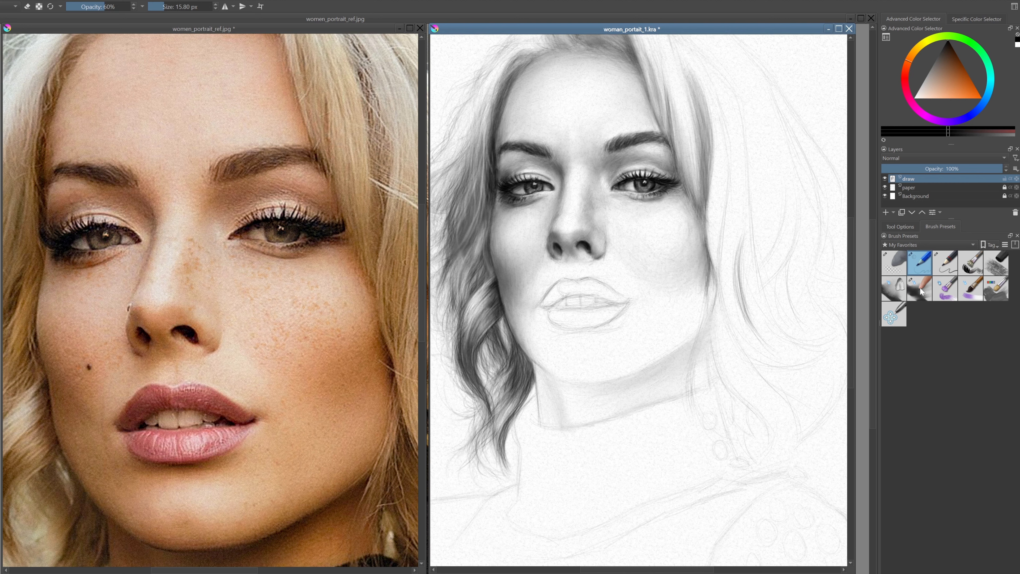
pyautogui.press('/')
pyautogui.press('/')
pyautogui.press('4')
pyautogui.press('4')
pyautogui.press('4')
pyautogui.press('4')
pyautogui.press('4')
pyautogui.press('/')
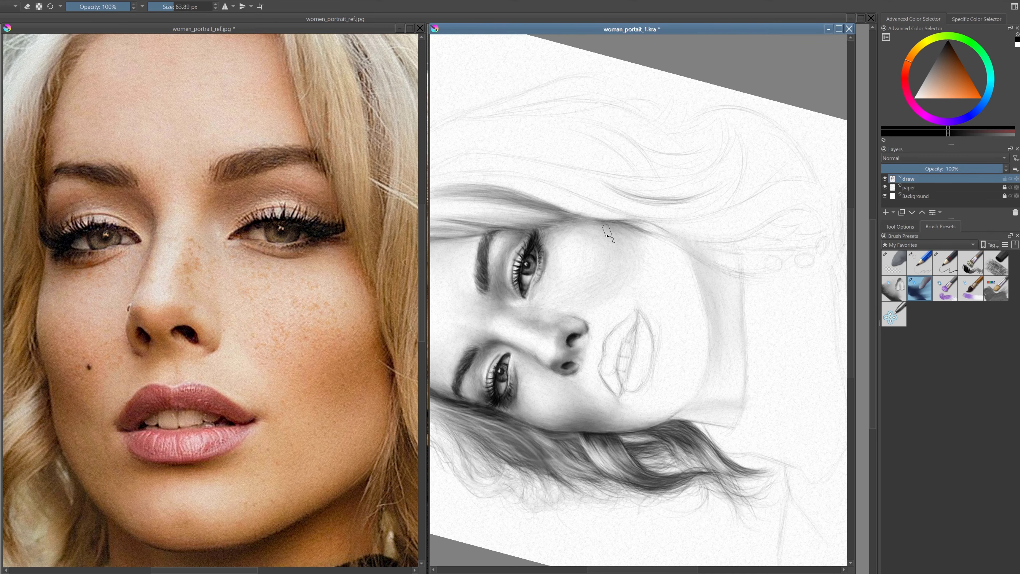
pyautogui.press('5')
pyautogui.press('/')
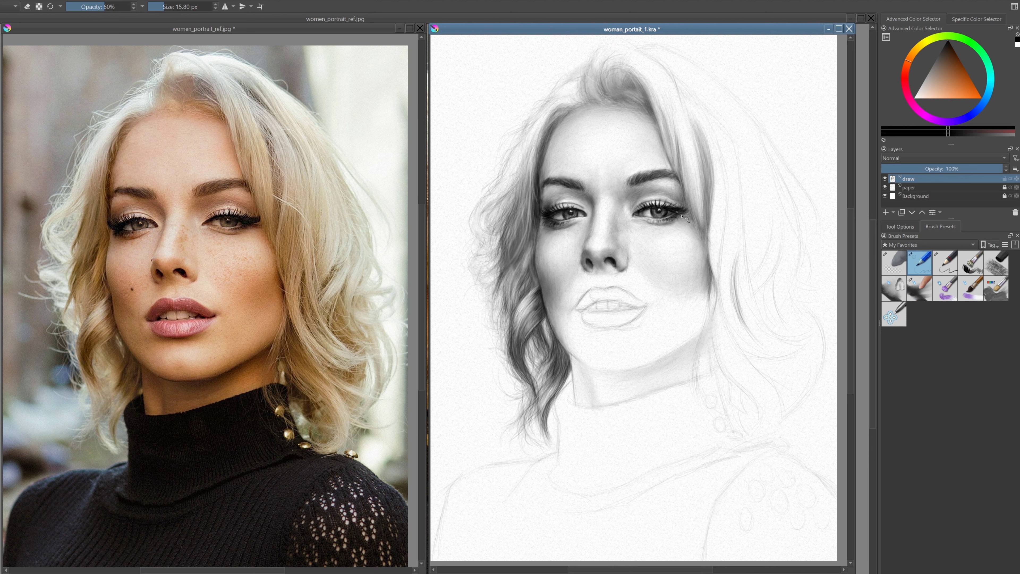
pyautogui.press('/')
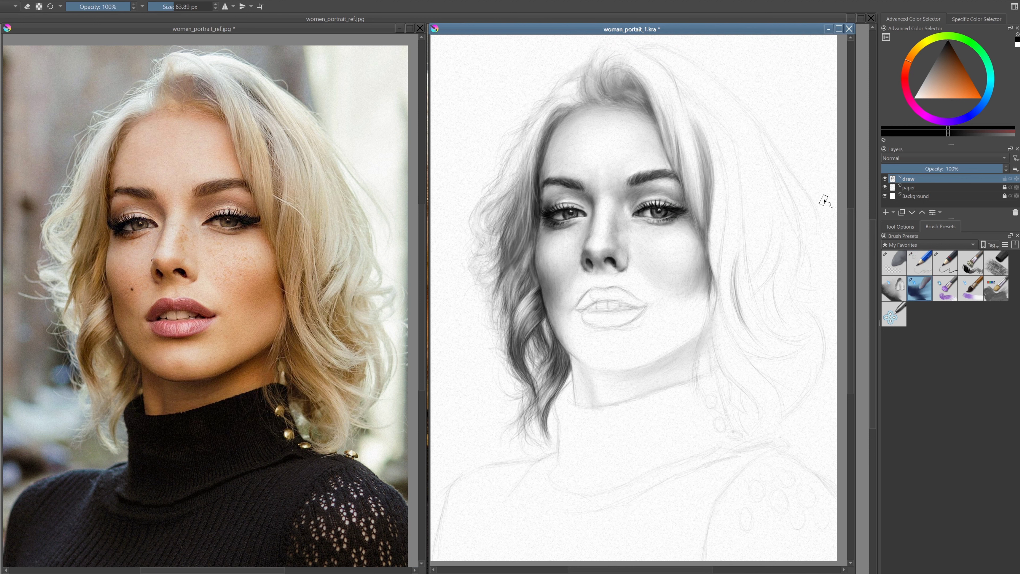
pyautogui.press('/')
pyautogui.press('/')
pyautogui.press('/')
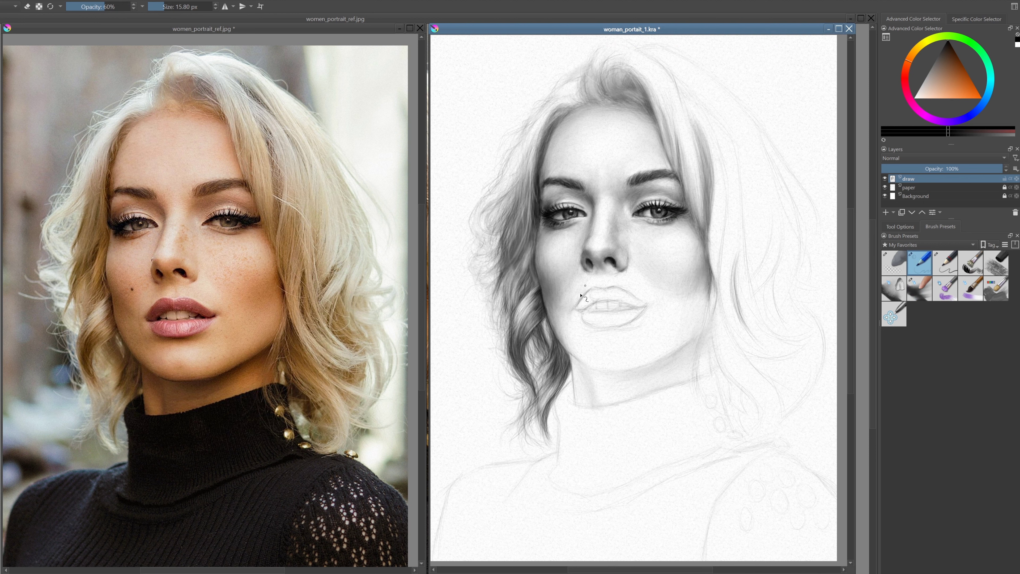
pyautogui.press('/')
# Zoom onto the lips and hatch the upper lip darker
pyautogui.press('/')
pyautogui.scroll(1, 602, 306)
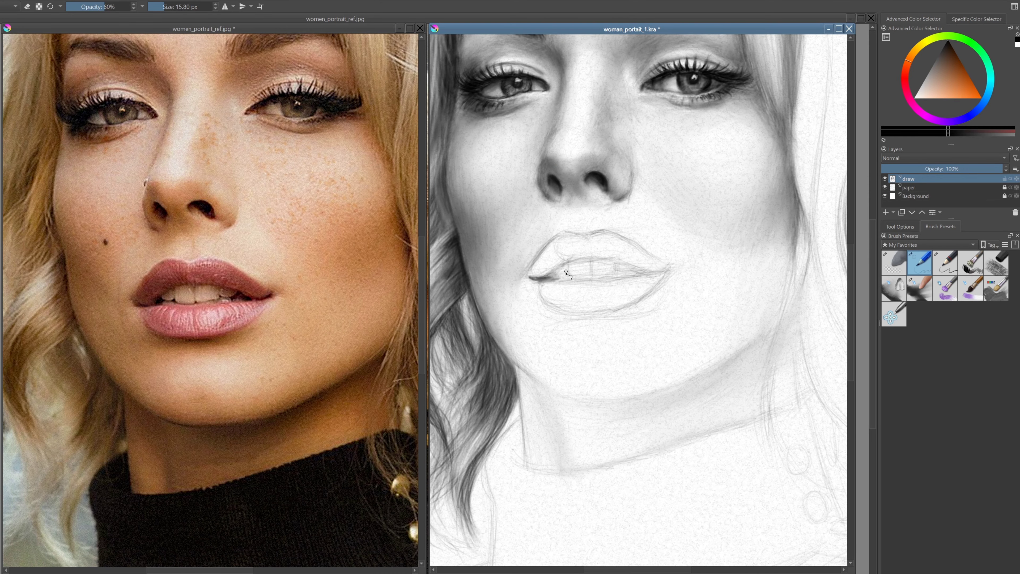
pyautogui.moveTo(570, 273)
pyautogui.mouseDown()
pyautogui.moveTo(546, 265)
pyautogui.moveTo(562, 242)
pyautogui.mouseUp()
pyautogui.moveTo(534, 277)
pyautogui.mouseDown()
pyautogui.moveTo(579, 238)
pyautogui.moveTo(568, 256)
pyautogui.moveTo(578, 247)
pyautogui.mouseUp()
pyautogui.press('/')
pyautogui.press('/')
pyautogui.moveTo(530, 277)
pyautogui.mouseDown()
pyautogui.moveTo(565, 251)
pyautogui.moveTo(585, 253)
pyautogui.moveTo(558, 242)
pyautogui.moveTo(592, 237)
pyautogui.mouseUp()
pyautogui.press('/')
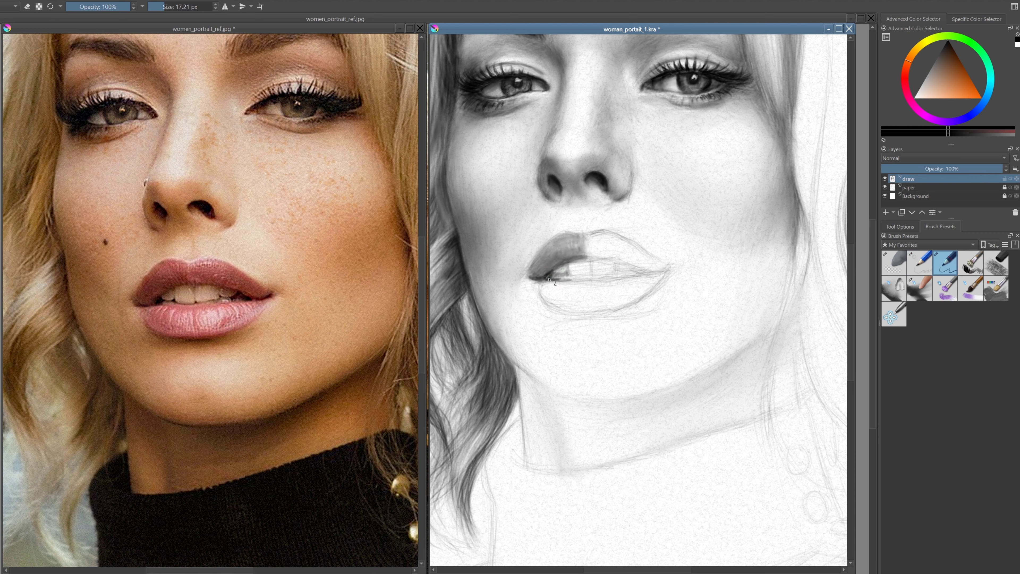
pyautogui.moveTo(549, 271); pyautogui.dragTo(584, 241)
pyautogui.moveTo(567, 259)
pyautogui.mouseDown()
pyautogui.moveTo(590, 240)
pyautogui.moveTo(639, 241)
pyautogui.moveTo(668, 267)
pyautogui.moveTo(645, 277)
pyautogui.moveTo(593, 243)
pyautogui.moveTo(655, 266)
pyautogui.mouseUp()
pyautogui.press('/')
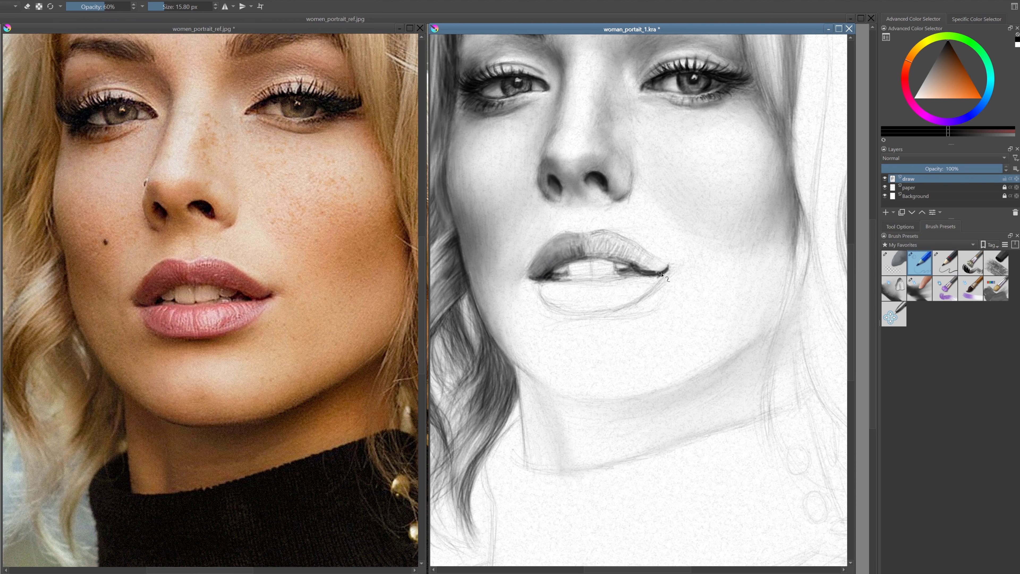
pyautogui.moveTo(611, 241)
pyautogui.mouseDown()
pyautogui.moveTo(669, 278)
pyautogui.moveTo(606, 237)
pyautogui.moveTo(658, 265)
pyautogui.moveTo(684, 301)
pyautogui.mouseUp()
# Shade along the lips with the canvas rotated, then add lower-lip pencil strokes upright
pyautogui.press('6')
pyautogui.press('6')
pyautogui.press('6')
pyautogui.moveTo(679, 242)
pyautogui.mouseDown()
pyautogui.moveTo(670, 307)
pyautogui.moveTo(652, 236)
pyautogui.mouseUp()
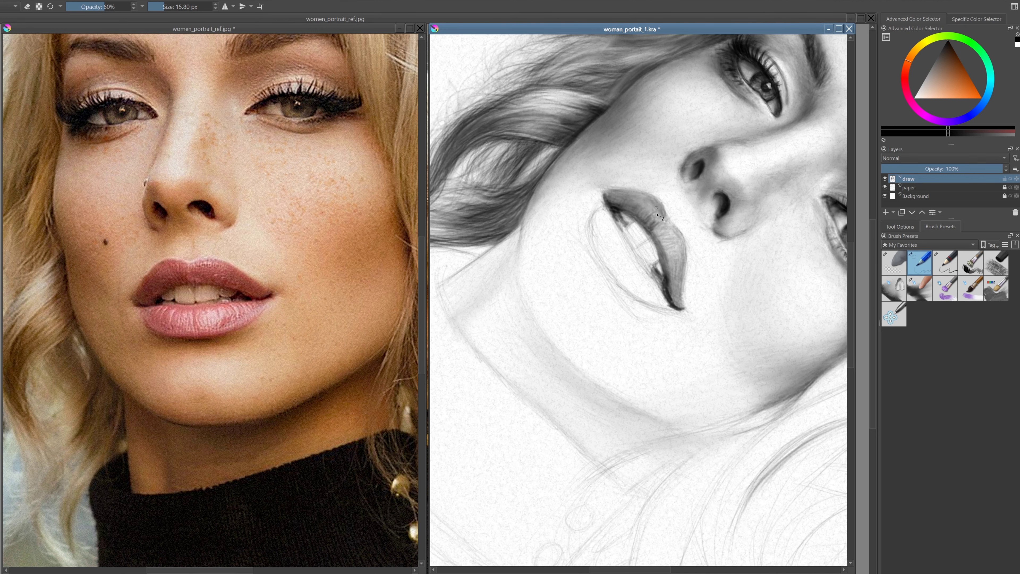
pyautogui.press('5')
pyautogui.moveTo(579, 269); pyautogui.dragTo(546, 305)
pyautogui.moveTo(558, 267); pyautogui.dragTo(597, 293)
pyautogui.moveTo(541, 319); pyautogui.dragTo(543, 357)
pyautogui.moveTo(634, 259)
pyautogui.mouseDown()
pyautogui.moveTo(598, 281)
pyautogui.moveTo(589, 235)
pyautogui.moveTo(538, 241)
pyautogui.mouseUp()
# Erase stray lip marks, darken the mouth corner and refine the lip strokes
pyautogui.press('/')
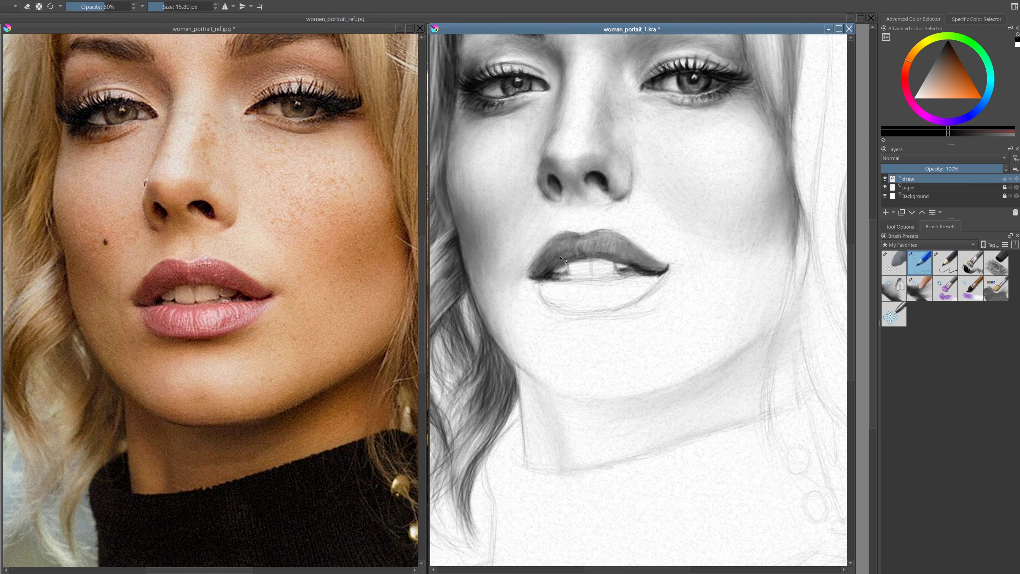
pyautogui.press('e')
pyautogui.moveTo(604, 246); pyautogui.dragTo(597, 238)
pyautogui.press('/')
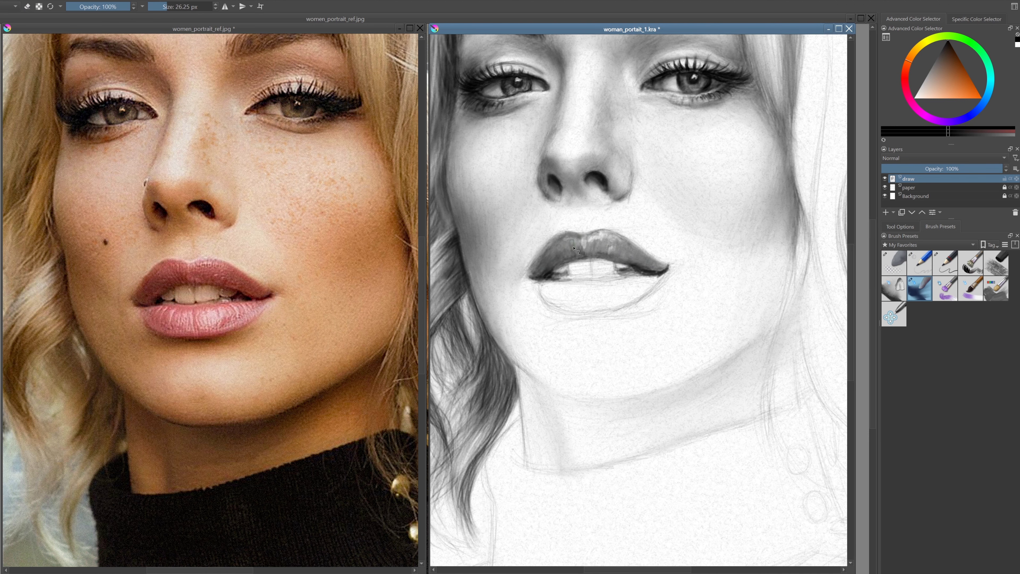
pyautogui.press('/')
pyautogui.moveTo(561, 261); pyautogui.dragTo(534, 277)
pyautogui.scroll(-3, 579, 243)
pyautogui.scroll(2, 583, 241)
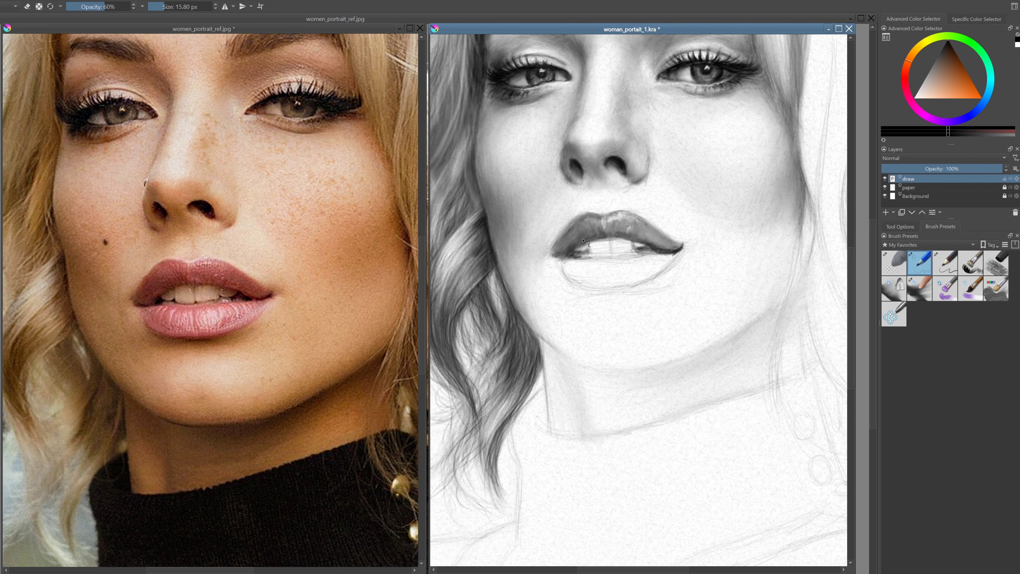
pyautogui.moveTo(583, 241)
pyautogui.mouseDown()
pyautogui.moveTo(560, 263)
pyautogui.moveTo(567, 221)
pyautogui.moveTo(591, 240)
pyautogui.moveTo(582, 265)
pyautogui.moveTo(606, 247)
pyautogui.moveTo(629, 268)
pyautogui.mouseUp()
# Lightly shade the teeth and lower lip, then pick a smaller eraser
pyautogui.press('/')
pyautogui.press('/')
pyautogui.press('/')
pyautogui.moveTo(567, 261); pyautogui.dragTo(584, 265)
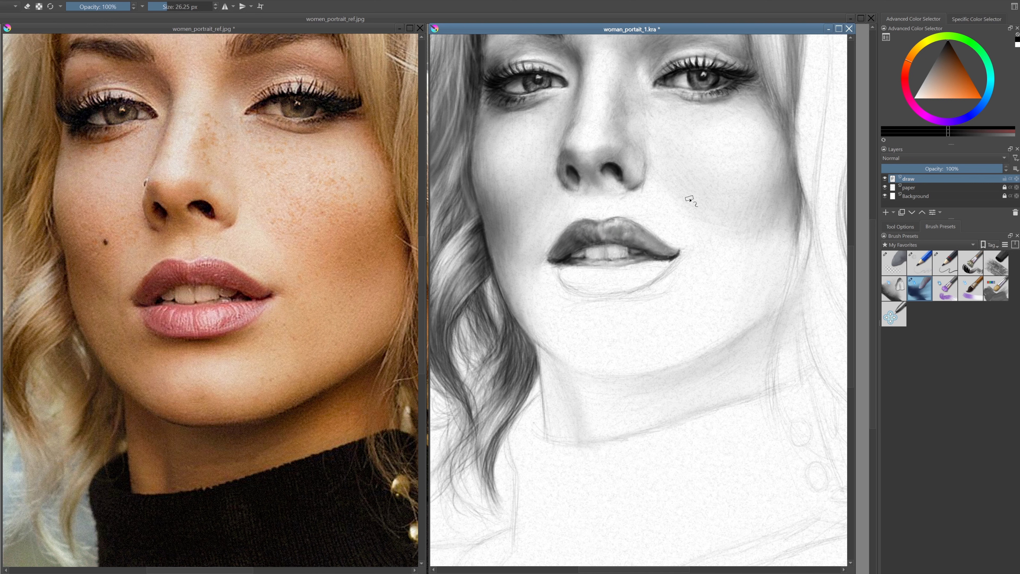
pyautogui.press('e')
pyautogui.press('/')
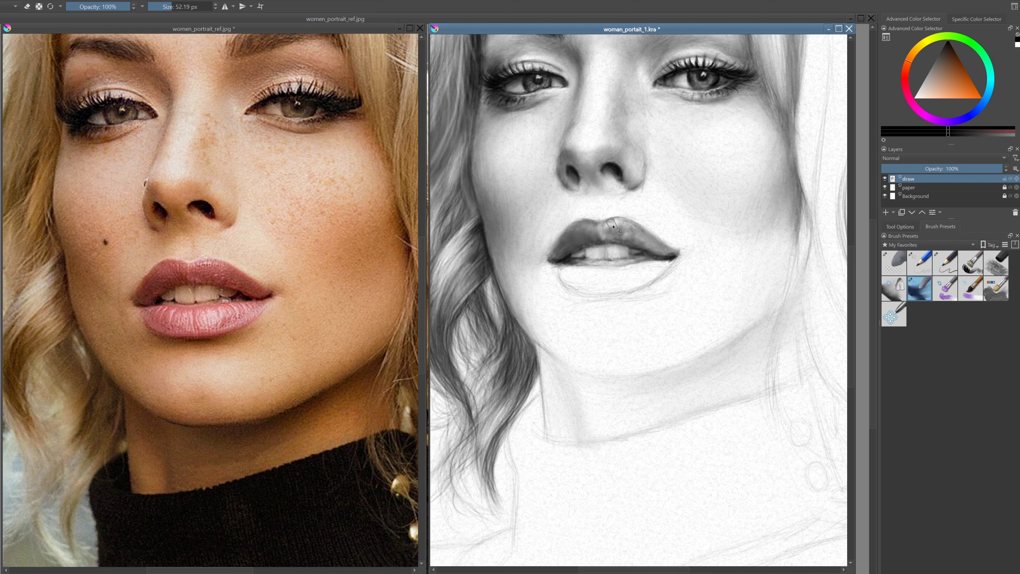
pyautogui.press('e')
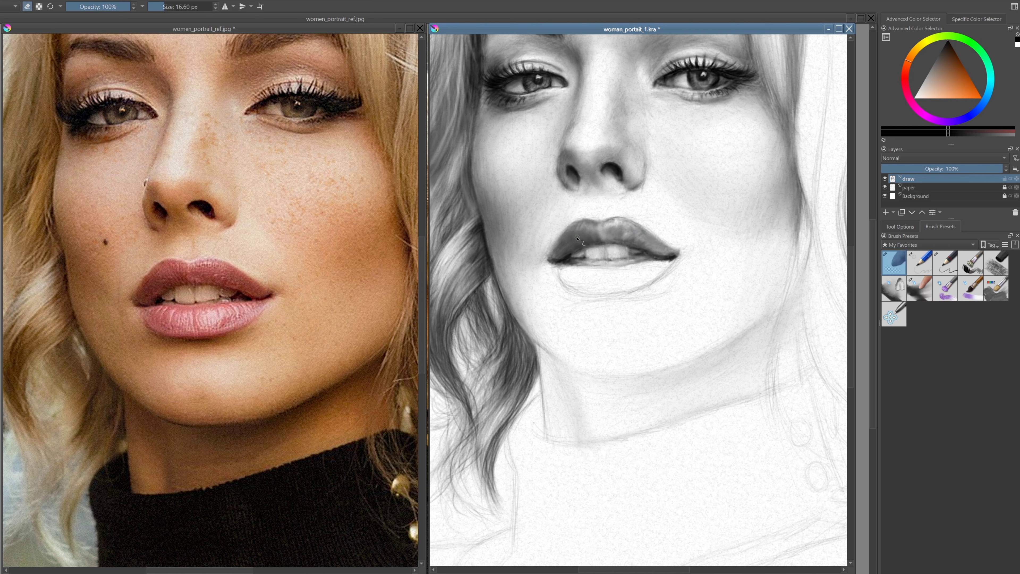
pyautogui.press('[')
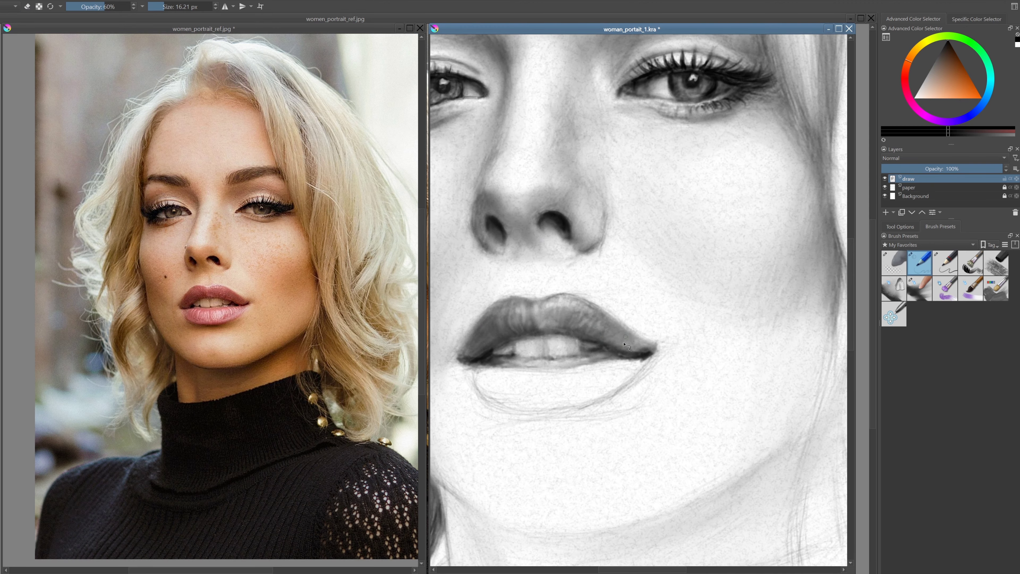
# Zoom out to 100% and set up a smaller eraser brush
pyautogui.press('-')
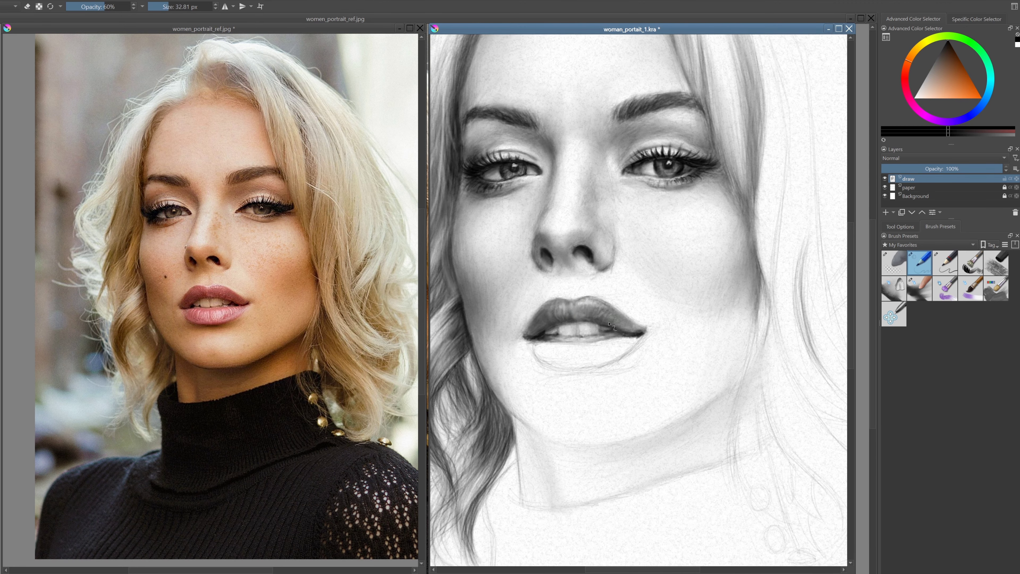
pyautogui.press('[')
pyautogui.press('[')
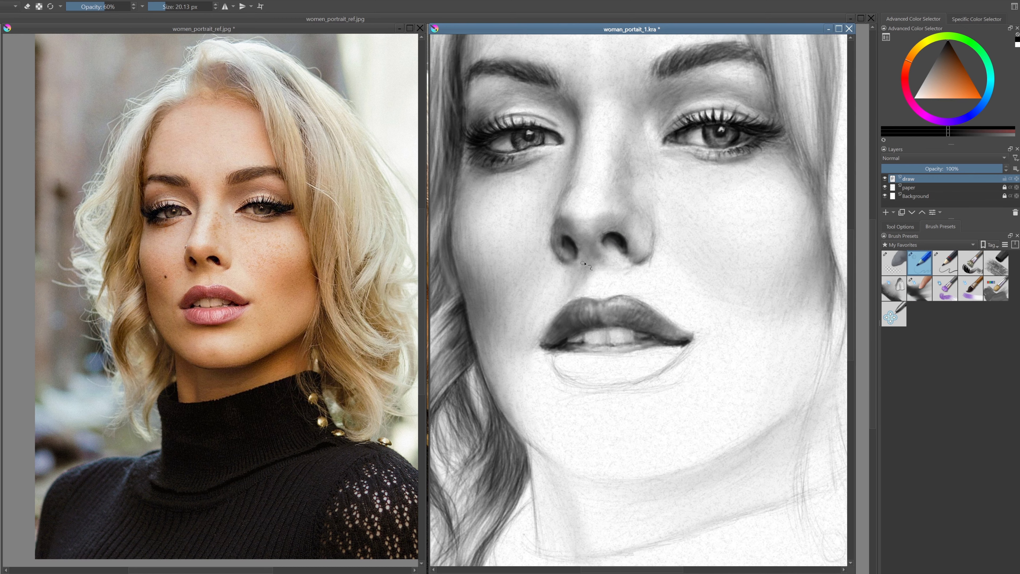
pyautogui.press('e')
pyautogui.press('e')
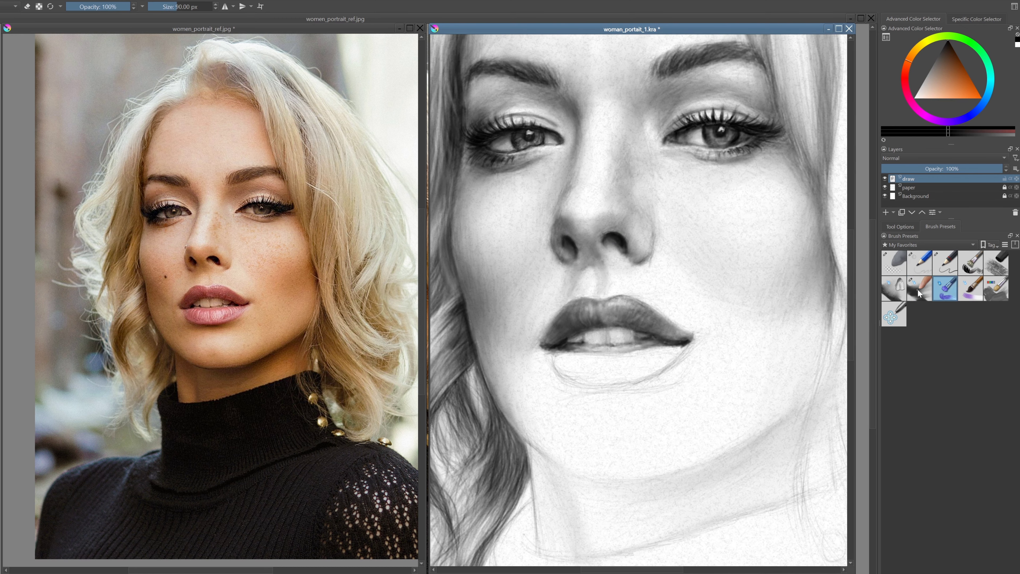
pyautogui.moveTo(582, 257)
pyautogui.mouseDown()
pyautogui.moveTo(608, 232)
pyautogui.moveTo(616, 253)
pyautogui.mouseUp()
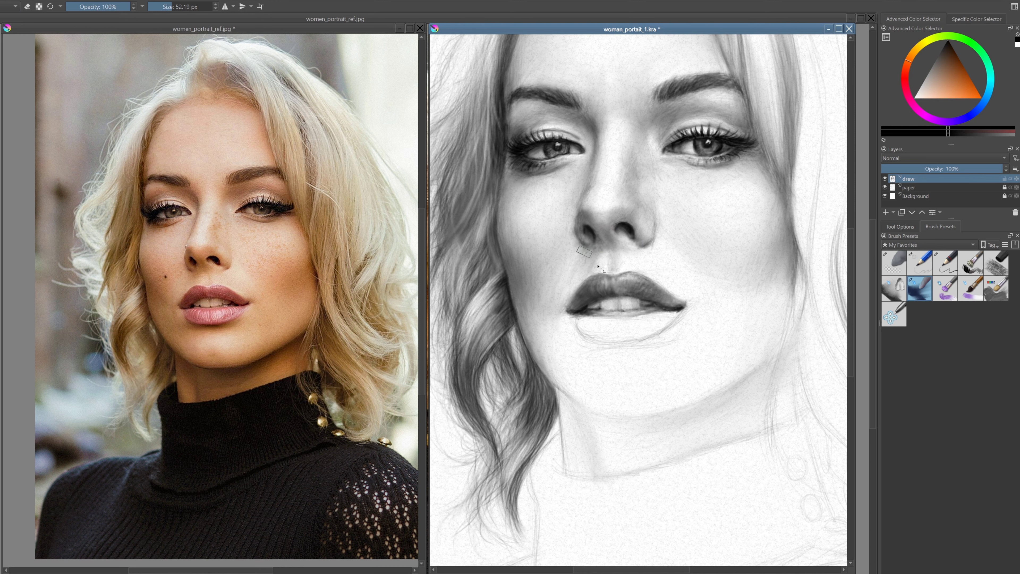
pyautogui.scroll(-2, 586, 292)
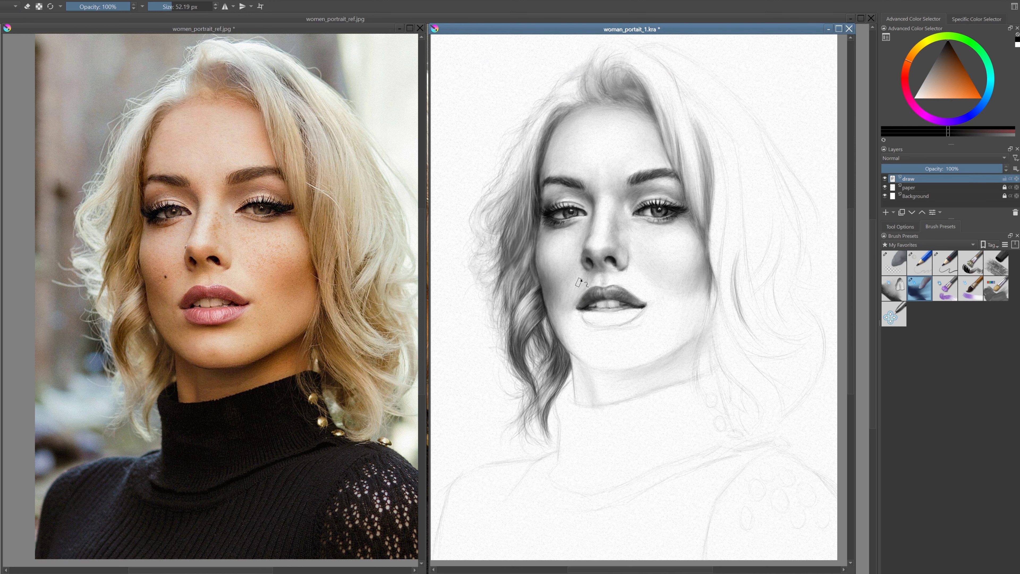
pyautogui.scroll(3, 586, 293)
# Darken the lower lip with pencil and blend its right side
pyautogui.moveTo(518, 269)
pyautogui.mouseDown()
pyautogui.moveTo(661, 258)
pyautogui.moveTo(535, 269)
pyautogui.mouseUp()
pyautogui.moveTo(622, 257)
pyautogui.mouseDown()
pyautogui.moveTo(518, 277)
pyautogui.moveTo(552, 292)
pyautogui.mouseUp()
pyautogui.press('/')
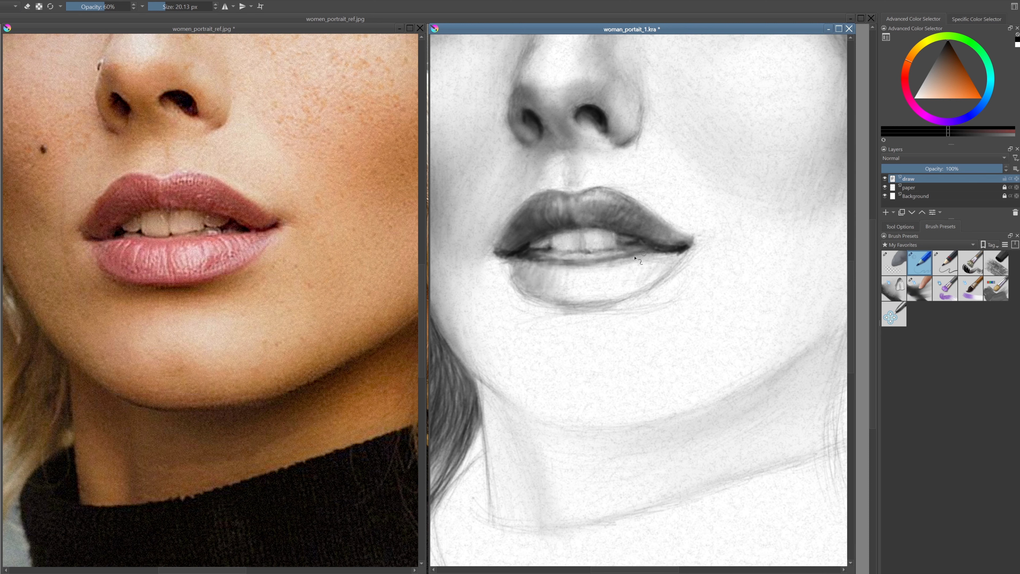
pyautogui.moveTo(679, 277)
pyautogui.mouseDown()
pyautogui.moveTo(626, 253)
pyautogui.moveTo(683, 282)
pyautogui.moveTo(654, 275)
pyautogui.mouseUp()
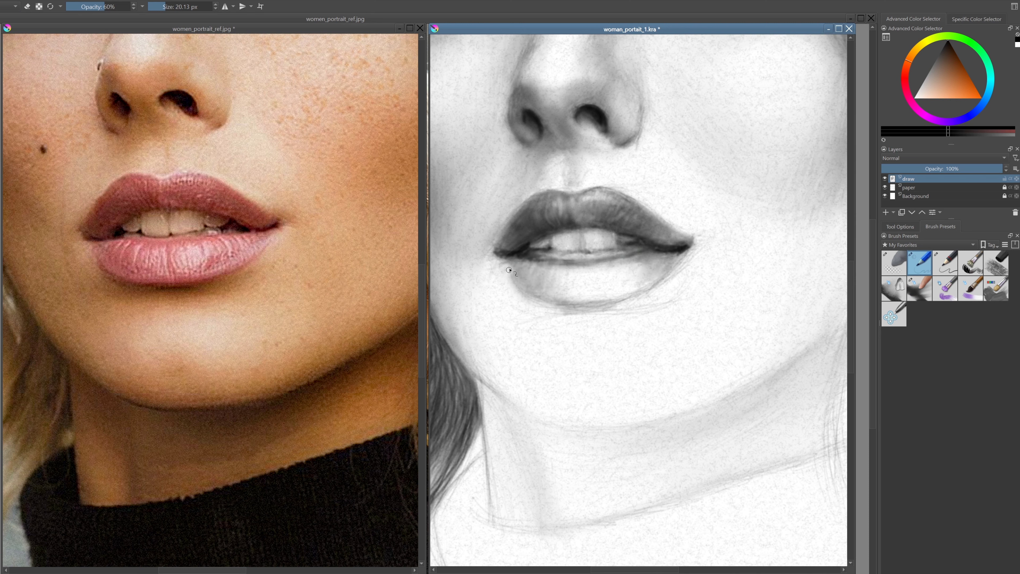
pyautogui.press('/')
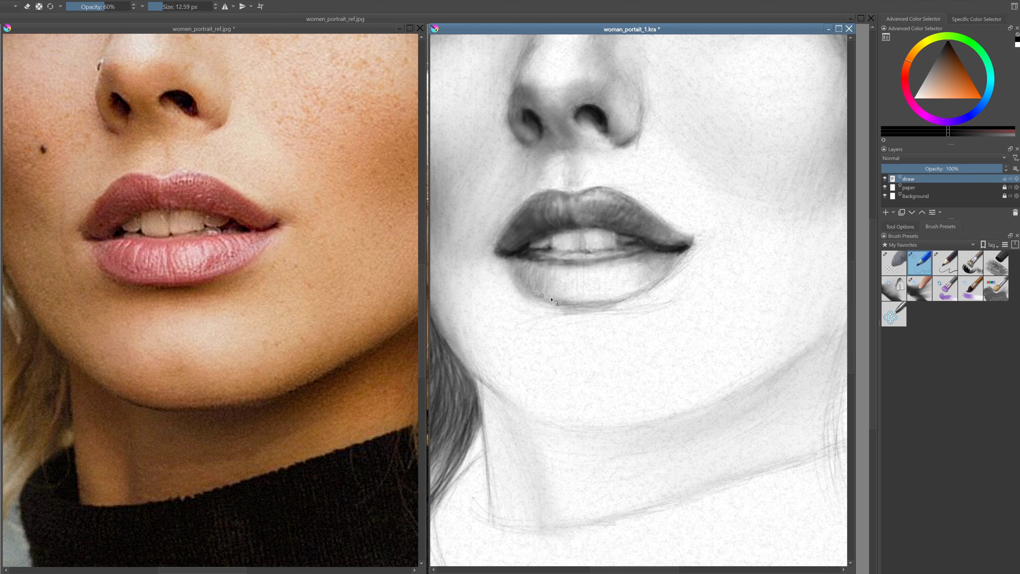
# Darken the lower-lip contour and blend the contour shading
pyautogui.moveTo(543, 296)
pyautogui.mouseDown()
pyautogui.moveTo(619, 313)
pyautogui.moveTo(574, 315)
pyautogui.moveTo(643, 319)
pyautogui.mouseUp()
pyautogui.press('/')
pyautogui.press('/')
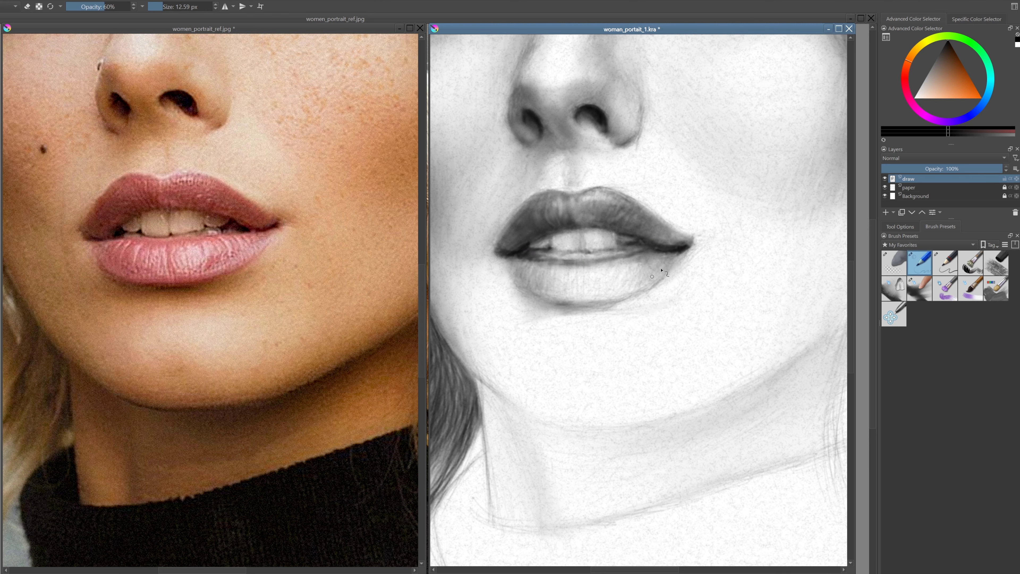
pyautogui.press('/')
pyautogui.moveTo(662, 270)
pyautogui.mouseDown()
pyautogui.moveTo(614, 307)
pyautogui.moveTo(659, 298)
pyautogui.mouseUp()
pyautogui.moveTo(554, 307)
pyautogui.mouseDown()
pyautogui.moveTo(636, 296)
pyautogui.moveTo(554, 278)
pyautogui.mouseUp()
pyautogui.press('/')
pyautogui.press('/')
pyautogui.press('/')
pyautogui.press('/')
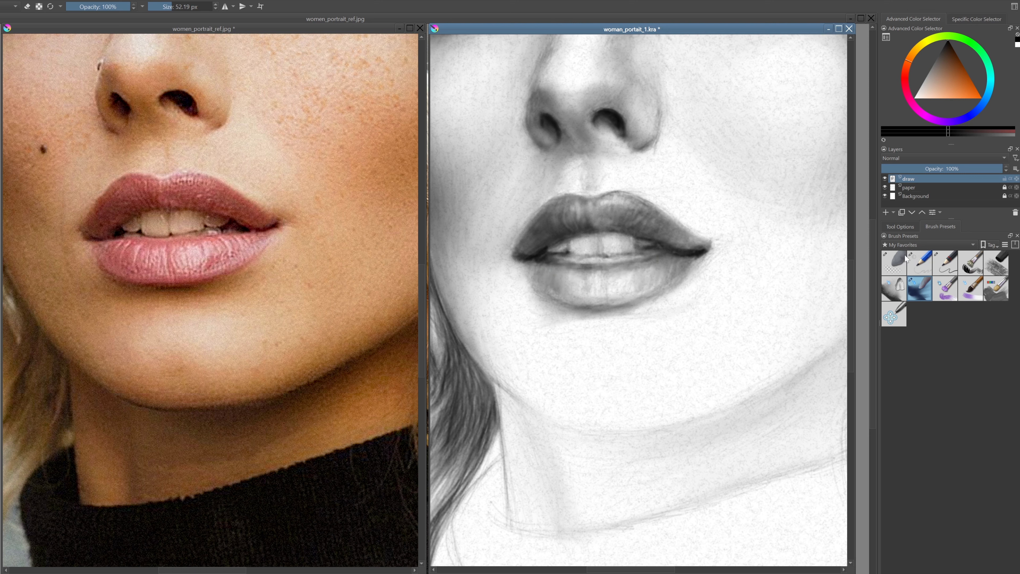
# Add more soft pencil shading across the lower lip
pyautogui.press('.')
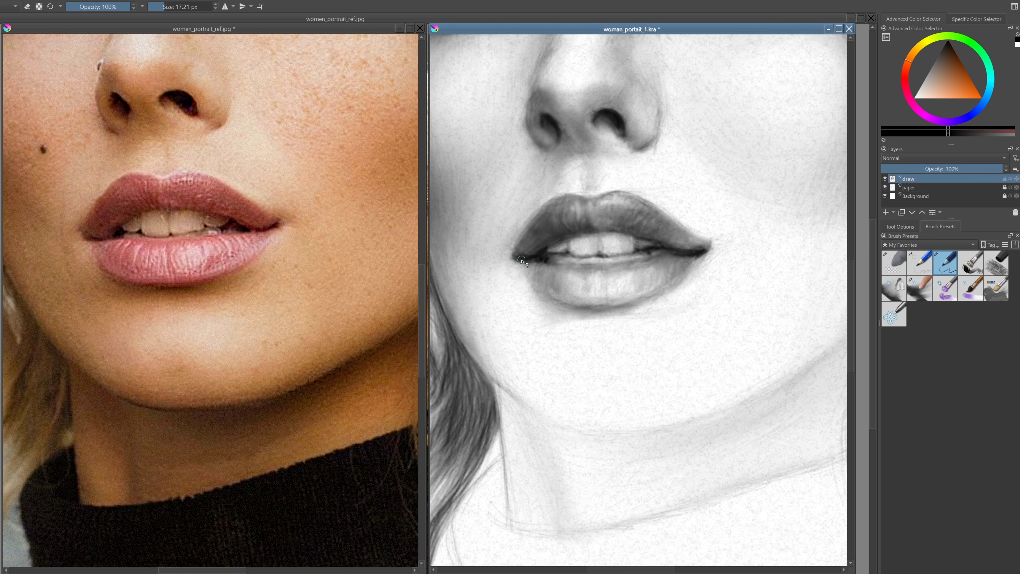
pyautogui.press('/')
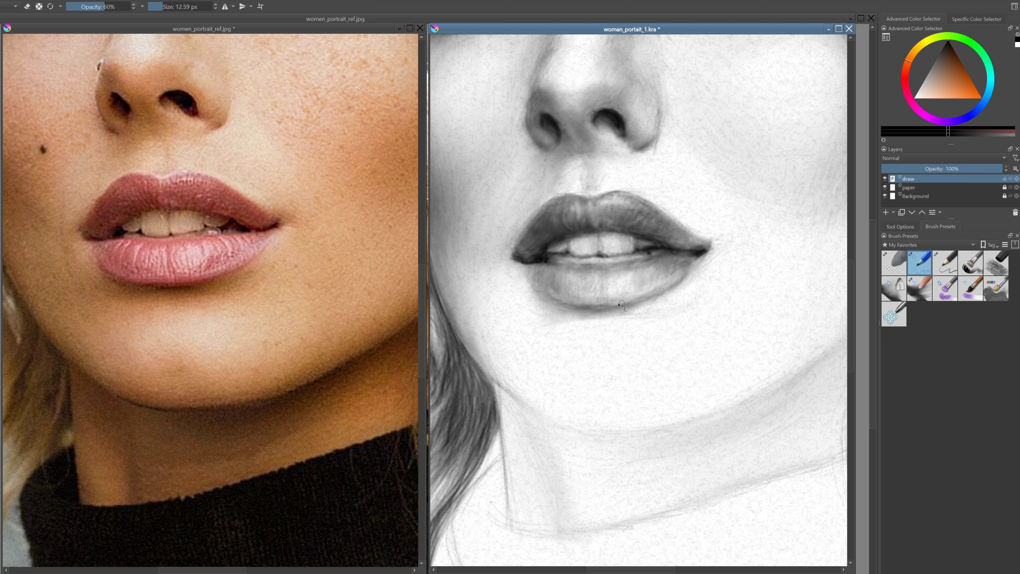
pyautogui.press('e')
pyautogui.press('e')
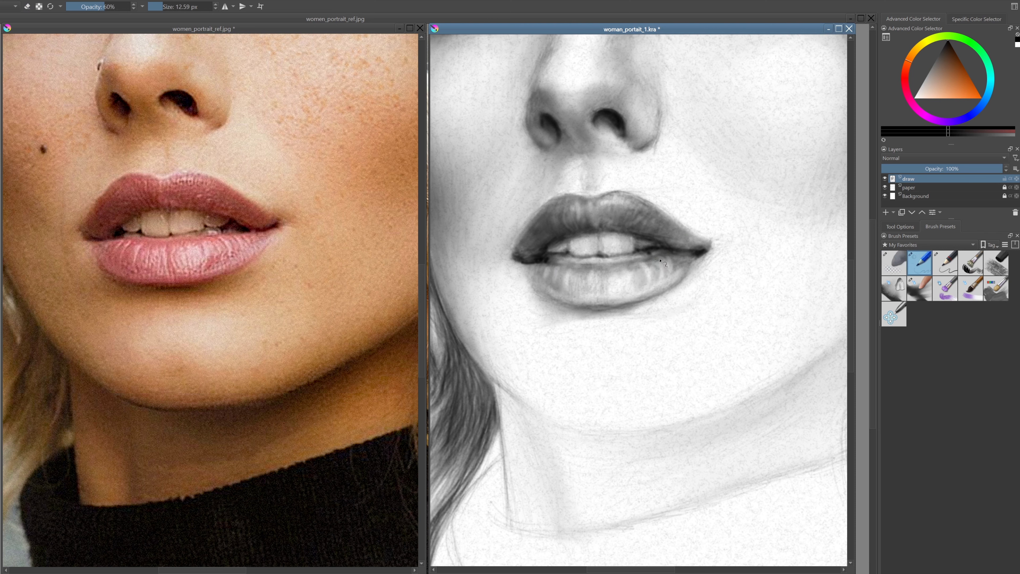
pyautogui.press('e')
# Blend the lower-lip shading and rework it with a long pencil stroke
pyautogui.press('e')
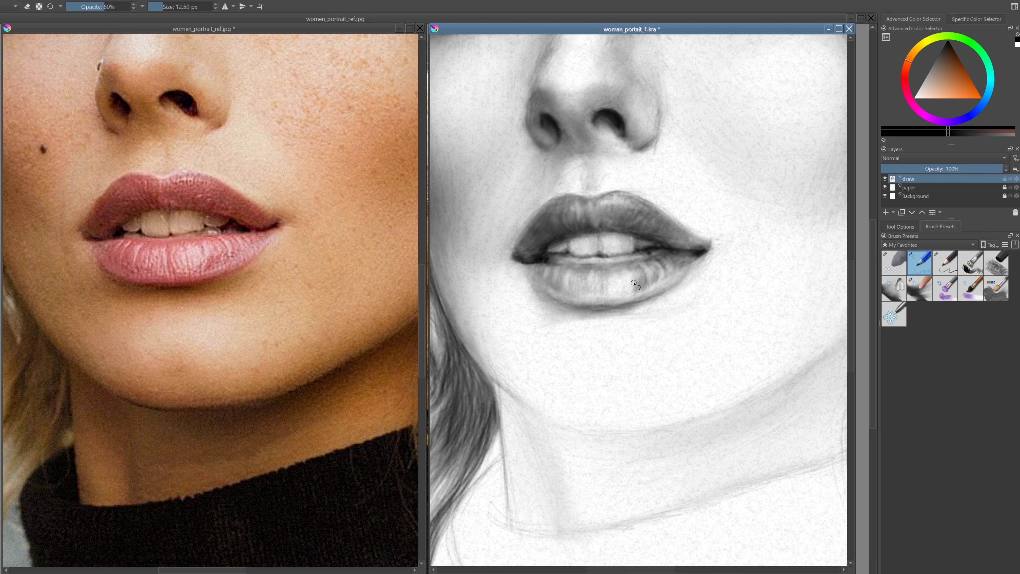
pyautogui.moveTo(604, 290)
pyautogui.mouseDown()
pyautogui.moveTo(572, 299)
pyautogui.moveTo(619, 295)
pyautogui.moveTo(578, 281)
pyautogui.moveTo(565, 296)
pyautogui.mouseUp()
pyautogui.press('e')
pyautogui.press('e')
pyautogui.press('/')
pyautogui.press('/')
pyautogui.press('/')
pyautogui.moveTo(655, 269); pyautogui.dragTo(606, 285)
pyautogui.press('e')
pyautogui.press('e')
pyautogui.moveTo(695, 292)
pyautogui.mouseDown()
pyautogui.moveTo(627, 277)
pyautogui.moveTo(607, 306)
pyautogui.moveTo(534, 281)
pyautogui.mouseUp()
pyautogui.press('/')
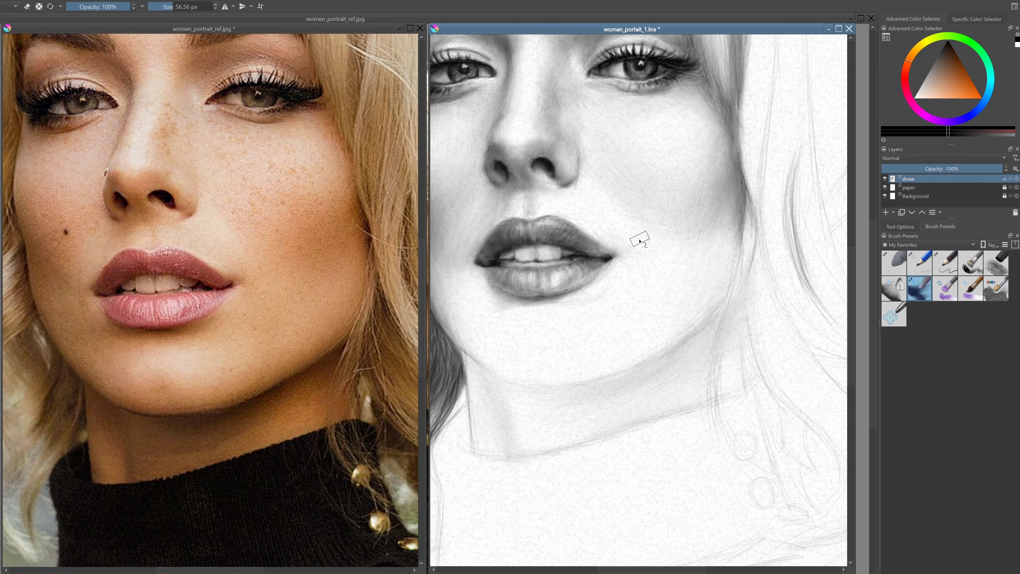
# Darken the lower-lip edge with a faint soft-pencil stroke, reframing the face
pyautogui.press('/')
pyautogui.moveTo(562, 297); pyautogui.dragTo(610, 281)
pyautogui.press('/')
pyautogui.press('/')
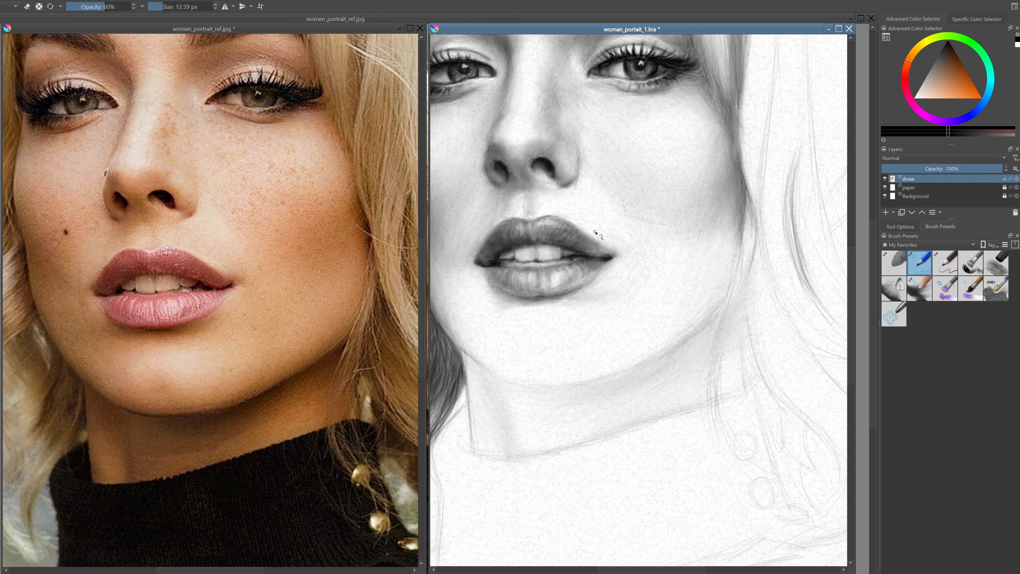
pyautogui.press('/')
pyautogui.press('/')
pyautogui.moveTo(462, 259); pyautogui.dragTo(518, 263)
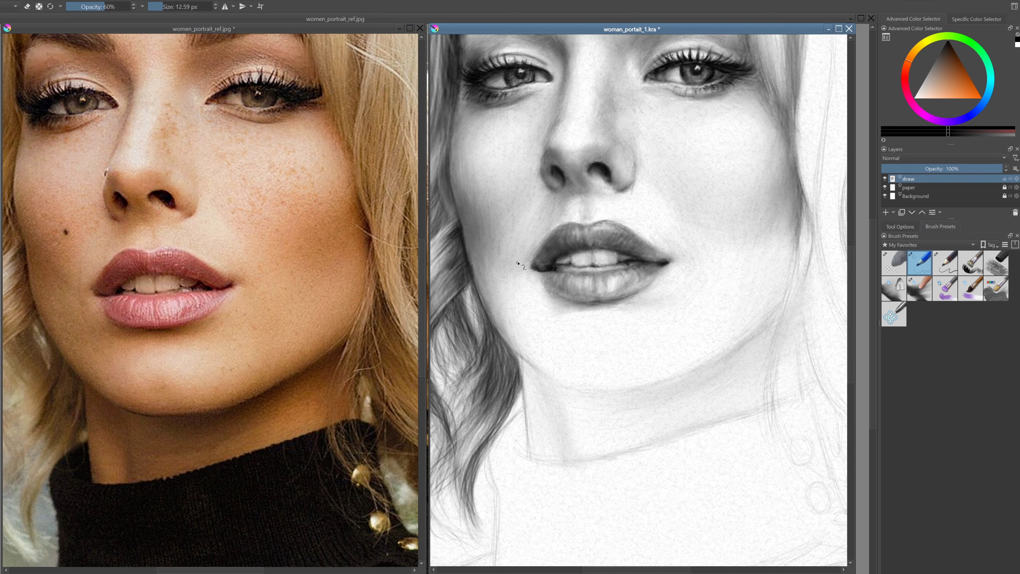
pyautogui.press('/')
pyautogui.press('/')
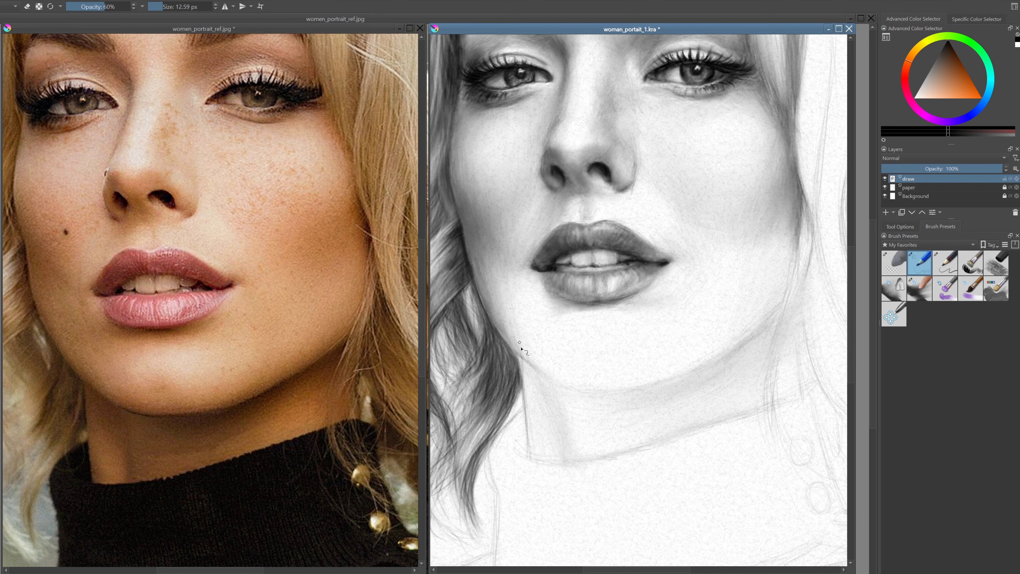
pyautogui.press('/')
pyautogui.press('/')
pyautogui.press('/')
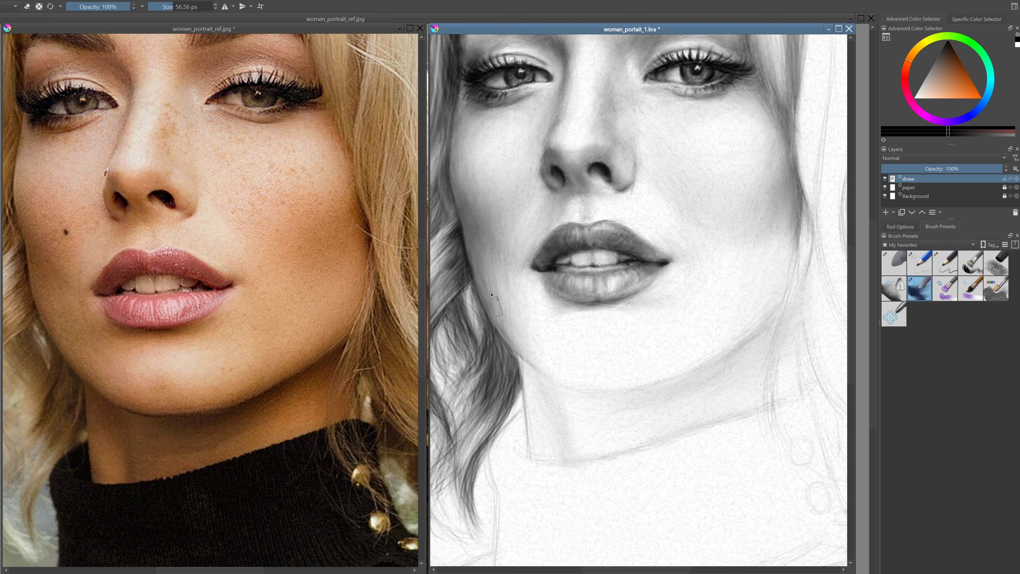
pyautogui.press('/')
pyautogui.press('/')
pyautogui.press('/')
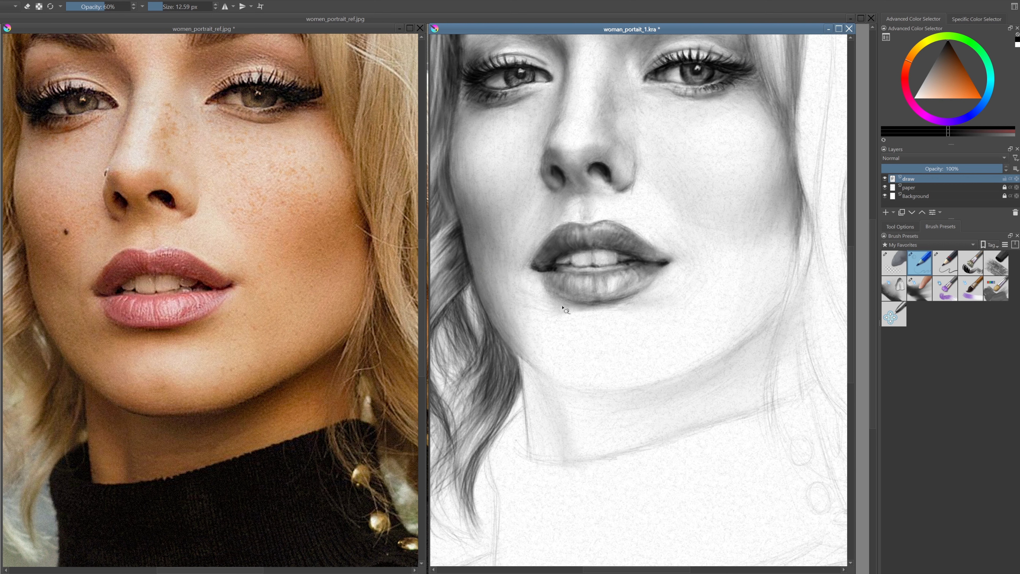
pyautogui.press('/')
pyautogui.press('/')
pyautogui.press('/')
pyautogui.press('/')
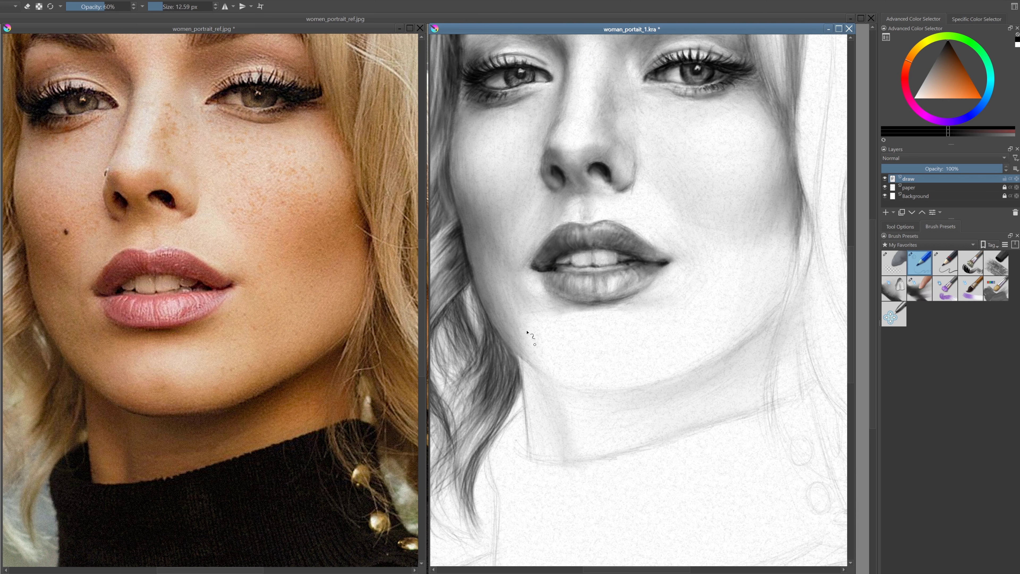
# Blend soft grey shading below the right mouth corner and chin with the large blender
pyautogui.press('/')
pyautogui.press('/')
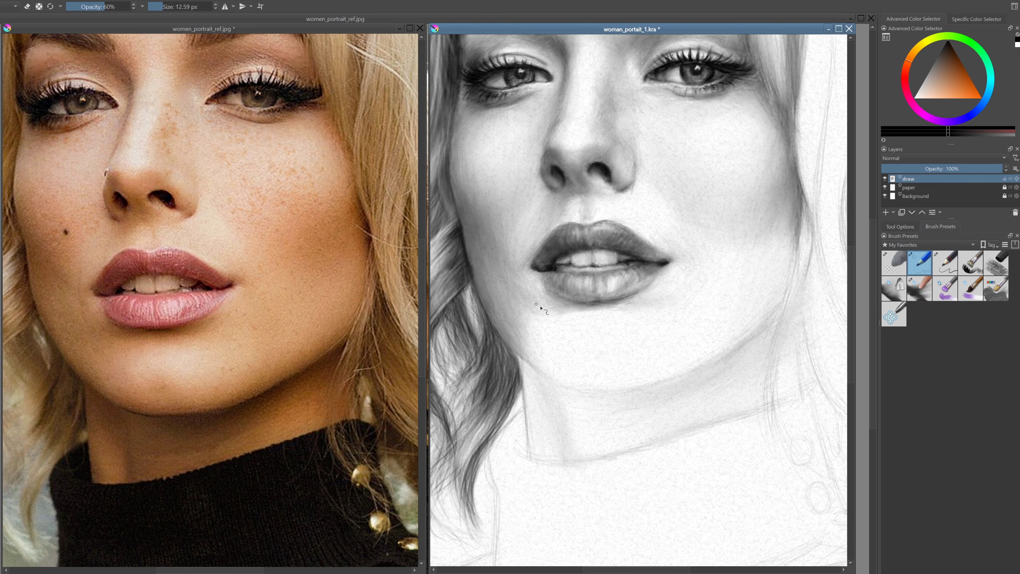
pyautogui.press('/')
pyautogui.press('/')
pyautogui.press('/')
pyautogui.press('/')
pyautogui.press('/')
pyautogui.press('/')
pyautogui.press('/')
pyautogui.press('/')
pyautogui.press('/')
pyautogui.press('/')
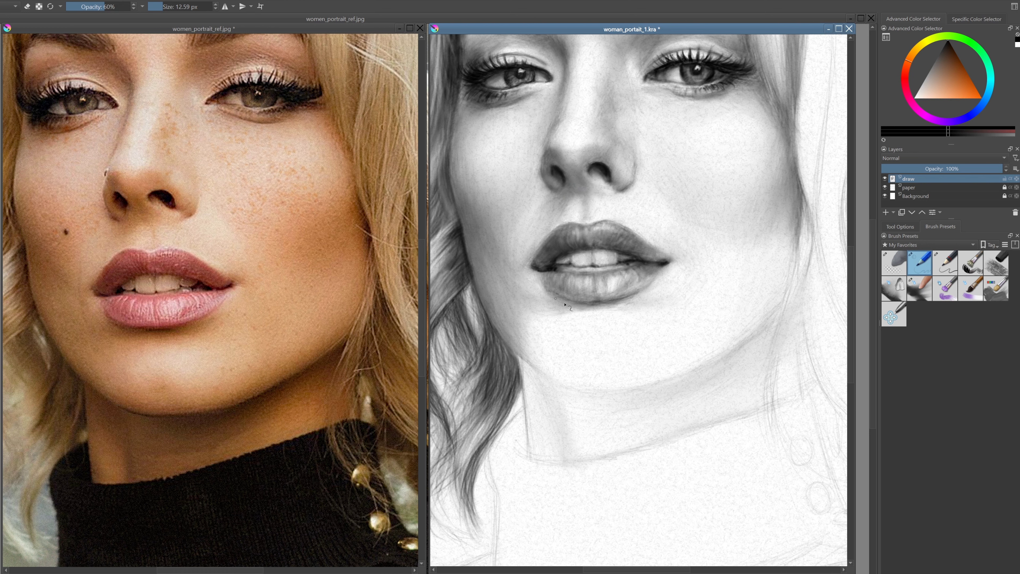
pyautogui.press('/')
pyautogui.press('/')
pyautogui.press('/')
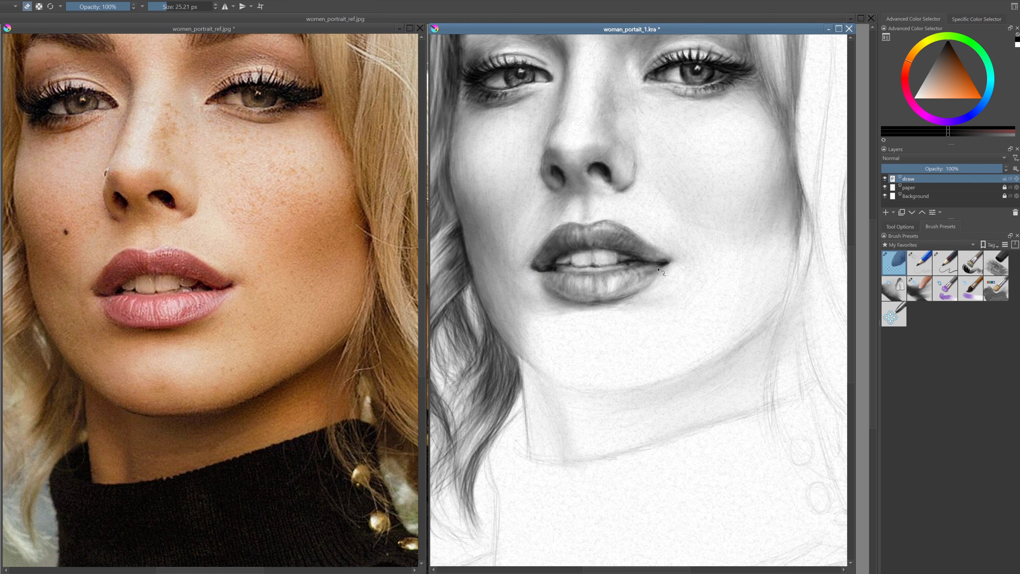
pyautogui.press('/')
pyautogui.moveTo(713, 243); pyautogui.dragTo(682, 254)
pyautogui.moveTo(659, 289); pyautogui.dragTo(625, 324)
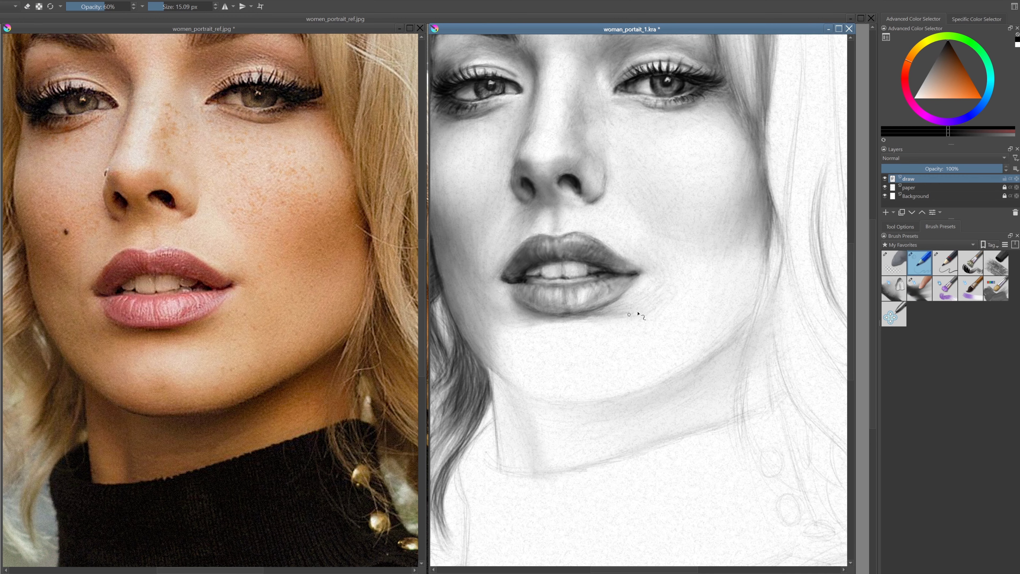
pyautogui.press('/')
pyautogui.press('/')
pyautogui.press('-')
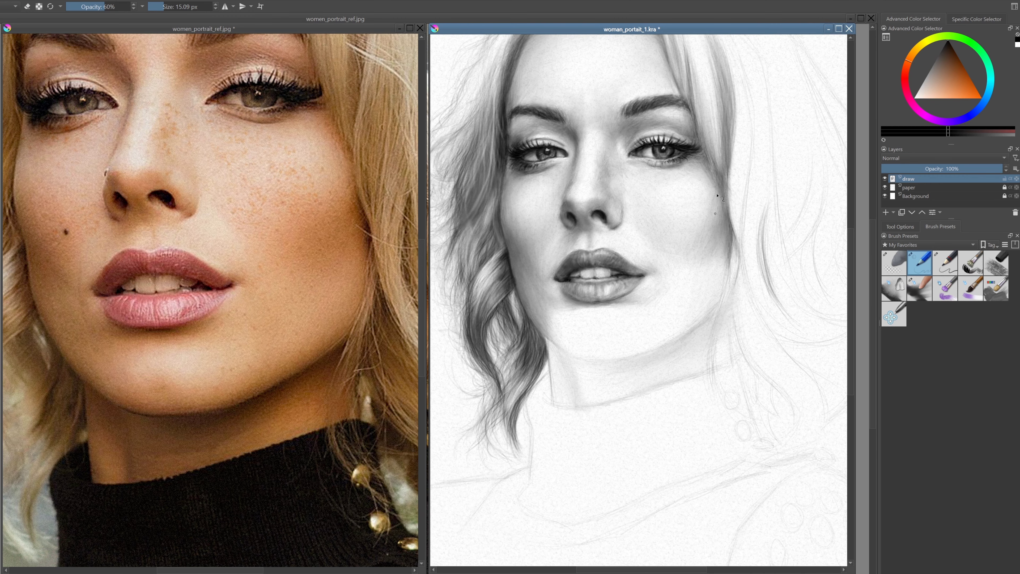
pyautogui.press('/')
pyautogui.press('/')
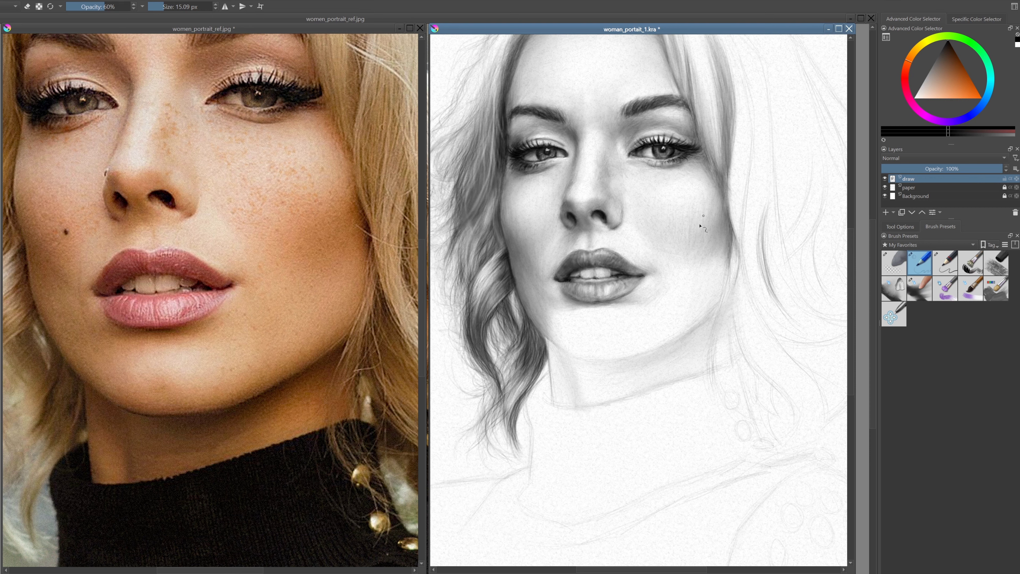
pyautogui.press('/')
pyautogui.press('/')
pyautogui.press('/')
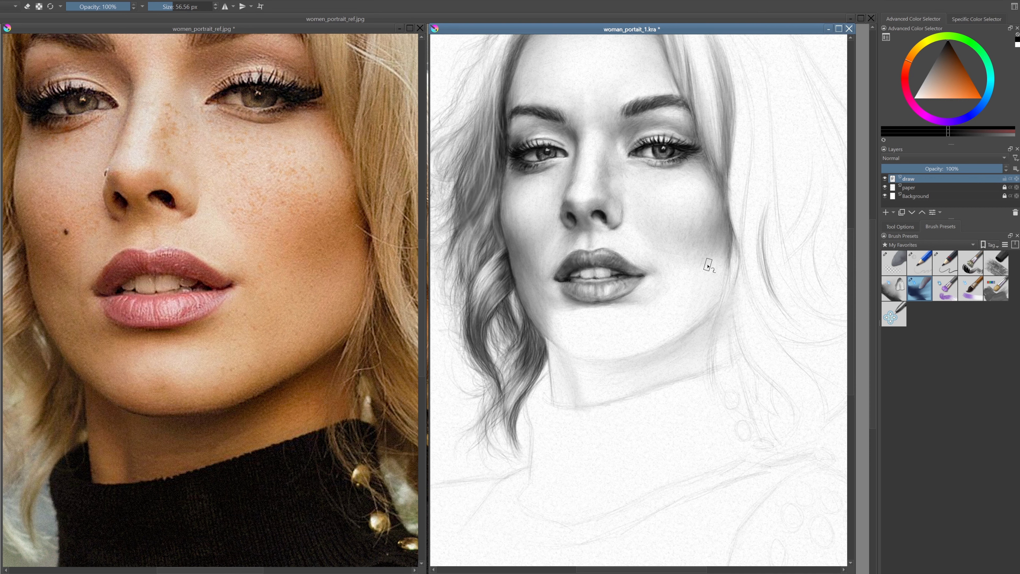
pyautogui.press('/')
pyautogui.press('/')
pyautogui.press('/')
pyautogui.press('/')
# Zoom the canvas out to about 76% so the whole face sits beside the reference
pyautogui.scroll(2, 602, 228)
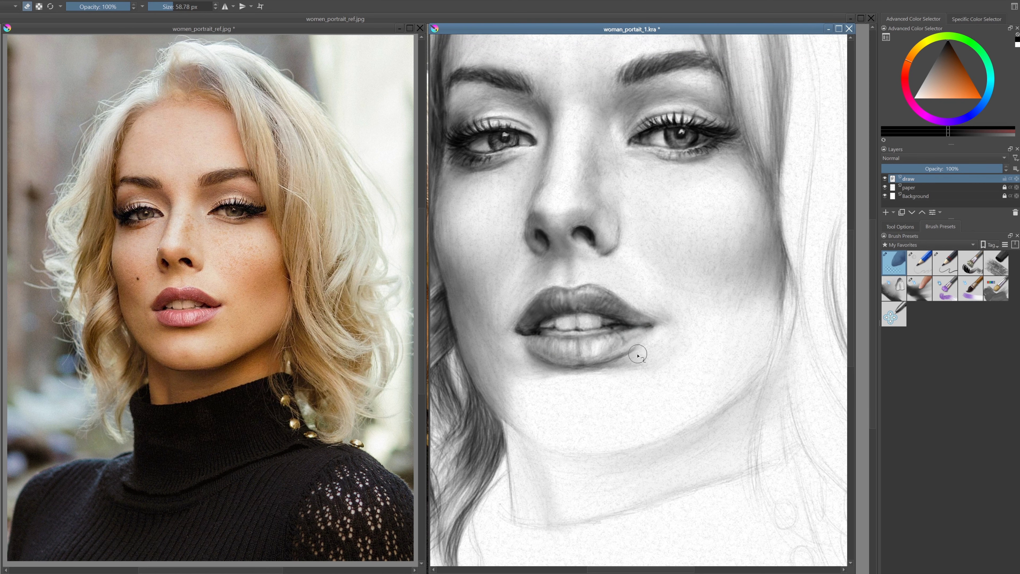
pyautogui.press('/')
pyautogui.scroll(3, 638, 356)
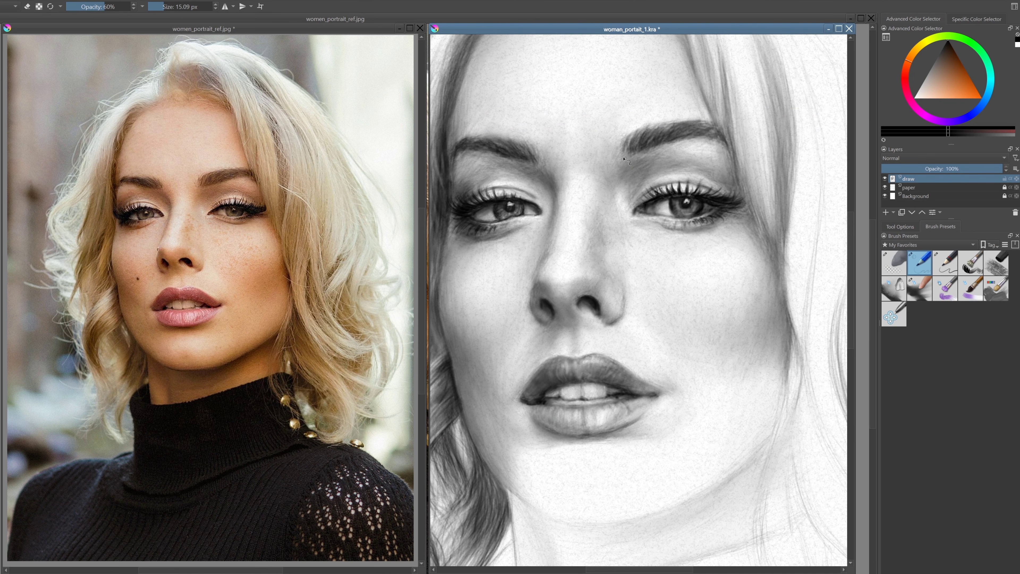
pyautogui.scroll(-2, 453, 158)
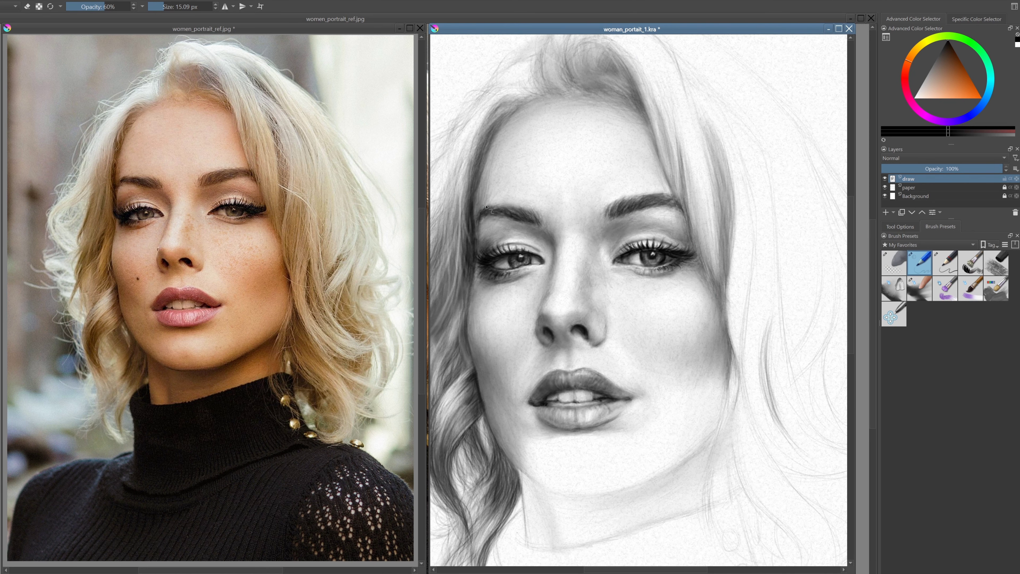
pyautogui.scroll(1, 485, 185)
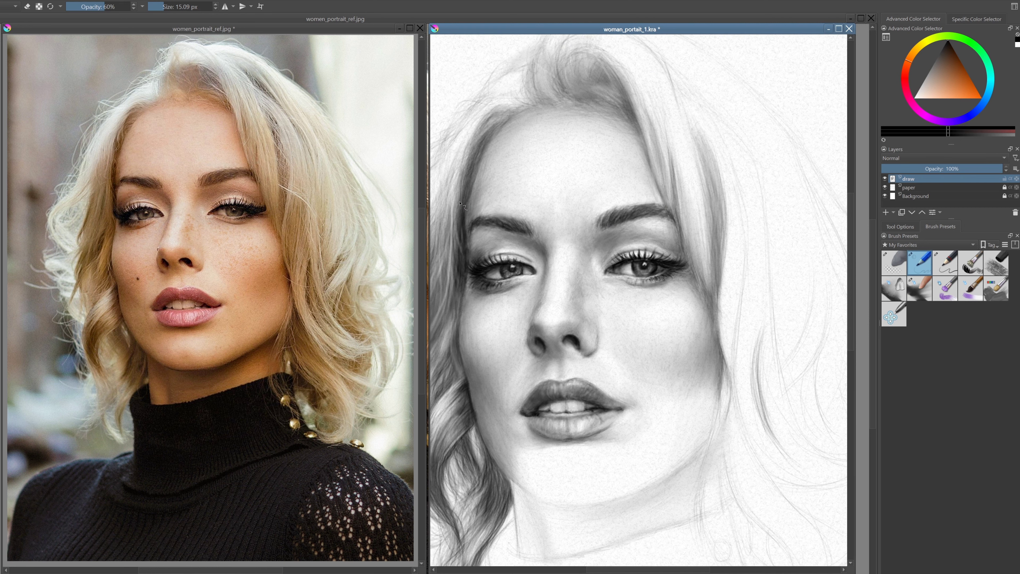
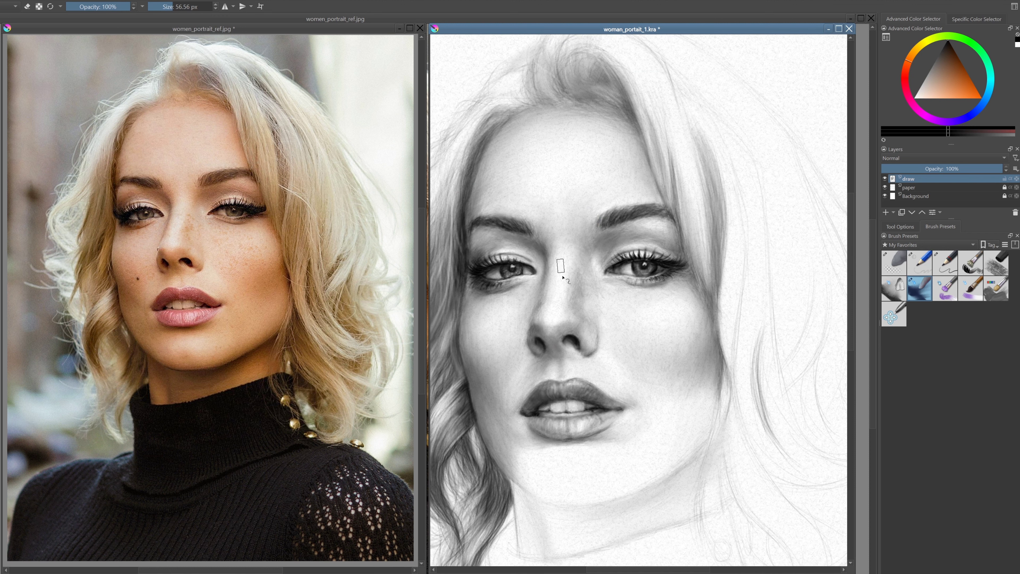
# Alternate between the pencil and soft blending brush presets while adjusting the view
pyautogui.scroll(-1, 589, 309)
pyautogui.scroll(3, 590, 311)
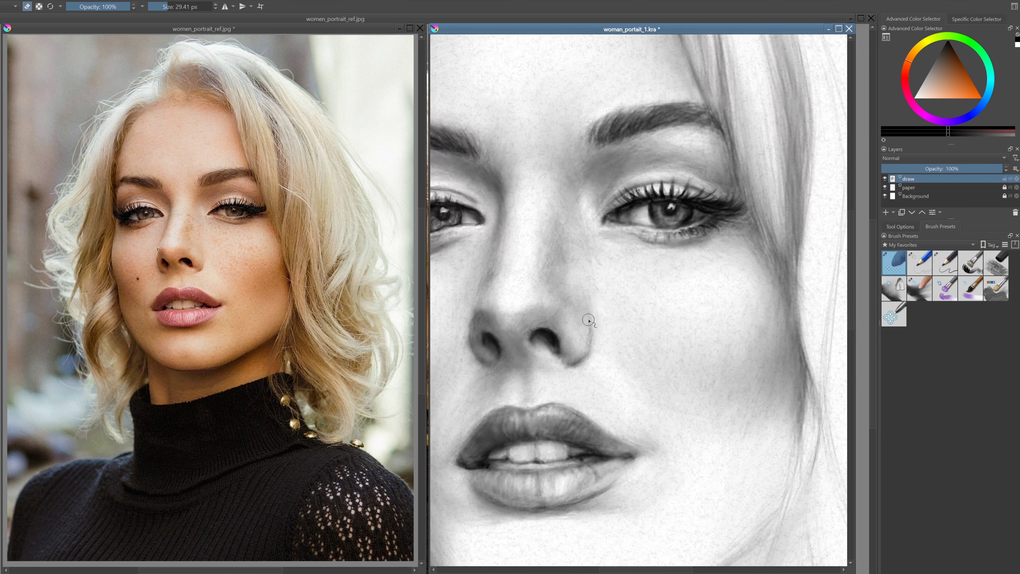
pyautogui.scroll(-4, 498, 342)
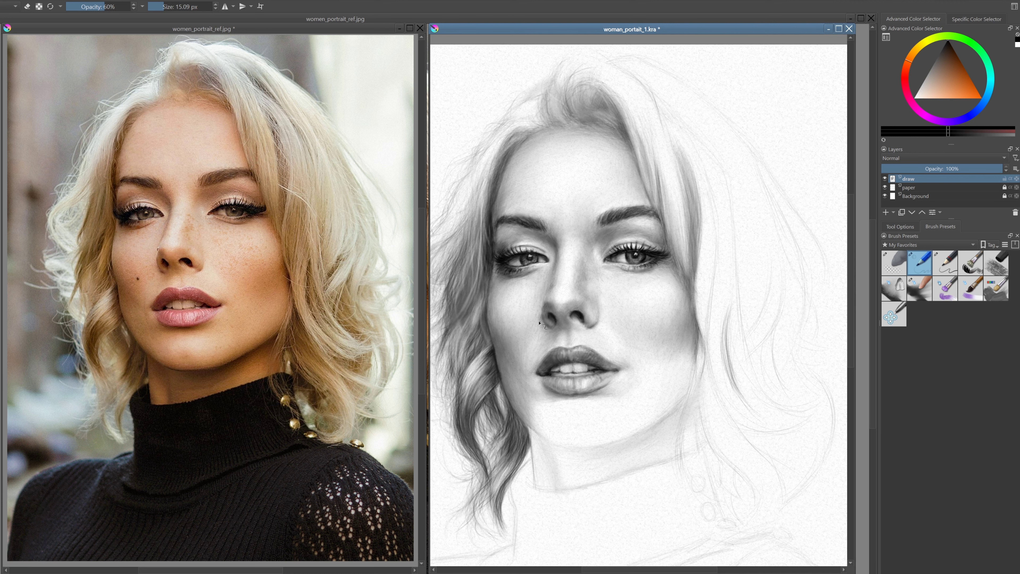
pyautogui.press('/')
pyautogui.scroll(1, 522, 324)
pyautogui.scroll(-3, 522, 324)
pyautogui.scroll(2, 583, 281)
pyautogui.press('/')
pyautogui.press('/')
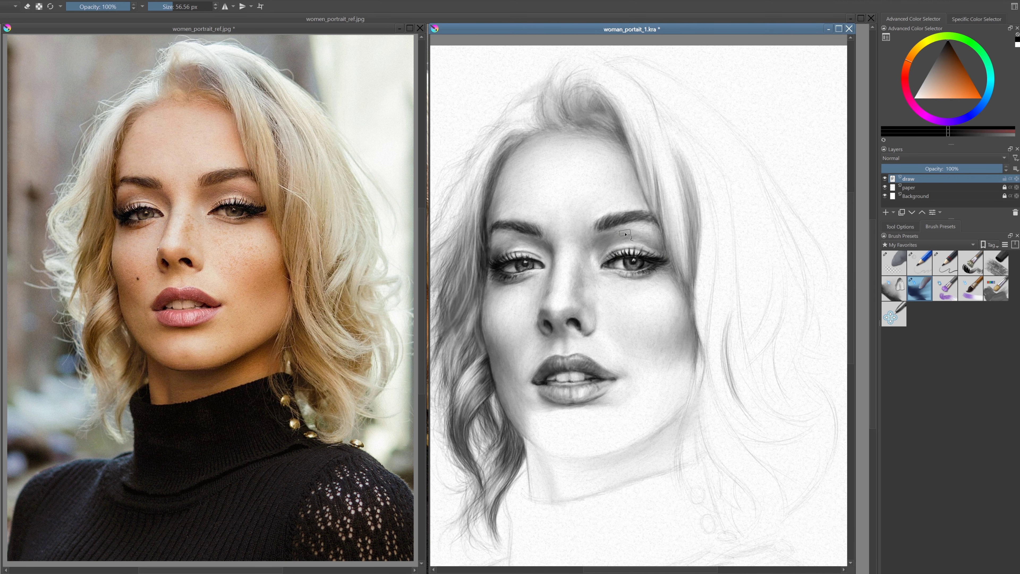
pyautogui.press('/')
pyautogui.press('/')
pyautogui.press('/')
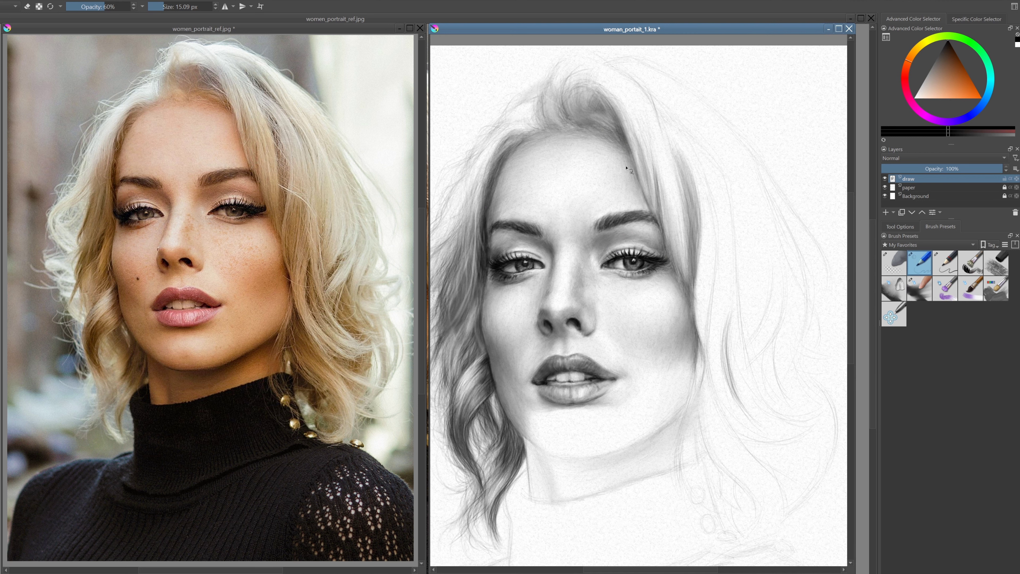
pyautogui.press('/')
pyautogui.scroll(-1, 619, 177)
pyautogui.press('/')
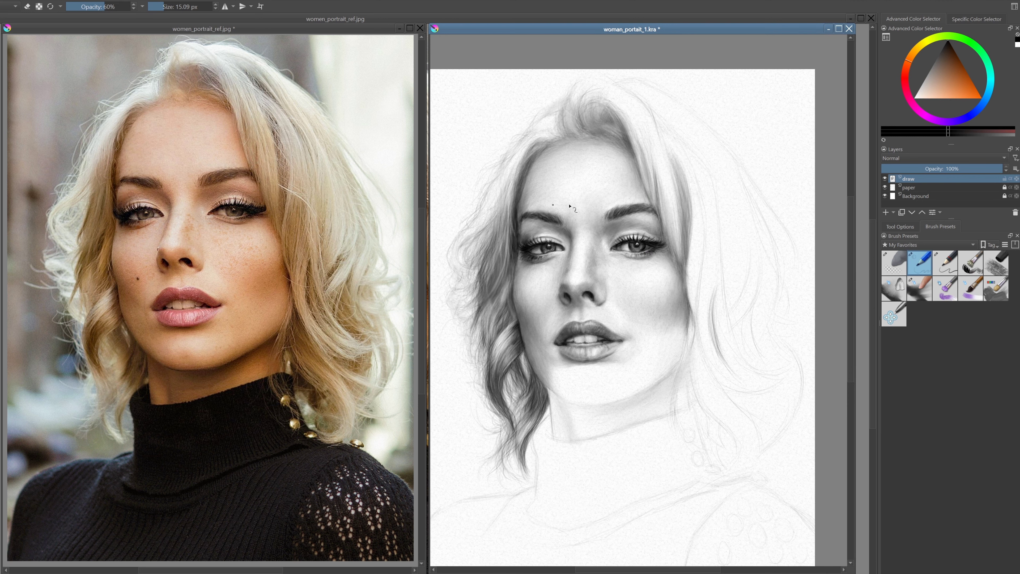
pyautogui.press('/')
pyautogui.press('/')
pyautogui.press('/')
pyautogui.press('/')
pyautogui.press('/')
pyautogui.press('/')
# Darken the hair strands at the top of the head with the pencil brush
pyautogui.press('+')
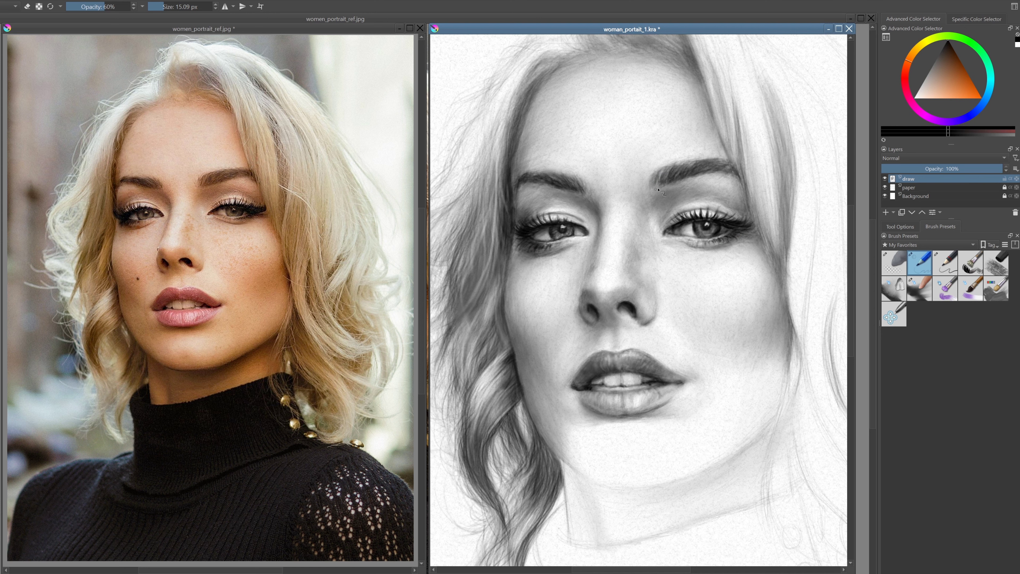
pyautogui.press('-')
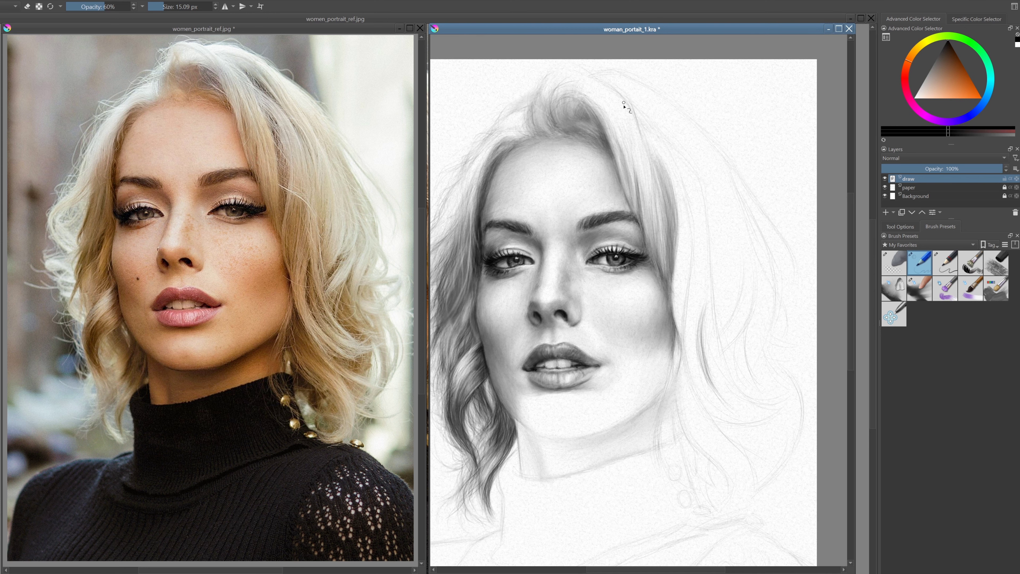
pyautogui.press('+')
pyautogui.press('-')
pyautogui.press('/')
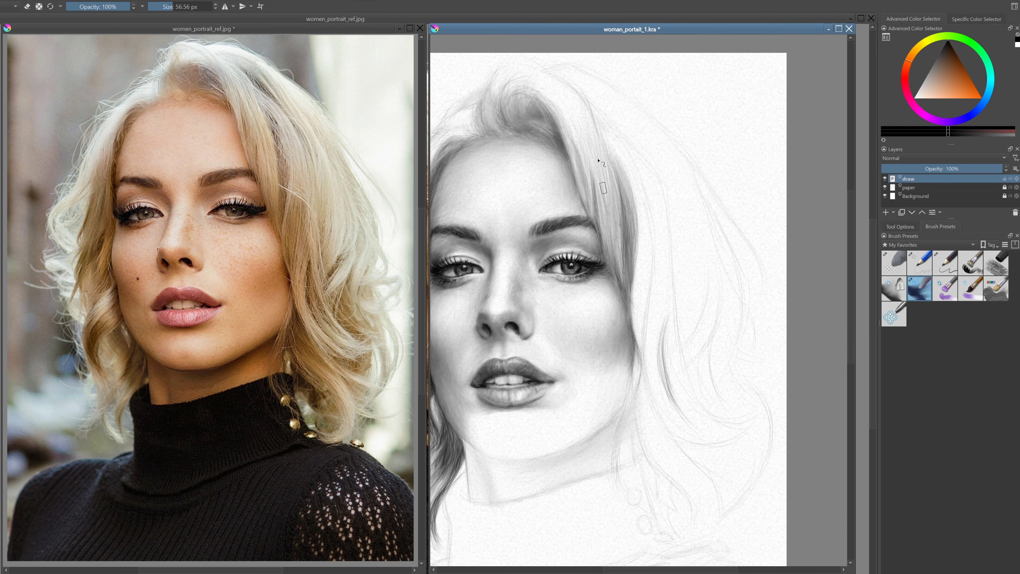
pyautogui.press('/')
pyautogui.moveTo(581, 131); pyautogui.dragTo(612, 275)
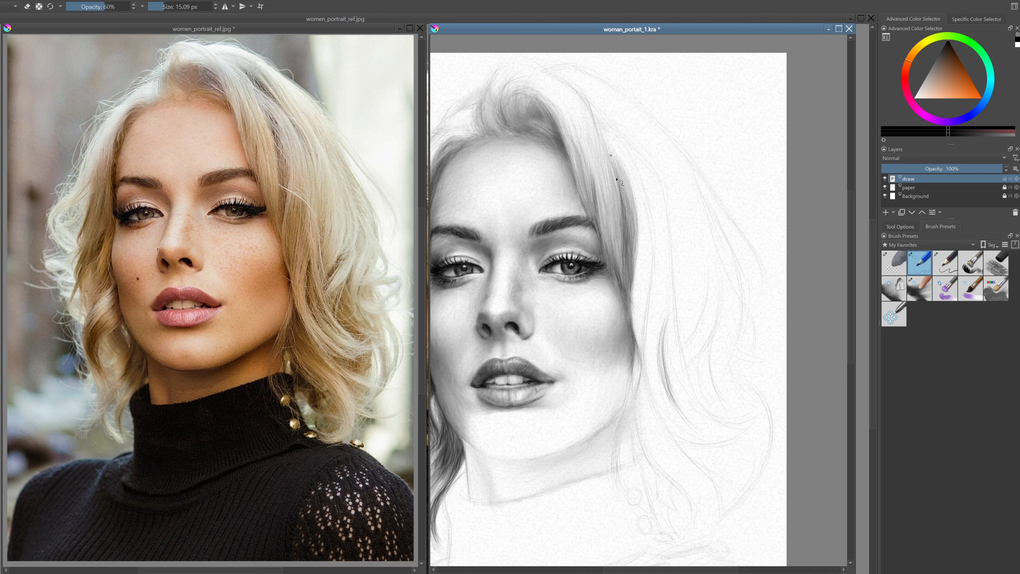
# Darken and strengthen the right cheek and jaw contour
pyautogui.press('+')
pyautogui.press('/')
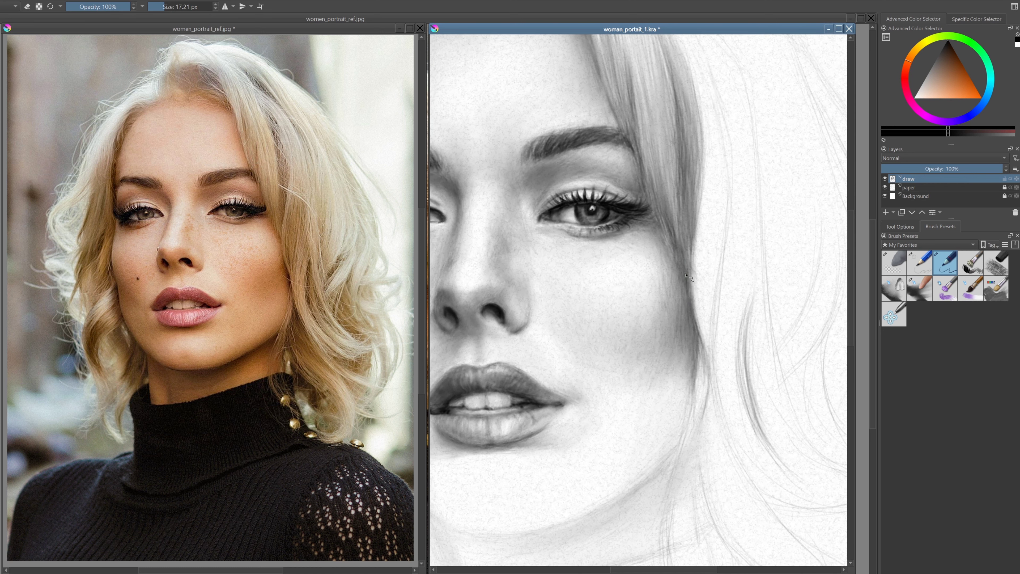
pyautogui.moveTo(671, 229); pyautogui.dragTo(694, 363)
pyautogui.moveTo(681, 283)
pyautogui.mouseDown()
pyautogui.moveTo(695, 352)
pyautogui.moveTo(686, 369)
pyautogui.mouseUp()
pyautogui.press('/')
# Check the portrait by zooming, rotating the canvas sideways and resetting it upright
pyautogui.press('-')
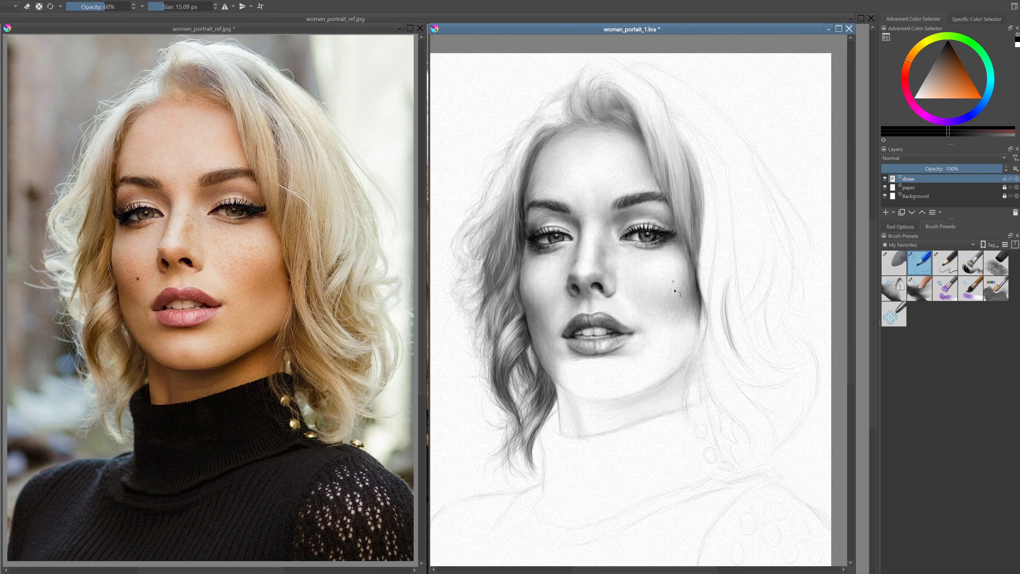
pyautogui.press('+')
pyautogui.hotkey('ctrl', ']')
pyautogui.hotkey('ctrl', ']')
pyautogui.hotkey('ctrl', ']')
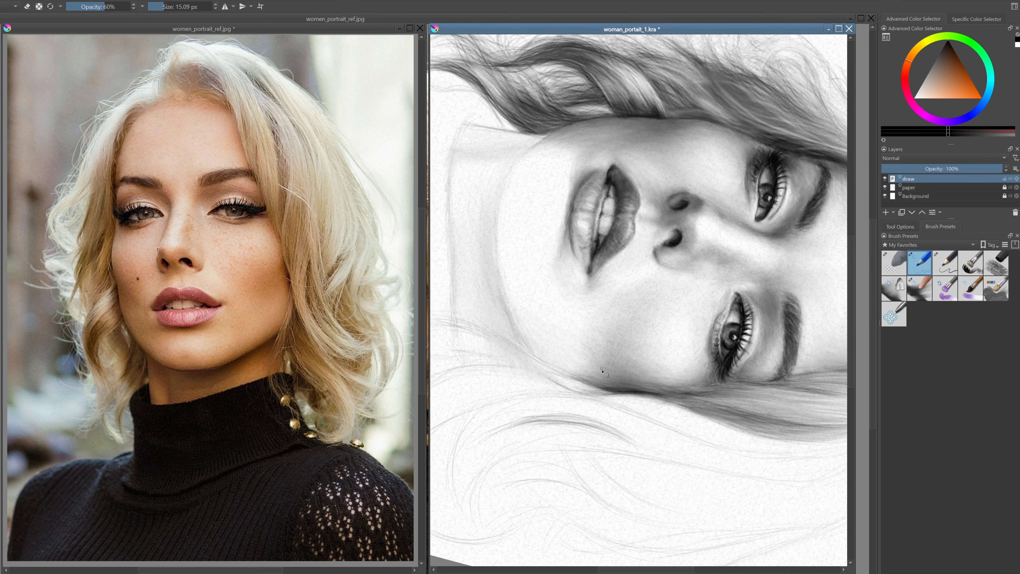
pyautogui.press('5')
pyautogui.press('/')
pyautogui.press('/')
pyautogui.press('/')
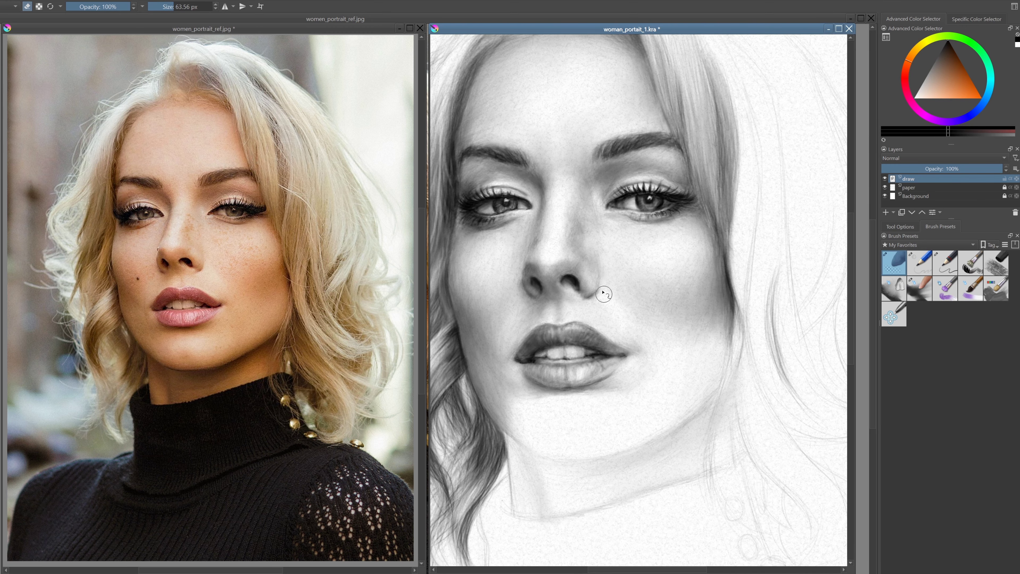
pyautogui.press('/')
pyautogui.press('/')
pyautogui.scroll(-1, 711, 255)
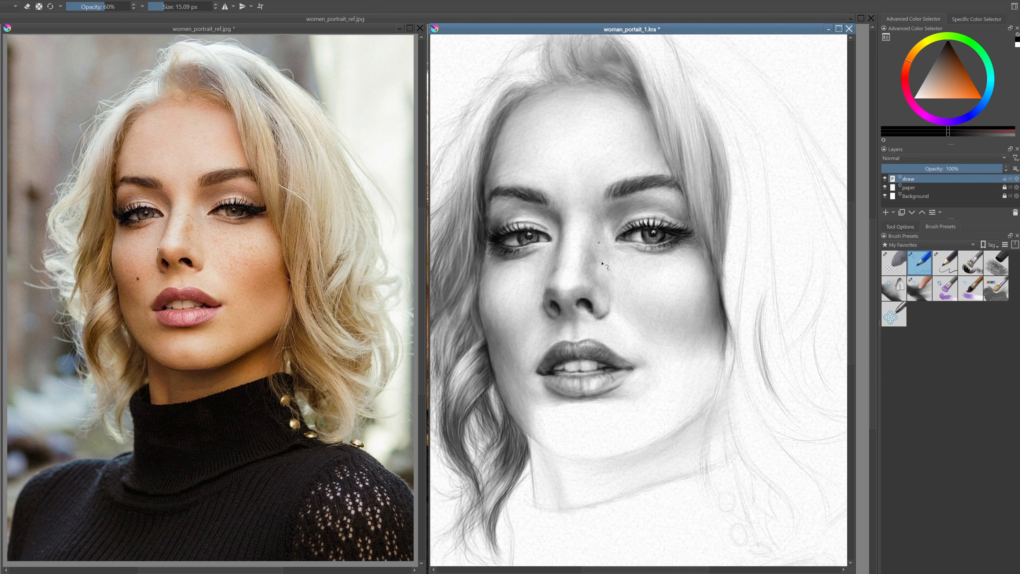
pyautogui.press('/')
pyautogui.press('/')
pyautogui.press('/')
pyautogui.press('/')
pyautogui.press('/')
pyautogui.press('/')
pyautogui.press('/')
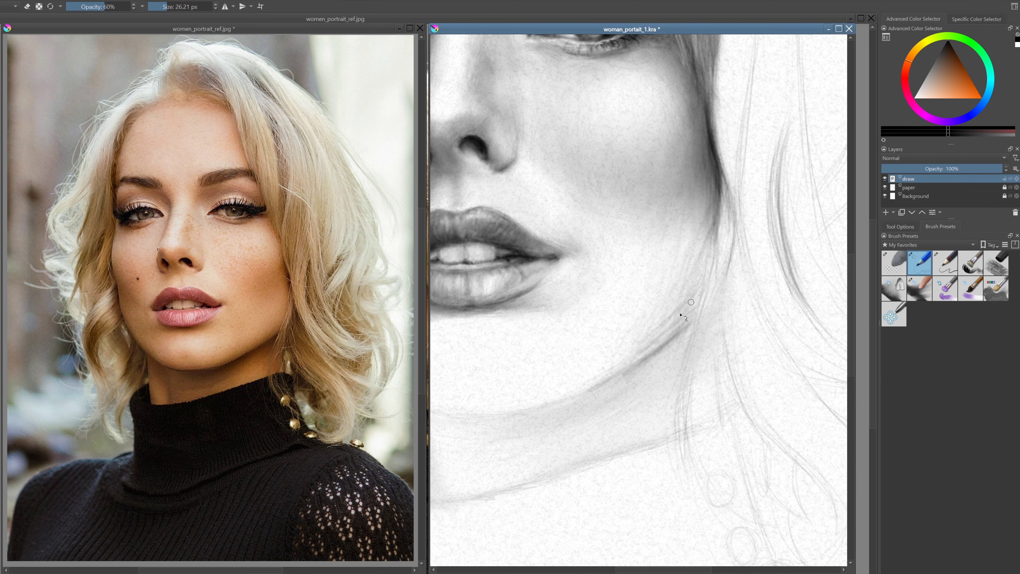
# Switch between the pencil and soft blending presets and zoom onto the lower face
pyautogui.press('/')
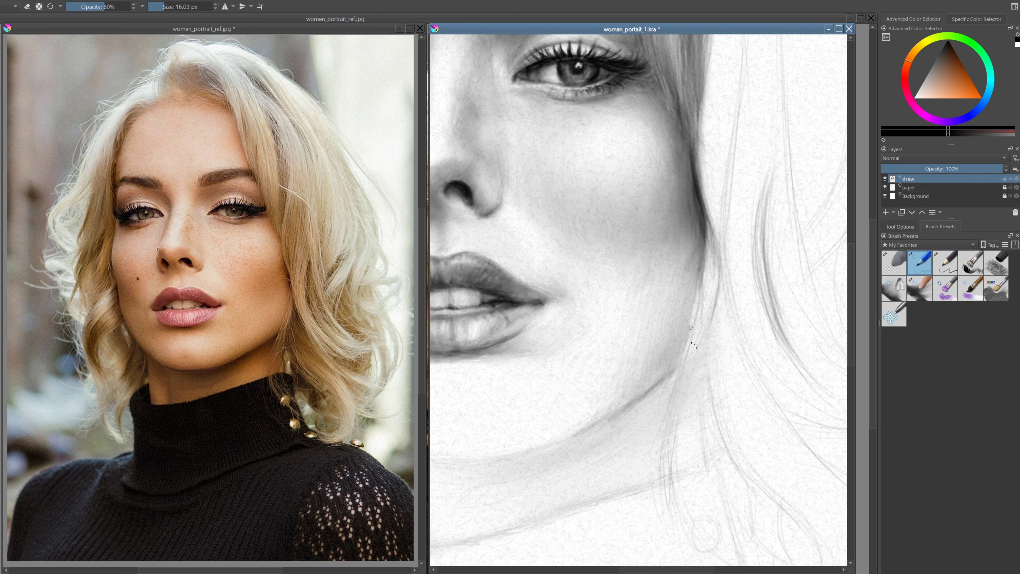
pyautogui.scroll(-1, 691, 342)
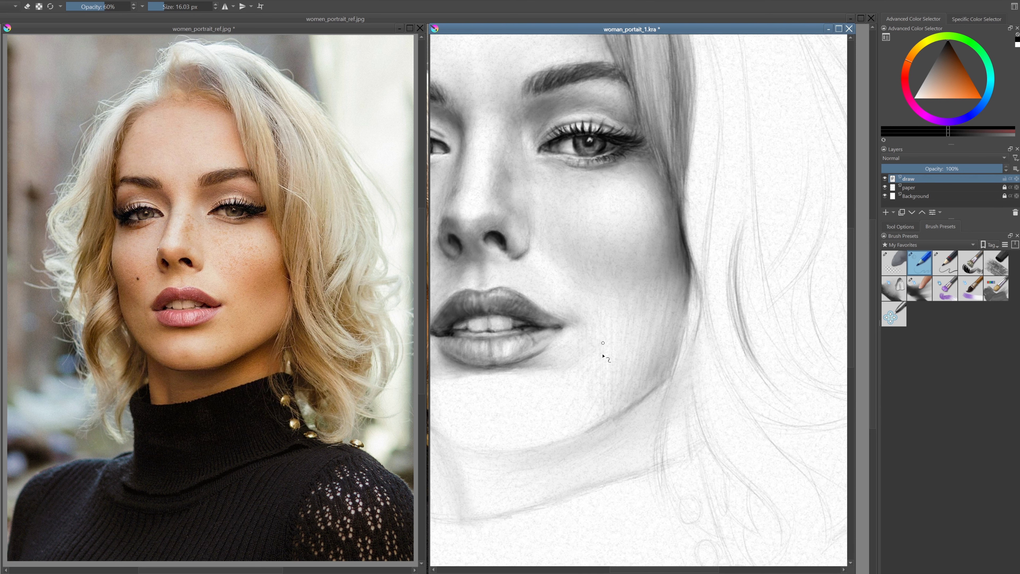
pyautogui.click(928, 263)
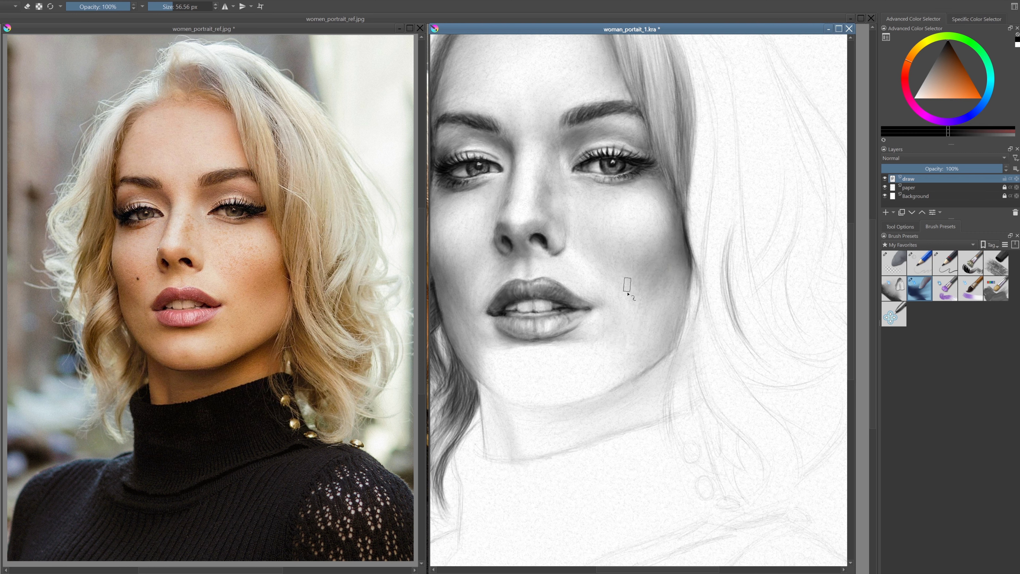
pyautogui.click(920, 286)
pyautogui.press('/')
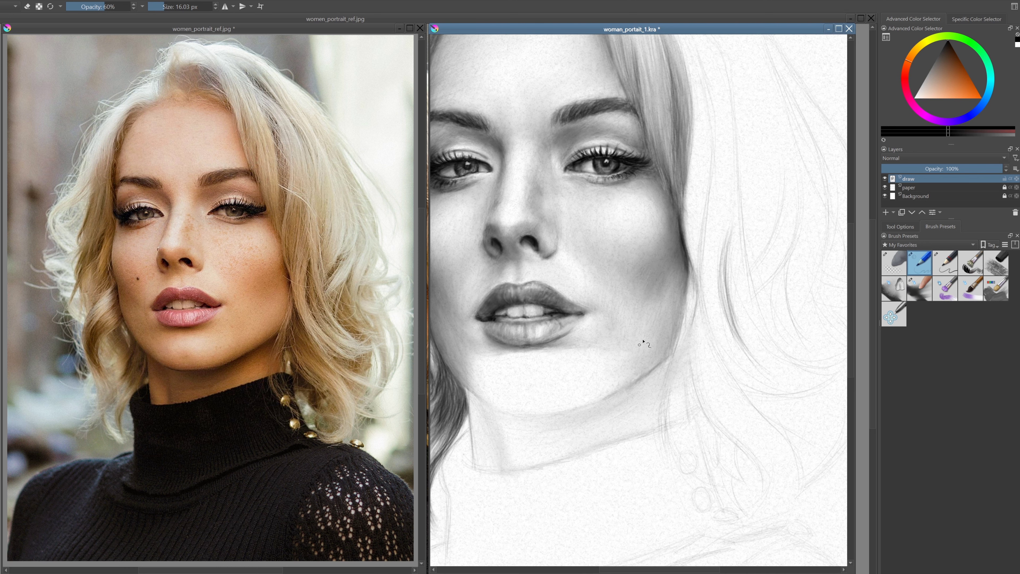
pyautogui.press('/')
pyautogui.press('/')
pyautogui.press('-')
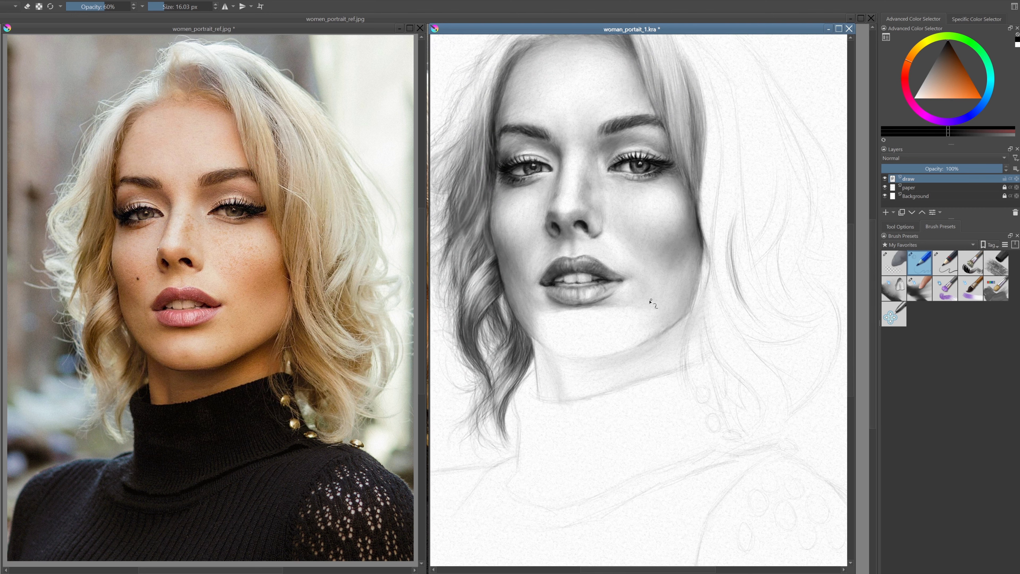
pyautogui.scroll(1, 619, 335)
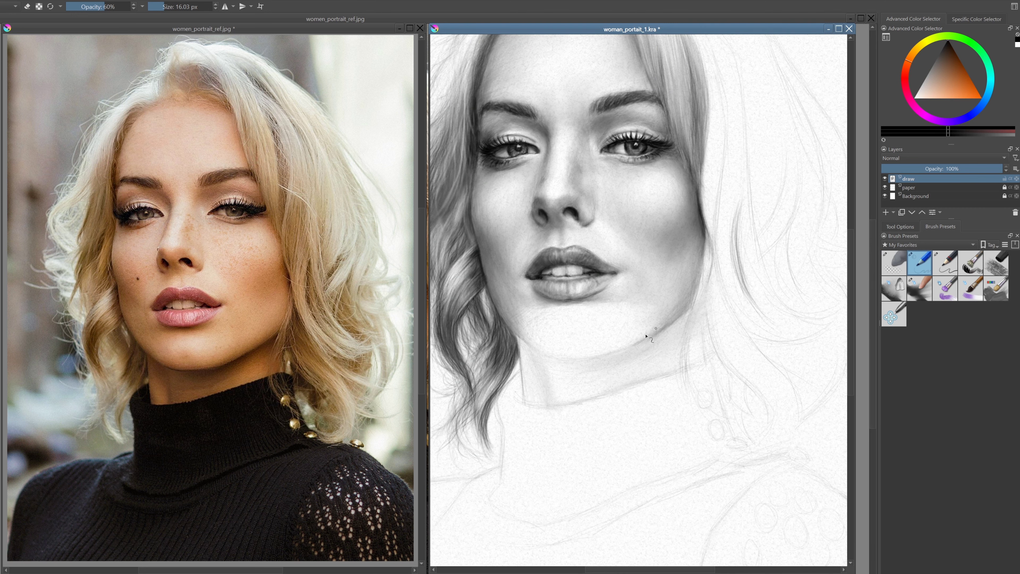
pyautogui.press('/')
# Deepen the shadow along the left edge of the neck
pyautogui.press('/')
pyautogui.scroll(3, 634, 342)
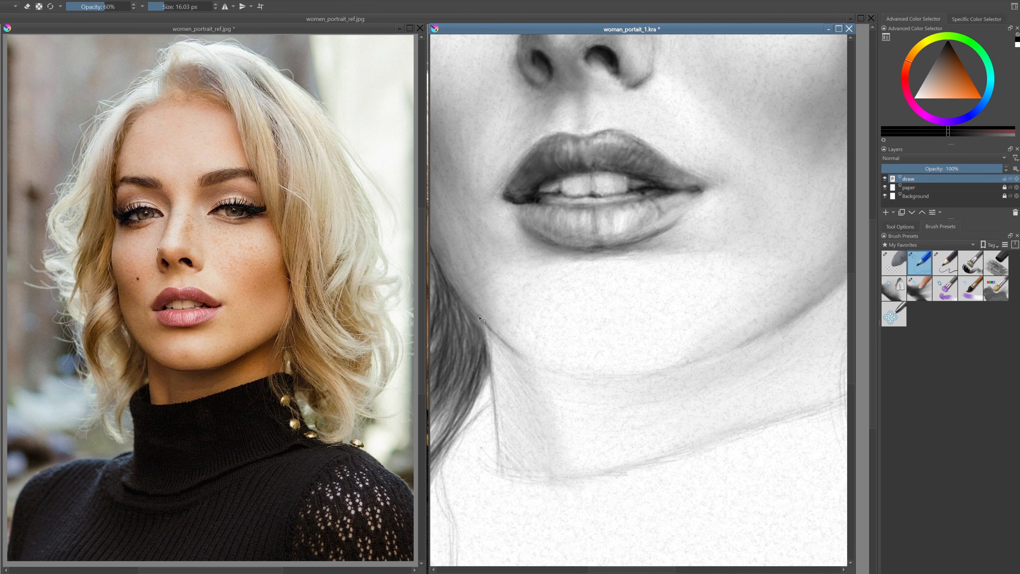
pyautogui.moveTo(500, 383); pyautogui.dragTo(522, 442)
pyautogui.moveTo(502, 353); pyautogui.dragTo(530, 482)
pyautogui.press('/')
pyautogui.scroll(-2, 504, 349)
pyautogui.press('/')
pyautogui.moveTo(500, 345); pyautogui.dragTo(538, 402)
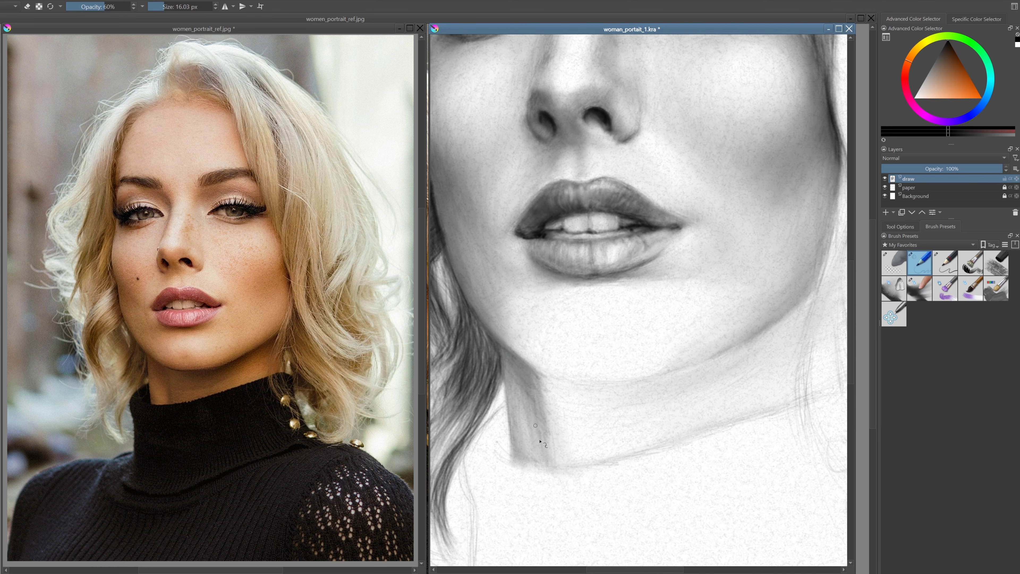
pyautogui.moveTo(506, 350); pyautogui.dragTo(538, 412)
pyautogui.scroll(-3, 558, 369)
pyautogui.scroll(3, 547, 185)
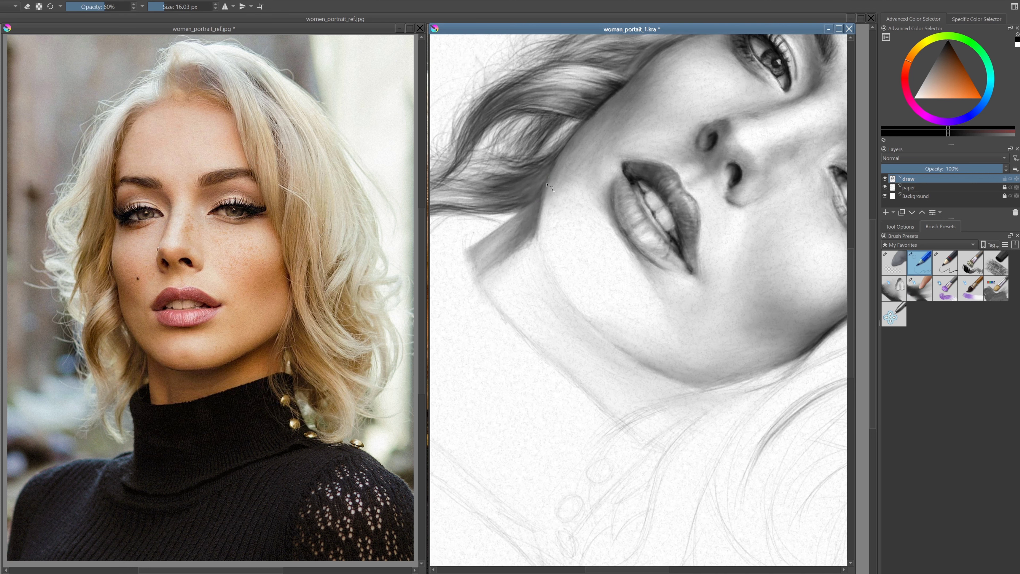
# Darken the cheek, jaw and chin line into a bolder contour, rotating the canvas as needed
pyautogui.moveTo(542, 187); pyautogui.dragTo(547, 258)
pyautogui.press('/')
pyautogui.press('/')
pyautogui.press('6')
pyautogui.press('6')
pyautogui.moveTo(580, 185)
pyautogui.mouseDown()
pyautogui.moveTo(572, 277)
pyautogui.moveTo(574, 198)
pyautogui.mouseUp()
pyautogui.press('5')
pyautogui.moveTo(604, 367)
pyautogui.mouseDown()
pyautogui.moveTo(704, 330)
pyautogui.moveTo(753, 286)
pyautogui.mouseUp()
pyautogui.moveTo(648, 362)
pyautogui.mouseDown()
pyautogui.moveTo(709, 330)
pyautogui.moveTo(638, 338)
pyautogui.mouseUp()
pyautogui.moveTo(706, 265); pyautogui.dragTo(636, 375)
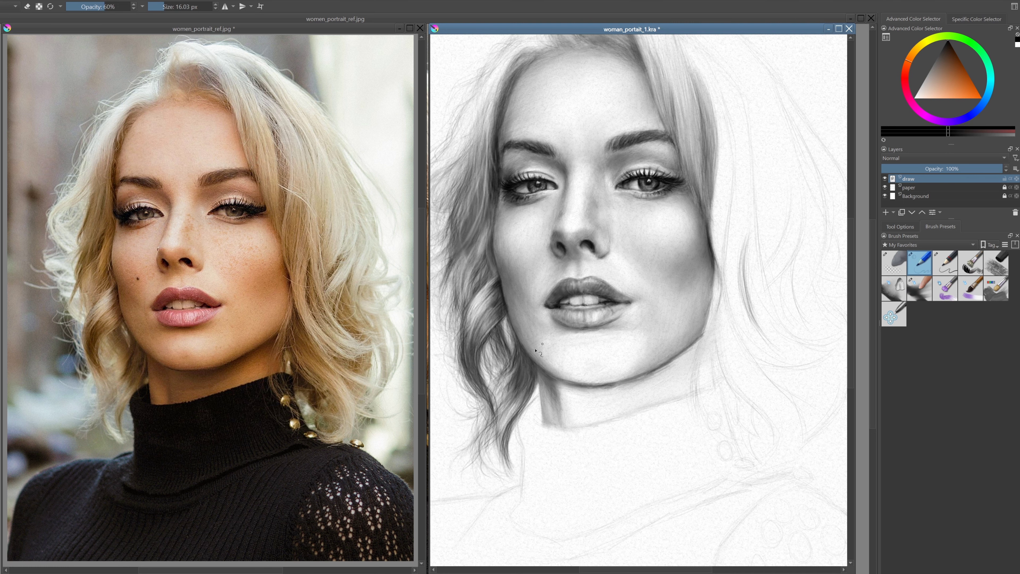
pyautogui.moveTo(601, 373)
pyautogui.mouseDown()
pyautogui.moveTo(568, 232)
pyautogui.moveTo(564, 257)
pyautogui.mouseUp()
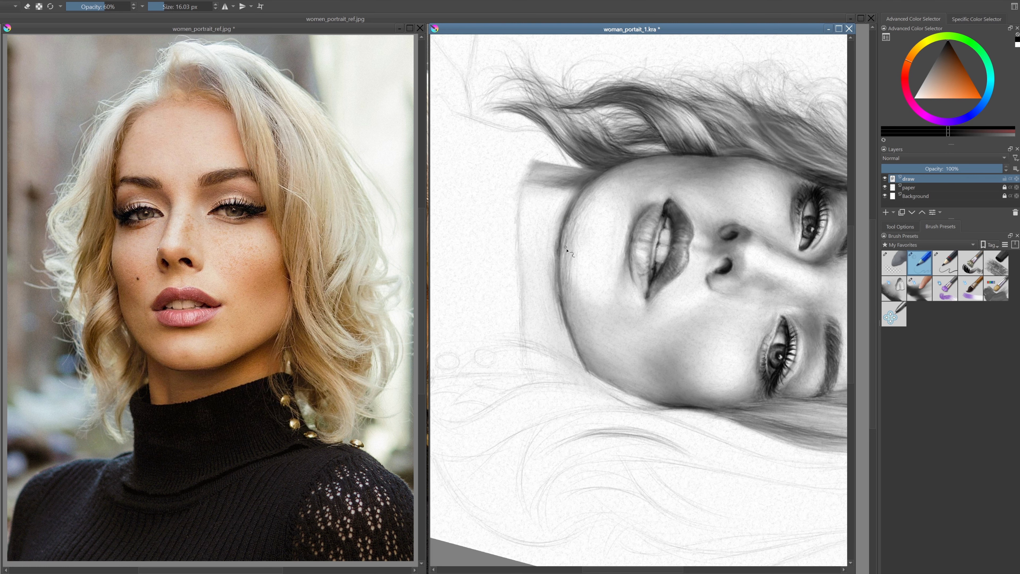
pyautogui.press('/')
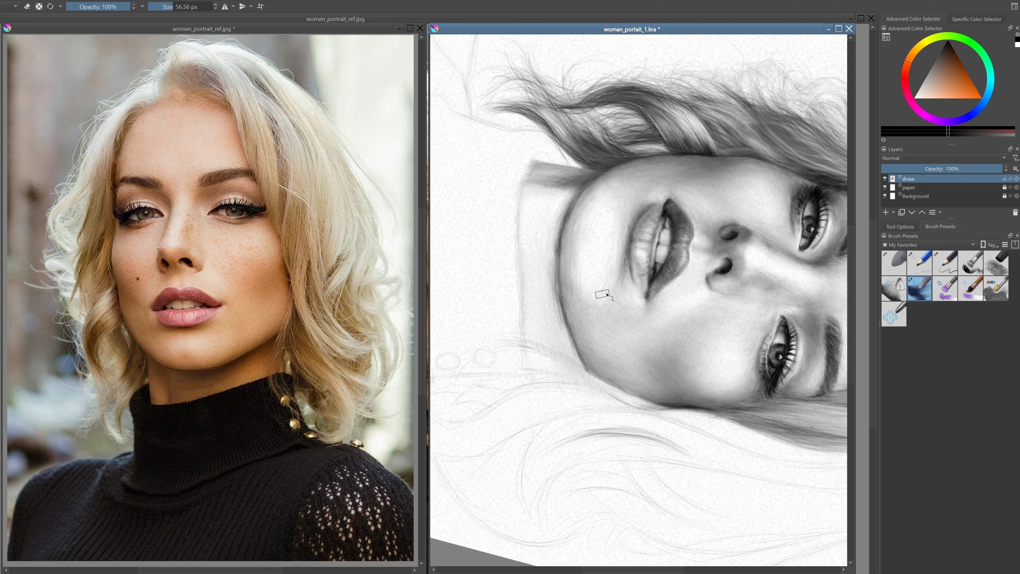
pyautogui.press('/')
pyautogui.moveTo(626, 235); pyautogui.dragTo(641, 195)
pyautogui.press('5')
pyautogui.press('/')
pyautogui.press('/')
pyautogui.press('5')
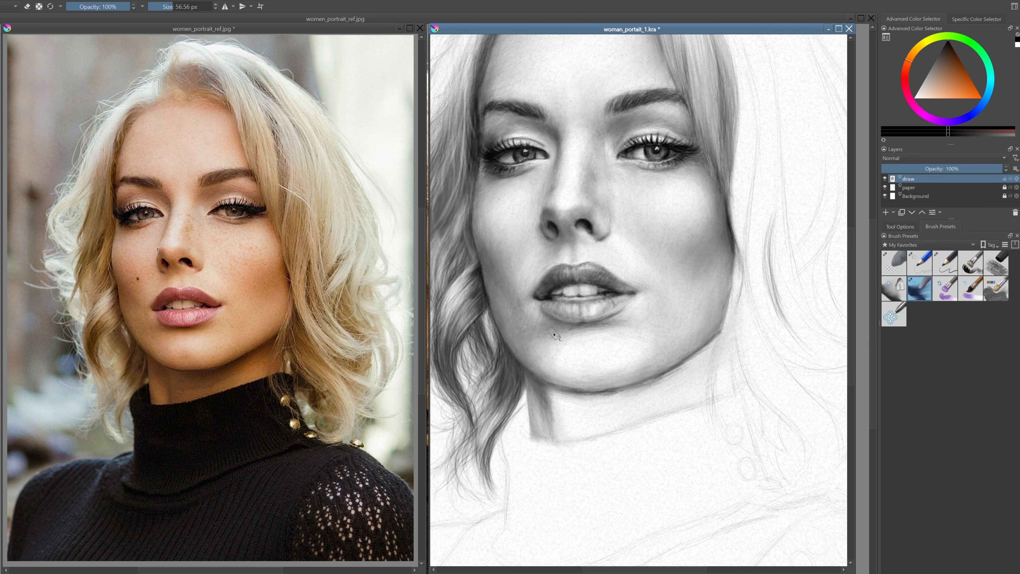
pyautogui.scroll(-1, 568, 338)
pyautogui.press('/')
pyautogui.press('/')
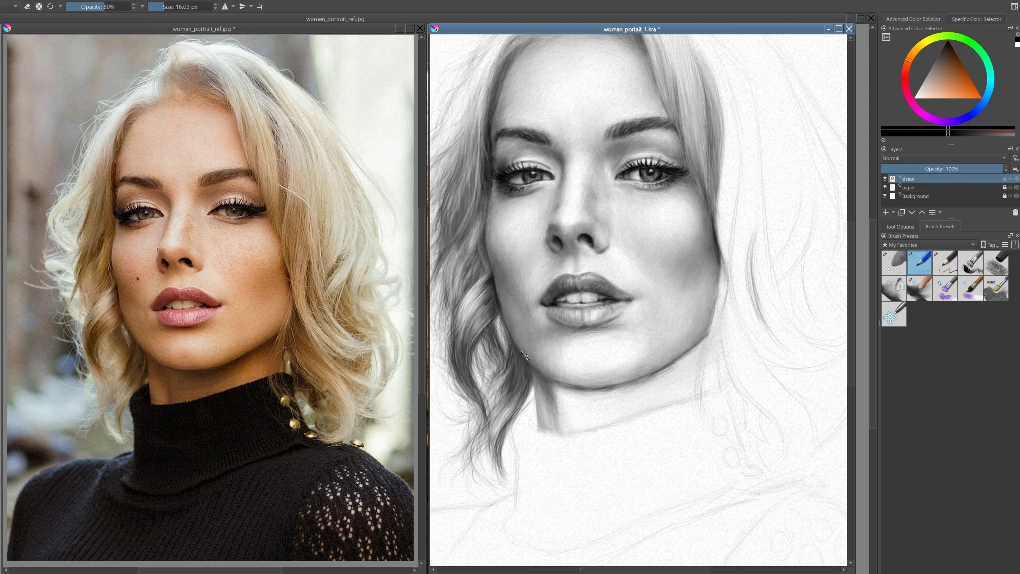
pyautogui.scroll(5, 532, 373)
pyautogui.scroll(-6, 539, 276)
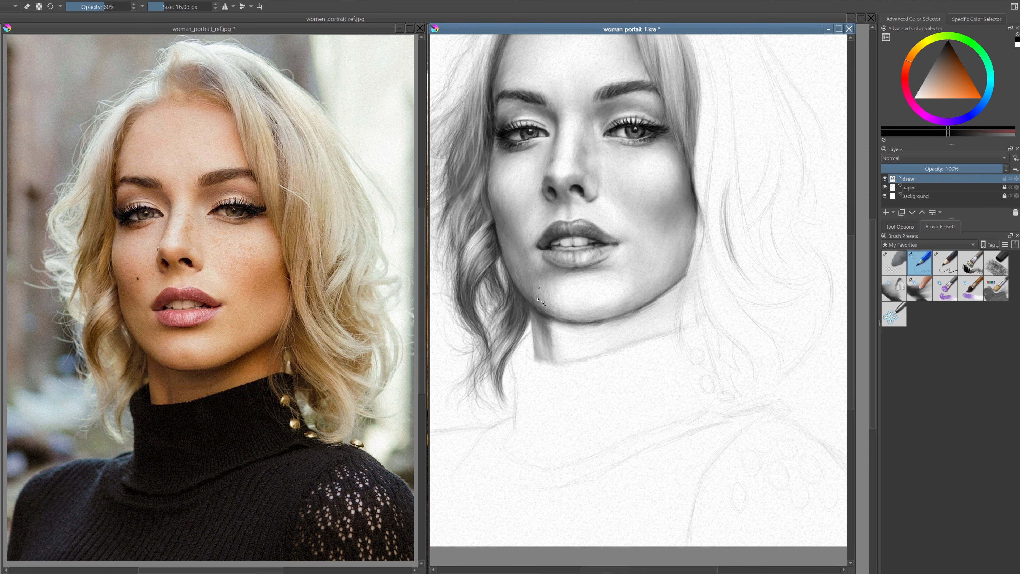
pyautogui.moveTo(538, 300); pyautogui.dragTo(597, 234)
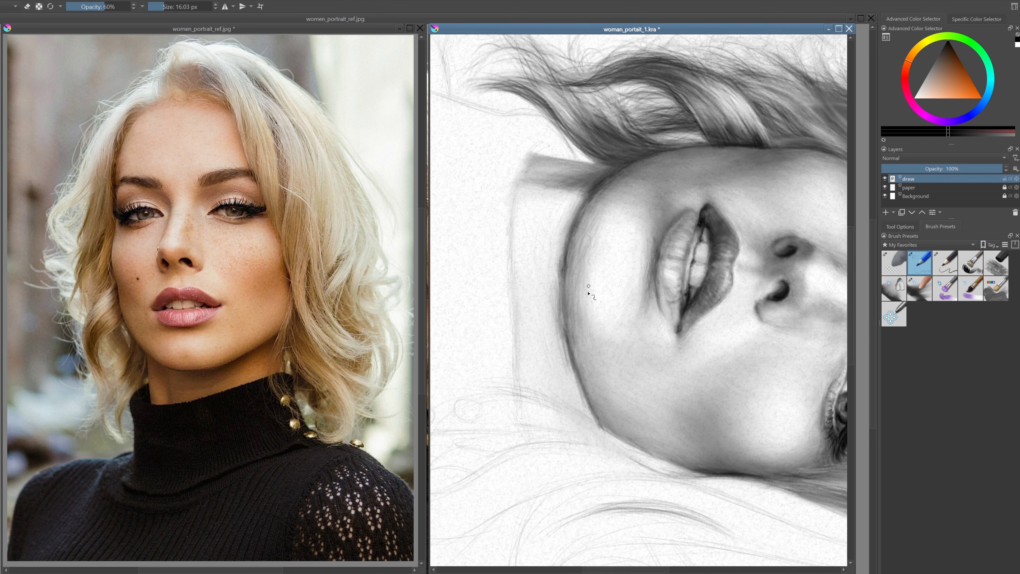
pyautogui.press('/')
pyautogui.press('5')
pyautogui.press('/')
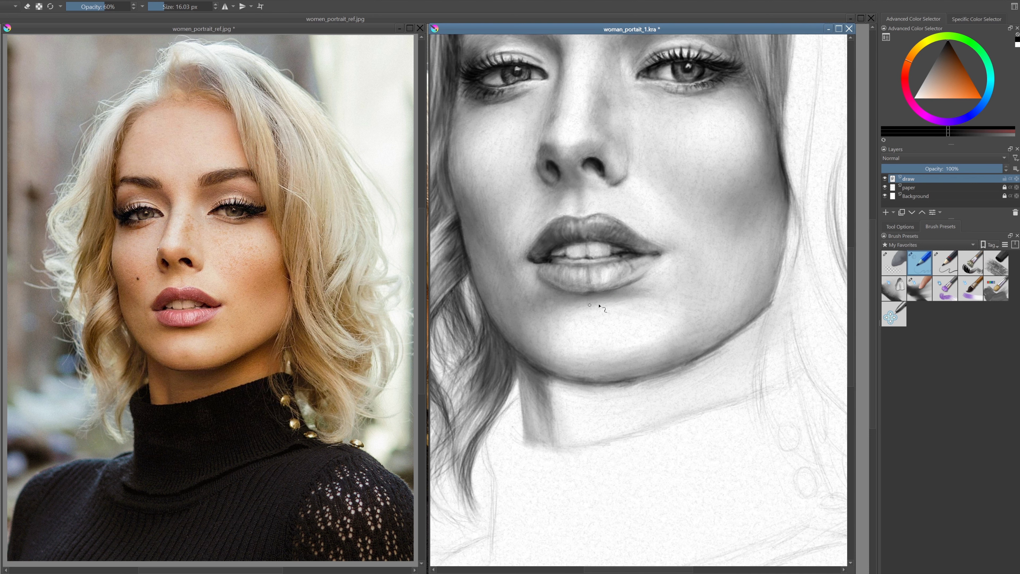
pyautogui.press('/')
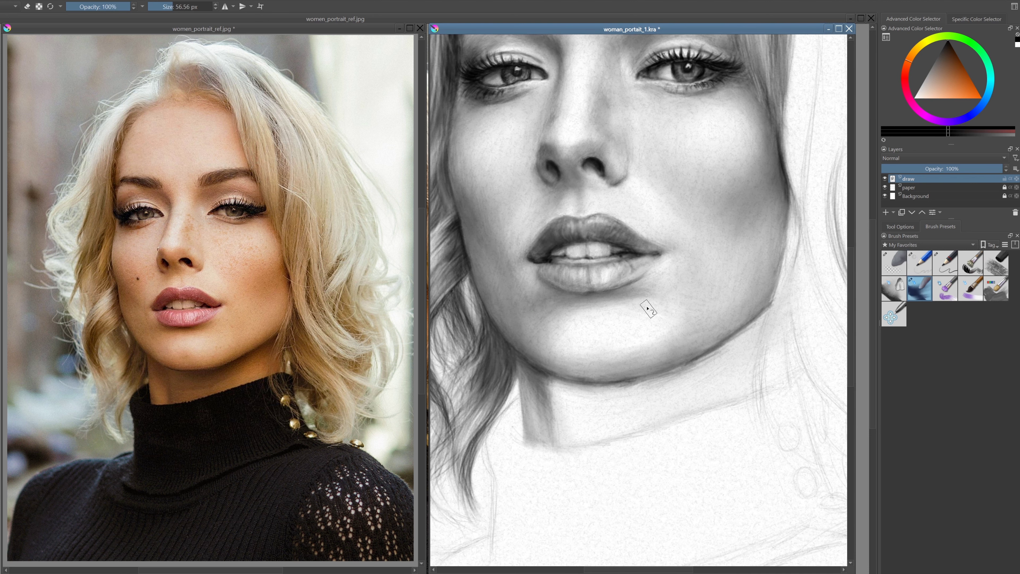
pyautogui.press('/')
pyautogui.press('/')
pyautogui.press('/')
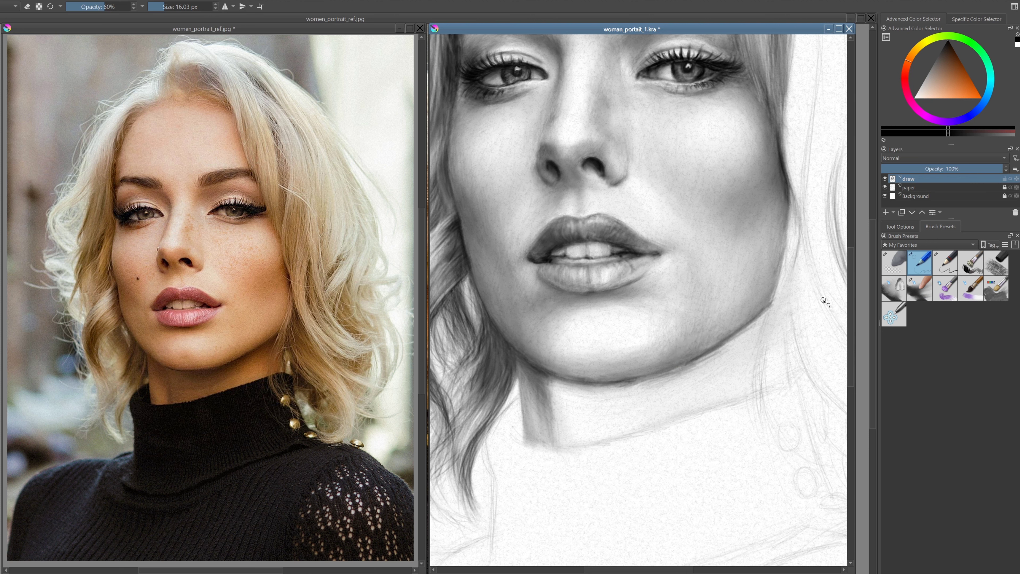
pyautogui.press('/')
pyautogui.press('/')
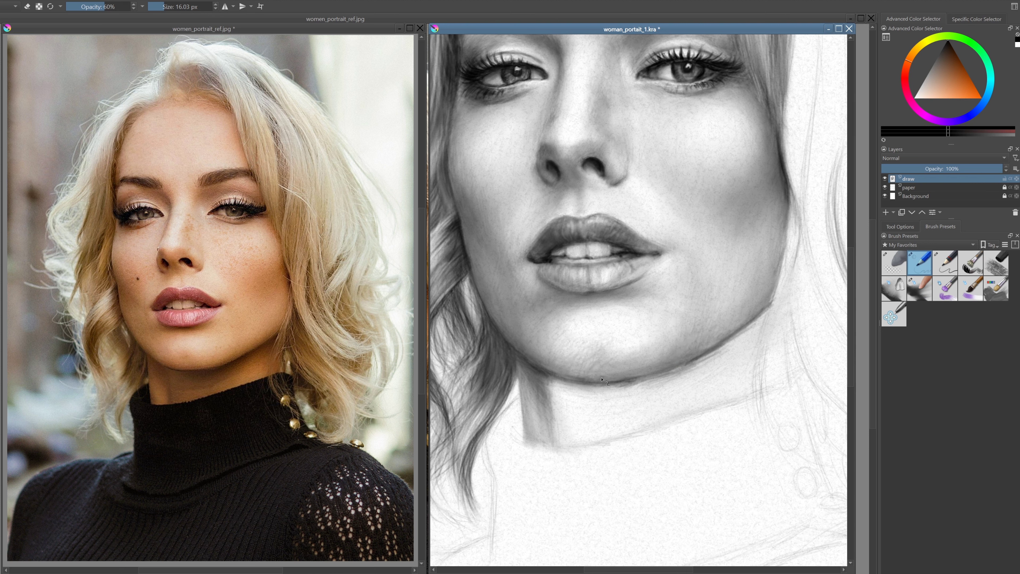
pyautogui.press('/')
pyautogui.press('/')
pyautogui.press('/')
pyautogui.press('/')
pyautogui.press('/')
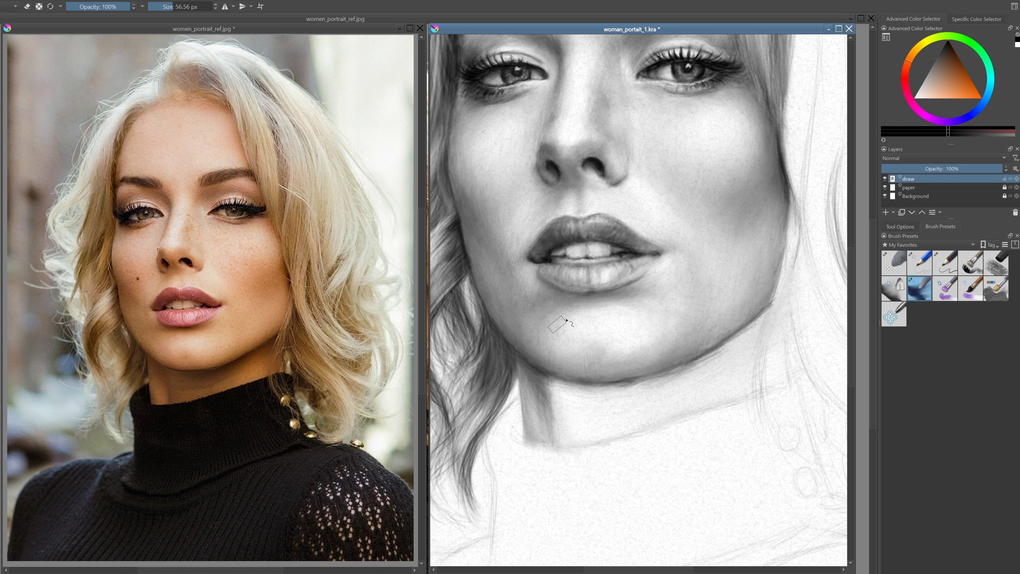
pyautogui.press('/')
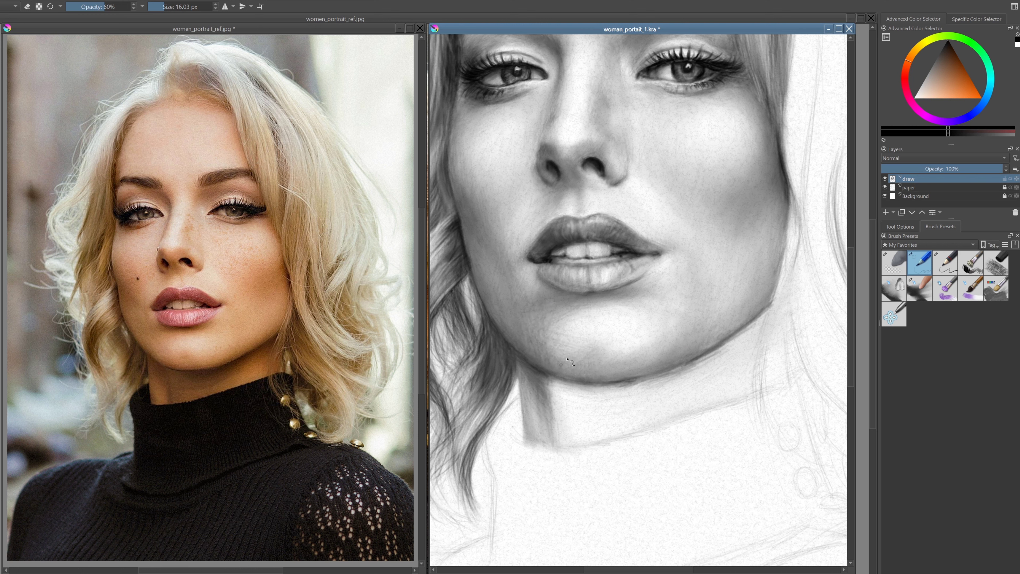
pyautogui.press('/')
pyautogui.press('/')
pyautogui.press('/')
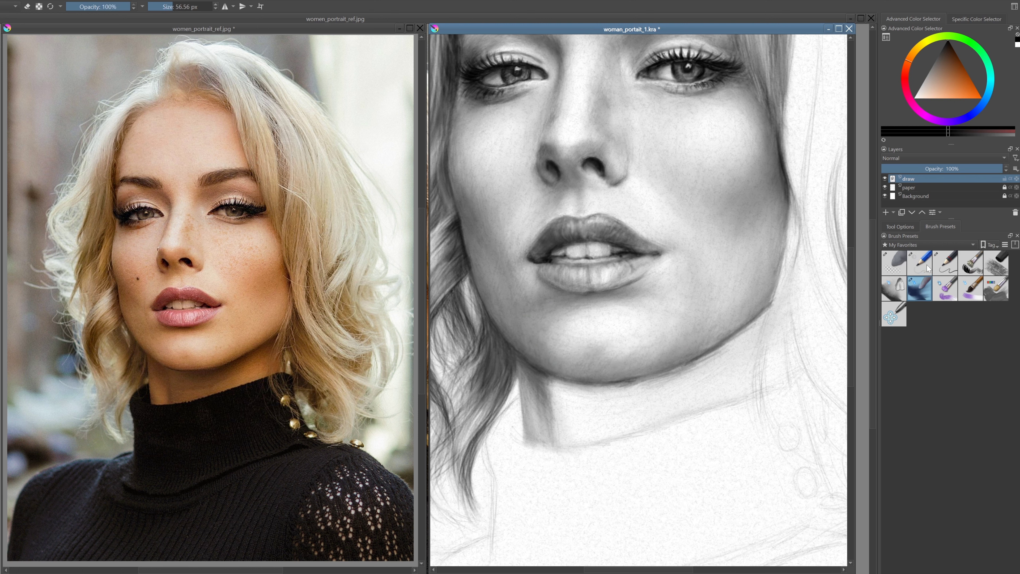
pyautogui.hotkey('ctrl', ']')
pyautogui.press('/')
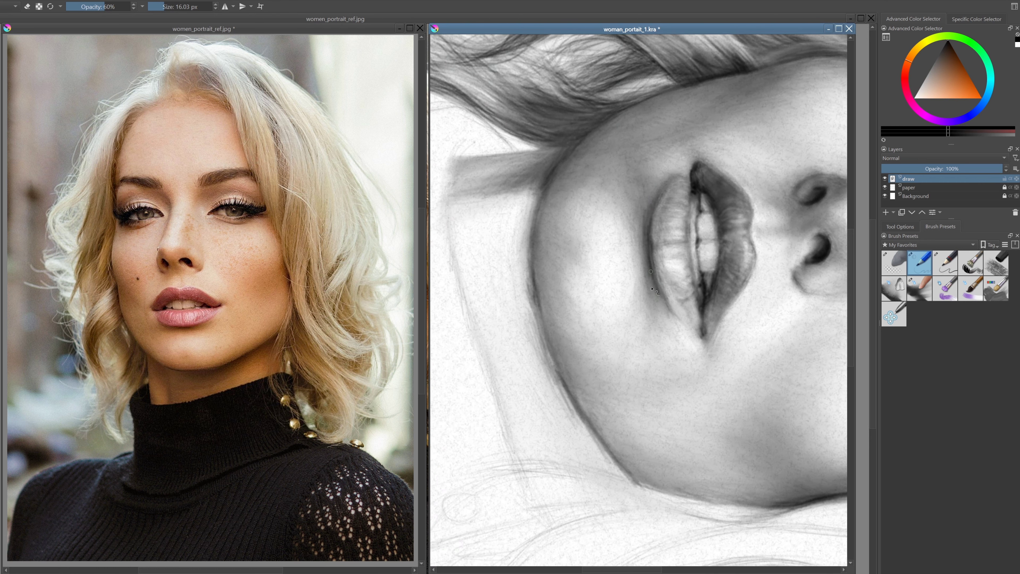
pyautogui.press('5')
pyautogui.press('/')
pyautogui.press('/')
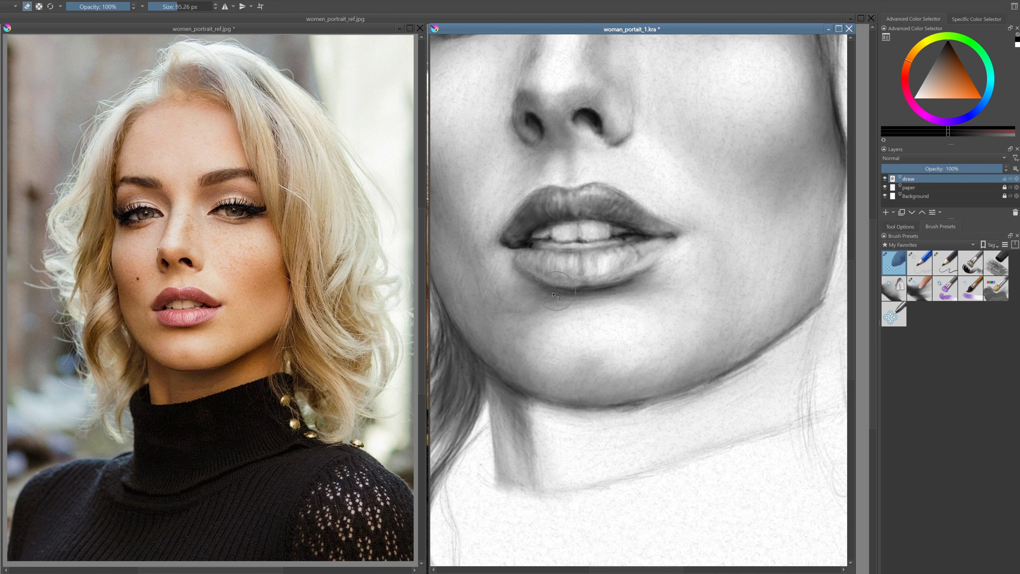
pyautogui.press('/')
pyautogui.press('/')
pyautogui.press('/')
pyautogui.press('/')
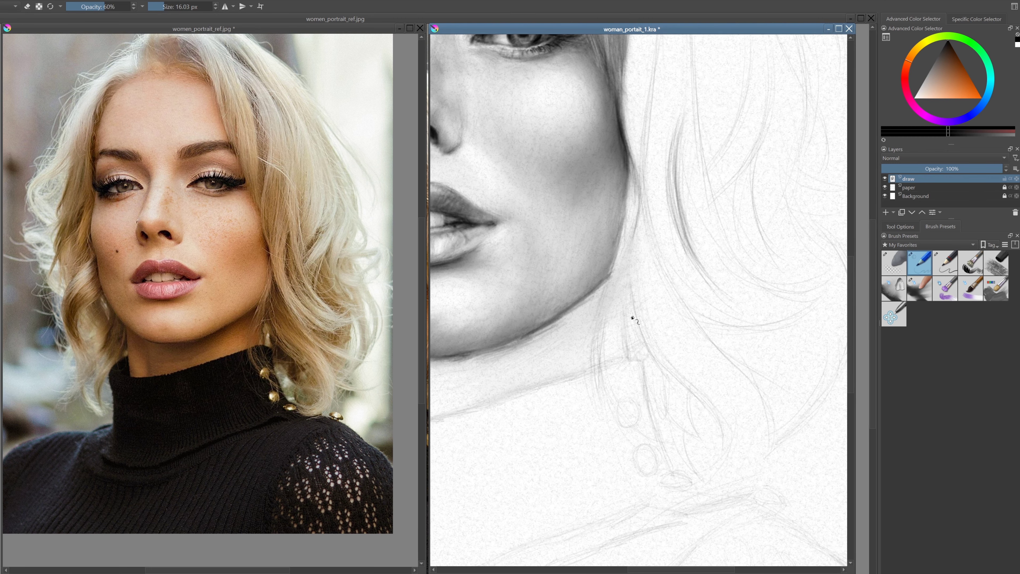
pyautogui.moveTo(633, 317); pyautogui.dragTo(617, 349)
pyautogui.moveTo(622, 290); pyautogui.dragTo(558, 335)
pyautogui.moveTo(634, 277); pyautogui.dragTo(561, 331)
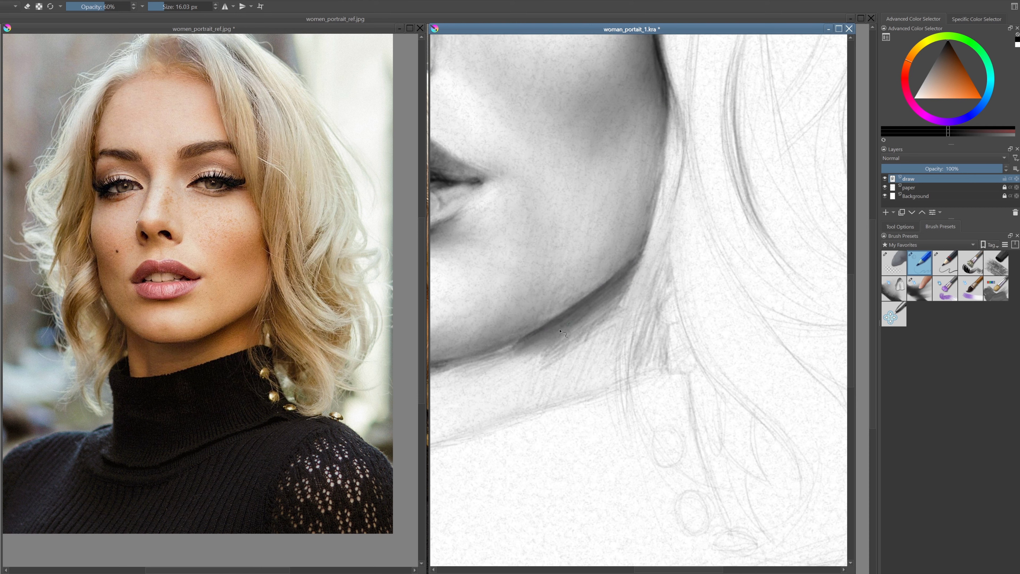
pyautogui.moveTo(639, 269); pyautogui.dragTo(546, 309)
pyautogui.moveTo(575, 263); pyautogui.dragTo(484, 334)
pyautogui.moveTo(690, 277); pyautogui.dragTo(530, 342)
pyautogui.press('/')
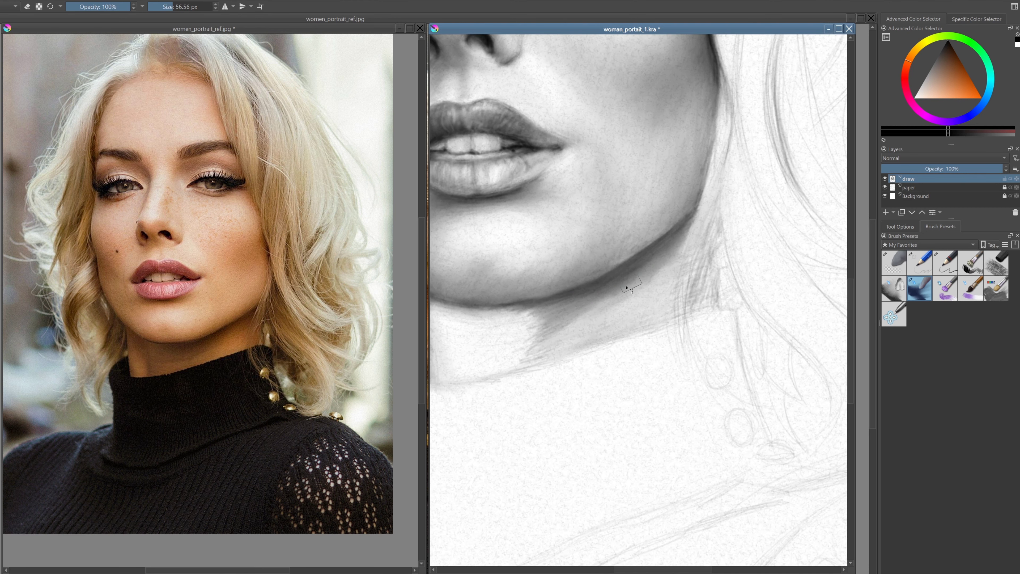
pyautogui.press('/')
pyautogui.moveTo(683, 231); pyautogui.dragTo(636, 302)
pyautogui.moveTo(675, 261)
pyautogui.mouseDown()
pyautogui.moveTo(641, 321)
pyautogui.moveTo(670, 301)
pyautogui.moveTo(657, 313)
pyautogui.mouseUp()
pyautogui.moveTo(649, 277); pyautogui.dragTo(637, 322)
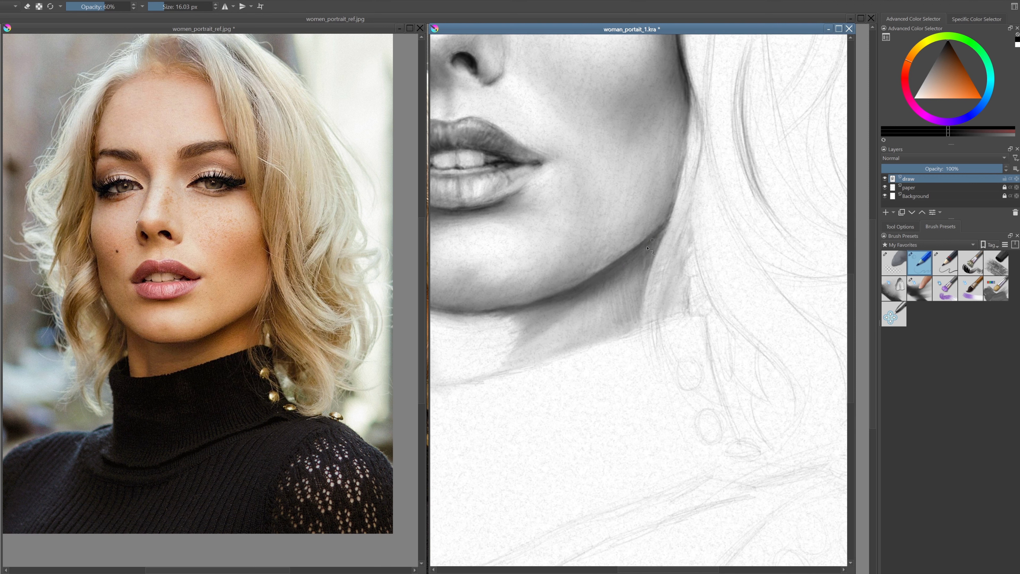
pyautogui.scroll(-2, 663, 242)
pyautogui.scroll(-2, 712, 230)
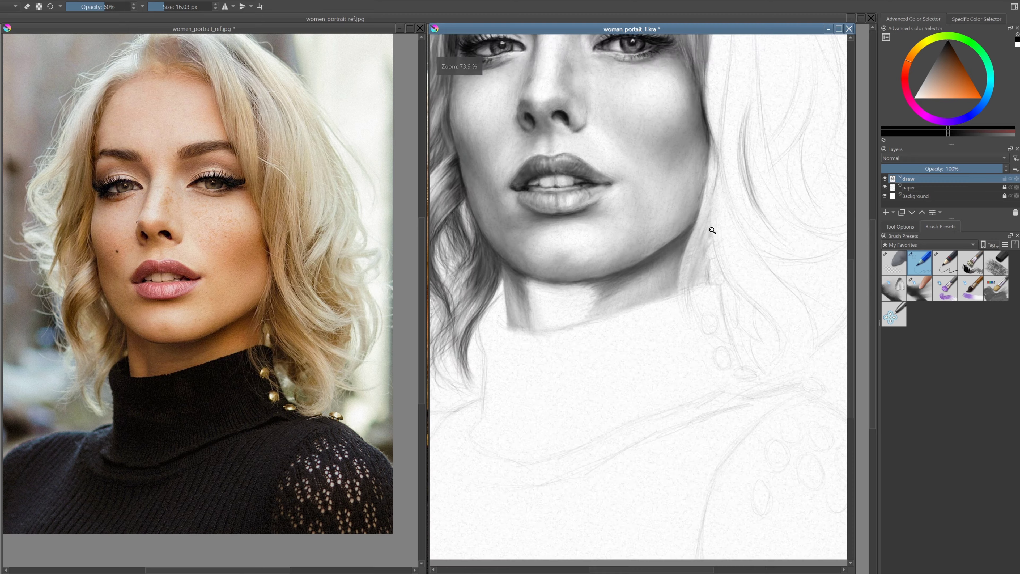
pyautogui.moveTo(664, 213); pyautogui.dragTo(648, 346)
pyautogui.moveTo(651, 247); pyautogui.dragTo(639, 339)
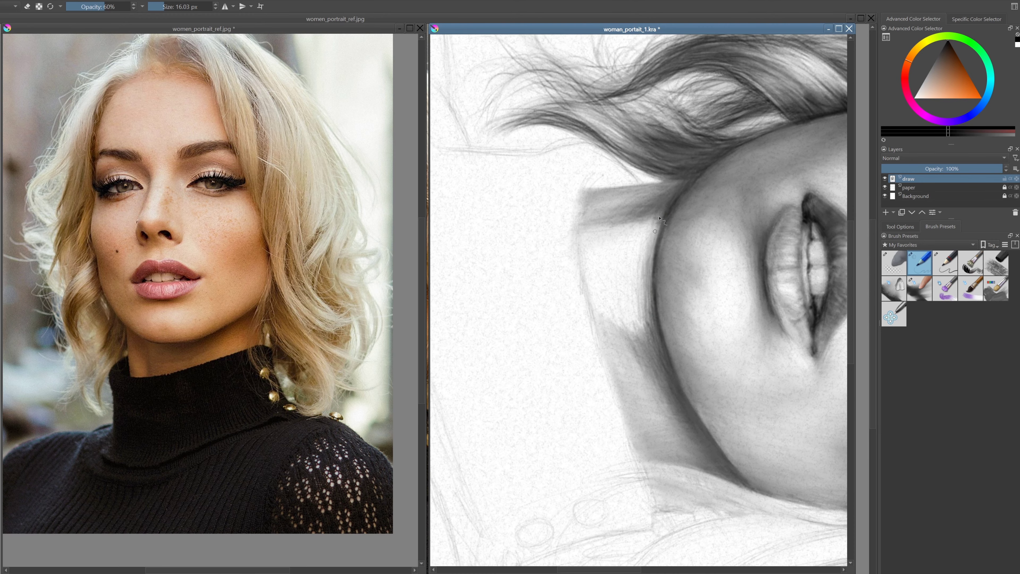
pyautogui.moveTo(659, 218); pyautogui.dragTo(639, 343)
pyautogui.moveTo(587, 249); pyautogui.dragTo(618, 401)
pyautogui.moveTo(620, 261); pyautogui.dragTo(643, 378)
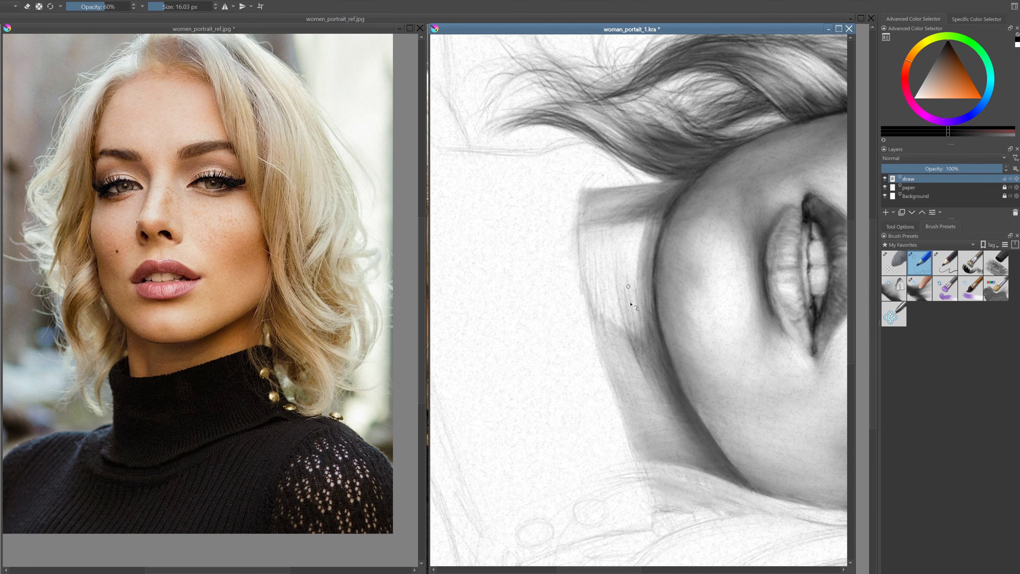
pyautogui.press('/')
pyautogui.press('5')
pyautogui.press('/')
pyautogui.moveTo(578, 314); pyautogui.dragTo(570, 355)
pyautogui.moveTo(591, 284); pyautogui.dragTo(579, 364)
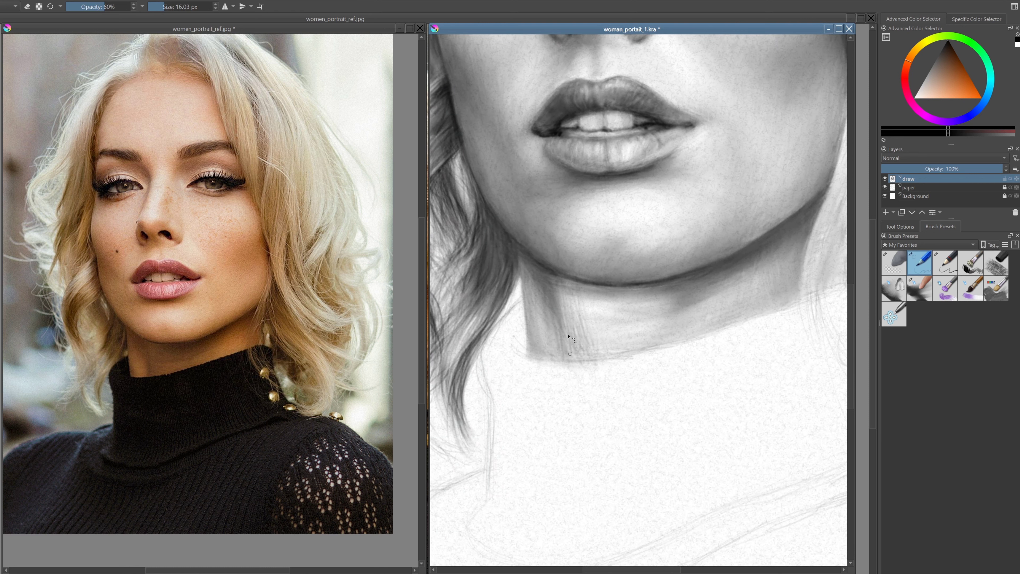
pyautogui.press('/')
pyautogui.press('/')
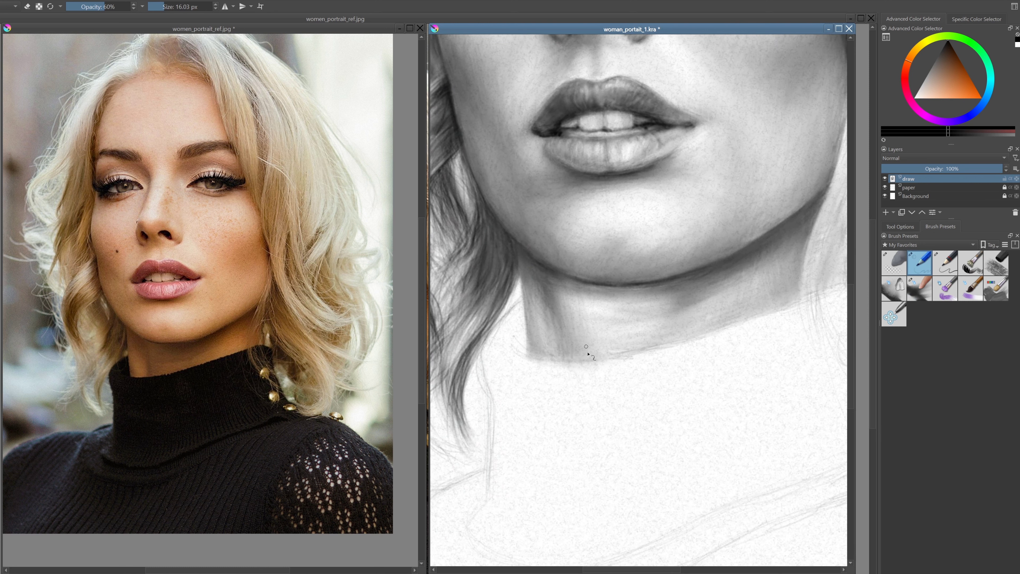
pyautogui.scroll(-1, 795, 268)
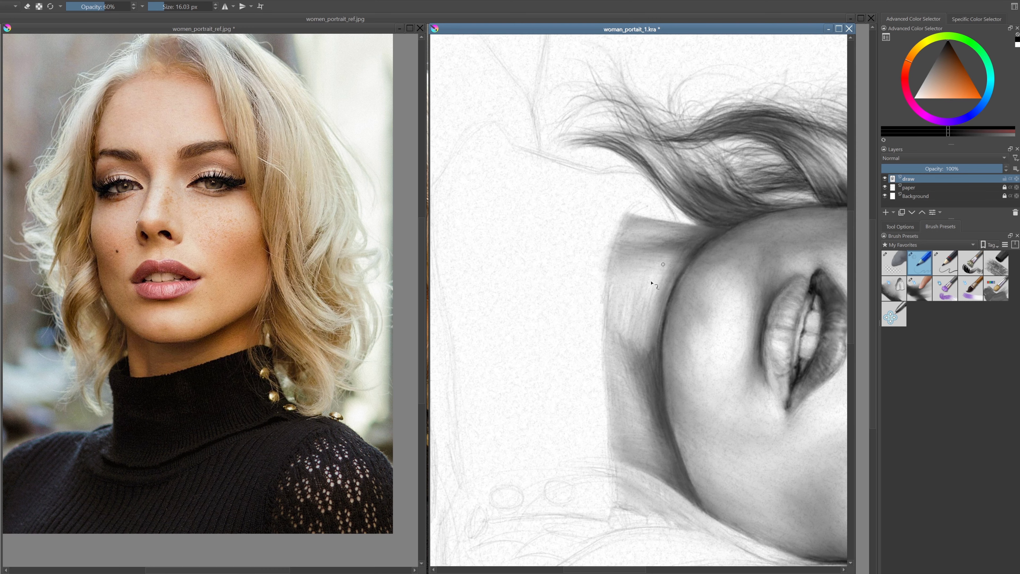
pyautogui.moveTo(642, 257)
pyautogui.mouseDown()
pyautogui.moveTo(626, 326)
pyautogui.moveTo(651, 354)
pyautogui.mouseUp()
pyautogui.moveTo(647, 290); pyautogui.dragTo(631, 338)
pyautogui.press('/')
pyautogui.press('5')
pyautogui.press('/')
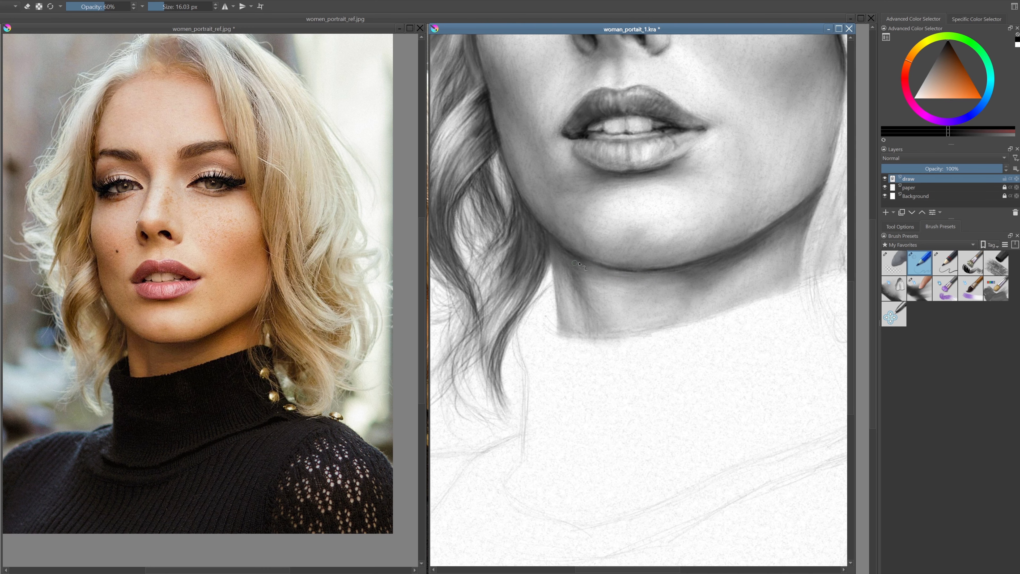
pyautogui.moveTo(580, 278)
pyautogui.mouseDown()
pyautogui.moveTo(588, 340)
pyautogui.moveTo(621, 332)
pyautogui.mouseUp()
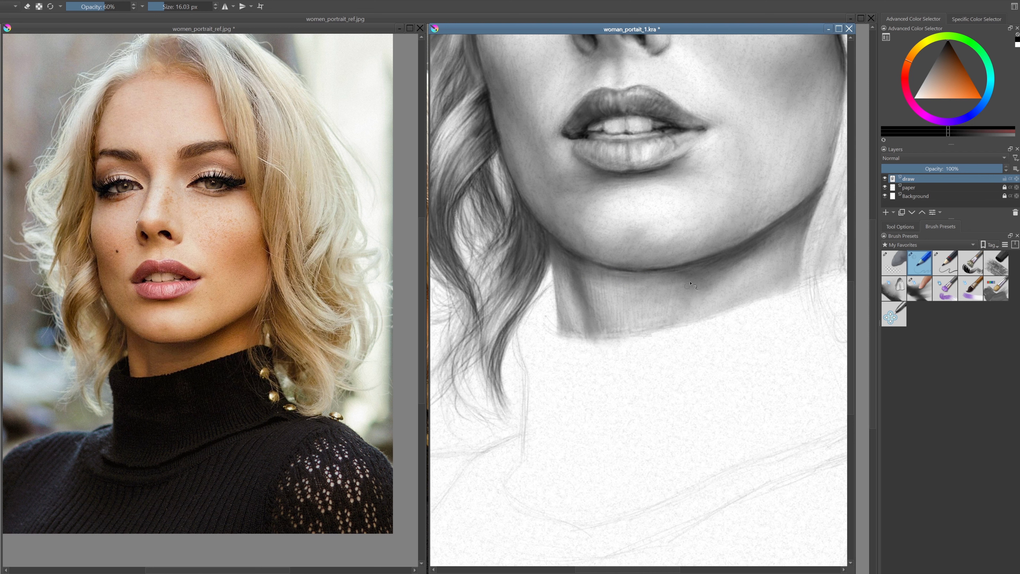
pyautogui.hotkey('ctrl', ']')
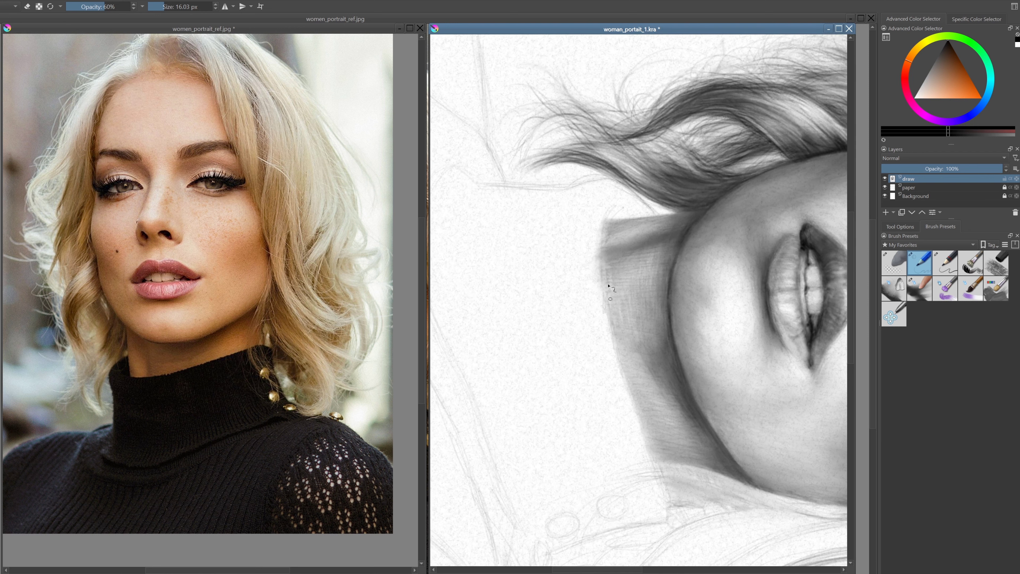
pyautogui.press('/')
pyautogui.hotkey('ctrl', '[')
pyautogui.press('/')
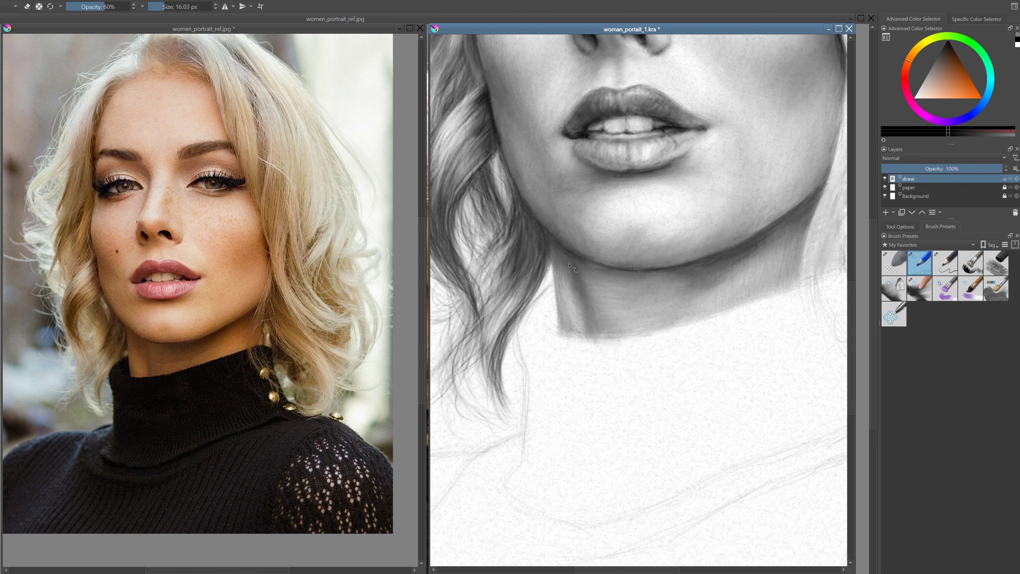
pyautogui.moveTo(644, 273); pyautogui.dragTo(683, 279)
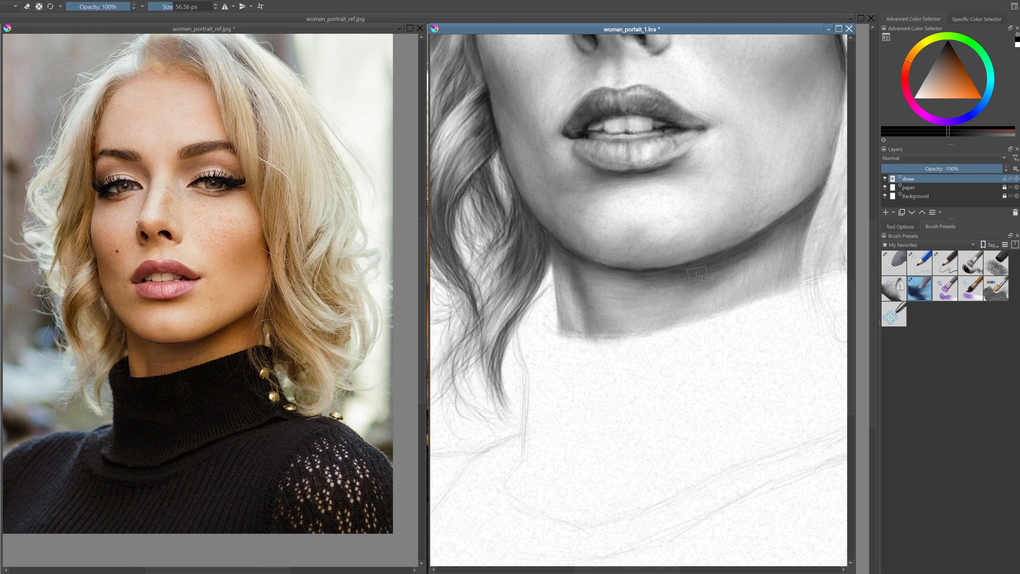
pyautogui.scroll(-1, 650, 311)
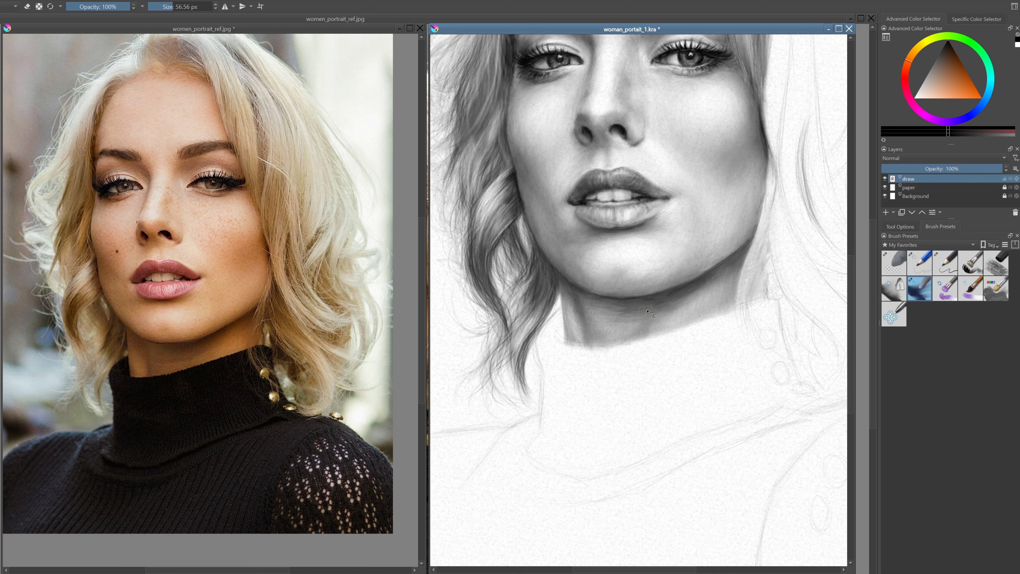
pyautogui.scroll(1, 625, 309)
pyautogui.hotkey('ctrl', ']')
pyautogui.hotkey('ctrl', ']')
pyautogui.hotkey('ctrl', ']')
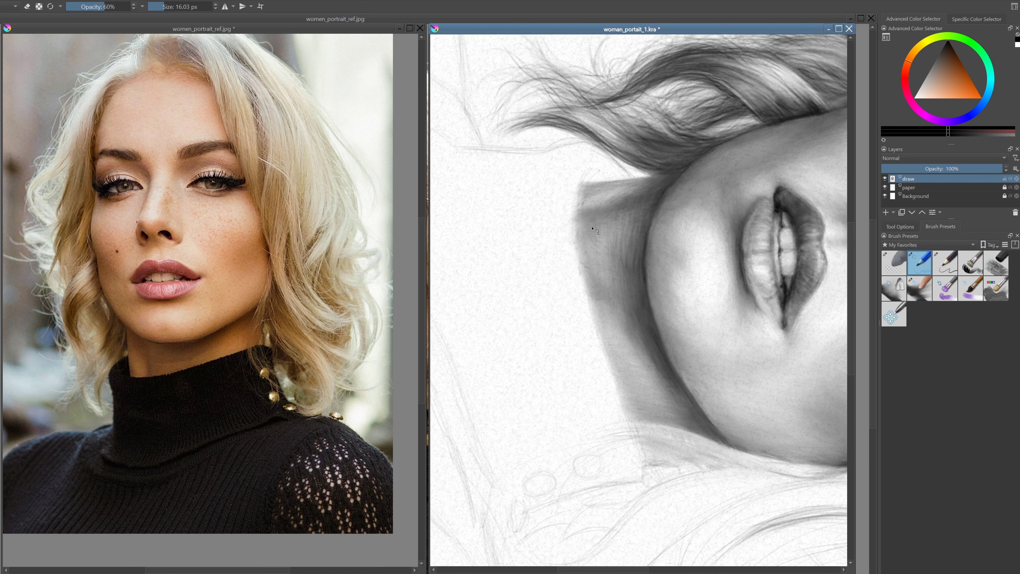
pyautogui.press('5')
pyautogui.scroll(-1, 603, 348)
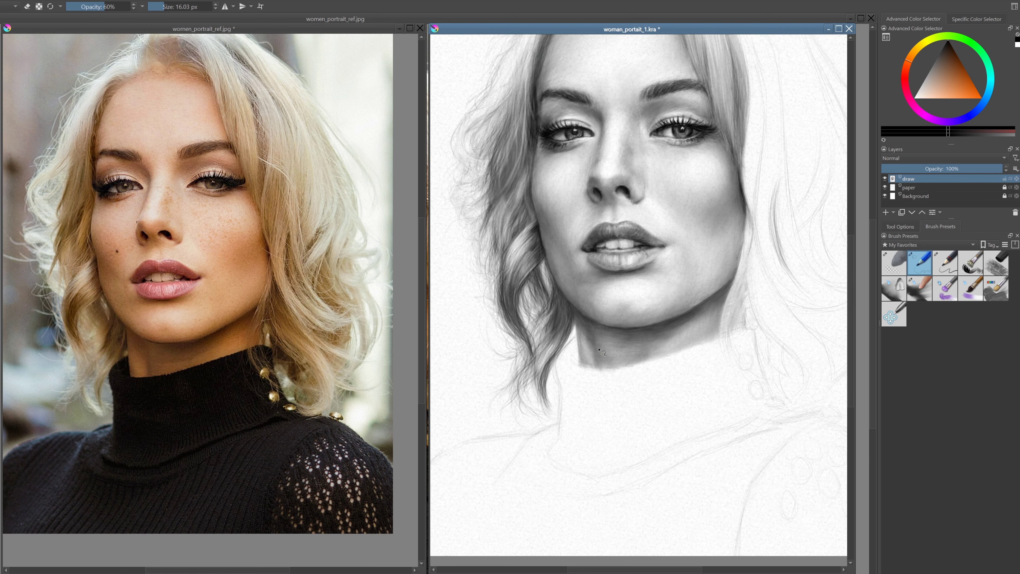
pyautogui.scroll(1, 654, 342)
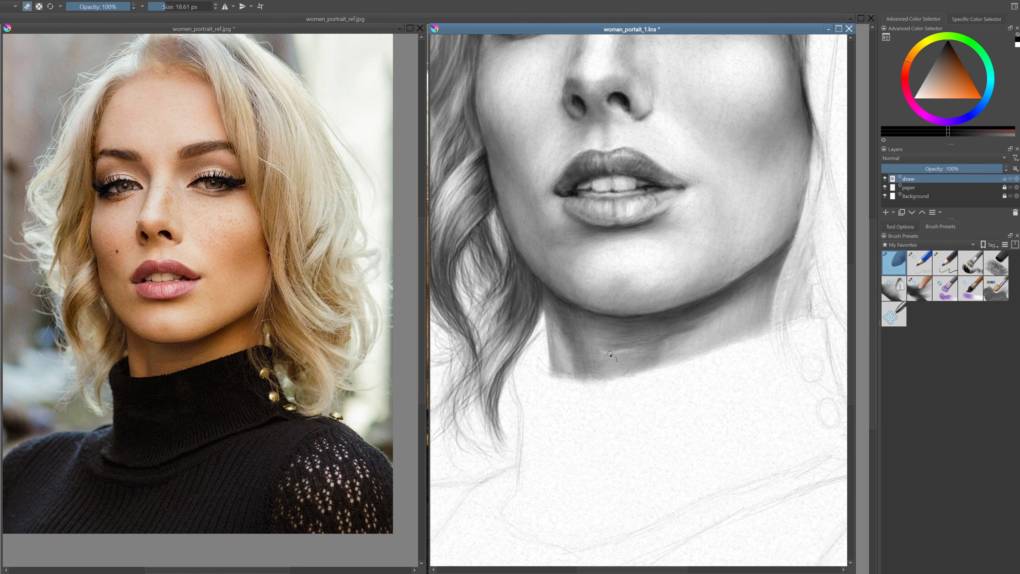
pyautogui.scroll(-3, 658, 343)
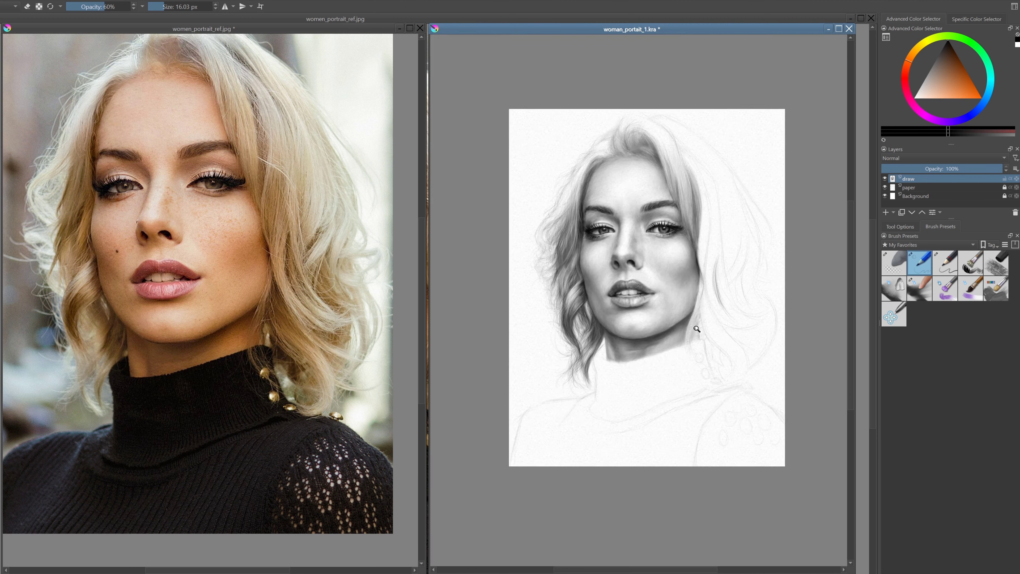
pyautogui.scroll(1, 658, 354)
pyautogui.scroll(2, 658, 364)
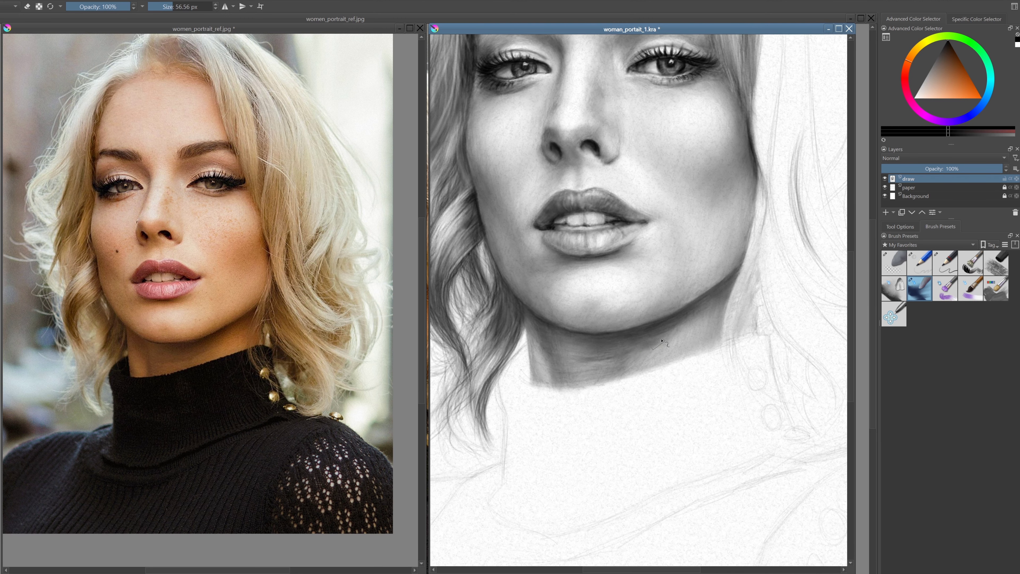
pyautogui.scroll(-4, 650, 353)
pyautogui.scroll(3, 667, 350)
pyautogui.scroll(2, 687, 344)
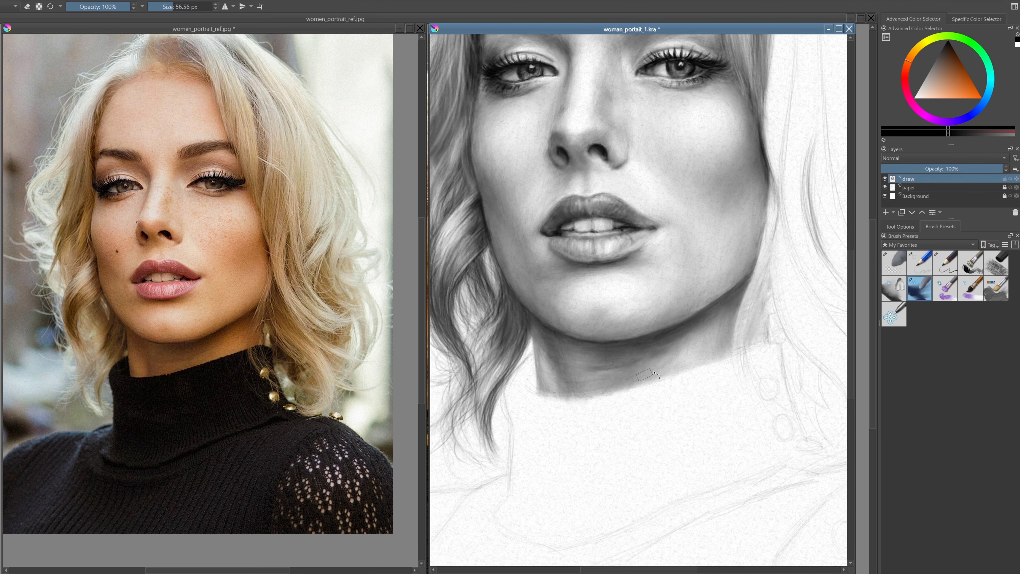
pyautogui.press('5')
pyautogui.moveTo(642, 334); pyautogui.dragTo(637, 320)
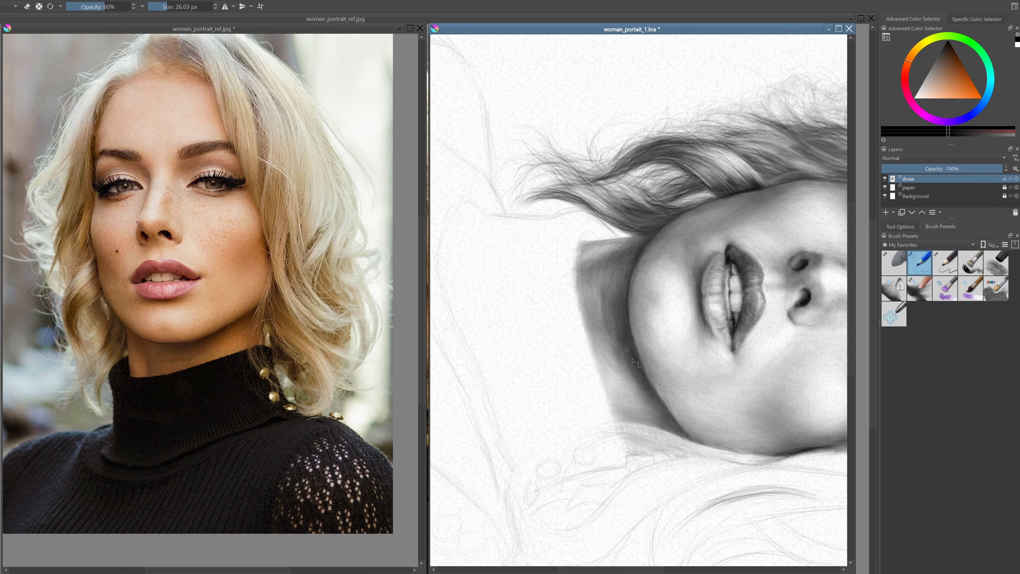
pyautogui.press('5')
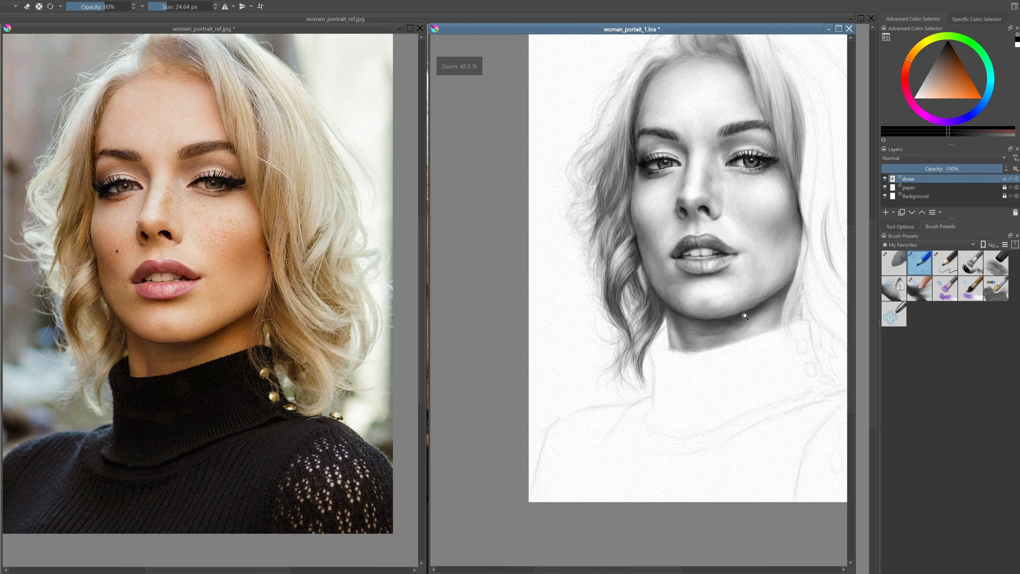
pyautogui.scroll(3, 674, 236)
pyautogui.press('5')
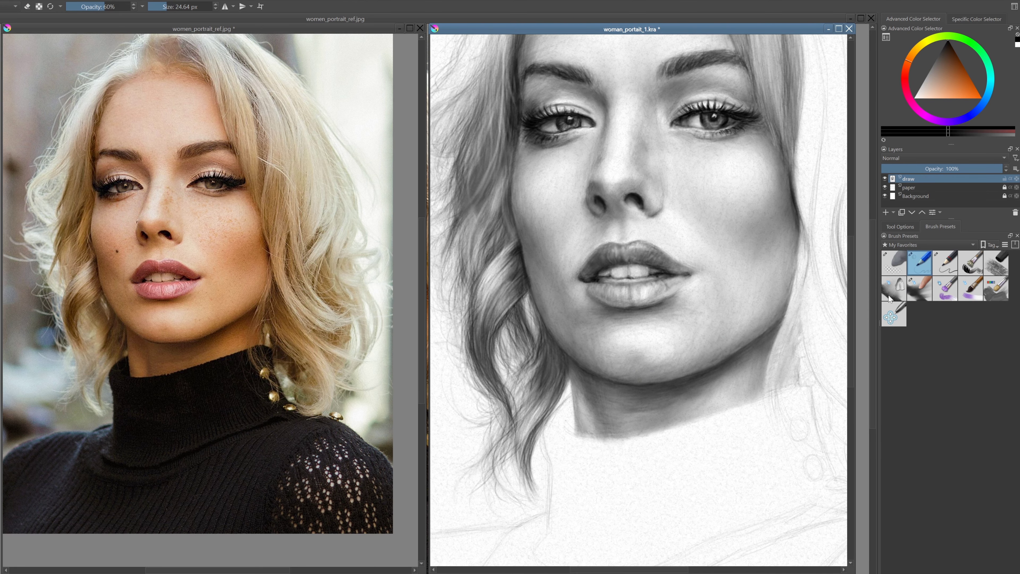
pyautogui.scroll(-1, 642, 358)
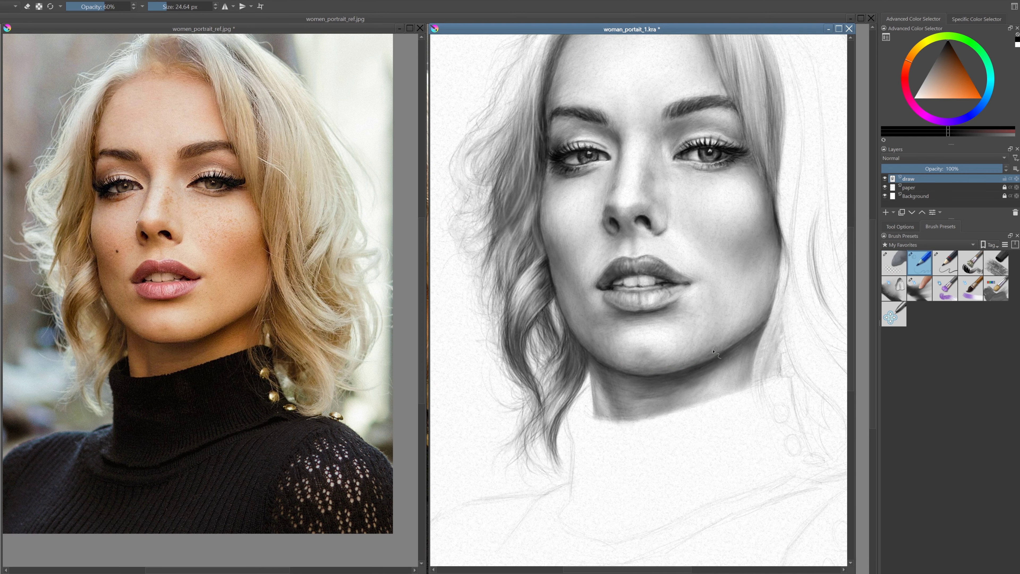
pyautogui.scroll(1, 714, 352)
pyautogui.scroll(2, 579, 341)
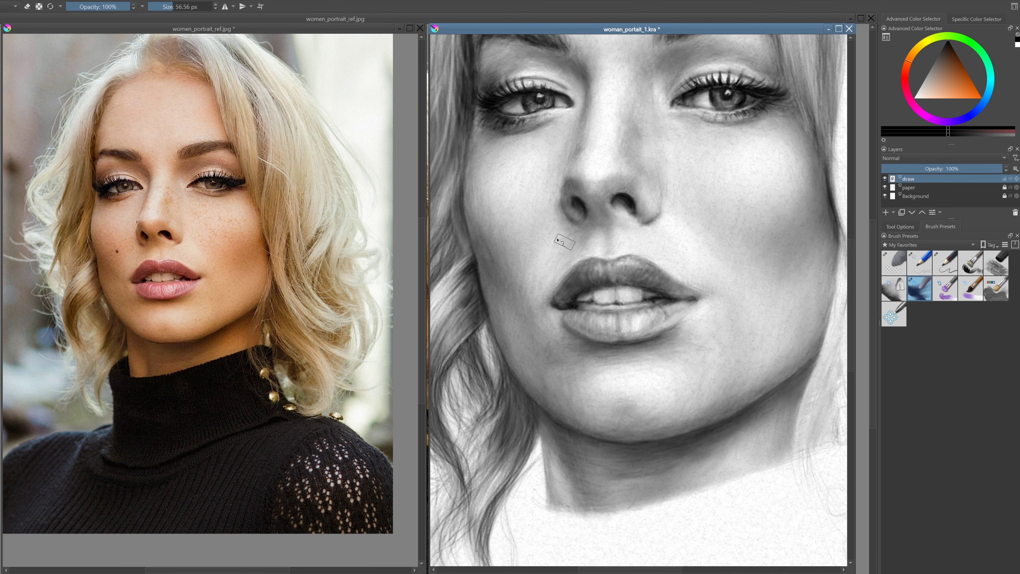
pyautogui.scroll(-2, 599, 258)
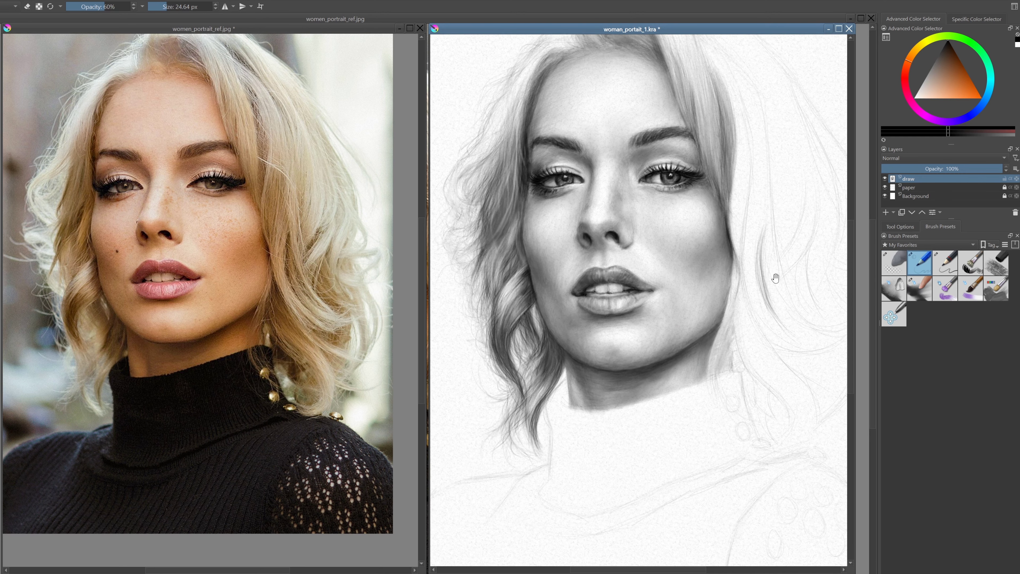
pyautogui.moveTo(775, 278); pyautogui.dragTo(759, 314)
pyautogui.press('/')
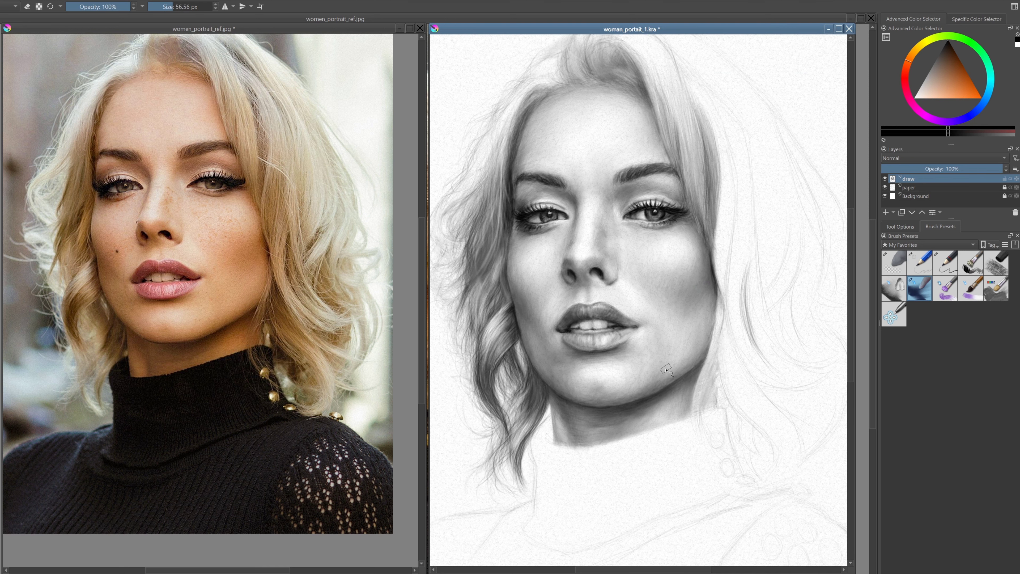
pyautogui.press('/')
pyautogui.scroll(1, 561, 348)
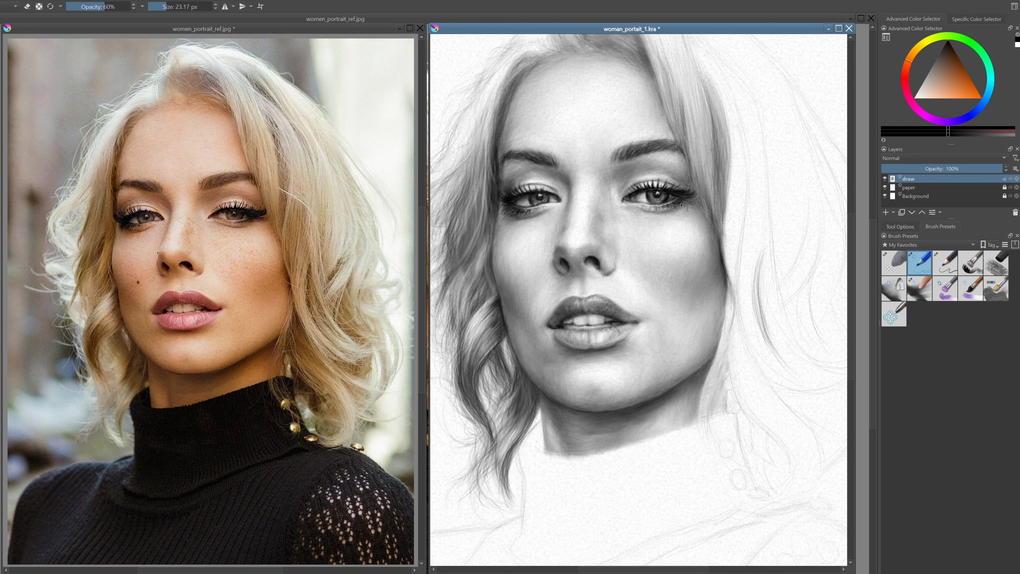
# Shade the shadow under the right jaw and darken the jaw and hair edge
pyautogui.press('/')
pyautogui.press('/')
pyautogui.press('/')
pyautogui.press('/')
pyautogui.scroll(2, 586, 323)
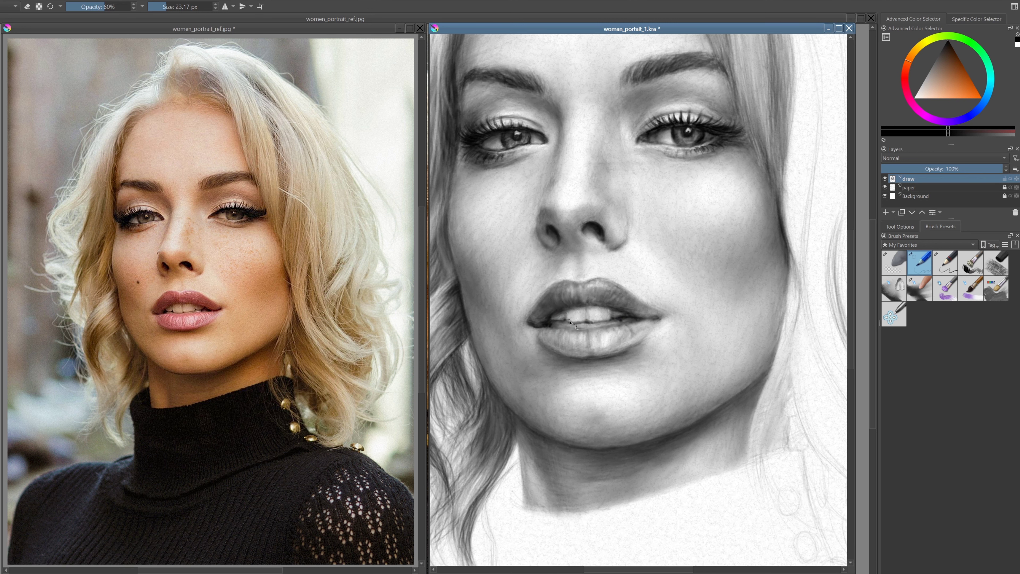
pyautogui.scroll(-3, 590, 308)
pyautogui.scroll(2, 695, 231)
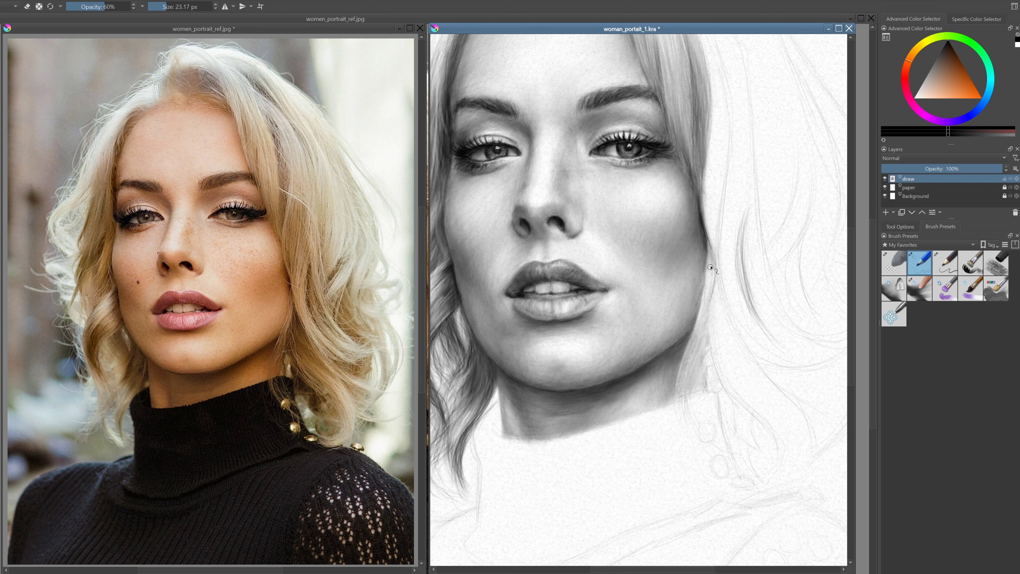
pyautogui.scroll(1, 704, 325)
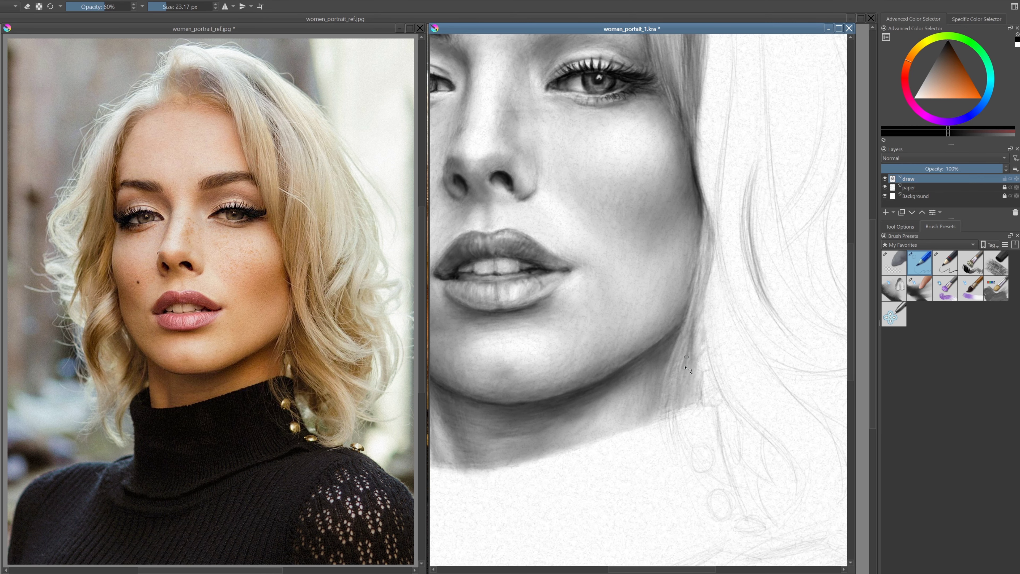
pyautogui.moveTo(686, 367); pyautogui.dragTo(684, 406)
pyautogui.moveTo(679, 334)
pyautogui.mouseDown()
pyautogui.moveTo(667, 402)
pyautogui.moveTo(708, 382)
pyautogui.moveTo(689, 299)
pyautogui.mouseUp()
pyautogui.moveTo(703, 362); pyautogui.dragTo(693, 309)
pyautogui.moveTo(707, 402); pyautogui.dragTo(693, 340)
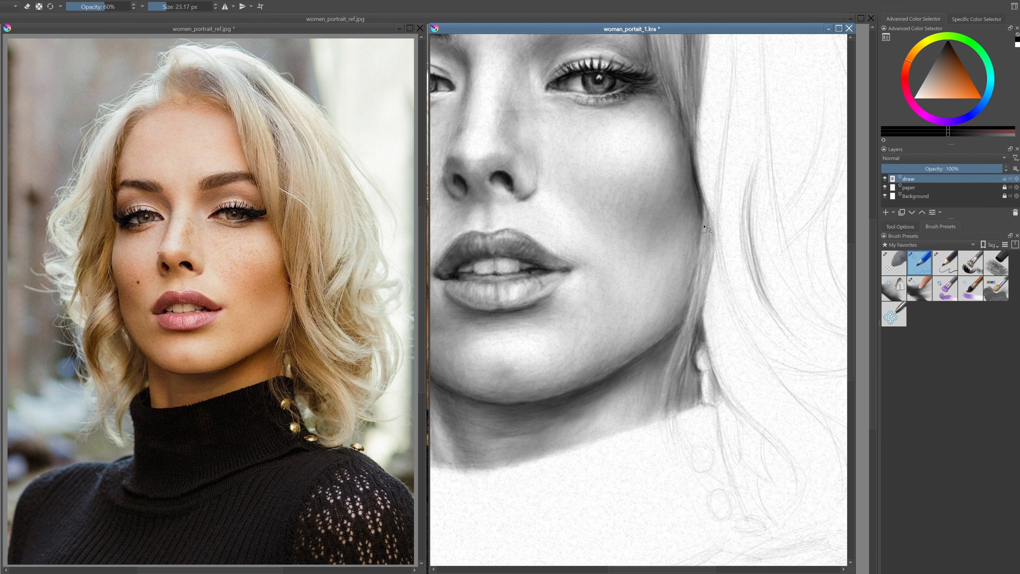
# Darken the hair edge right of the face and draw strands beside the right cheek
pyautogui.scroll(-1, 705, 228)
pyautogui.moveTo(697, 345); pyautogui.dragTo(678, 219)
pyautogui.scroll(1, 683, 213)
pyautogui.moveTo(683, 289)
pyautogui.mouseDown()
pyautogui.moveTo(683, 165)
pyautogui.moveTo(690, 358)
pyautogui.mouseUp()
pyautogui.moveTo(695, 273); pyautogui.dragTo(720, 208)
pyautogui.moveTo(731, 422)
pyautogui.mouseDown()
pyautogui.moveTo(686, 282)
pyautogui.moveTo(676, 352)
pyautogui.mouseUp()
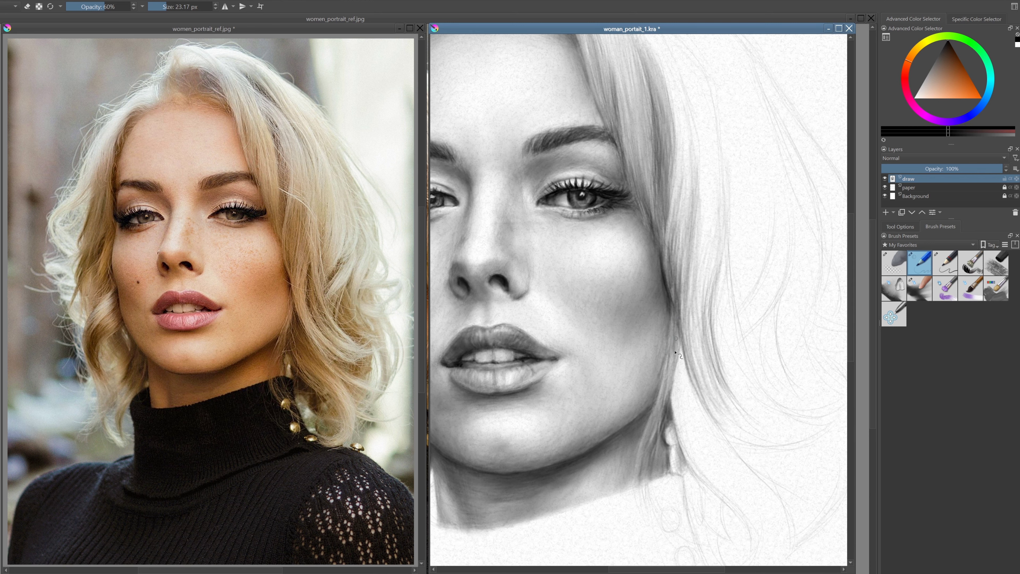
# Add hair strands and darken the hair edge near the jaw
pyautogui.scroll(1, 675, 352)
pyautogui.moveTo(690, 450); pyautogui.dragTo(651, 314)
pyautogui.moveTo(644, 354); pyautogui.dragTo(703, 466)
pyautogui.moveTo(668, 295); pyautogui.dragTo(645, 350)
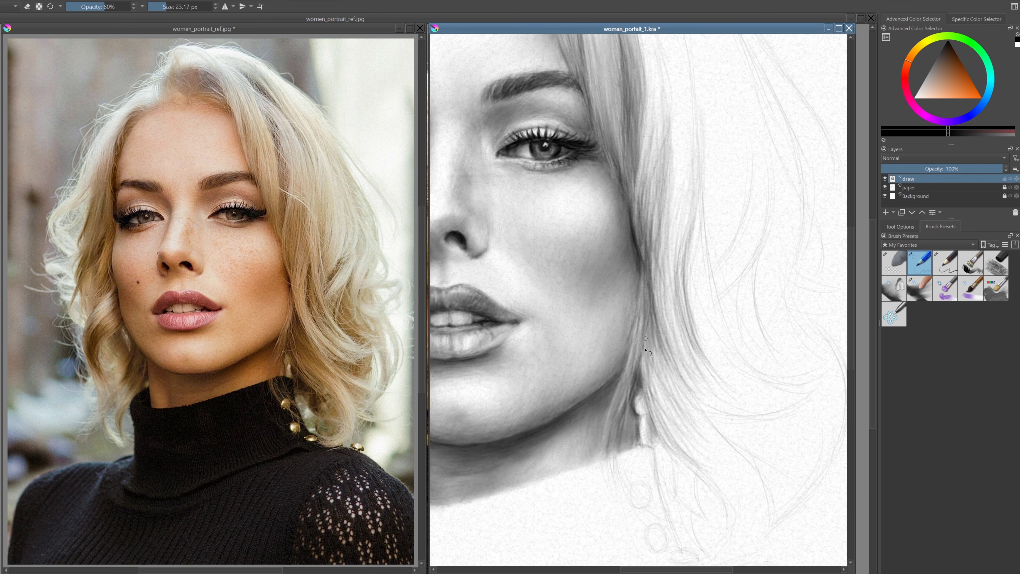
pyautogui.moveTo(658, 402)
pyautogui.mouseDown()
pyautogui.moveTo(644, 317)
pyautogui.moveTo(667, 410)
pyautogui.mouseUp()
pyautogui.press('/')
pyautogui.moveTo(642, 309)
pyautogui.mouseDown()
pyautogui.moveTo(667, 382)
pyautogui.moveTo(643, 381)
pyautogui.moveTo(707, 462)
pyautogui.mouseUp()
pyautogui.press('/')
# Draw graphite hair strands falling past the jaw, rotating the canvas for the strokes
pyautogui.moveTo(705, 387); pyautogui.dragTo(619, 288)
pyautogui.moveTo(566, 353)
pyautogui.mouseDown()
pyautogui.moveTo(586, 261)
pyautogui.moveTo(629, 358)
pyautogui.mouseUp()
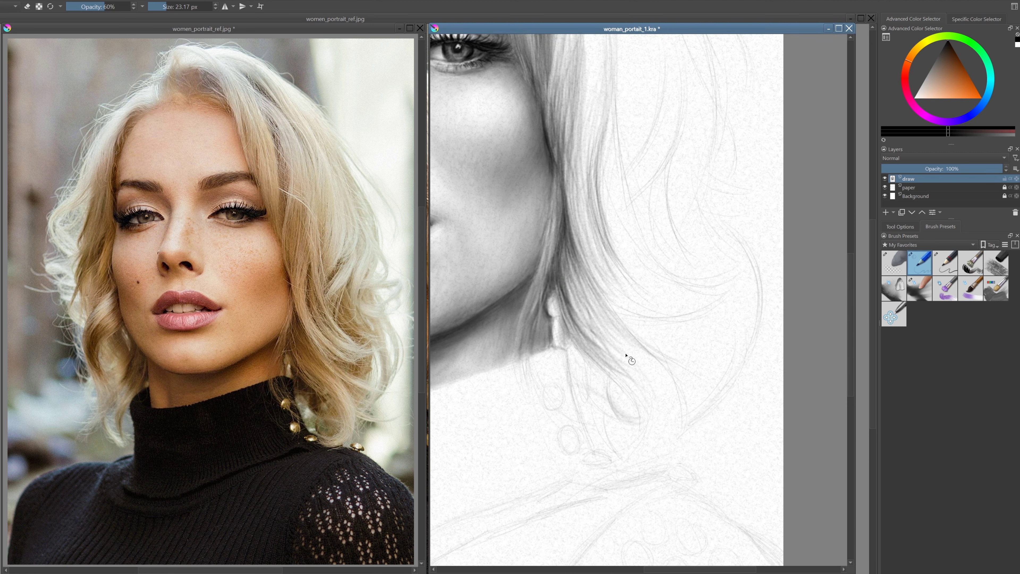
pyautogui.moveTo(582, 249); pyautogui.dragTo(607, 334)
pyautogui.moveTo(569, 277); pyautogui.dragTo(611, 363)
pyautogui.press('6')
pyautogui.press('6')
pyautogui.press('6')
pyautogui.moveTo(584, 237); pyautogui.dragTo(604, 381)
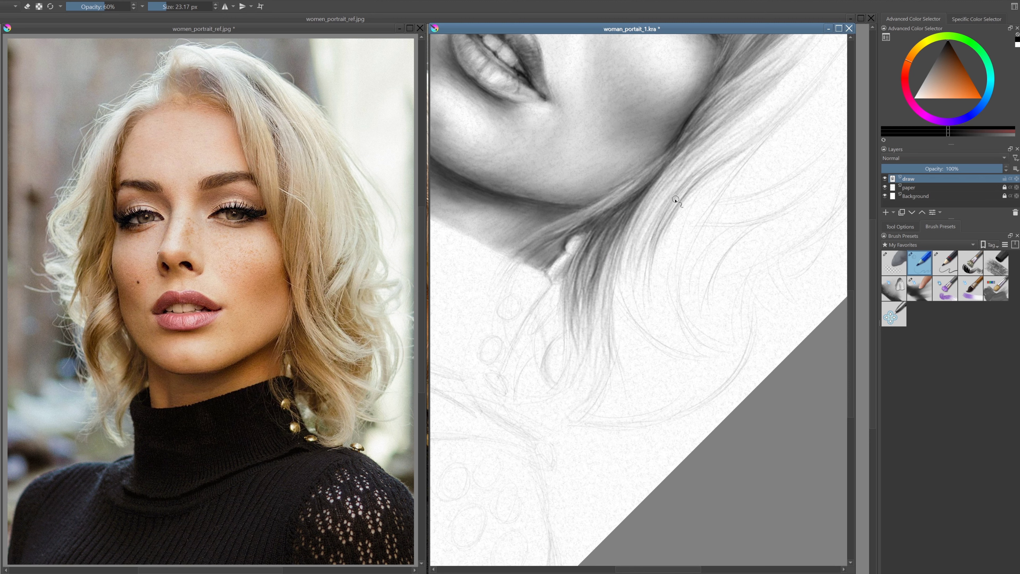
pyautogui.press('5')
pyautogui.moveTo(627, 245)
pyautogui.mouseDown()
pyautogui.moveTo(621, 382)
pyautogui.moveTo(586, 314)
pyautogui.moveTo(606, 386)
pyautogui.mouseUp()
pyautogui.scroll(1, 614, 281)
# Lighten an area near the neck with the eraser preset
pyautogui.press('/')
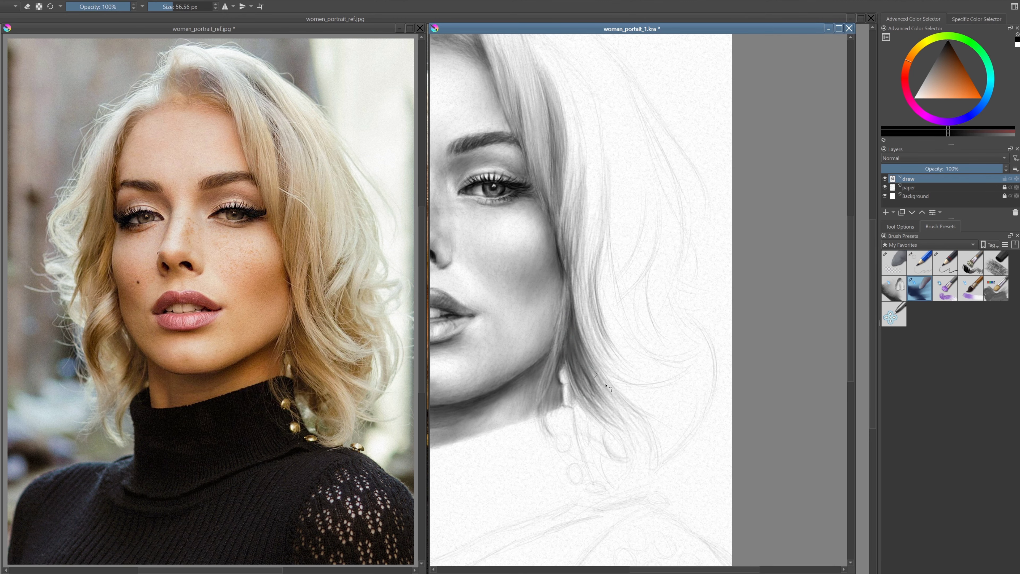
pyautogui.press('/')
pyautogui.press('/')
pyautogui.moveTo(586, 305)
pyautogui.mouseDown()
pyautogui.moveTo(596, 369)
pyautogui.moveTo(569, 340)
pyautogui.mouseUp()
pyautogui.press('/')
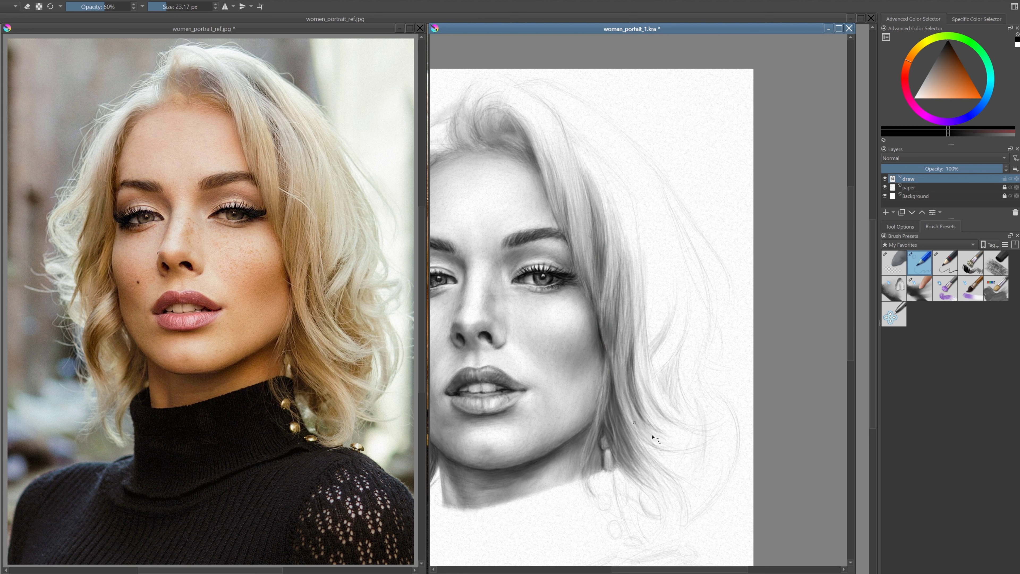
# Hatch dark vertical strokes down the left part of the collar
pyautogui.scroll(-3, 668, 468)
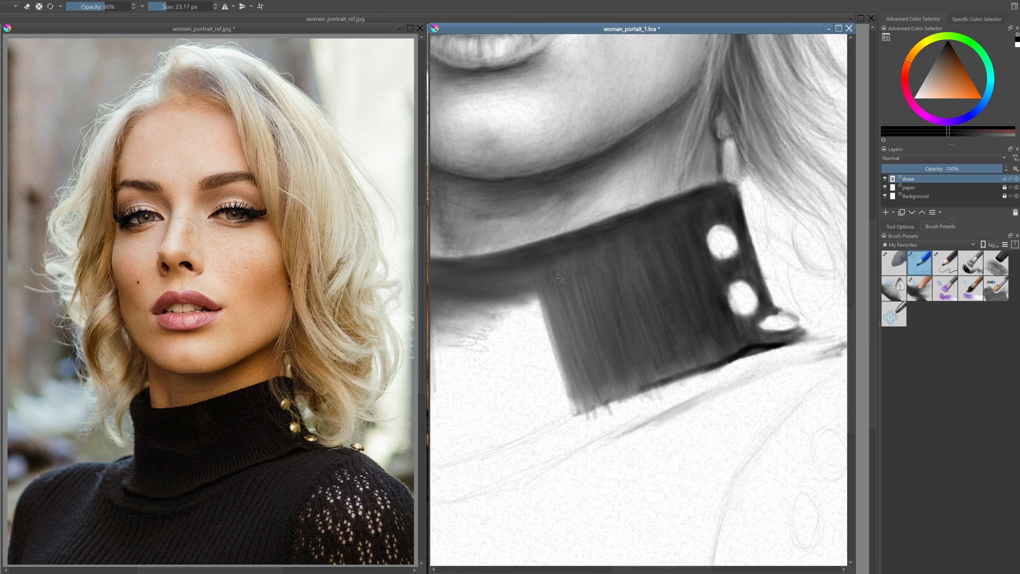
pyautogui.moveTo(570, 301); pyautogui.dragTo(586, 406)
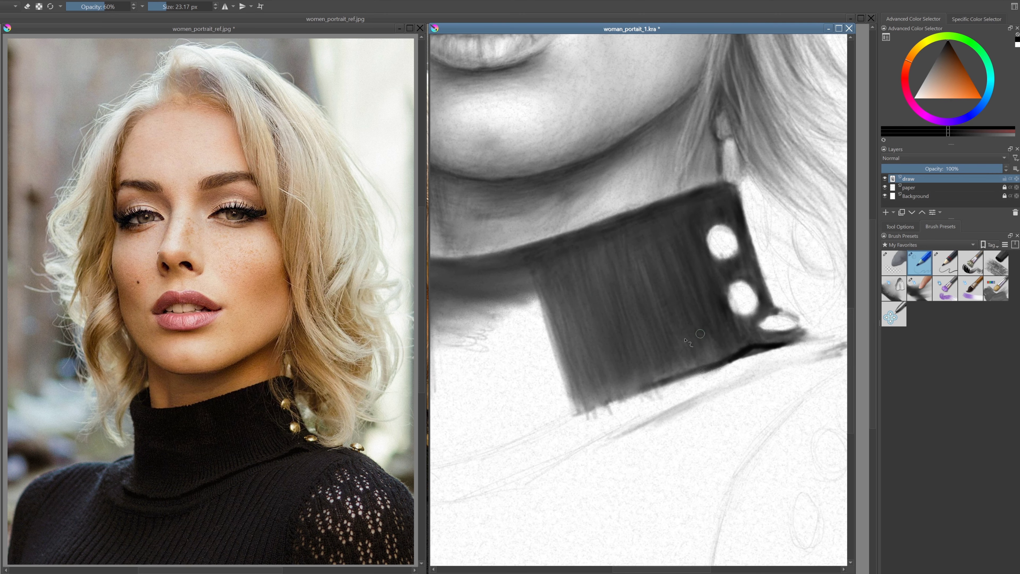
pyautogui.scroll(-5, 642, 265)
pyautogui.scroll(6, 662, 249)
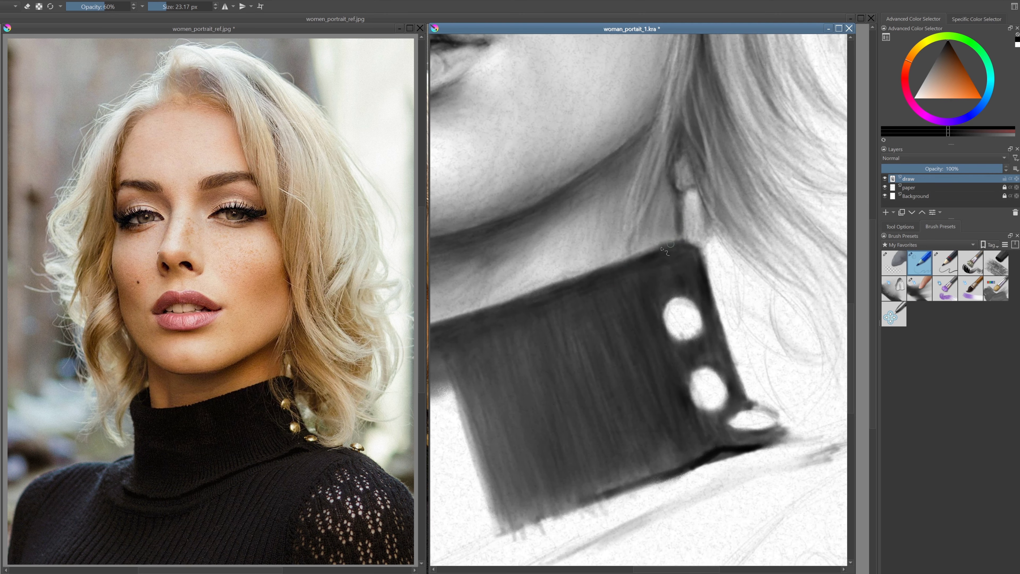
pyautogui.scroll(1, 692, 364)
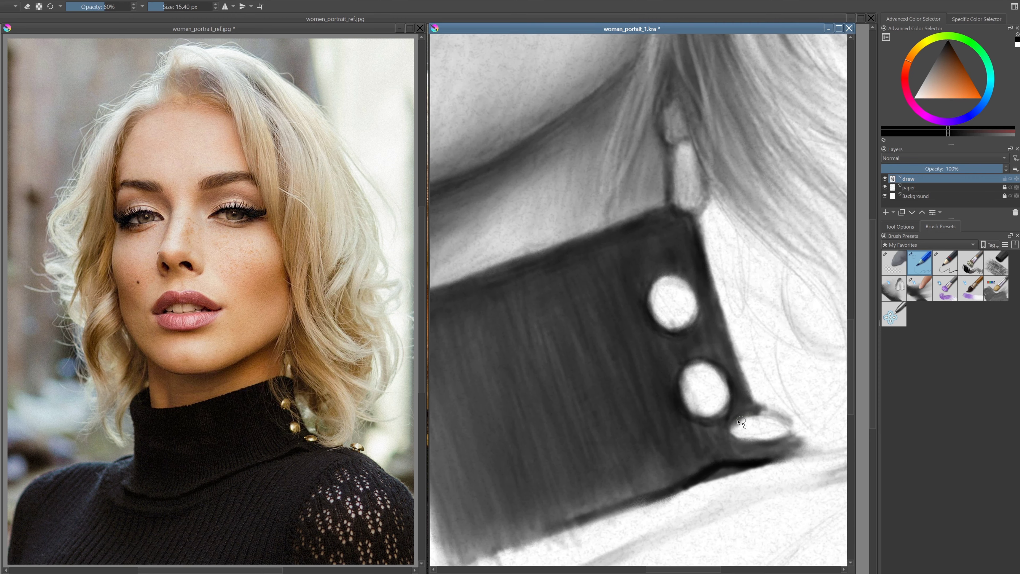
pyautogui.scroll(-5, 741, 422)
# Cycle through brush presets with the slash shortcut and settle on the smaller brush
pyautogui.press('/')
pyautogui.scroll(5, 650, 326)
pyautogui.scroll(2, 650, 325)
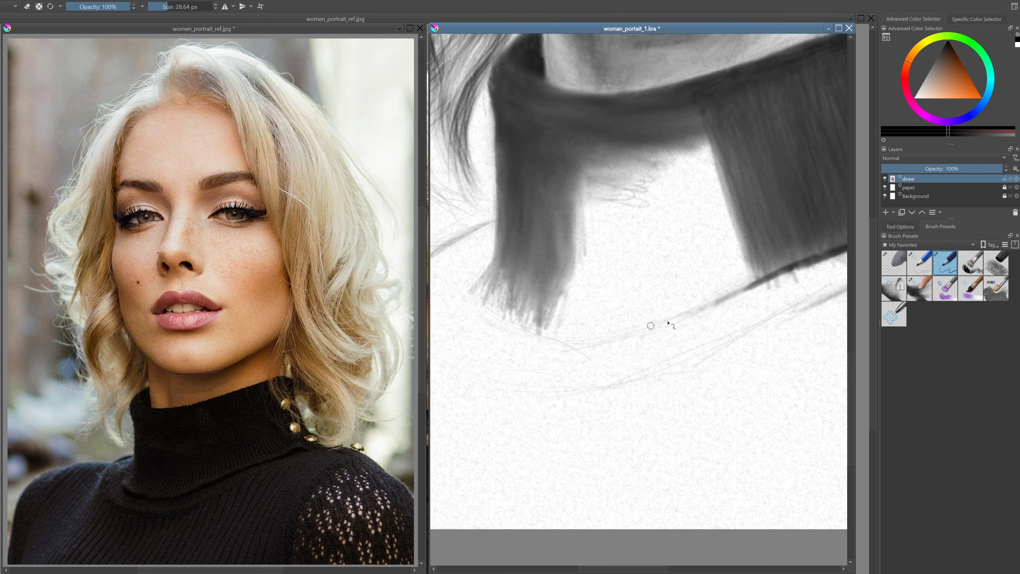
pyautogui.scroll(-3, 651, 325)
pyautogui.scroll(3, 761, 107)
pyautogui.scroll(2, 762, 107)
pyautogui.press('/')
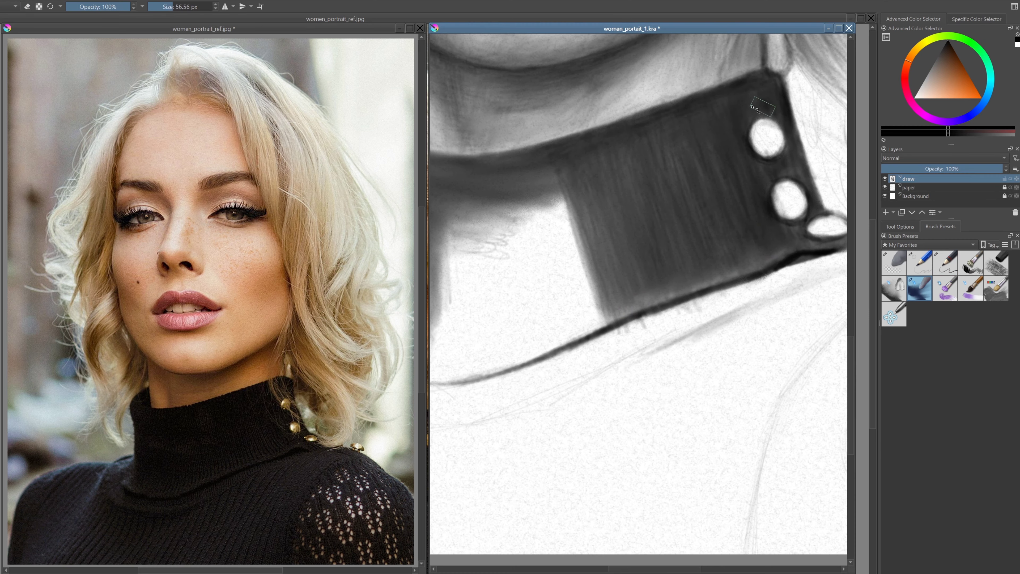
pyautogui.scroll(-3, 755, 105)
pyautogui.press('/')
pyautogui.hotkey('ctrl', ']')
pyautogui.scroll(3, 664, 212)
# Hatch dark vertical ribbing across the collar, leveling the canvas rotation
pyautogui.moveTo(667, 189)
pyautogui.mouseDown()
pyautogui.moveTo(662, 278)
pyautogui.moveTo(646, 177)
pyautogui.moveTo(663, 284)
pyautogui.mouseUp()
pyautogui.moveTo(631, 161)
pyautogui.mouseDown()
pyautogui.moveTo(643, 279)
pyautogui.moveTo(659, 285)
pyautogui.moveTo(640, 263)
pyautogui.moveTo(683, 274)
pyautogui.mouseUp()
pyautogui.press('5')
pyautogui.moveTo(599, 177)
pyautogui.mouseDown()
pyautogui.moveTo(598, 301)
pyautogui.moveTo(604, 211)
pyautogui.mouseUp()
# Streak the collar's light gap with vertical pencil strokes
pyautogui.press('/')
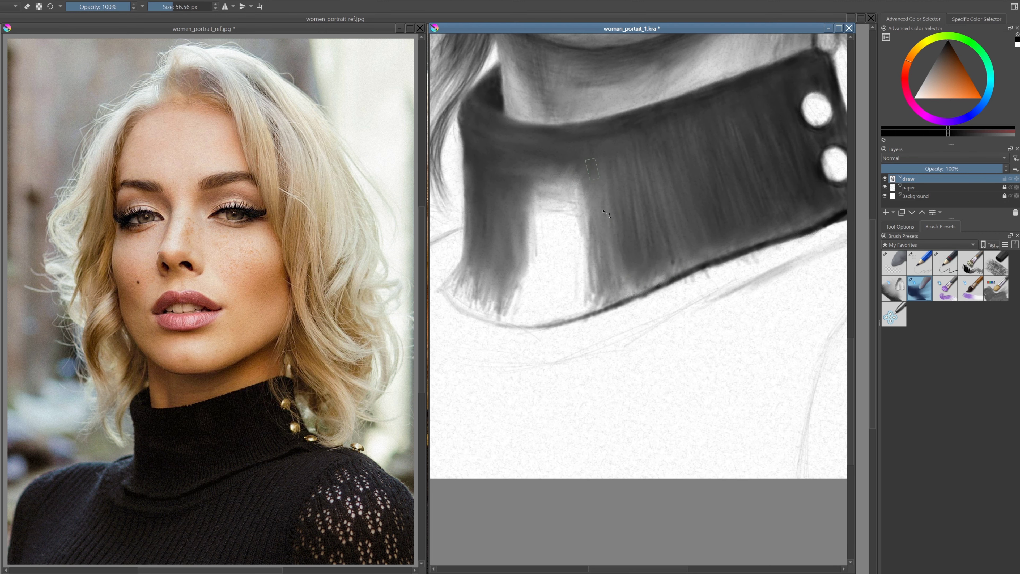
pyautogui.press('/')
pyautogui.press('/')
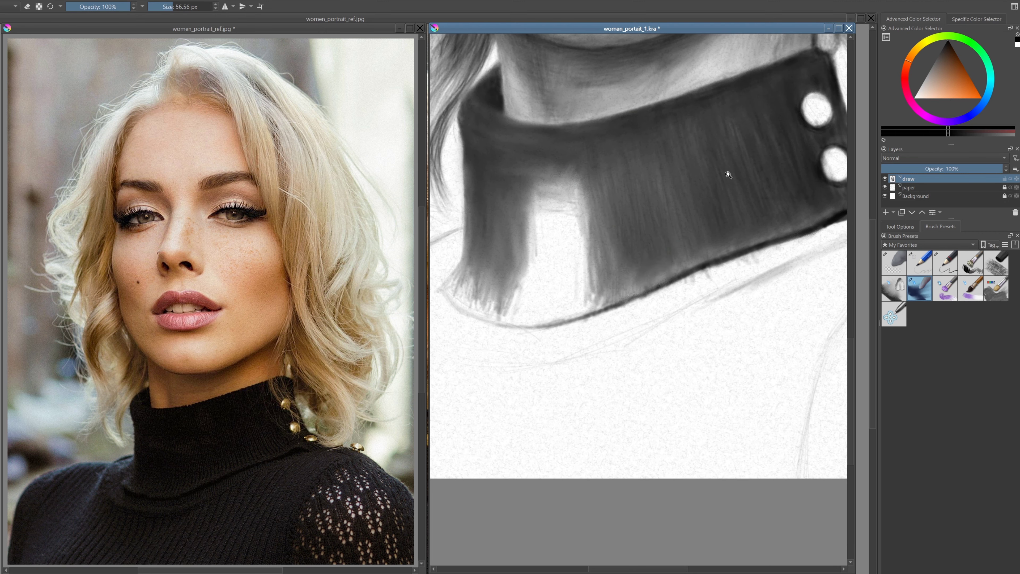
pyautogui.scroll(-1, 726, 171)
pyautogui.moveTo(618, 168)
pyautogui.mouseDown()
pyautogui.moveTo(611, 293)
pyautogui.moveTo(630, 269)
pyautogui.mouseUp()
pyautogui.press('/')
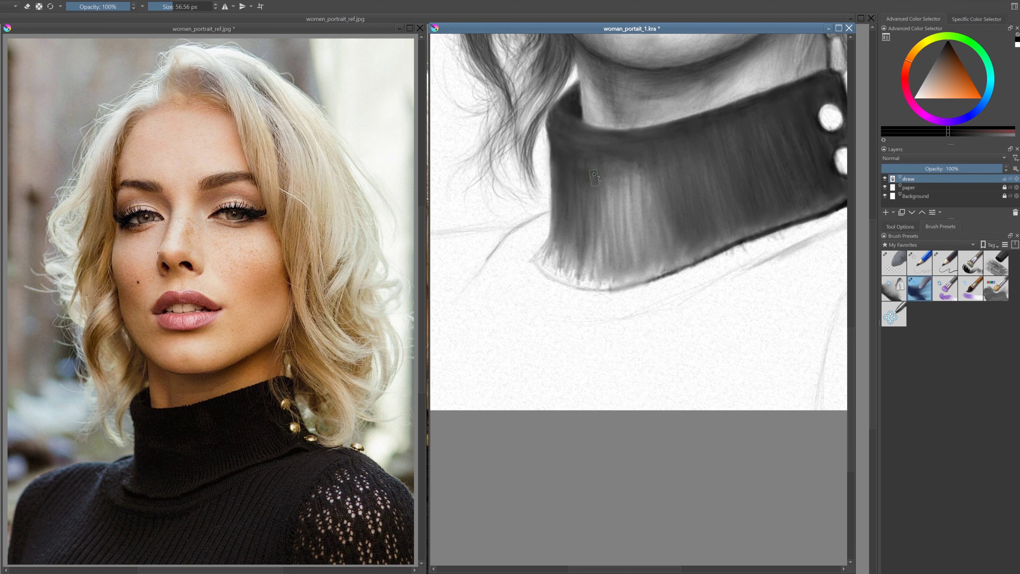
# Blend the collar's light vertical streaks darker with the fuller-opacity preset
pyautogui.moveTo(599, 225); pyautogui.dragTo(604, 282)
pyautogui.moveTo(634, 169); pyautogui.dragTo(626, 255)
pyautogui.moveTo(659, 177); pyautogui.dragTo(651, 265)
pyautogui.moveTo(611, 173); pyautogui.dragTo(619, 257)
pyautogui.moveTo(595, 189); pyautogui.dragTo(593, 278)
pyautogui.moveTo(629, 185); pyautogui.dragTo(618, 259)
pyautogui.moveTo(659, 178); pyautogui.dragTo(650, 271)
# Smooth and darken the collar's shading with long vertical strokes
pyautogui.scroll(1, 676, 248)
pyautogui.moveTo(563, 169); pyautogui.dragTo(583, 297)
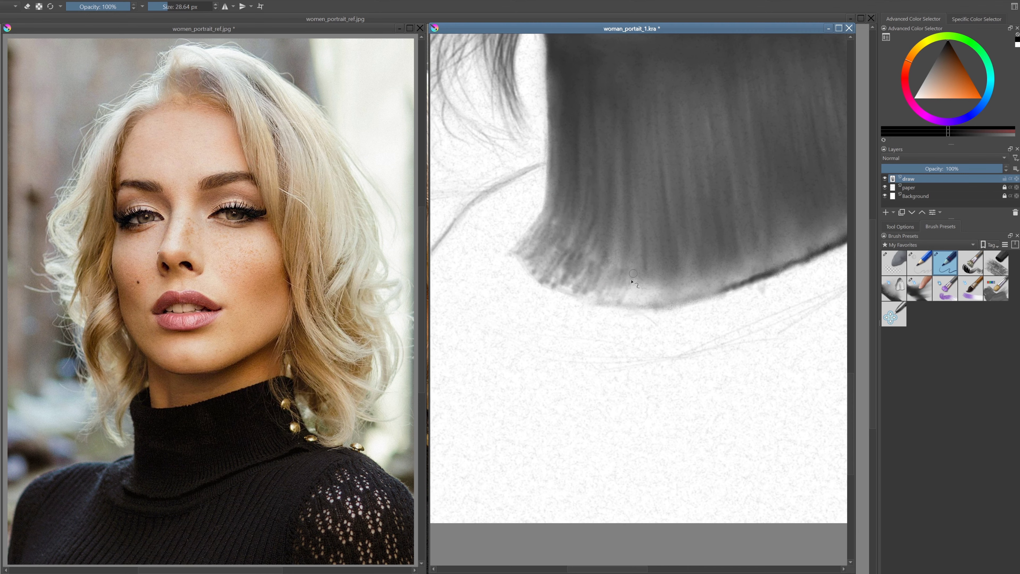
pyautogui.moveTo(626, 229); pyautogui.dragTo(651, 305)
pyautogui.scroll(-1, 616, 151)
pyautogui.press('/')
pyautogui.scroll(1, 617, 151)
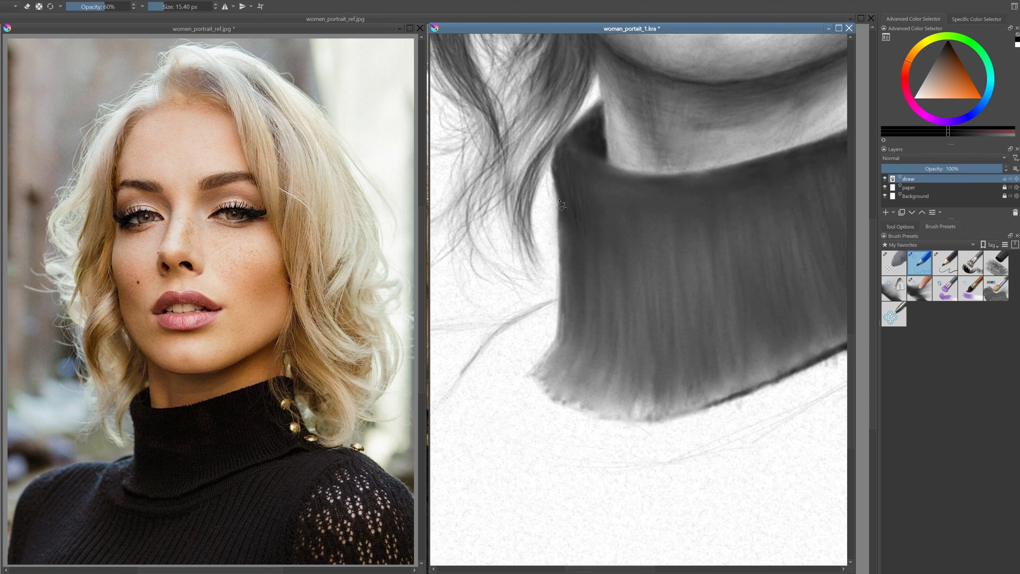
pyautogui.scroll(-1, 551, 286)
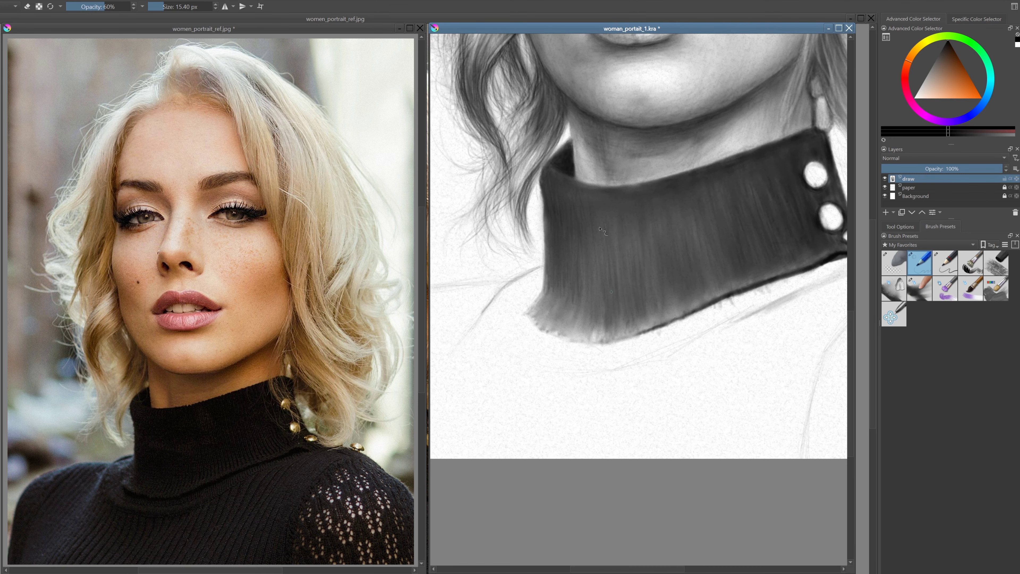
# Frame the lips and the whole collar together in view
pyautogui.moveTo(574, 245); pyautogui.dragTo(539, 293)
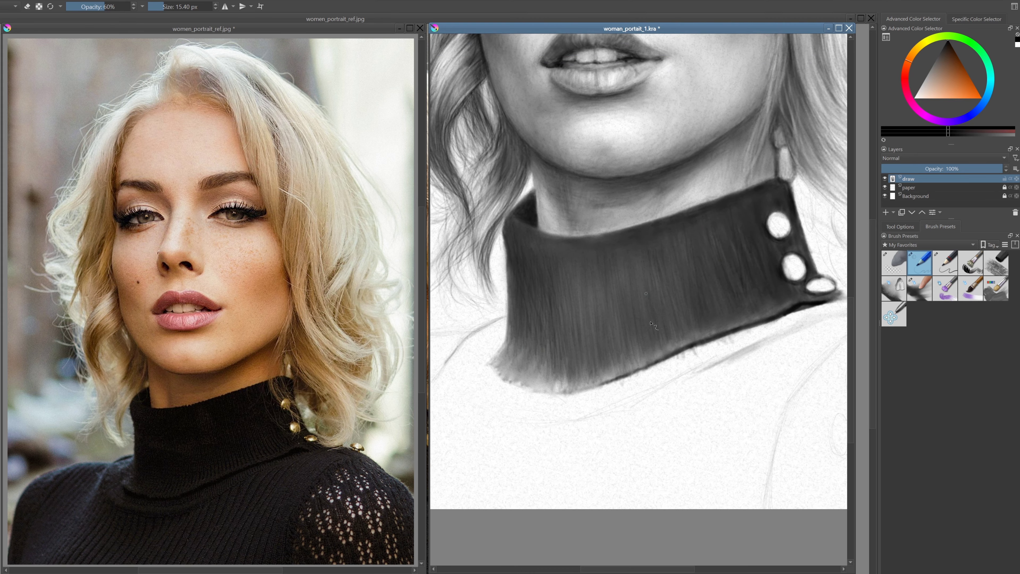
pyautogui.scroll(1, 650, 323)
pyautogui.press('/')
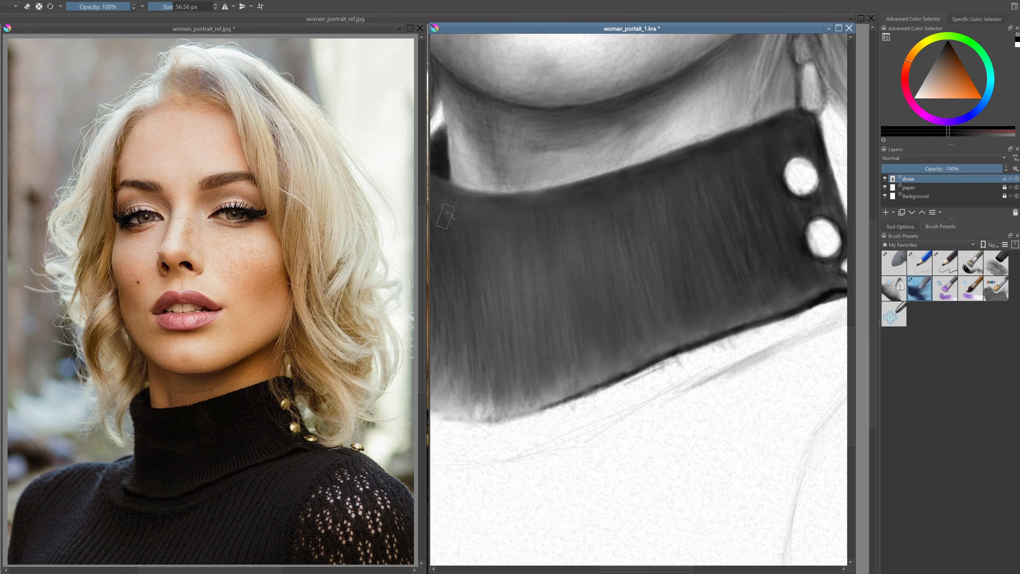
pyautogui.scroll(-1, 448, 212)
pyautogui.scroll(2, 562, 242)
pyautogui.press('/')
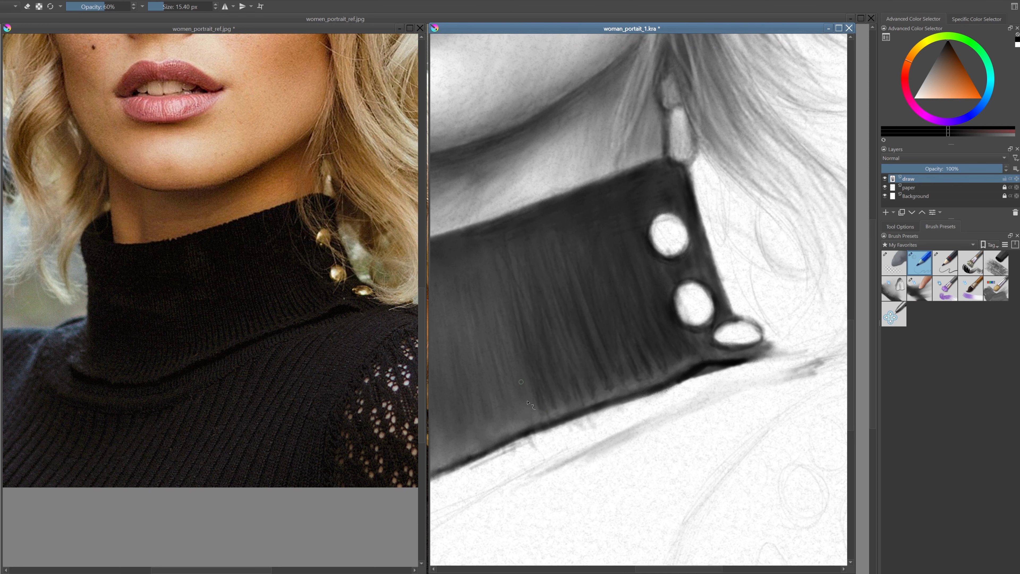
pyautogui.scroll(-1, 636, 251)
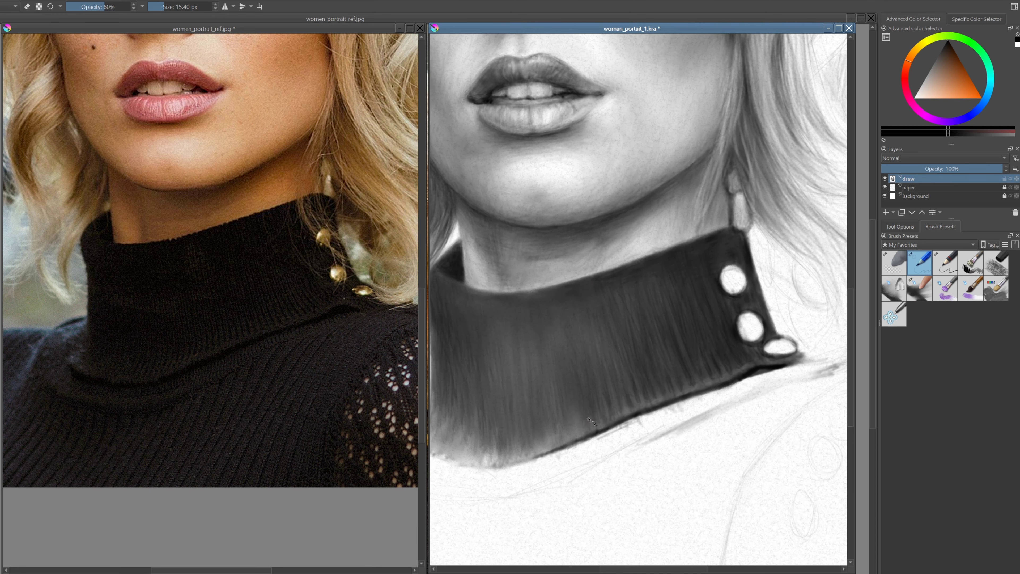
pyautogui.moveTo(565, 429); pyautogui.dragTo(570, 389)
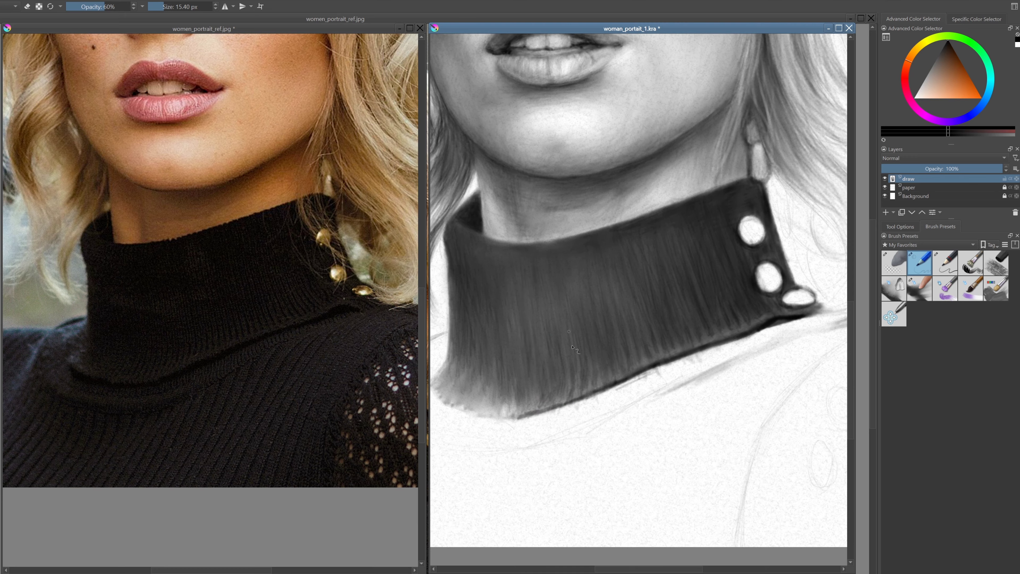
pyautogui.scroll(1, 572, 346)
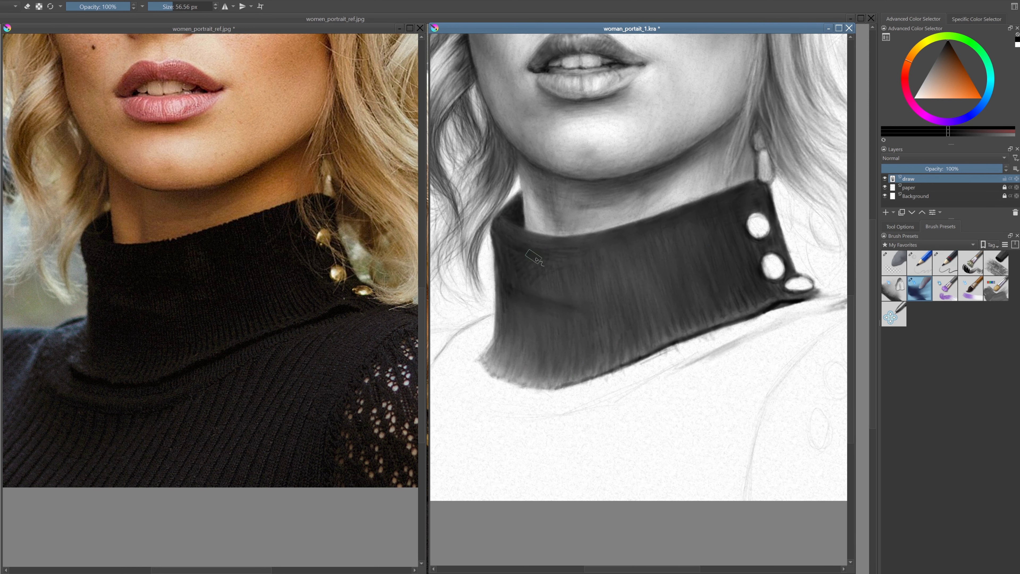
# Alternate between the ink pen and blending brushes and zoom closer on the collar
pyautogui.press('/')
pyautogui.press('/')
pyautogui.press('/')
pyautogui.press('/')
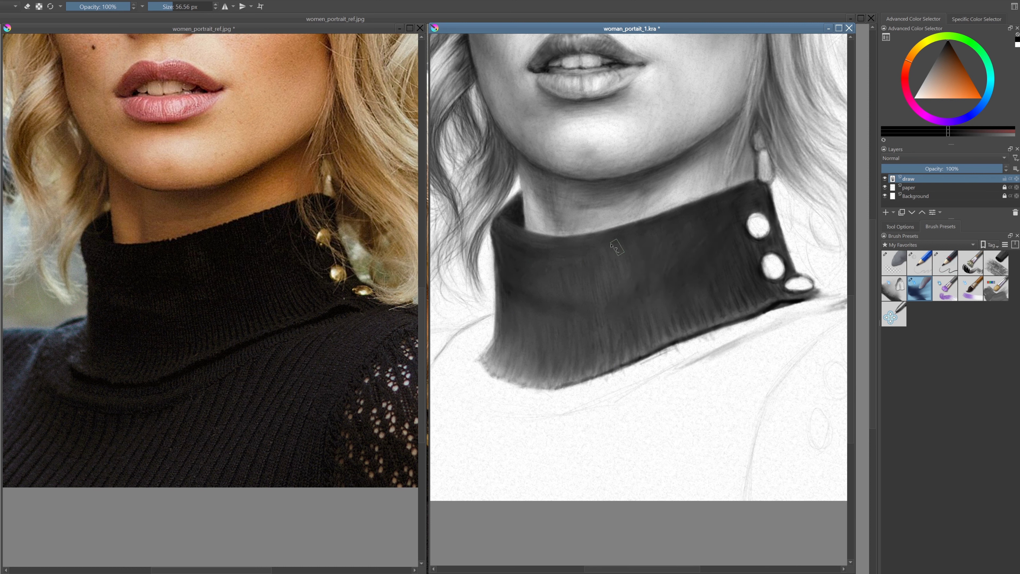
pyautogui.press('/')
pyautogui.press('/')
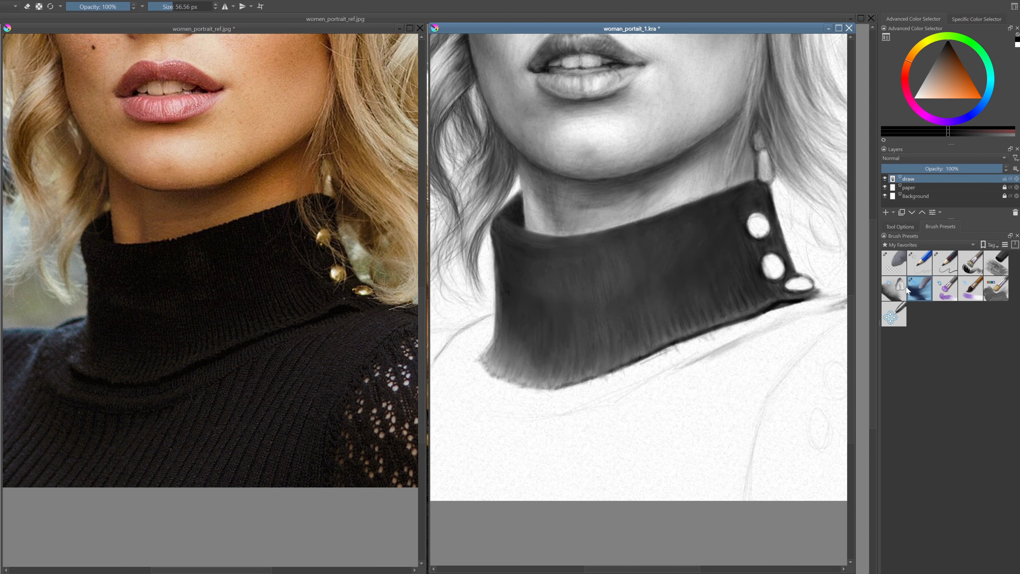
pyautogui.press('/')
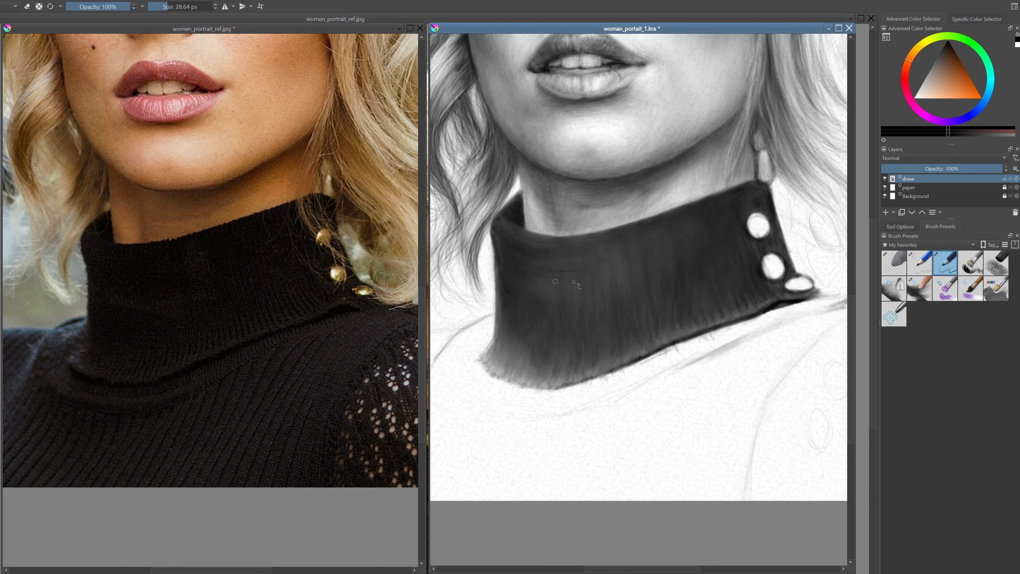
pyautogui.press('/')
pyautogui.press('/')
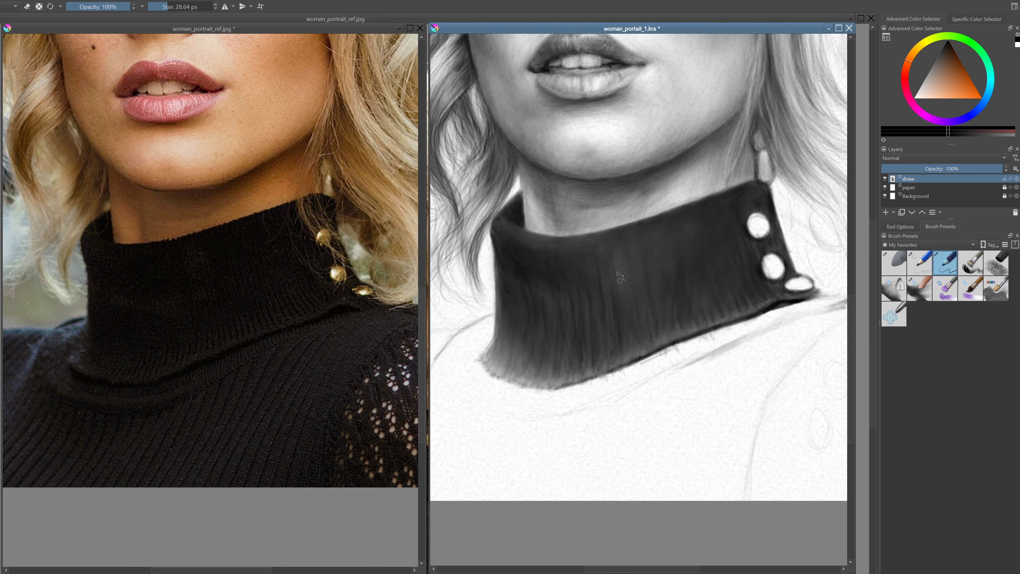
pyautogui.press('+')
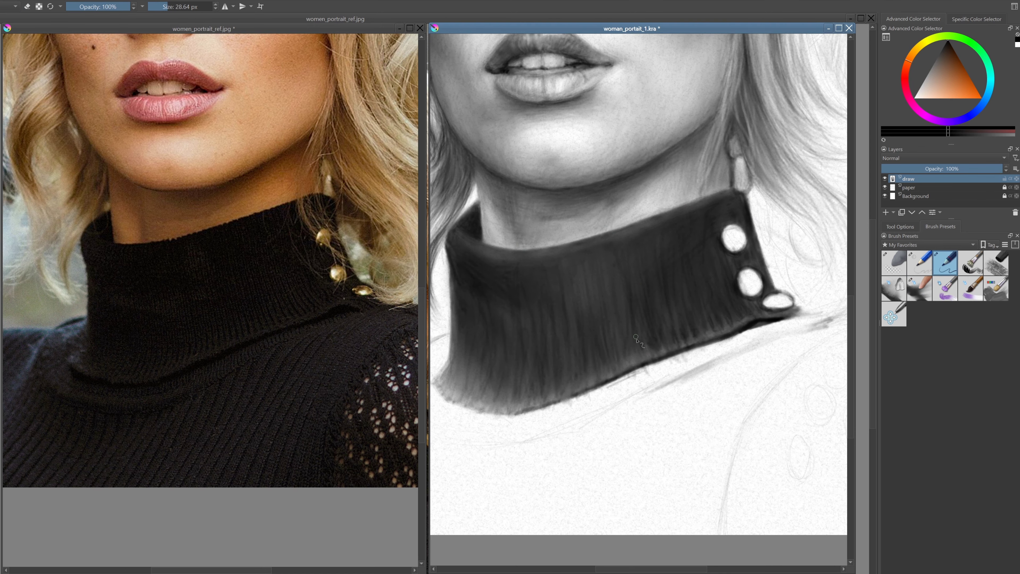
pyautogui.press('/')
pyautogui.press('/')
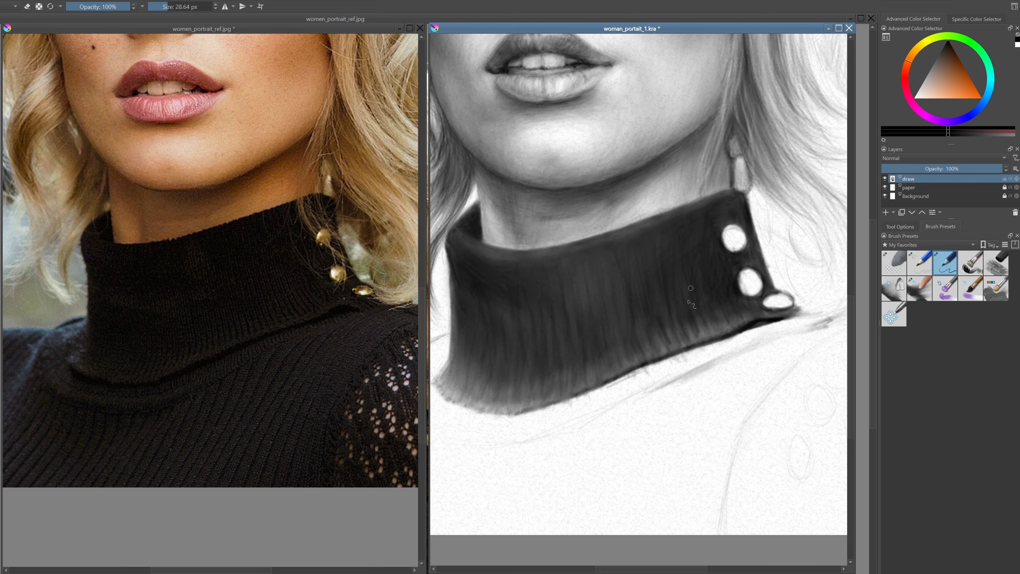
pyautogui.scroll(-1, 689, 303)
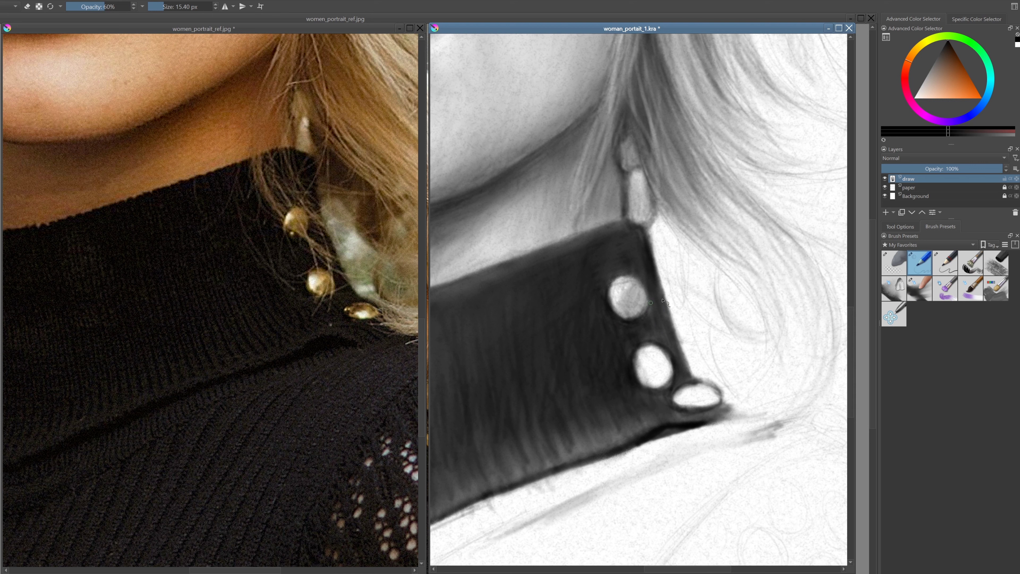
# Shade the upper, middle and lowest collar studs so they look like rounded buttons
pyautogui.moveTo(643, 287); pyautogui.dragTo(625, 312)
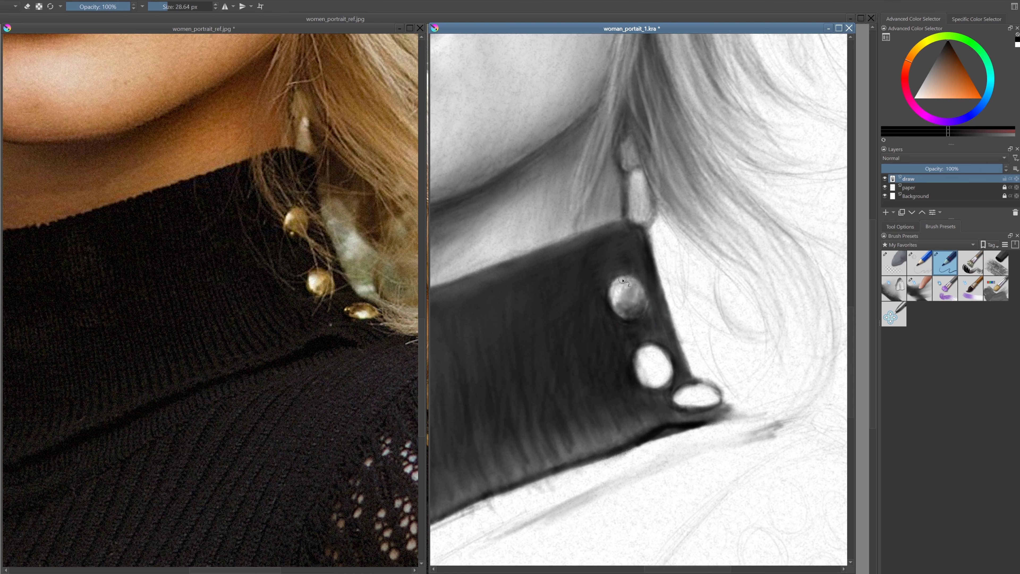
pyautogui.moveTo(662, 354); pyautogui.dragTo(646, 366)
pyautogui.press('/')
pyautogui.moveTo(682, 395); pyautogui.dragTo(693, 397)
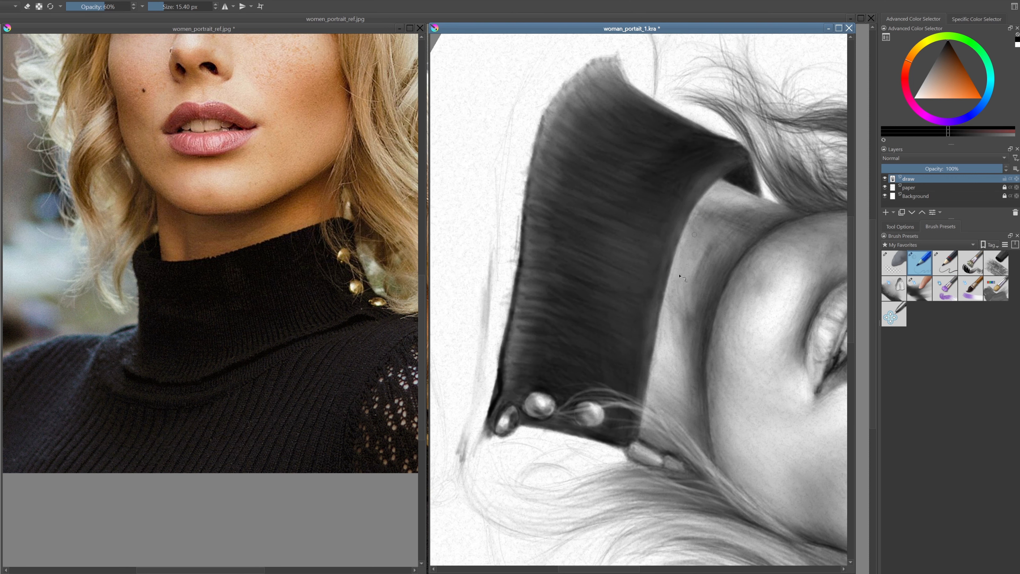
# Switch to the pencil at 60% opacity and zoom around the collar area
pyautogui.press('/')
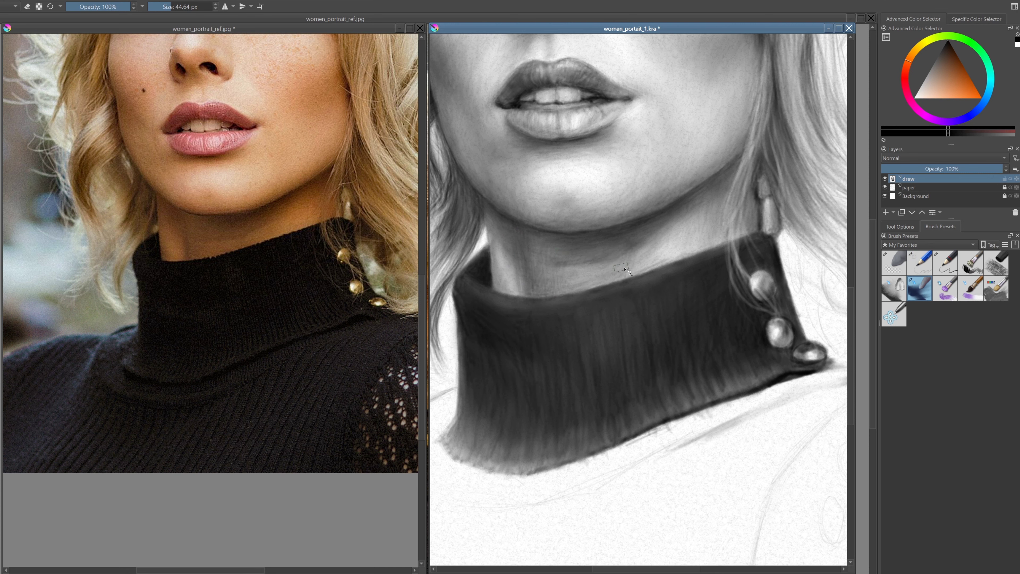
pyautogui.scroll(-3, 607, 256)
pyautogui.scroll(-2, 607, 256)
pyautogui.scroll(5, 592, 314)
pyautogui.scroll(-5, 592, 314)
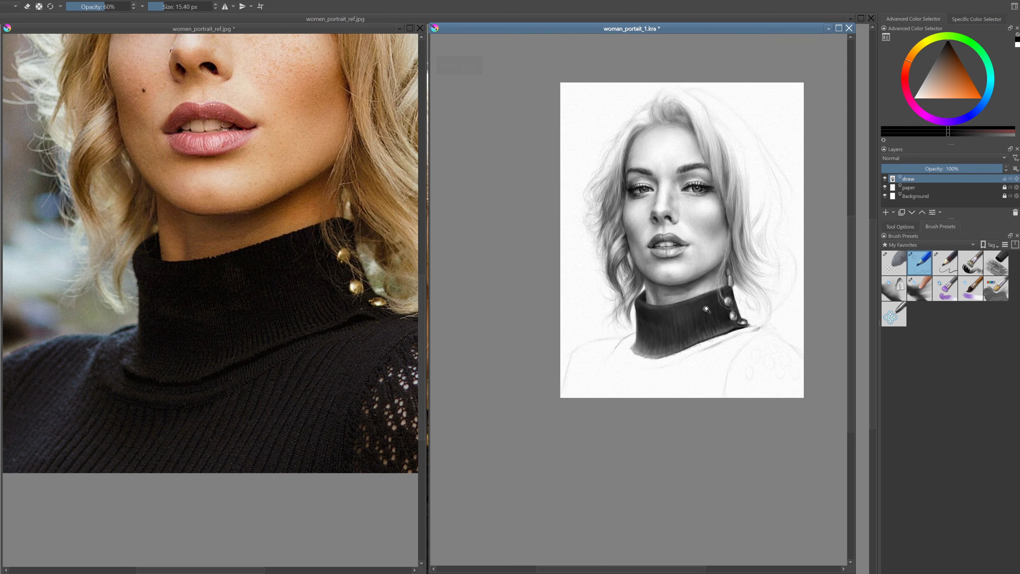
pyautogui.scroll(5, 611, 311)
pyautogui.scroll(2, 610, 311)
pyautogui.scroll(-3, 627, 309)
pyautogui.scroll(3, 626, 308)
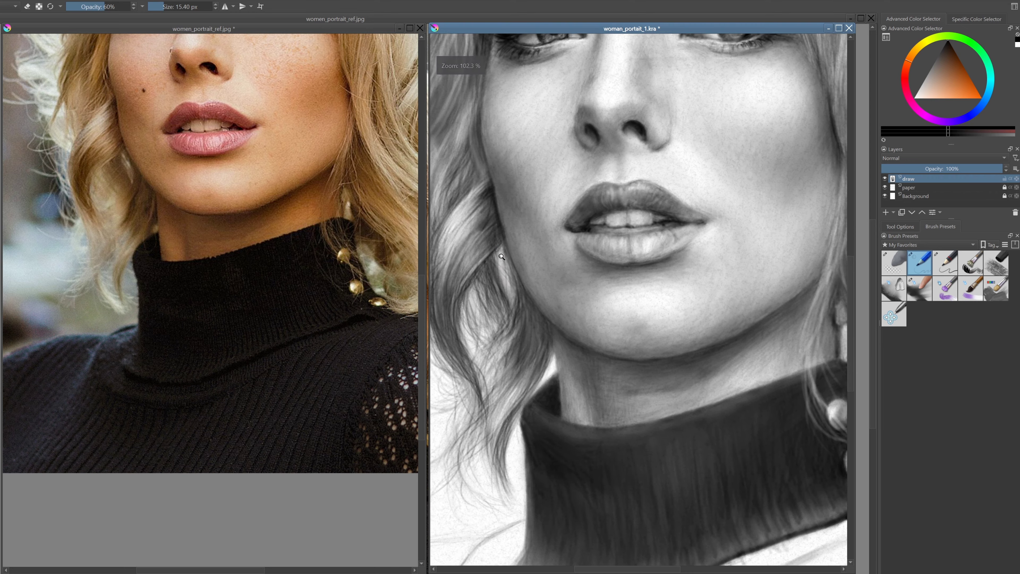
pyautogui.scroll(1, 602, 305)
pyautogui.scroll(-3, 584, 303)
pyautogui.scroll(-3, 583, 303)
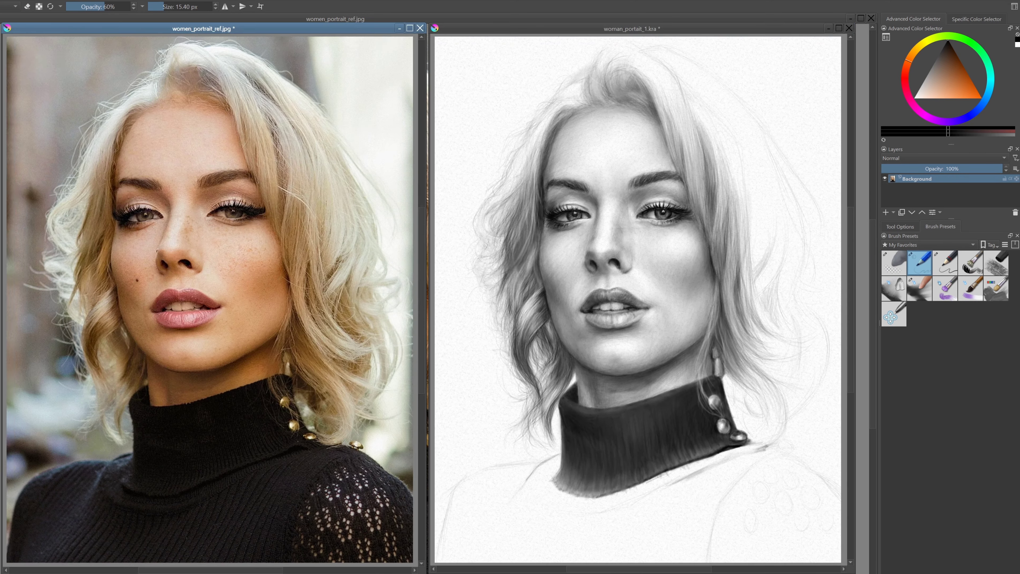
pyautogui.scroll(2, 562, 322)
pyautogui.scroll(-1, 563, 388)
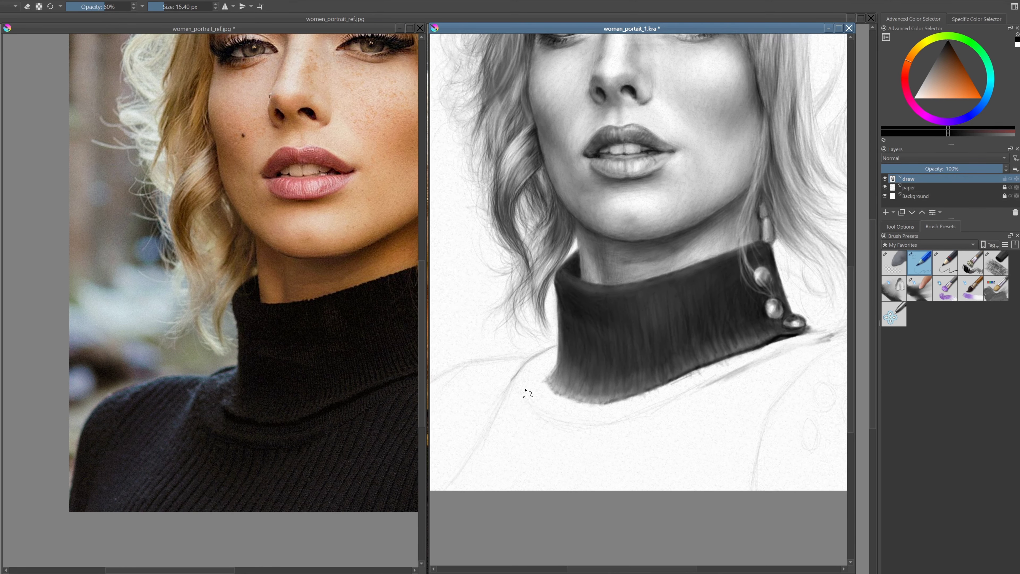
pyautogui.scroll(1, 524, 360)
pyautogui.scroll(-2, 524, 360)
pyautogui.scroll(4, 644, 350)
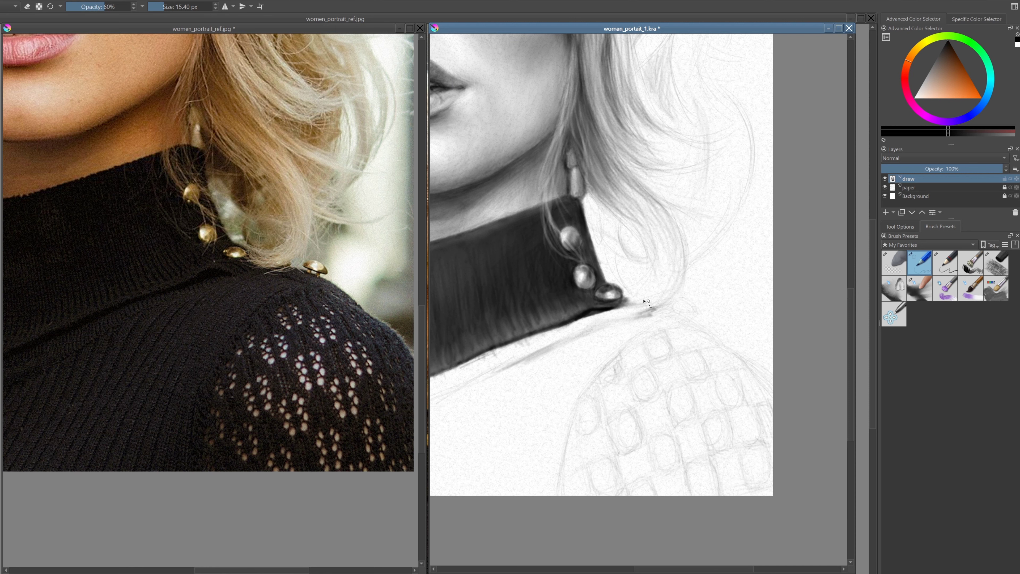
pyautogui.scroll(-3, 742, 365)
# Paint broad dark shading on the sweater just below the collar
pyautogui.moveTo(715, 412)
pyautogui.mouseDown()
pyautogui.moveTo(683, 386)
pyautogui.moveTo(654, 417)
pyautogui.moveTo(655, 448)
pyautogui.mouseUp()
pyautogui.moveTo(676, 453)
pyautogui.mouseDown()
pyautogui.moveTo(683, 402)
pyautogui.moveTo(651, 462)
pyautogui.moveTo(663, 394)
pyautogui.mouseUp()
pyautogui.press('/')
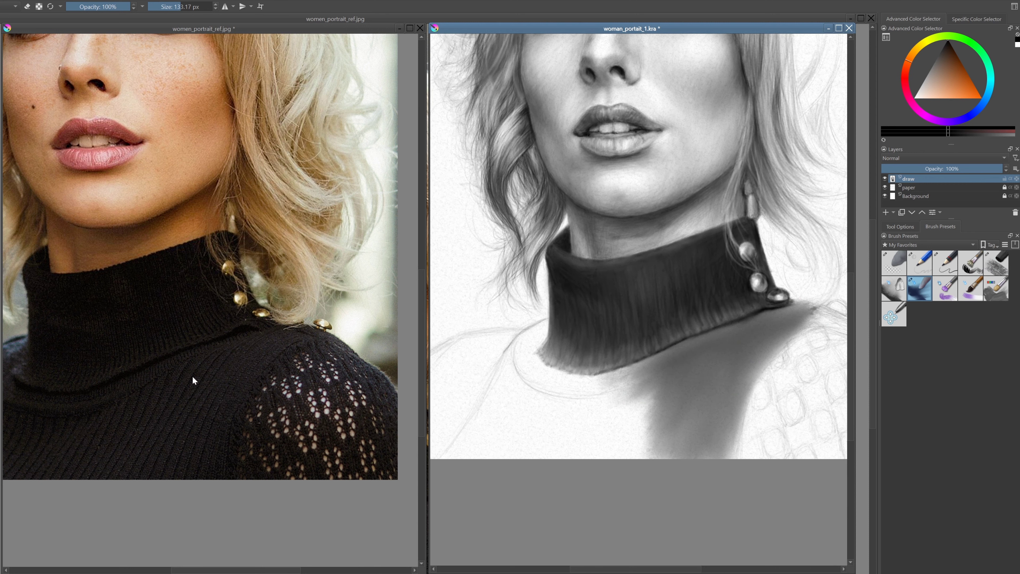
pyautogui.moveTo(703, 321); pyautogui.dragTo(662, 402)
pyautogui.moveTo(743, 362); pyautogui.dragTo(662, 462)
pyautogui.moveTo(763, 313)
pyautogui.mouseDown()
pyautogui.moveTo(688, 424)
pyautogui.moveTo(709, 403)
pyautogui.mouseUp()
pyautogui.press('/')
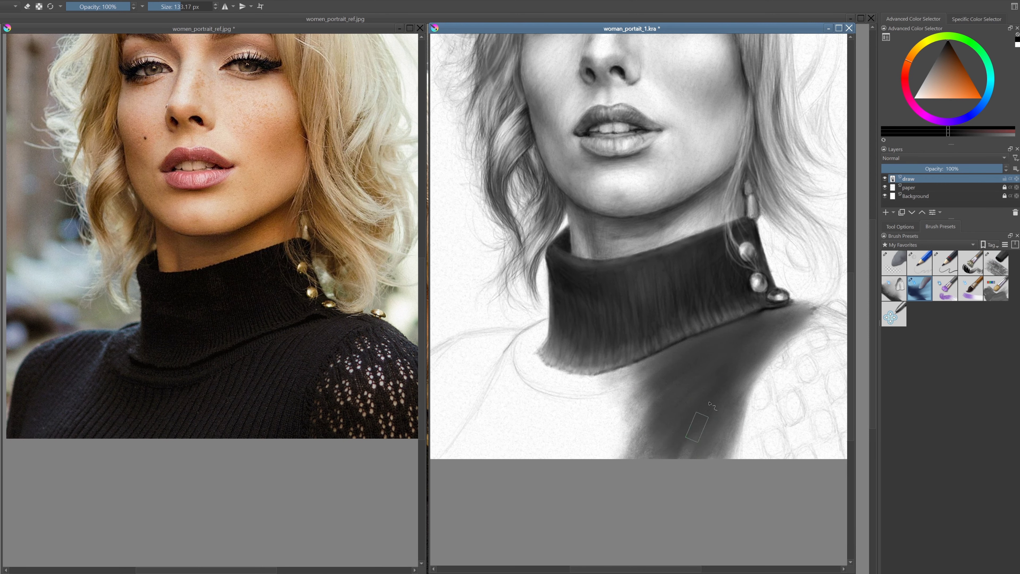
pyautogui.press('/')
pyautogui.moveTo(569, 401); pyautogui.dragTo(683, 402)
pyautogui.press('/')
pyautogui.moveTo(582, 450); pyautogui.dragTo(742, 361)
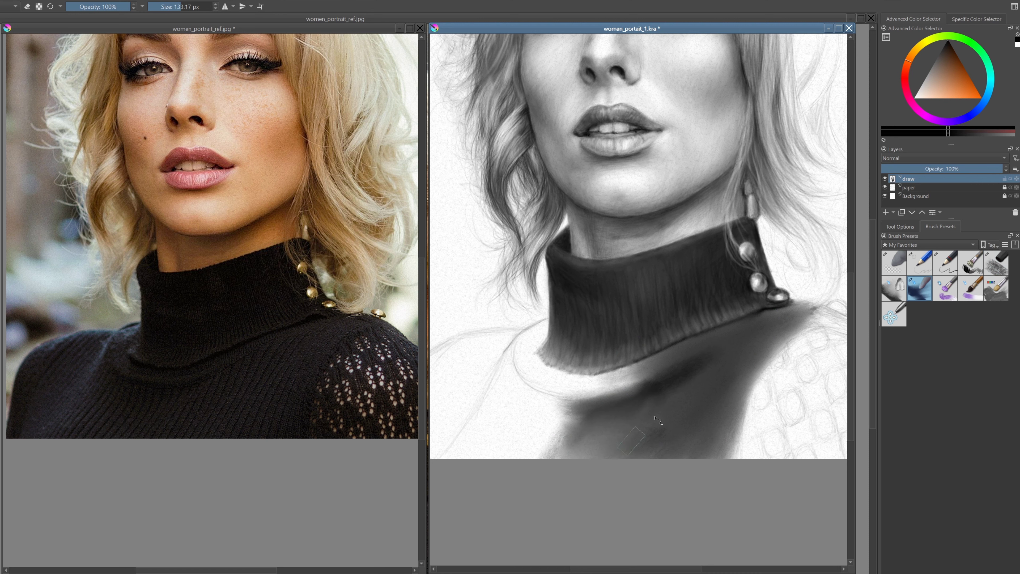
# Darken the sweater under the left side of the collar, alternating shading and blending brushes
pyautogui.press('/')
pyautogui.moveTo(530, 340)
pyautogui.mouseDown()
pyautogui.moveTo(654, 380)
pyautogui.moveTo(538, 362)
pyautogui.mouseUp()
pyautogui.press('/')
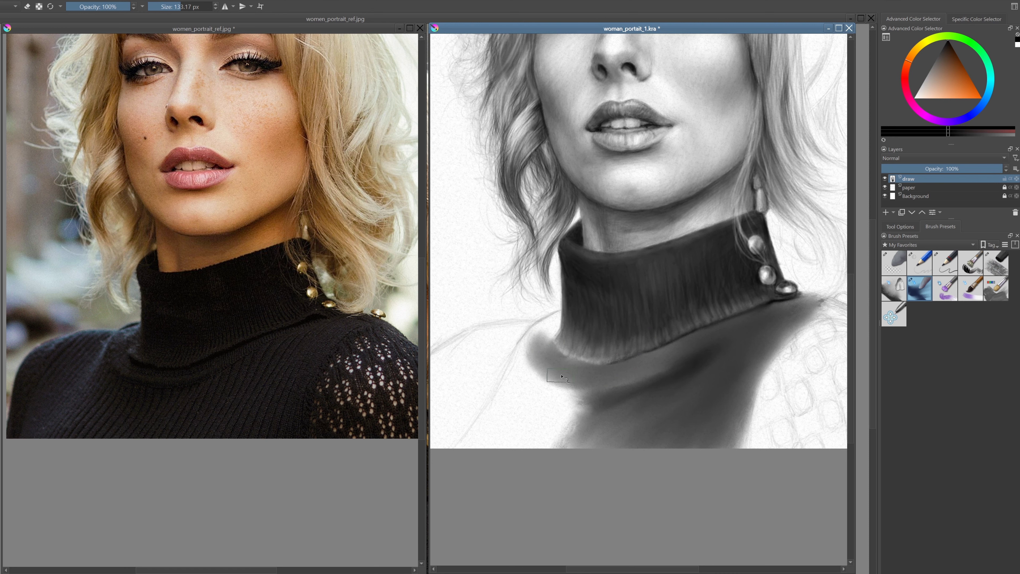
pyautogui.press('/')
pyautogui.moveTo(675, 378); pyautogui.dragTo(549, 383)
pyautogui.press('/')
pyautogui.moveTo(518, 350); pyautogui.dragTo(595, 385)
pyautogui.moveTo(534, 402); pyautogui.dragTo(611, 398)
# Blend the collar shading and extend strokes under and left of the collar
pyautogui.press('/')
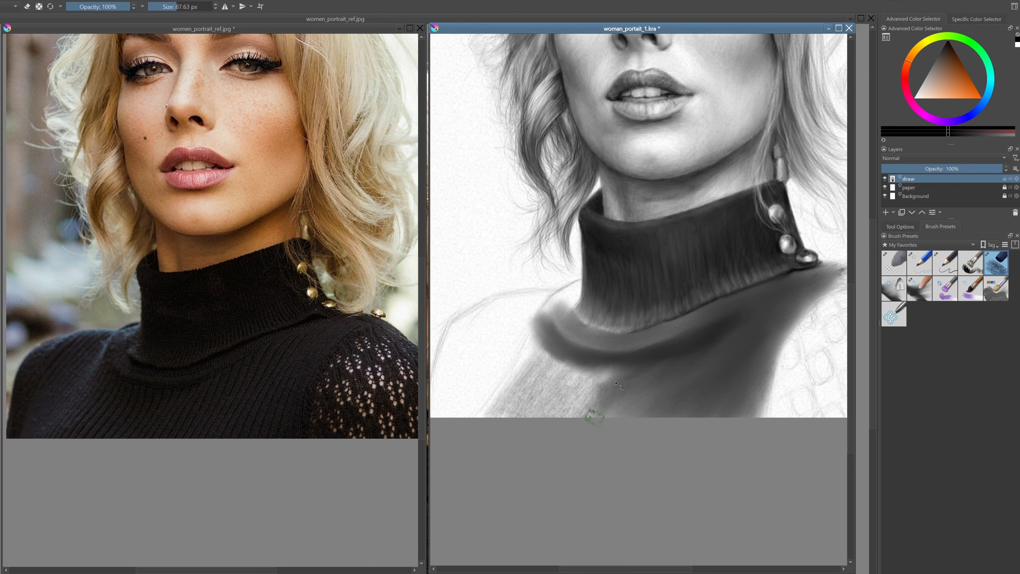
pyautogui.moveTo(490, 402)
pyautogui.mouseDown()
pyautogui.moveTo(602, 354)
pyautogui.moveTo(635, 382)
pyautogui.mouseUp()
pyautogui.press('/')
pyautogui.press('-')
pyautogui.moveTo(582, 406)
pyautogui.mouseDown()
pyautogui.moveTo(534, 398)
pyautogui.moveTo(683, 361)
pyautogui.mouseUp()
pyautogui.press('/')
pyautogui.press('/')
pyautogui.moveTo(747, 402); pyautogui.dragTo(563, 329)
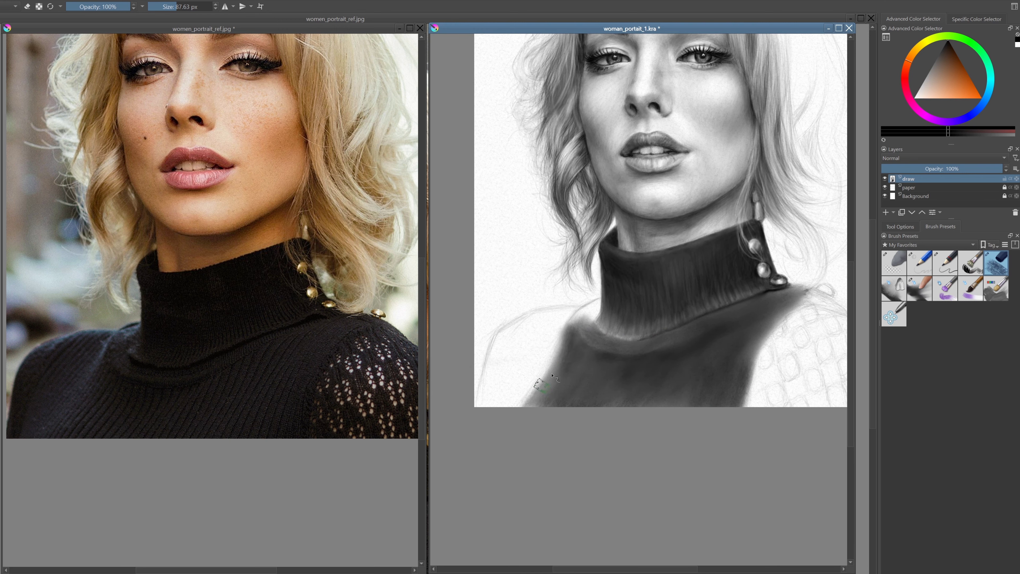
pyautogui.moveTo(538, 381); pyautogui.dragTo(585, 335)
# Shade the left shoulder dark and blend the shading across both shoulders
pyautogui.press('-')
pyautogui.moveTo(514, 402)
pyautogui.mouseDown()
pyautogui.moveTo(535, 338)
pyautogui.moveTo(602, 310)
pyautogui.mouseUp()
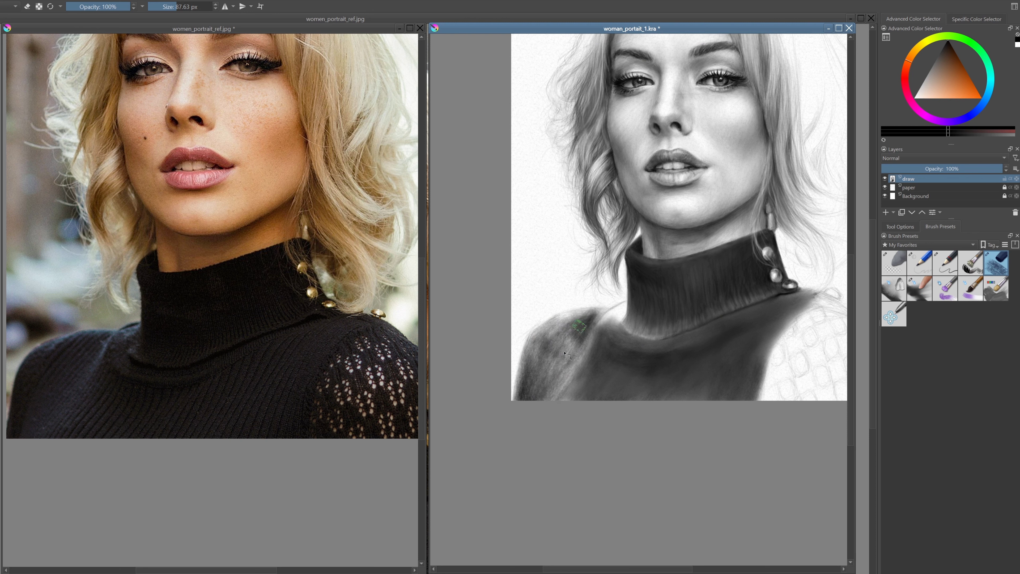
pyautogui.press('/')
pyautogui.moveTo(538, 390)
pyautogui.mouseDown()
pyautogui.moveTo(543, 356)
pyautogui.moveTo(562, 386)
pyautogui.moveTo(618, 360)
pyautogui.moveTo(554, 317)
pyautogui.moveTo(542, 338)
pyautogui.mouseUp()
pyautogui.press('/')
pyautogui.press('/')
pyautogui.press('/')
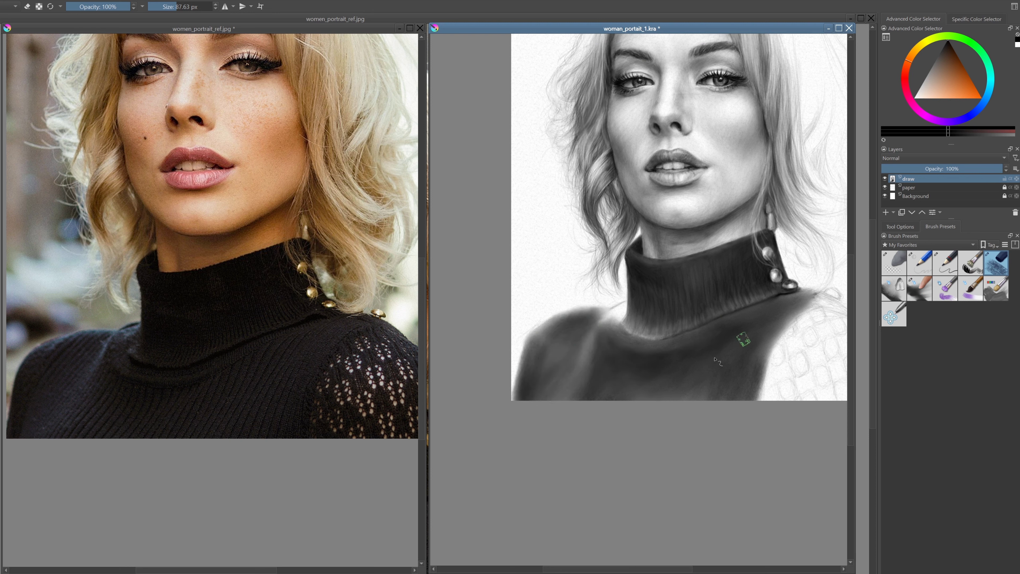
pyautogui.moveTo(747, 394); pyautogui.dragTo(691, 338)
pyautogui.press('/')
pyautogui.moveTo(616, 350); pyautogui.dragTo(584, 331)
pyautogui.press('+')
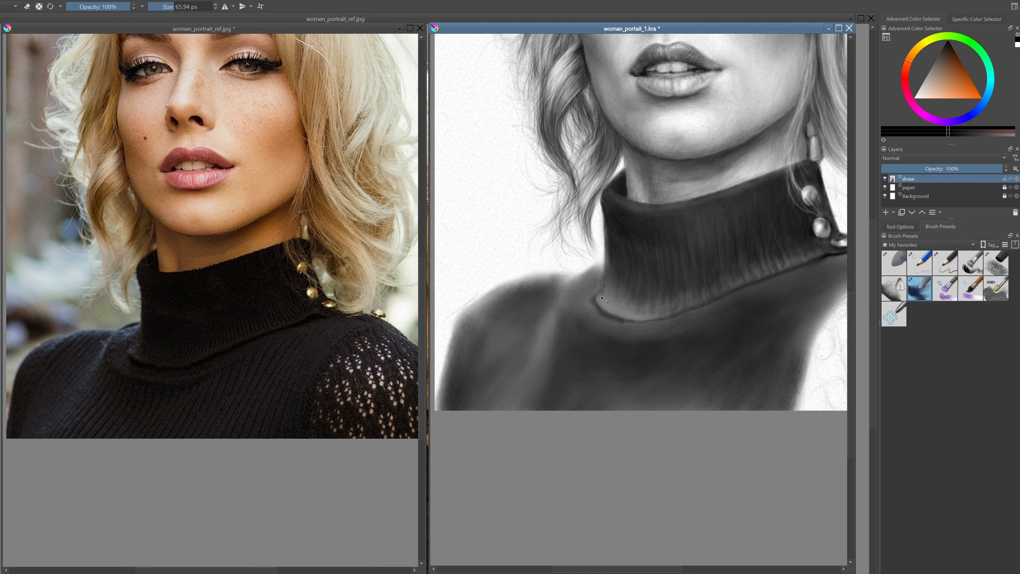
pyautogui.press('/')
# Darken the collar edge with fine ink-pen strokes
pyautogui.press('-')
pyautogui.press('+')
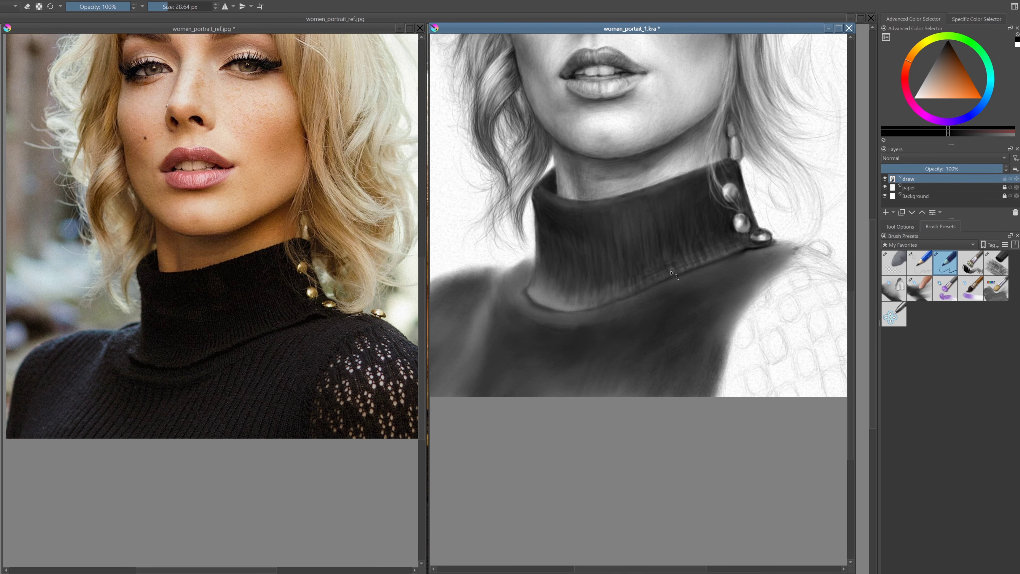
pyautogui.press('e')
pyautogui.press('.')
pyautogui.press('+')
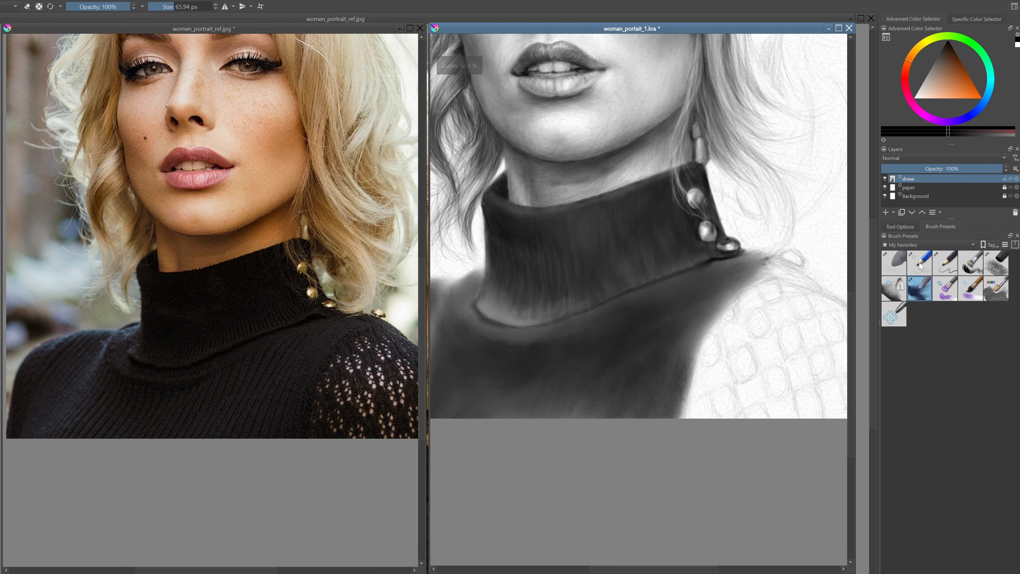
pyautogui.press('.')
pyautogui.press('+')
pyautogui.press('+')
pyautogui.moveTo(655, 137); pyautogui.dragTo(602, 414)
pyautogui.moveTo(633, 185); pyautogui.dragTo(610, 389)
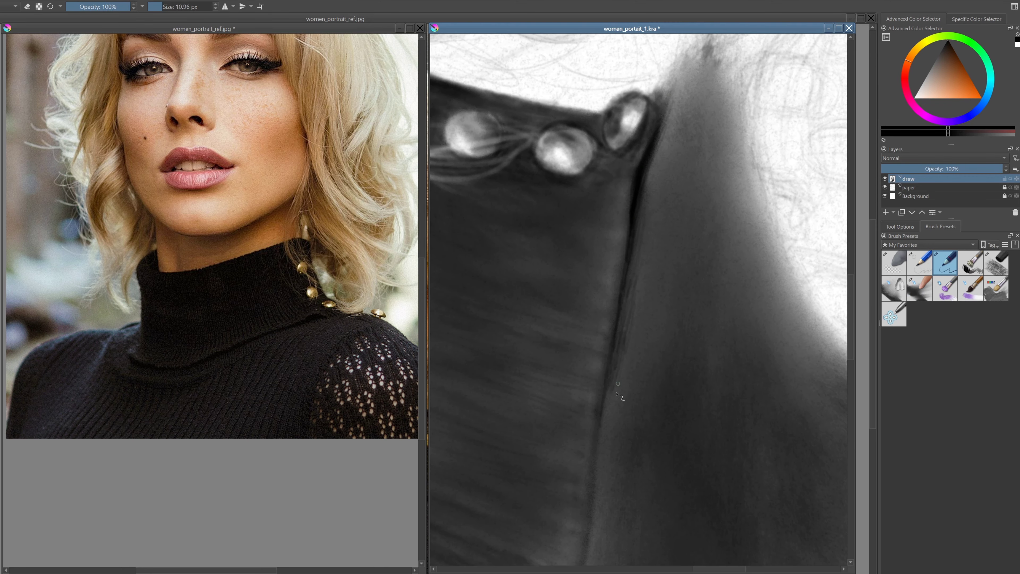
pyautogui.moveTo(636, 241); pyautogui.dragTo(607, 414)
pyautogui.scroll(-3, 632, 217)
pyautogui.moveTo(654, 160); pyautogui.dragTo(628, 350)
pyautogui.moveTo(649, 224); pyautogui.dragTo(626, 410)
# Rotate the view and add strokes along the collar's lower edge and fold at 23.50 px
pyautogui.press('/')
pyautogui.press('-')
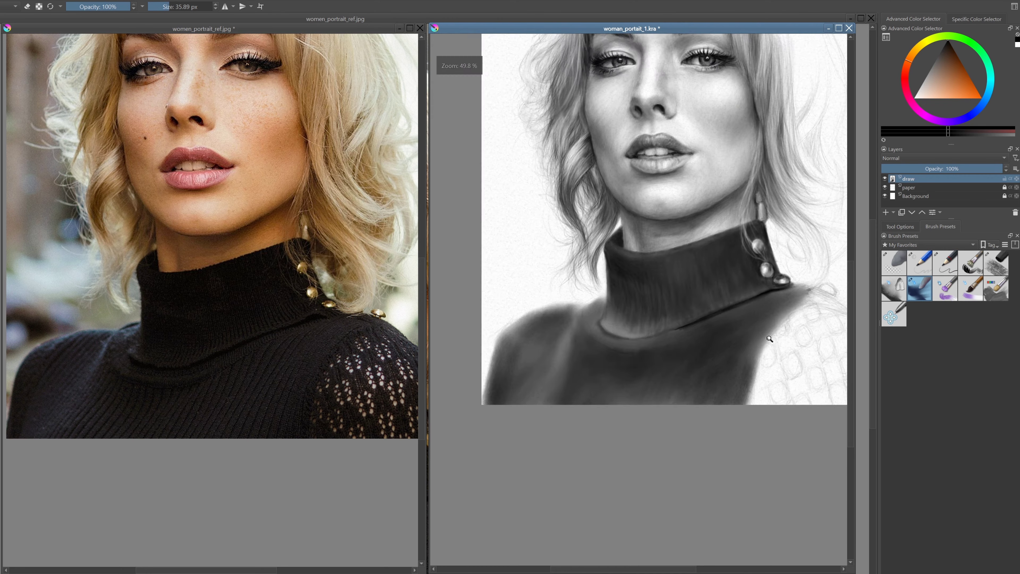
pyautogui.press('+')
pyautogui.press('/')
pyautogui.moveTo(849, 259); pyautogui.dragTo(570, 125)
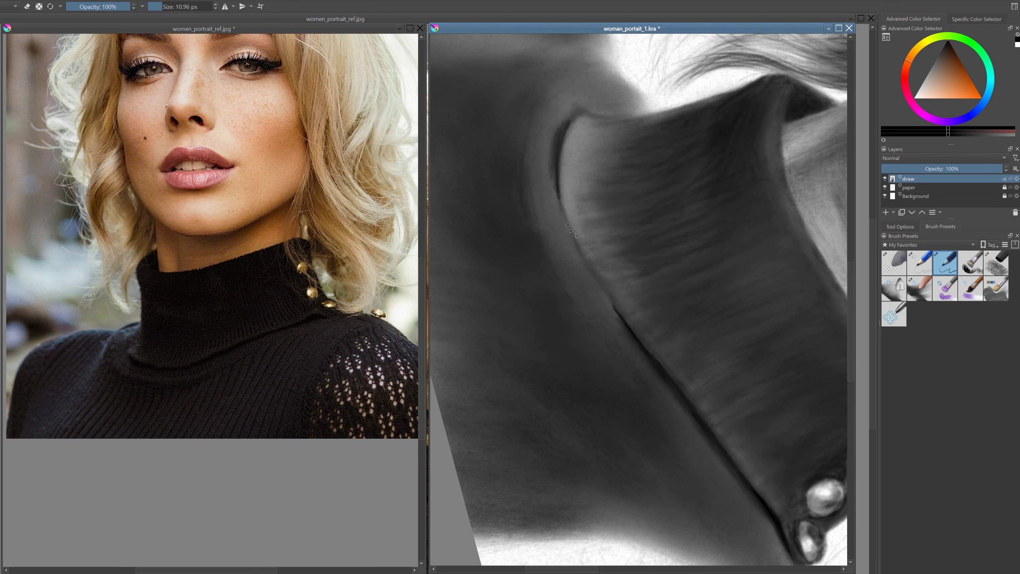
pyautogui.moveTo(570, 231); pyautogui.dragTo(612, 267)
pyautogui.moveTo(621, 157); pyautogui.dragTo(604, 231)
pyautogui.press('5')
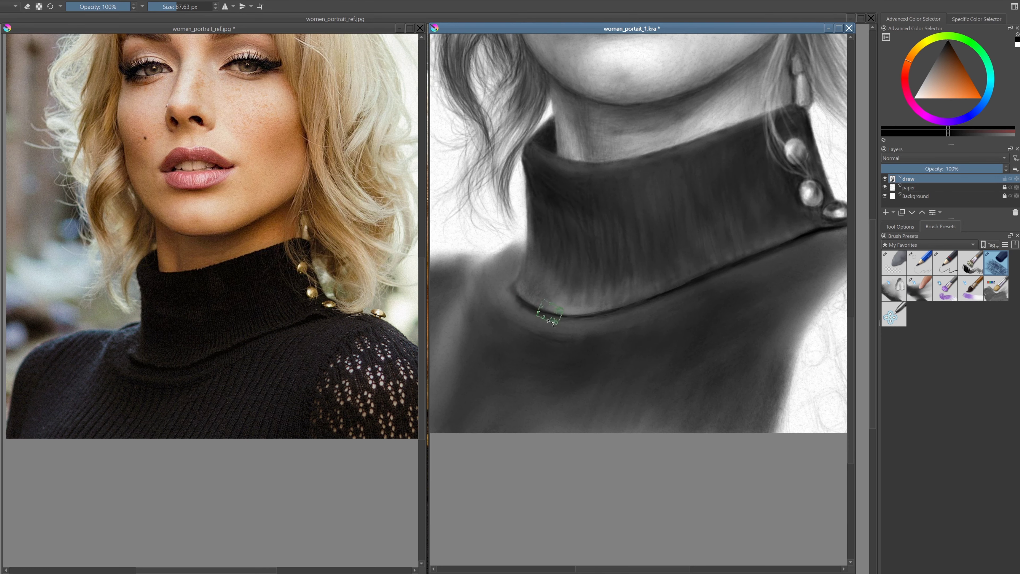
pyautogui.moveTo(518, 281)
pyautogui.mouseDown()
pyautogui.moveTo(610, 318)
pyautogui.moveTo(530, 225)
pyautogui.mouseUp()
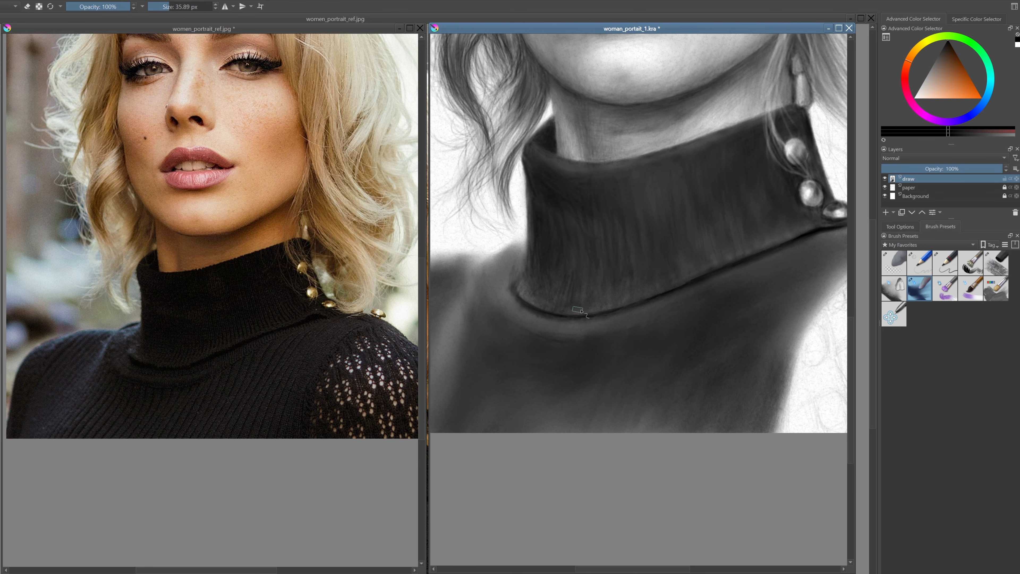
# Paint darker ink-pen strokes along the left shoulder edge
pyautogui.press('e')
pyautogui.press('/')
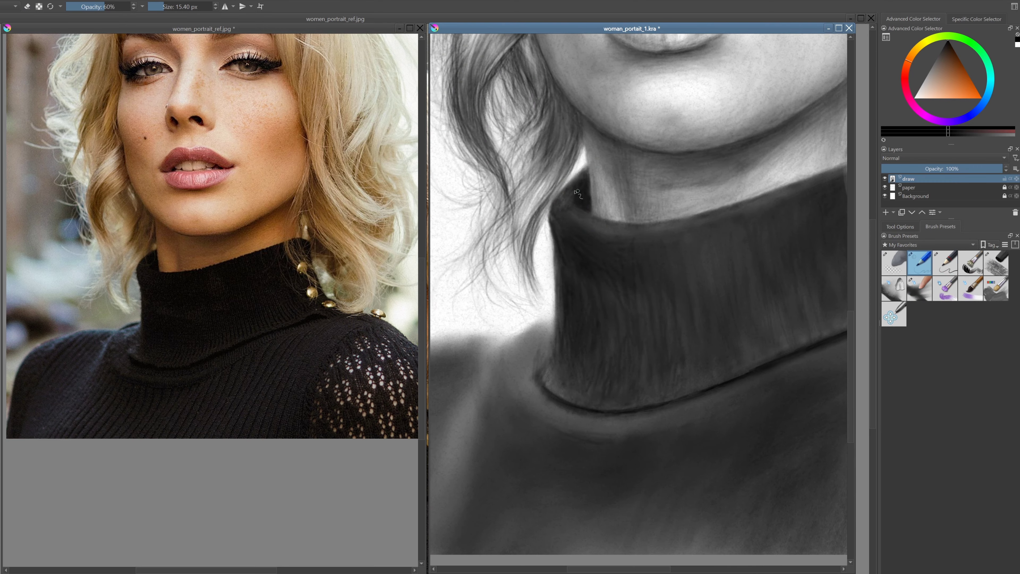
pyautogui.press('-')
pyautogui.press('.')
pyautogui.press('.')
pyautogui.press('.')
pyautogui.press('-')
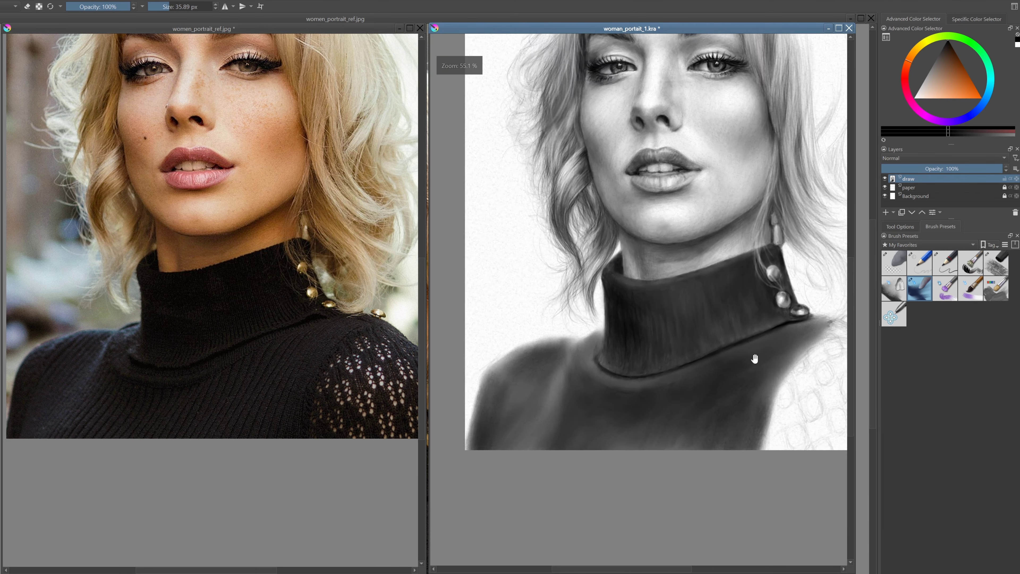
pyautogui.press('=')
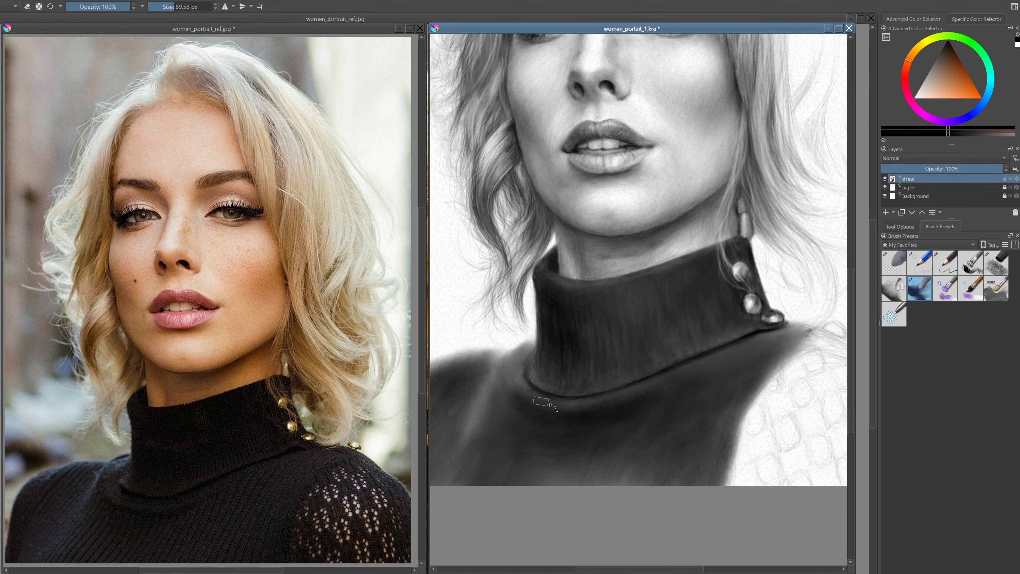
pyautogui.press('/')
pyautogui.moveTo(473, 393)
pyautogui.mouseDown()
pyautogui.moveTo(463, 456)
pyautogui.moveTo(475, 457)
pyautogui.mouseUp()
pyautogui.press('/')
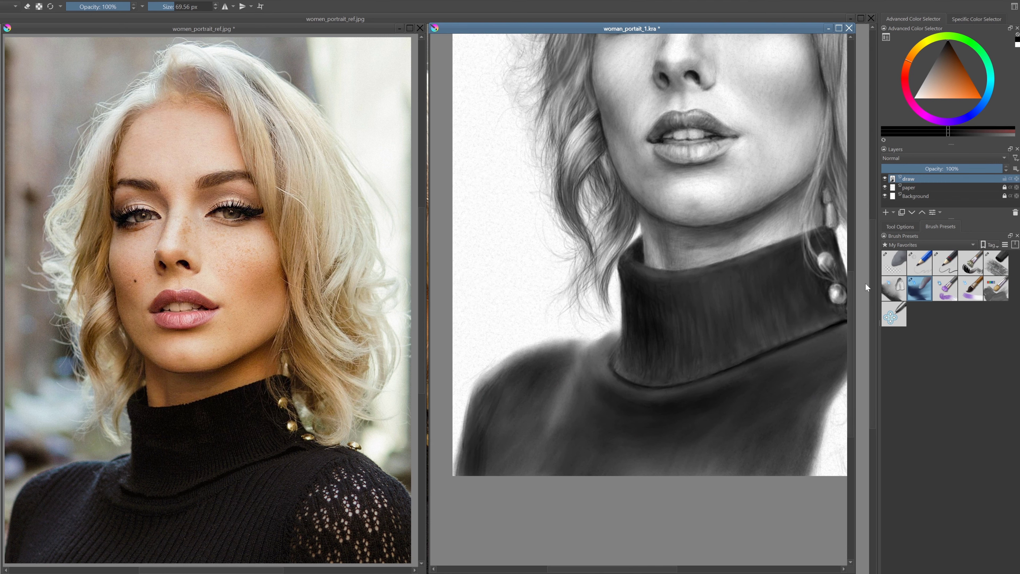
pyautogui.press('/')
pyautogui.moveTo(507, 366); pyautogui.dragTo(472, 411)
# Soften the left shoulder edge and darken where the collar meets the shoulder
pyautogui.press('/')
pyautogui.press('/')
pyautogui.press('/')
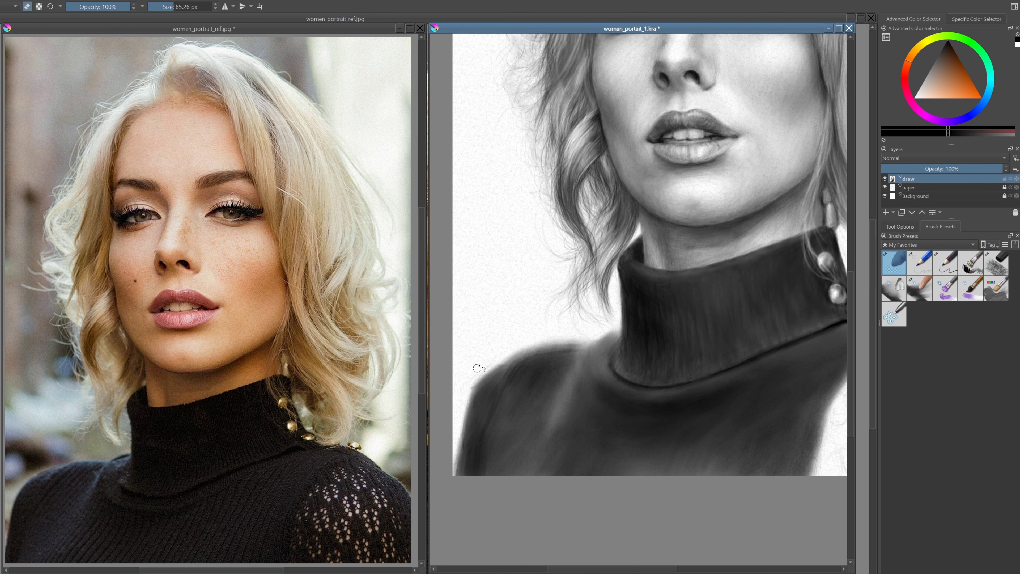
pyautogui.press('/')
pyautogui.moveTo(506, 375)
pyautogui.mouseDown()
pyautogui.moveTo(530, 354)
pyautogui.moveTo(582, 337)
pyautogui.moveTo(590, 418)
pyautogui.mouseUp()
pyautogui.press('/')
pyautogui.press('/')
pyautogui.press('/')
pyautogui.moveTo(578, 375)
pyautogui.mouseDown()
pyautogui.moveTo(588, 422)
pyautogui.moveTo(580, 378)
pyautogui.mouseUp()
pyautogui.press('/')
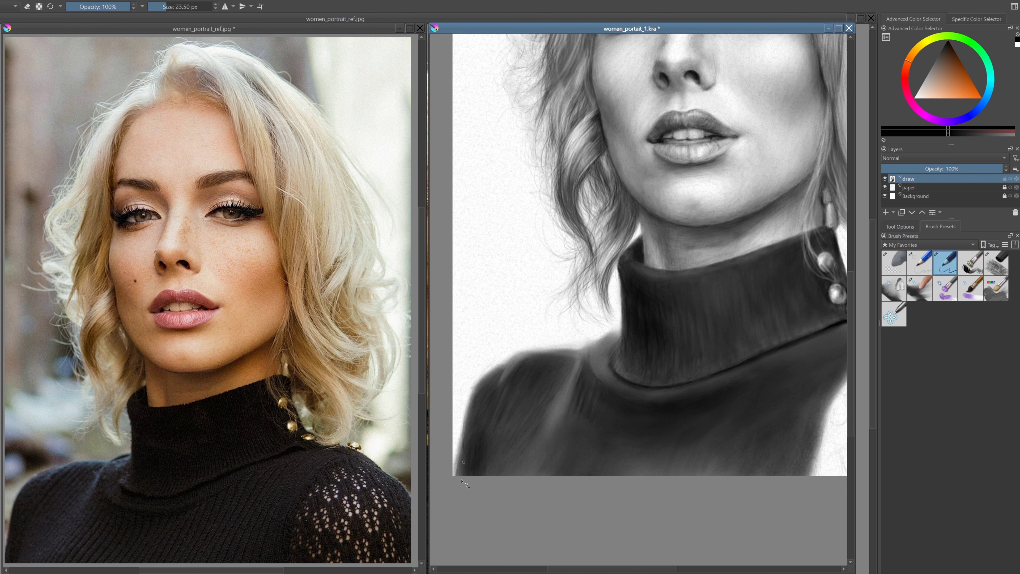
pyautogui.press('/')
pyautogui.press('/')
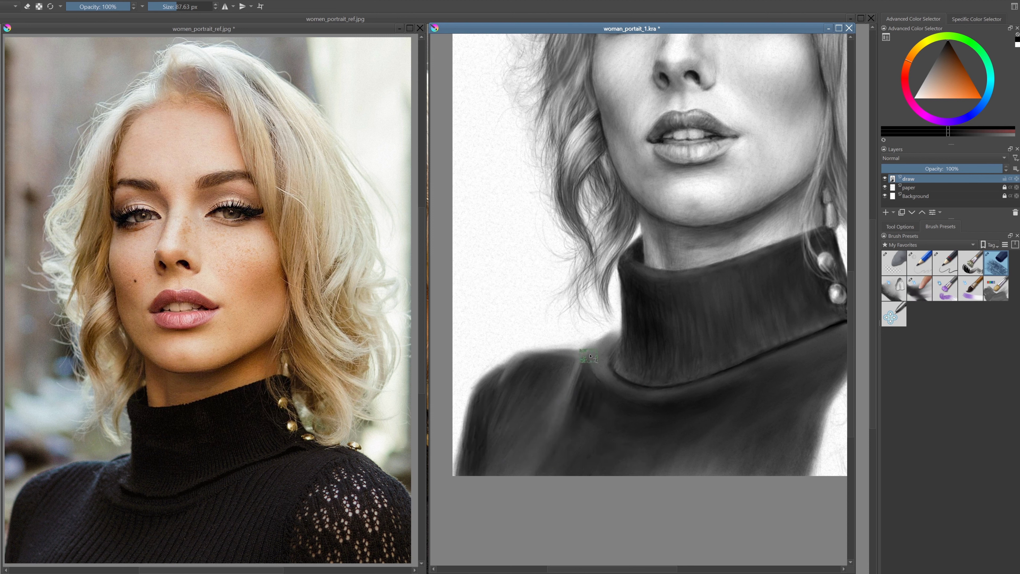
pyautogui.press('e')
pyautogui.press('/')
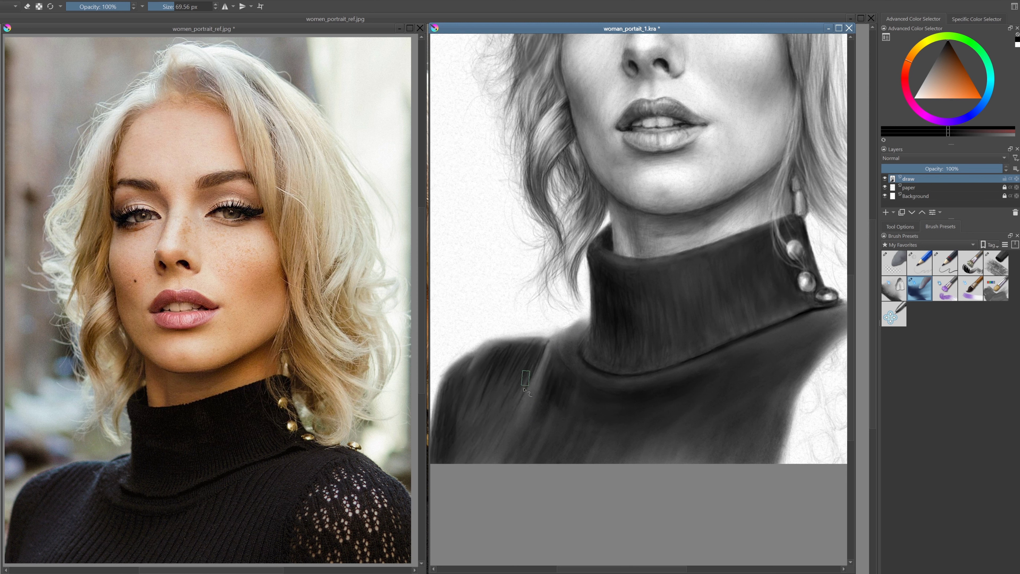
pyautogui.scroll(2, 558, 362)
pyautogui.moveTo(568, 359); pyautogui.dragTo(568, 417)
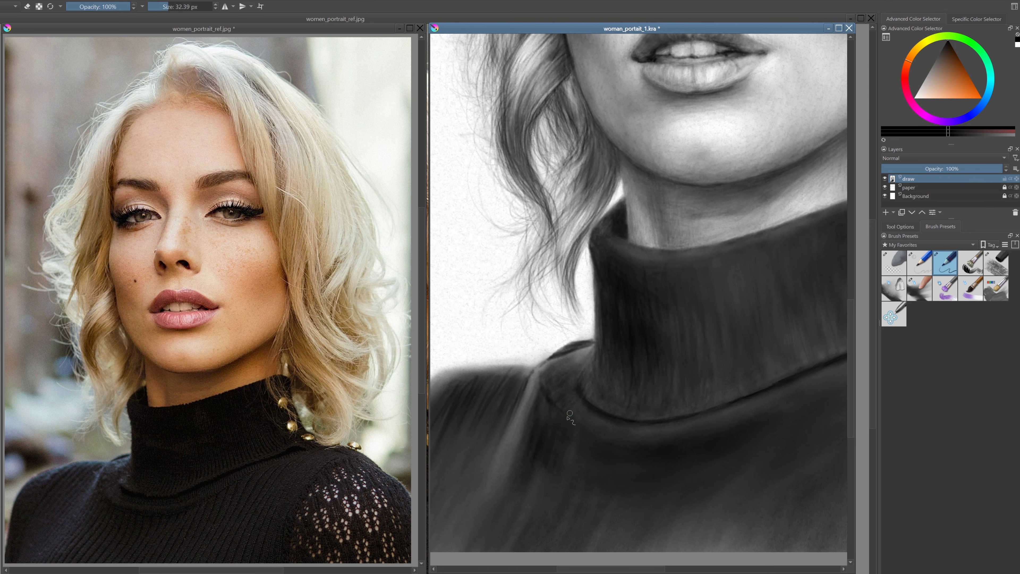
pyautogui.scroll(-2, 597, 476)
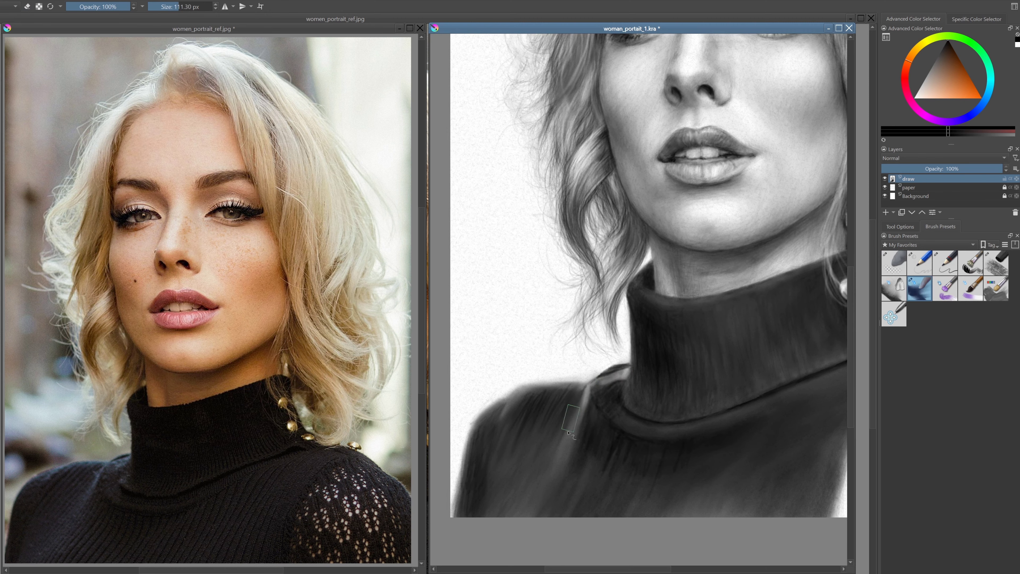
pyautogui.scroll(-2, 602, 402)
pyautogui.scroll(4, 647, 371)
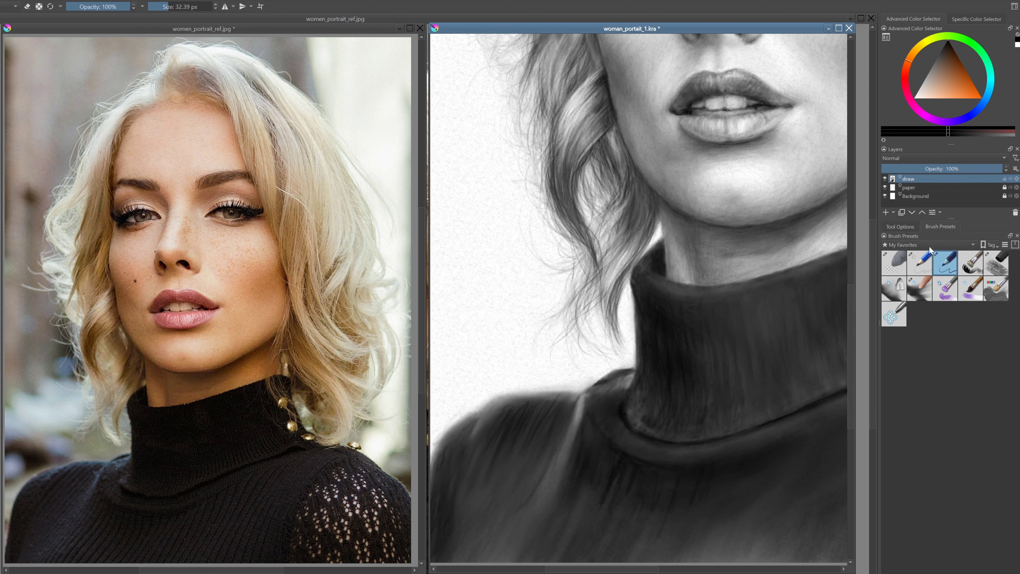
pyautogui.click(920, 289)
pyautogui.press('-')
pyautogui.click(950, 269)
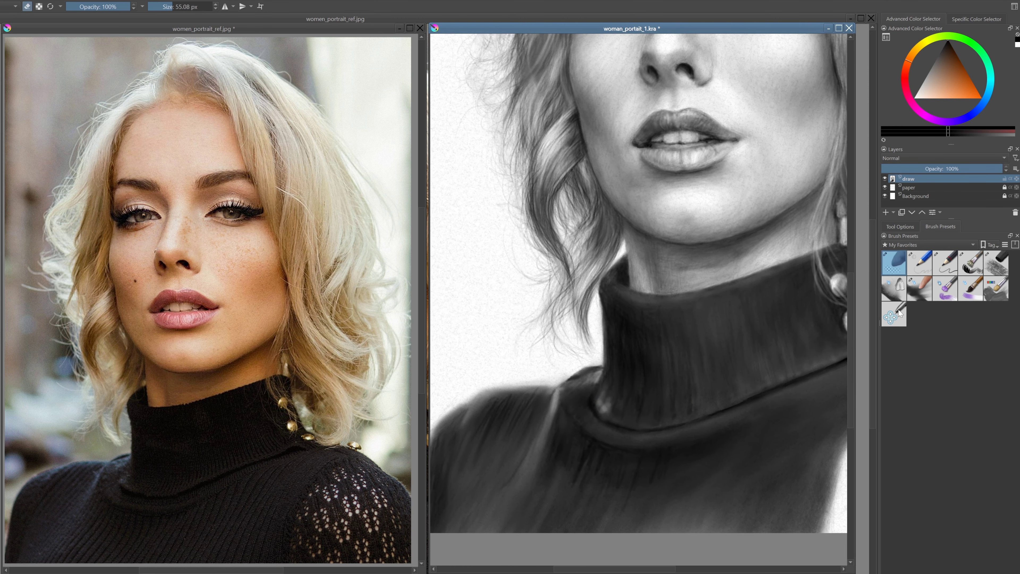
pyautogui.scroll(-2, 602, 333)
pyautogui.click(996, 264)
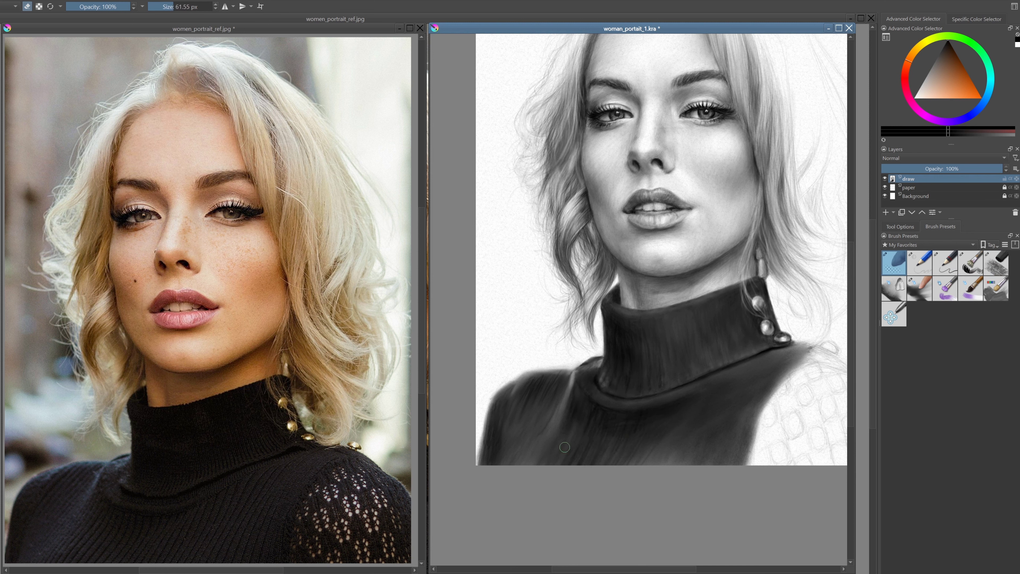
pyautogui.press('/')
pyautogui.scroll(2, 635, 377)
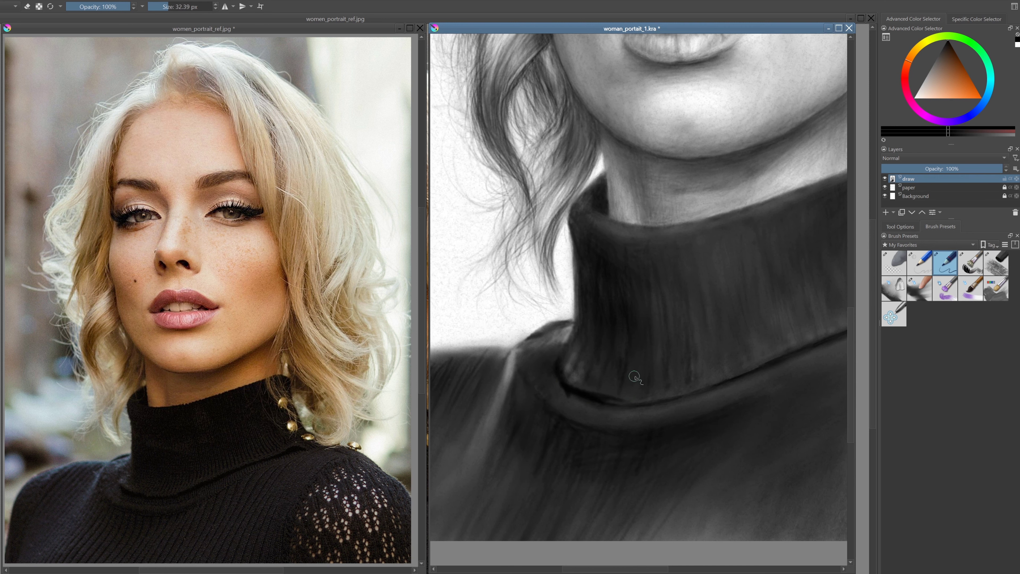
pyautogui.scroll(-1, 717, 410)
pyautogui.scroll(-1, 643, 382)
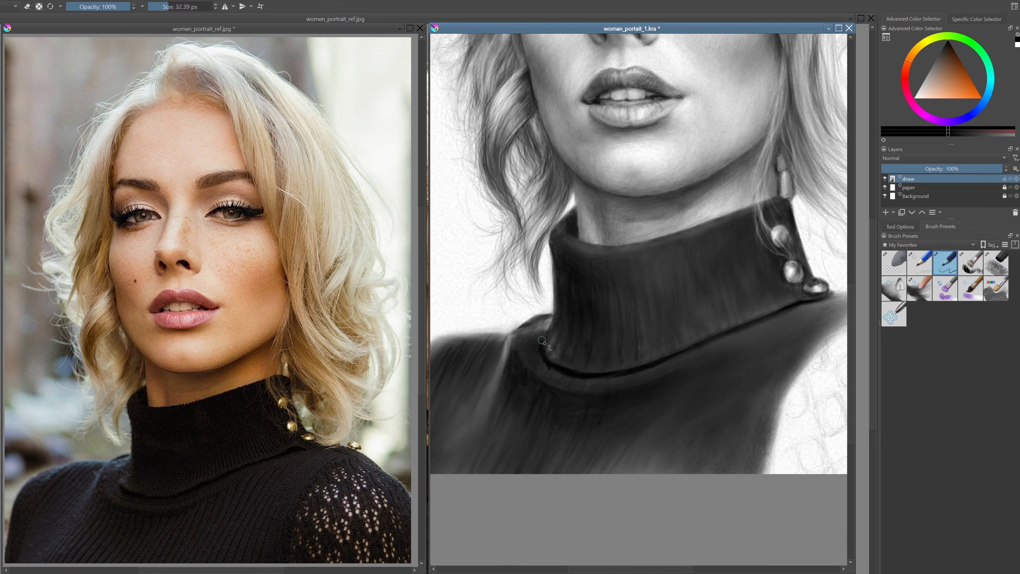
pyautogui.scroll(-1, 616, 364)
pyautogui.scroll(2, 616, 365)
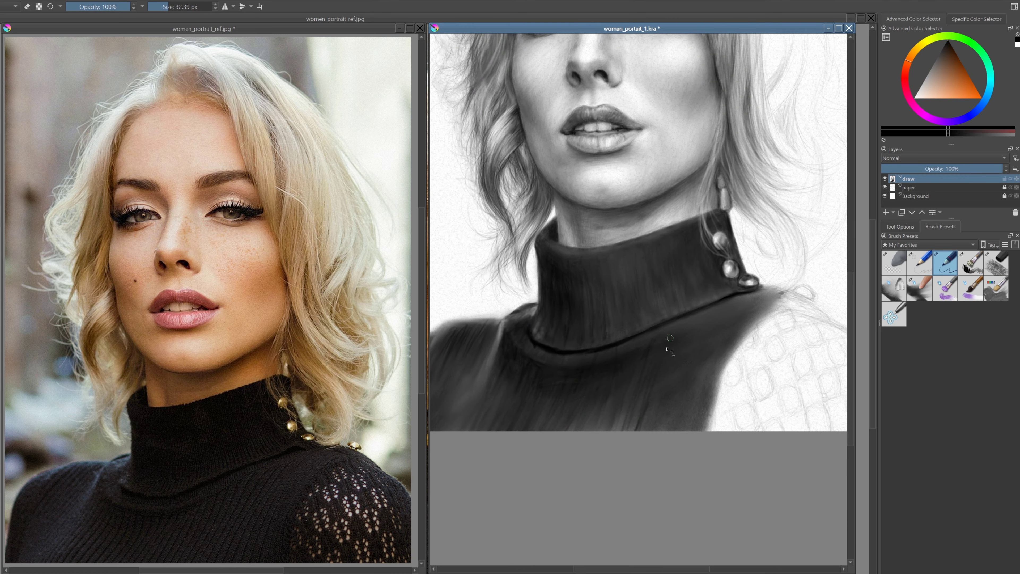
pyautogui.scroll(-2, 575, 438)
pyautogui.scroll(2, 536, 346)
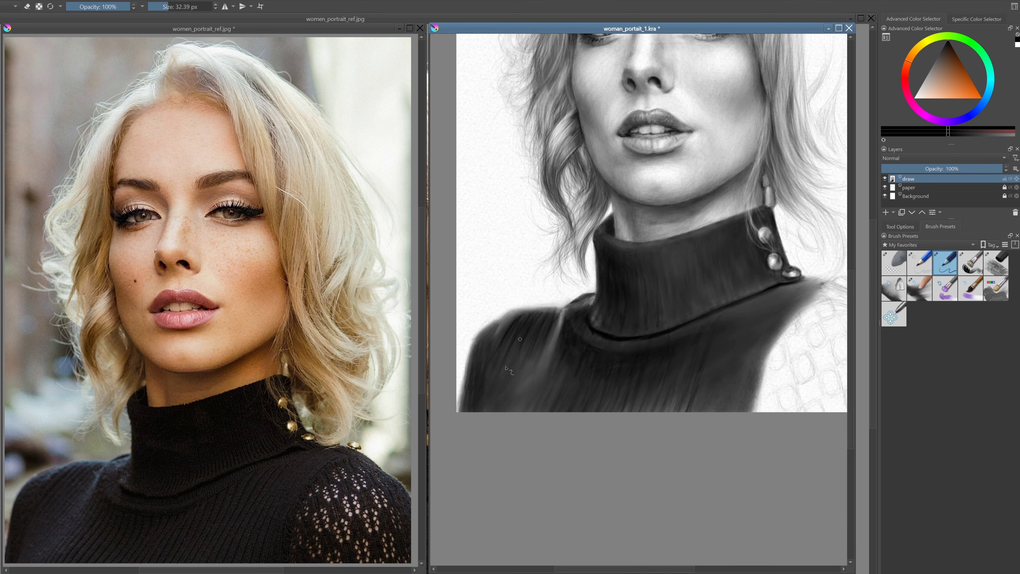
pyautogui.scroll(1, 506, 368)
pyautogui.press('/')
pyautogui.scroll(-2, 590, 348)
pyautogui.press('/')
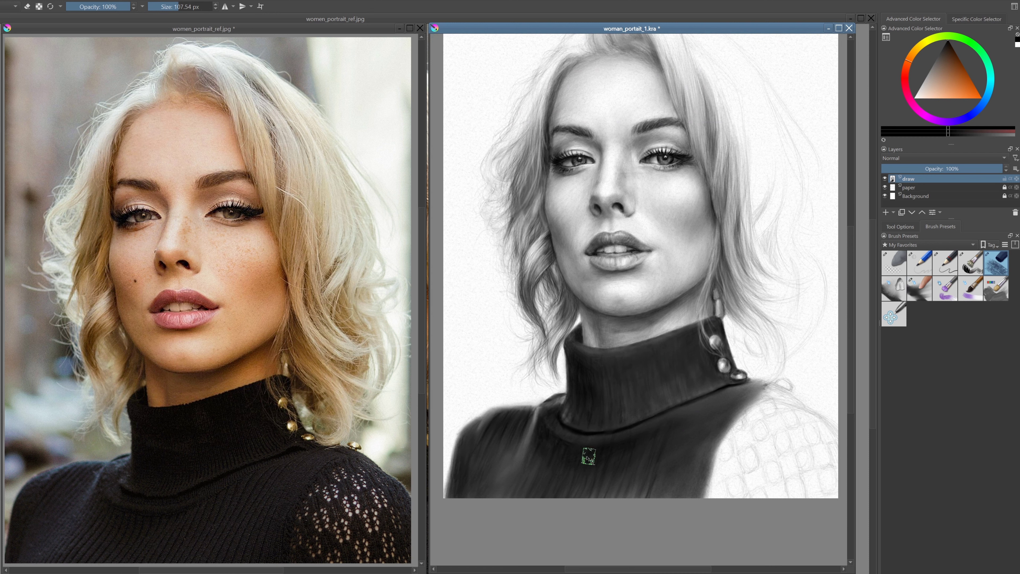
pyautogui.press('/')
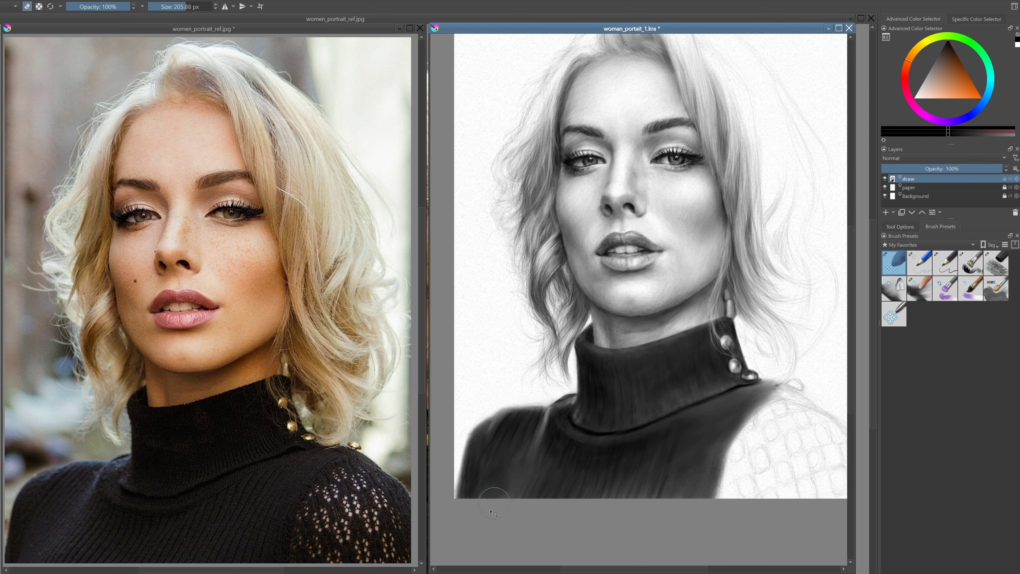
pyautogui.scroll(-2, 659, 435)
pyautogui.scroll(2, 659, 436)
pyautogui.press('/')
pyautogui.scroll(1, 626, 397)
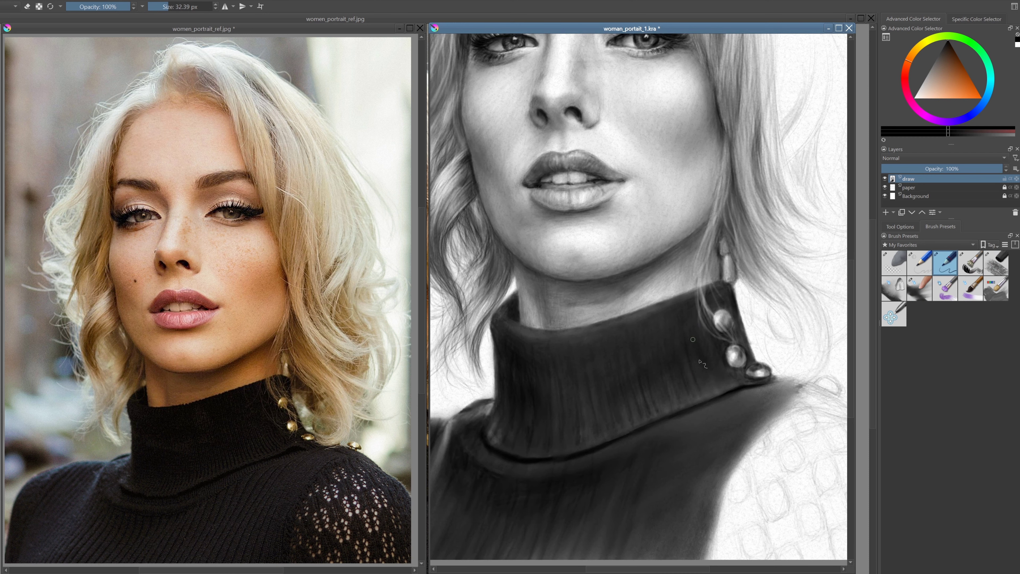
pyautogui.scroll(-2, 700, 361)
pyautogui.scroll(2, 550, 439)
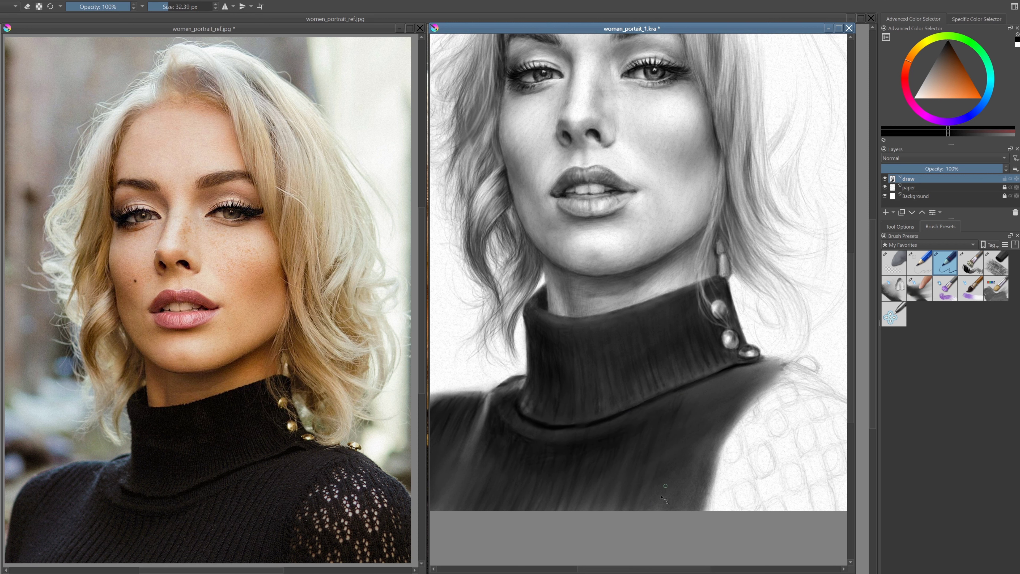
pyautogui.moveTo(717, 452); pyautogui.dragTo(683, 510)
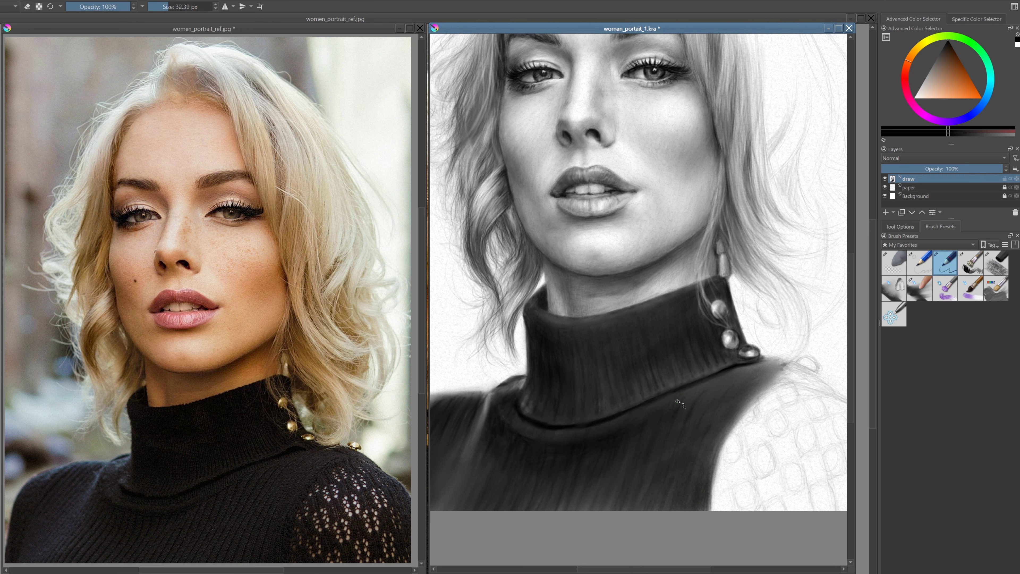
pyautogui.scroll(-1, 510, 470)
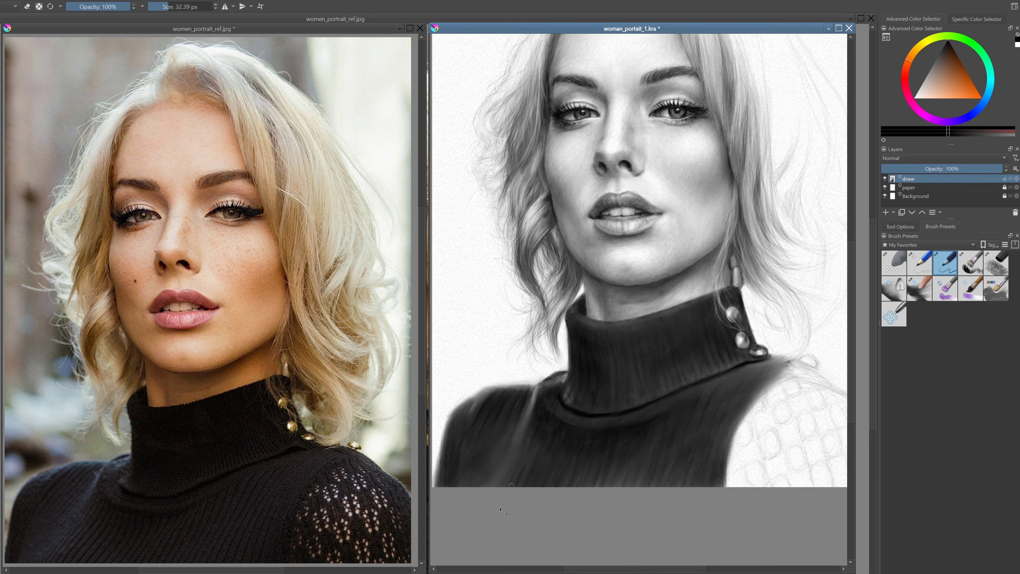
pyautogui.press('e')
pyautogui.scroll(-1, 794, 357)
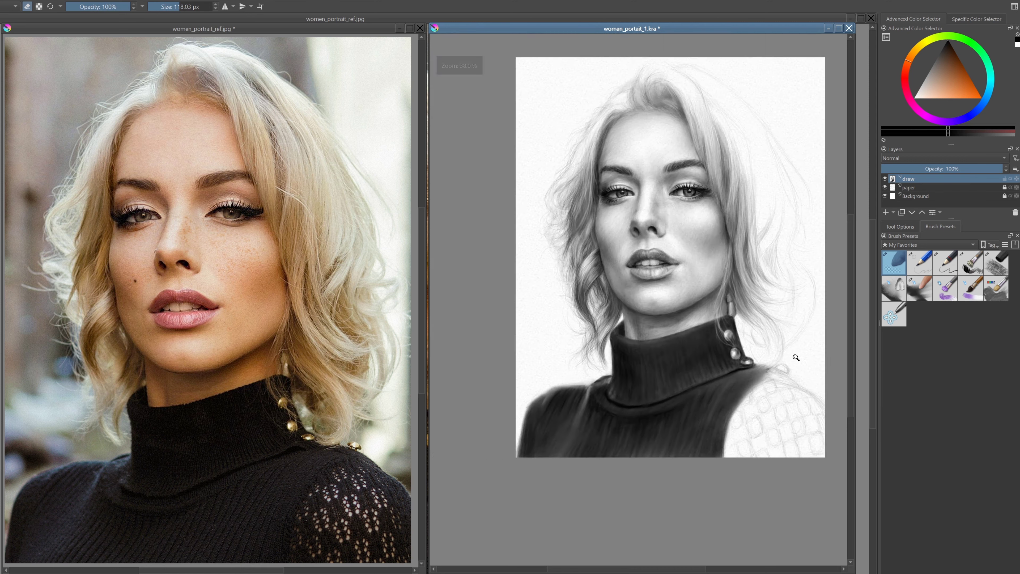
pyautogui.scroll(2, 740, 401)
pyautogui.scroll(2, 603, 422)
pyautogui.press('e')
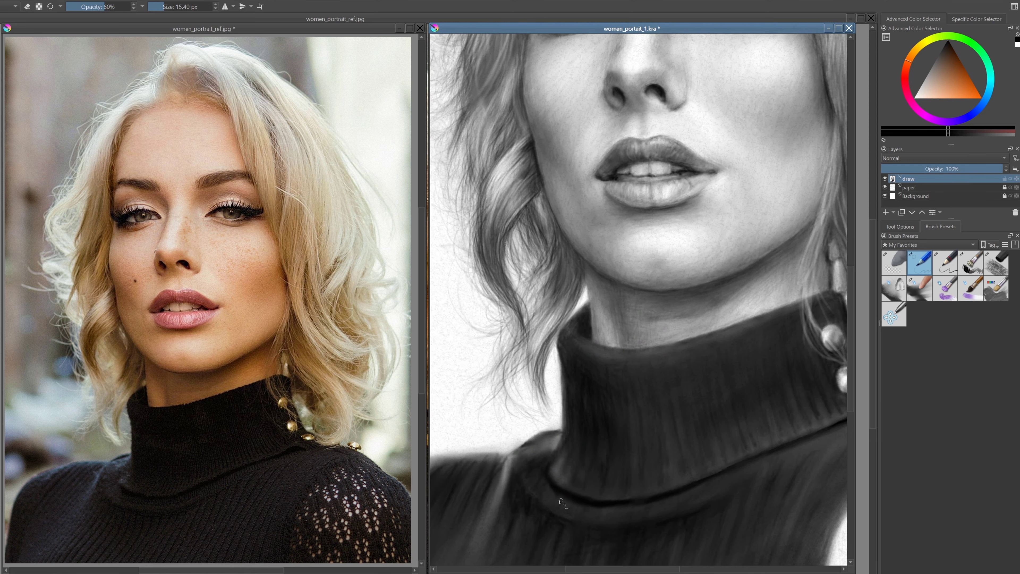
pyautogui.scroll(-2, 562, 502)
pyautogui.scroll(3, 643, 382)
pyautogui.scroll(-3, 642, 382)
pyautogui.scroll(3, 647, 385)
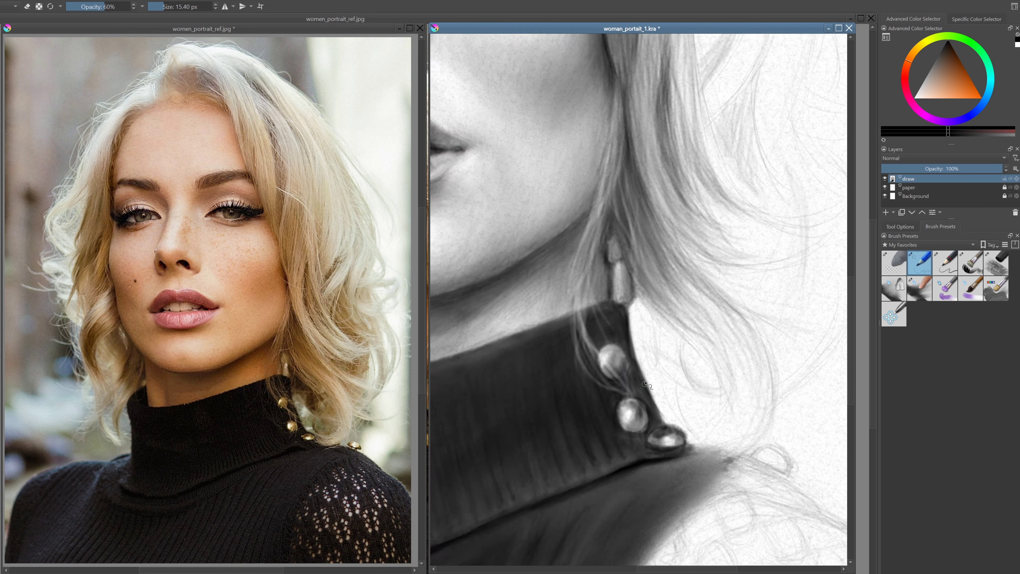
pyautogui.scroll(-3, 646, 385)
pyautogui.press('/')
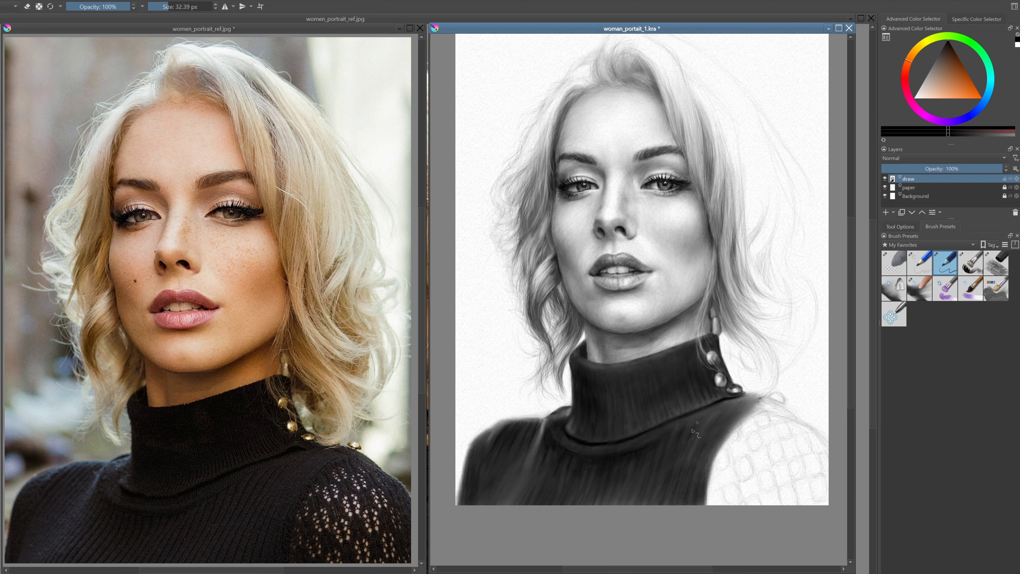
pyautogui.press('e')
pyautogui.scroll(2, 690, 425)
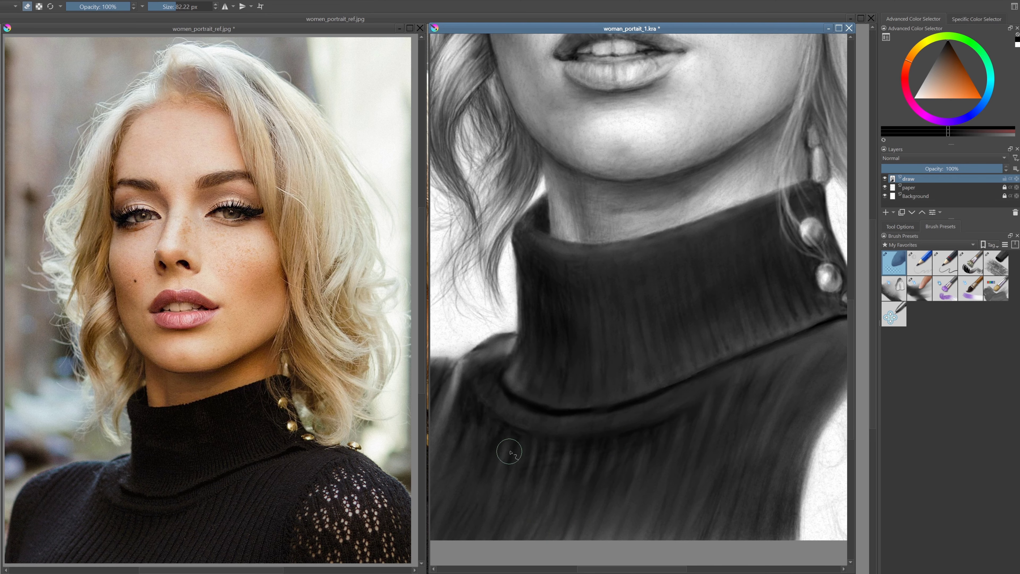
pyautogui.press('/')
pyautogui.scroll(-3, 510, 452)
pyautogui.scroll(3, 734, 387)
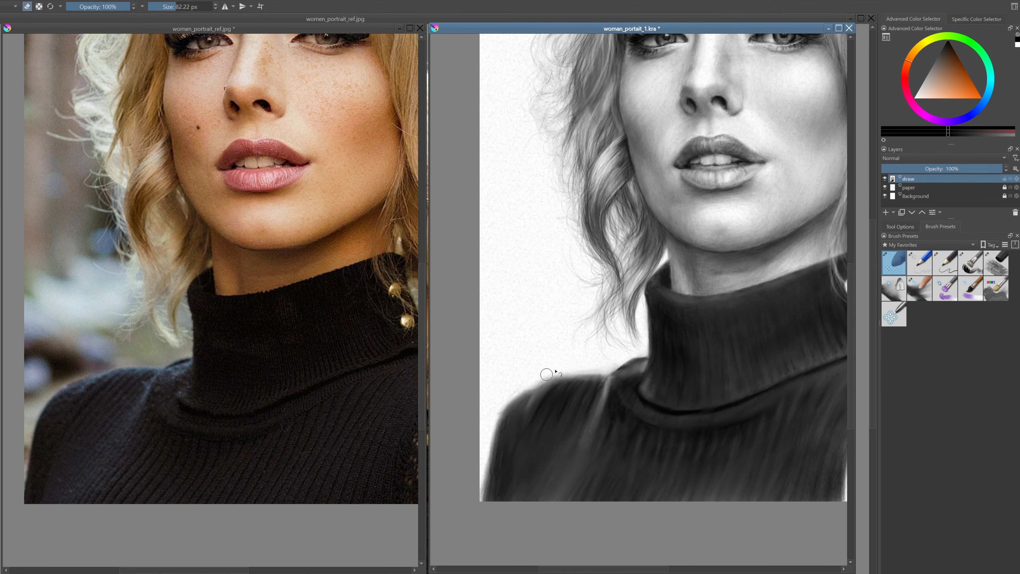
pyautogui.press('e')
pyautogui.press('e')
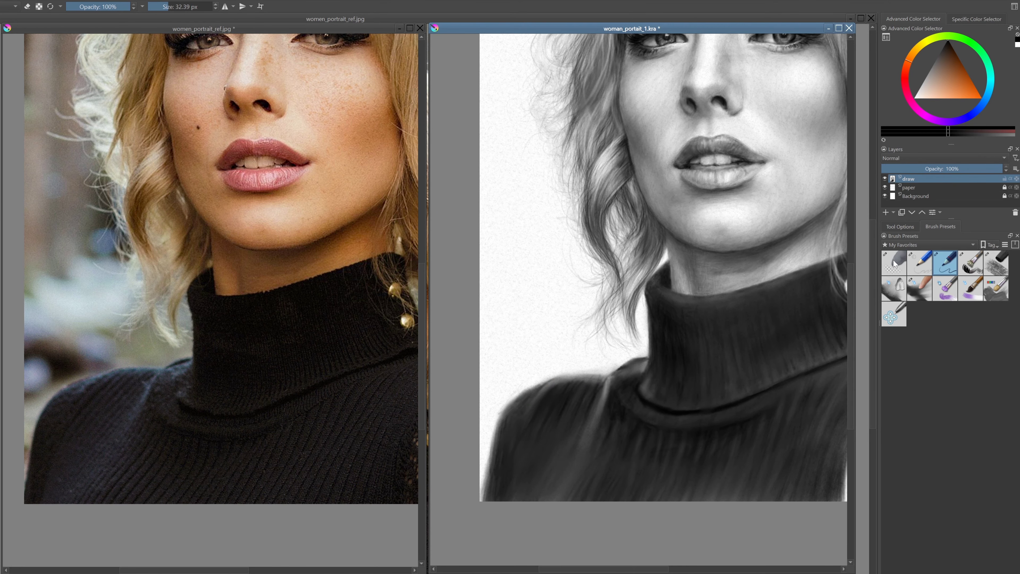
pyautogui.scroll(-2, 643, 321)
pyautogui.scroll(1, 602, 362)
pyautogui.scroll(4, 600, 366)
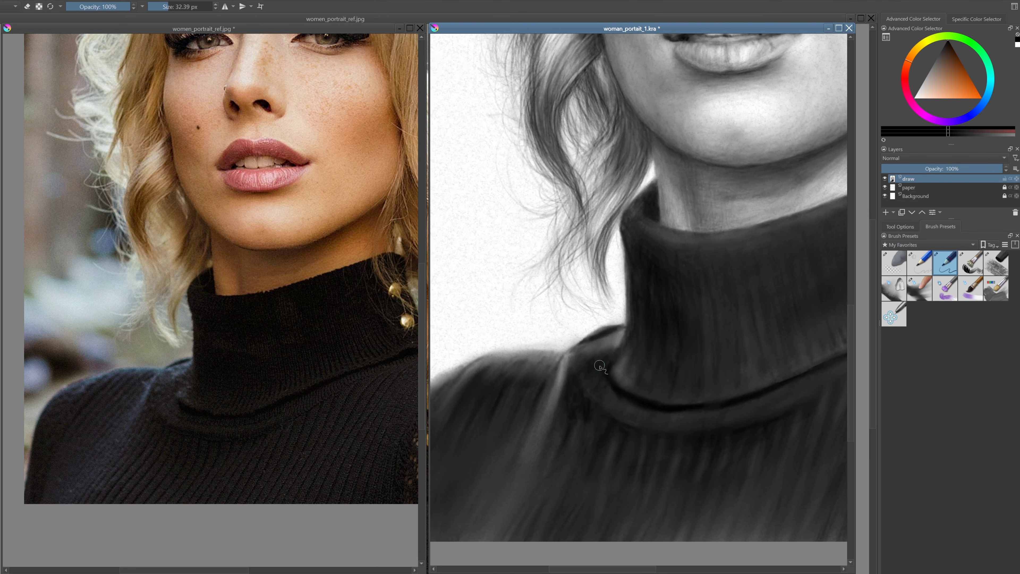
pyautogui.scroll(-3, 626, 389)
pyautogui.press('/')
pyautogui.scroll(-2, 709, 404)
pyautogui.scroll(-1, 699, 406)
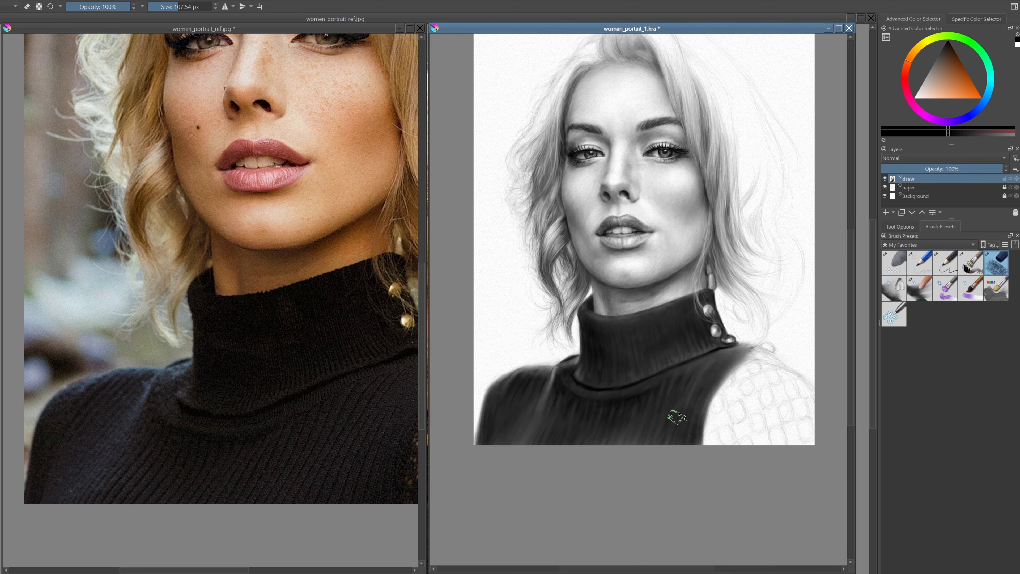
pyautogui.scroll(-2, 281, 261)
pyautogui.scroll(-1, 692, 351)
pyautogui.scroll(3, 643, 356)
pyautogui.press('/')
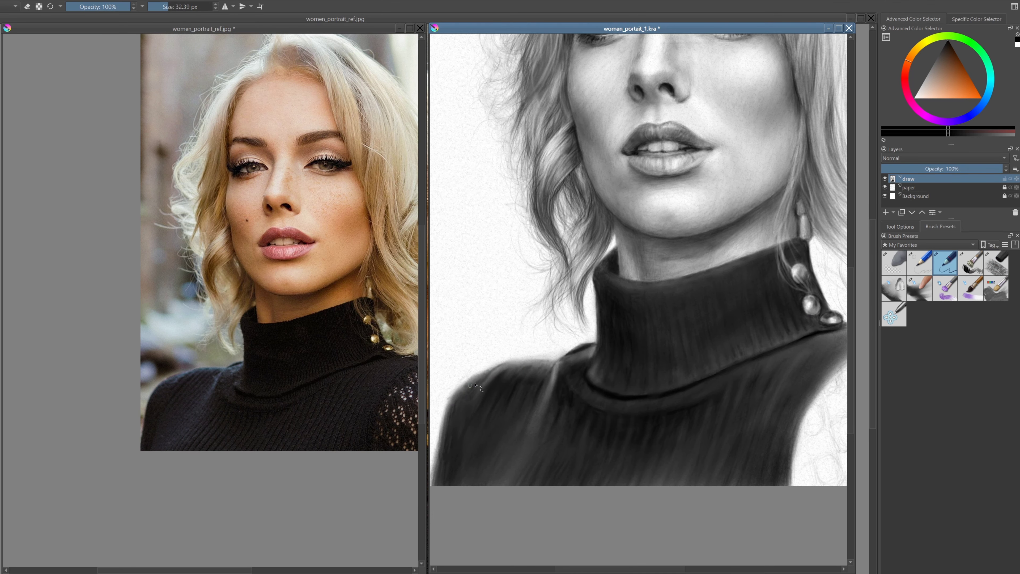
pyautogui.scroll(-3, 451, 408)
pyautogui.press('/')
pyautogui.scroll(-2, 744, 336)
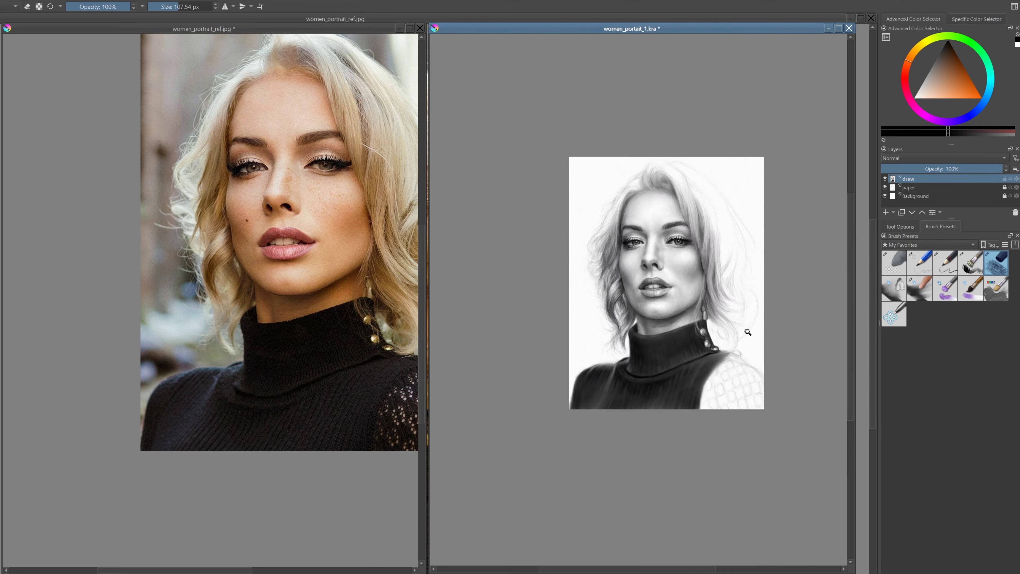
pyautogui.scroll(5, 525, 298)
pyautogui.press('/')
pyautogui.press('.')
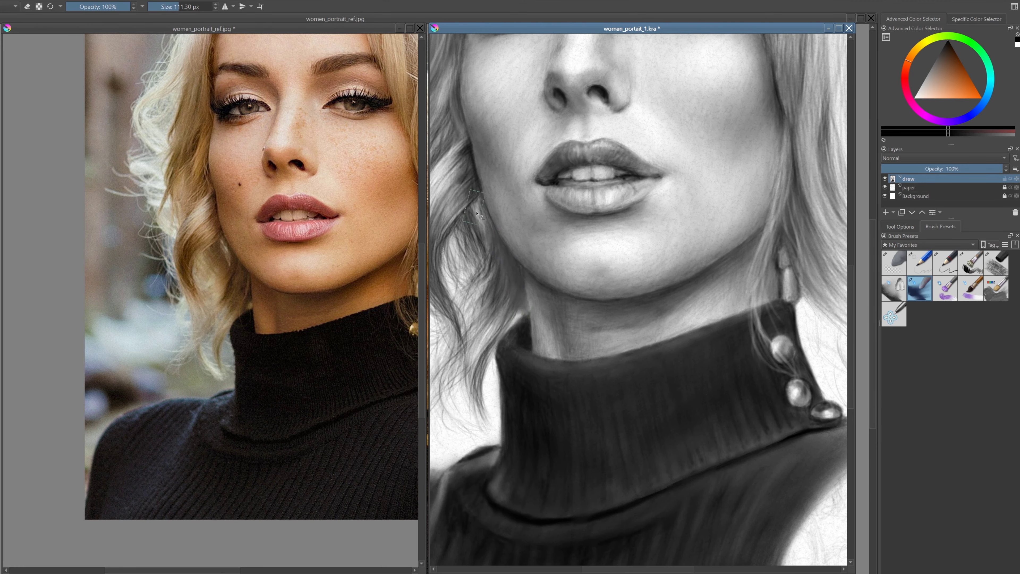
pyautogui.scroll(2, 534, 326)
pyautogui.scroll(-2, 544, 353)
pyautogui.press('/')
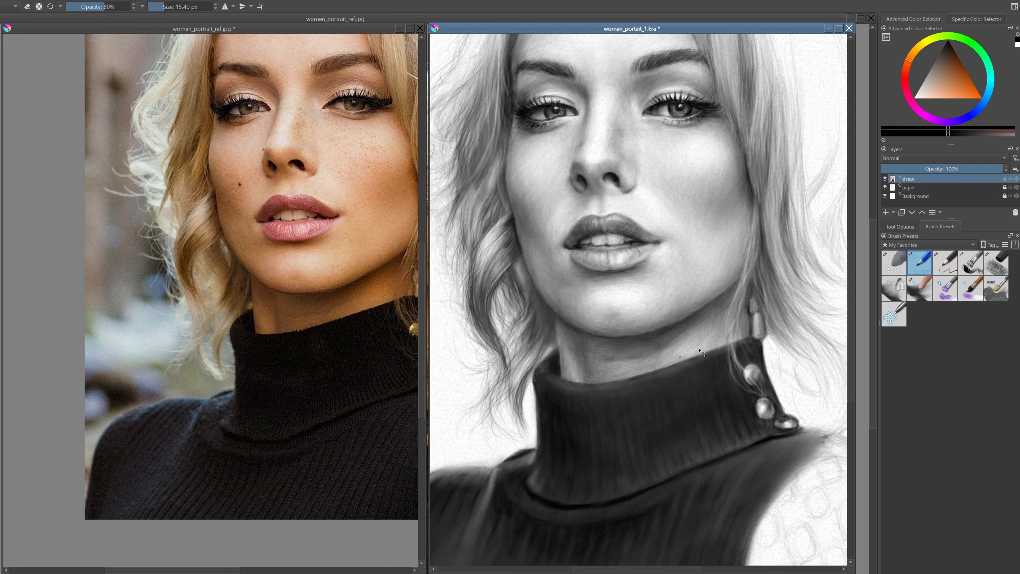
pyautogui.scroll(-1, 699, 351)
pyautogui.press('/')
pyautogui.press('/')
pyautogui.scroll(-1, 653, 363)
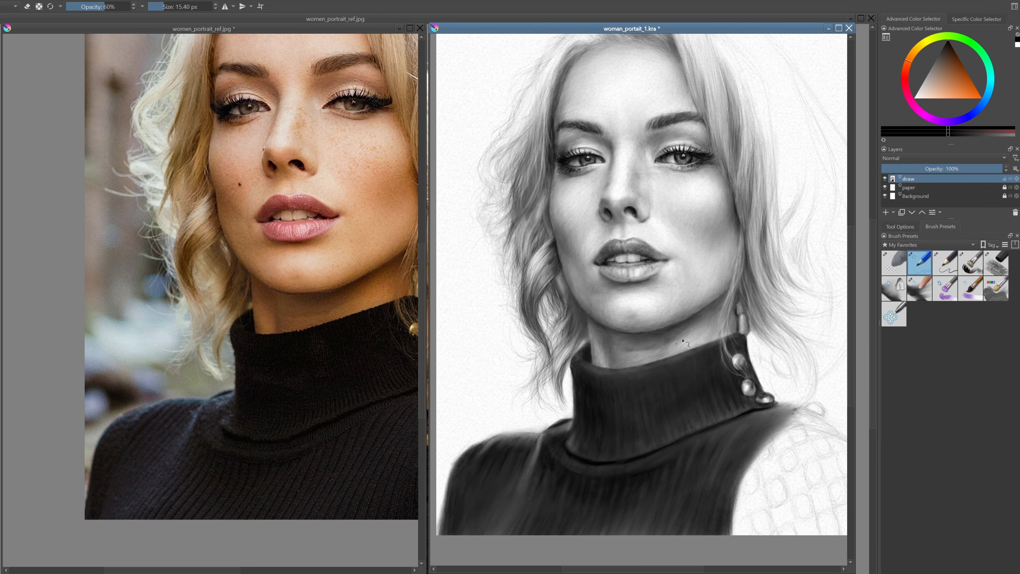
# Draw dark strands into the hair curl beside the collar buttons
pyautogui.scroll(-1, 547, 160)
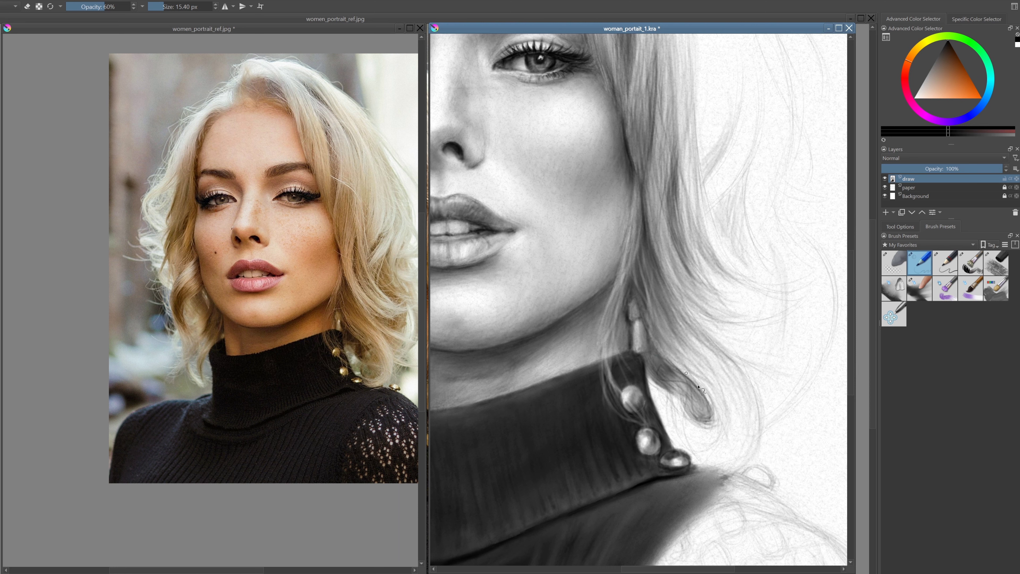
pyautogui.moveTo(734, 382)
pyautogui.mouseDown()
pyautogui.moveTo(717, 445)
pyautogui.moveTo(720, 399)
pyautogui.mouseUp()
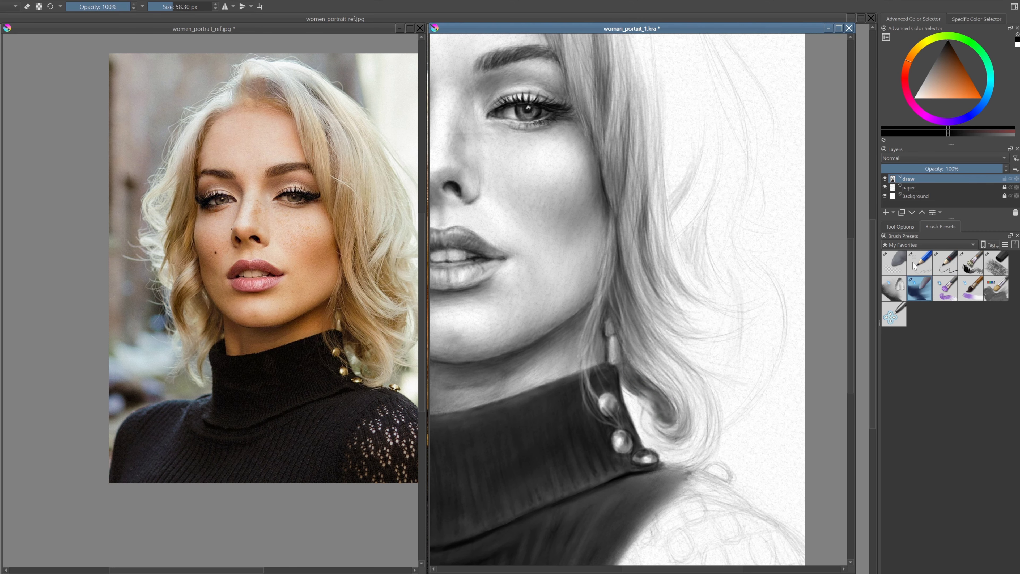
pyautogui.moveTo(652, 407)
pyautogui.mouseDown()
pyautogui.moveTo(659, 430)
pyautogui.moveTo(689, 440)
pyautogui.mouseUp()
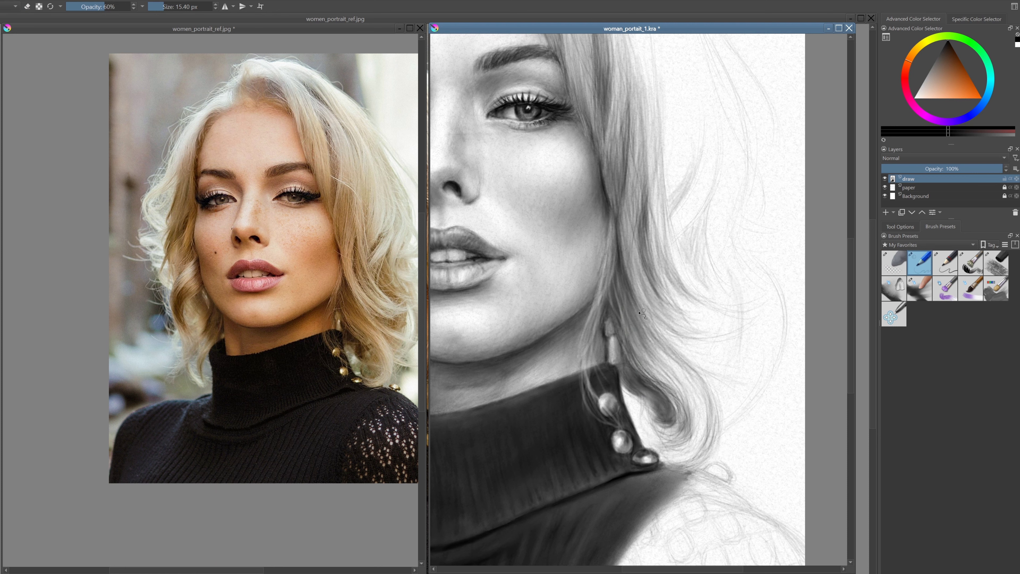
pyautogui.moveTo(640, 312); pyautogui.dragTo(661, 378)
pyautogui.moveTo(643, 334); pyautogui.dragTo(668, 381)
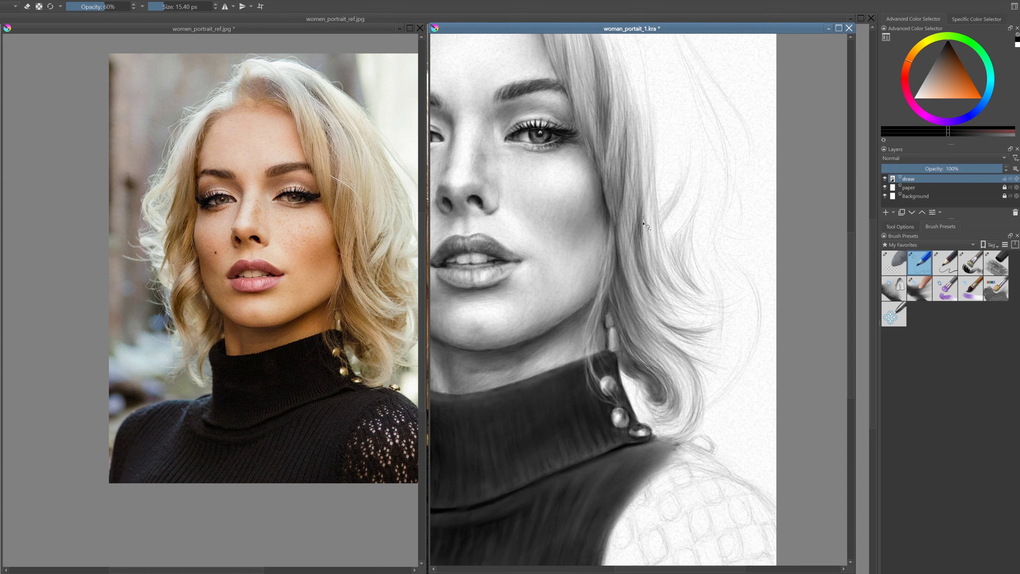
pyautogui.press('/')
pyautogui.moveTo(643, 223); pyautogui.dragTo(644, 260)
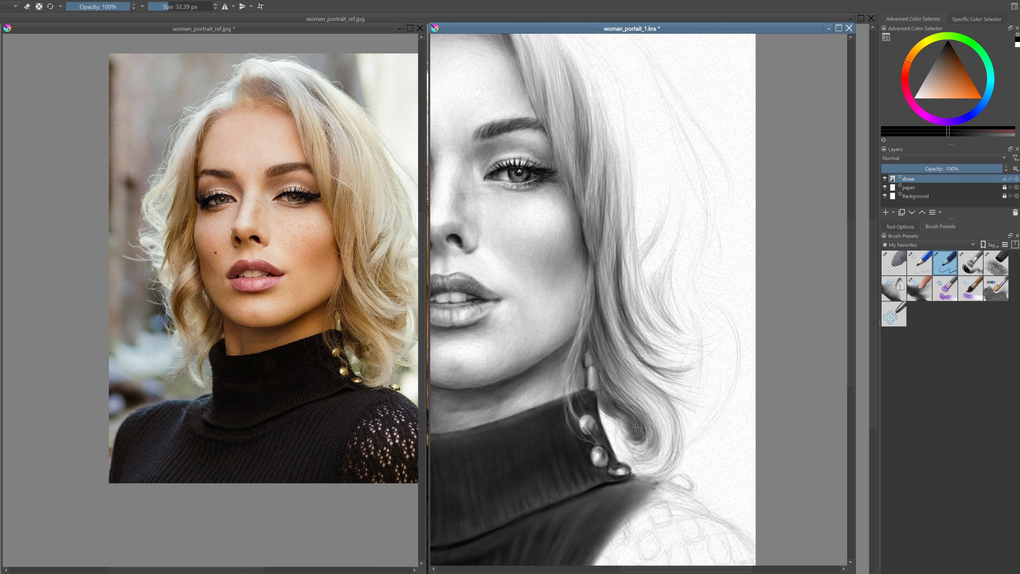
# Add faint fine-pencil strands to the outer hair
pyautogui.click(930, 269)
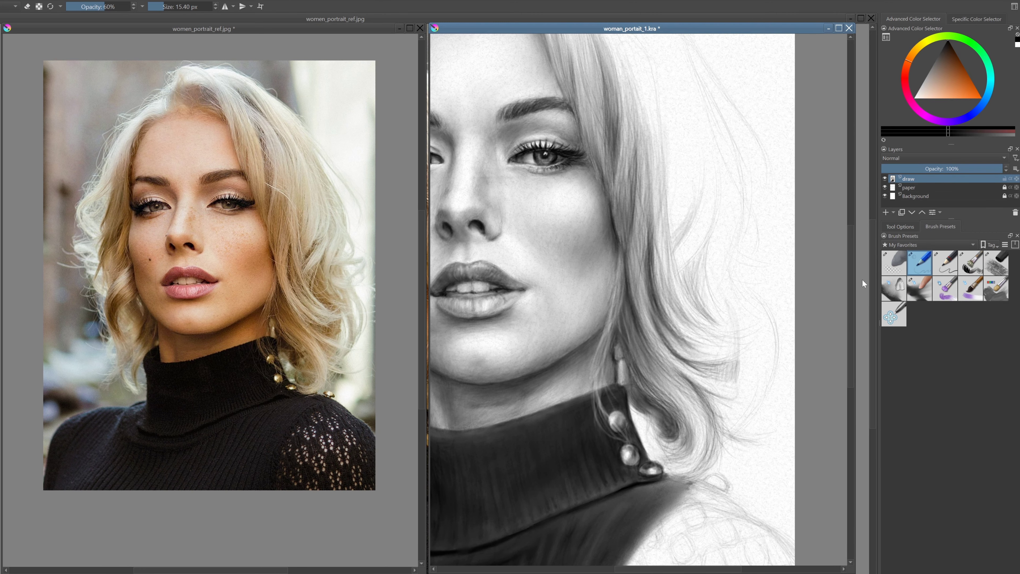
pyautogui.moveTo(707, 422); pyautogui.dragTo(733, 389)
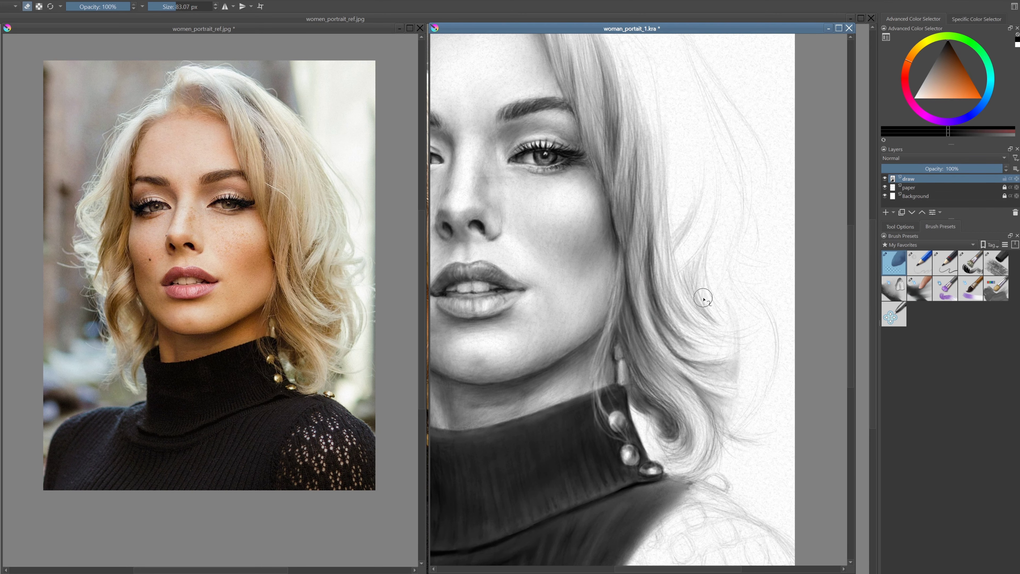
pyautogui.press('-')
pyautogui.moveTo(663, 368); pyautogui.dragTo(714, 331)
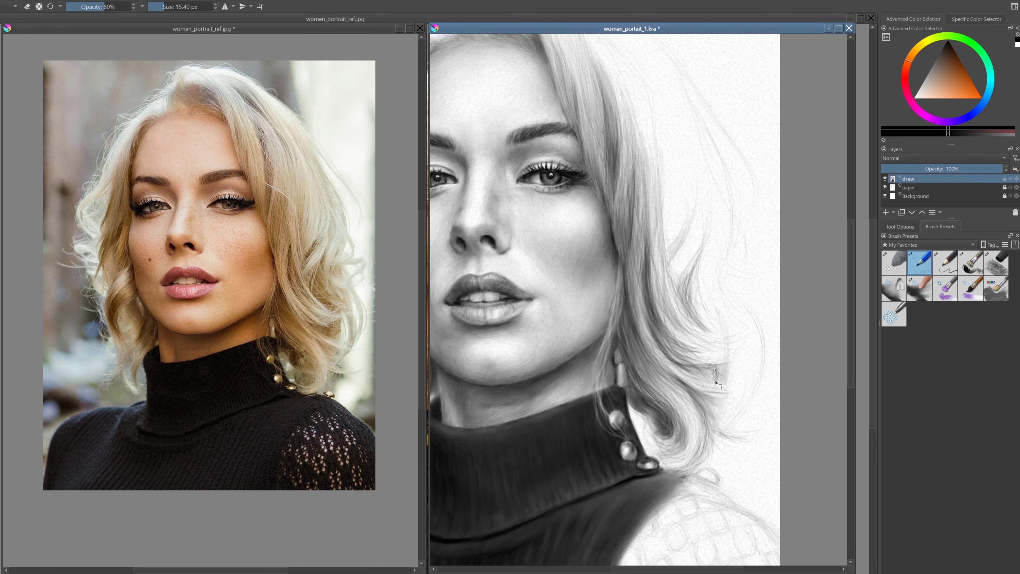
pyautogui.press('/')
pyautogui.press('/')
pyautogui.press('-')
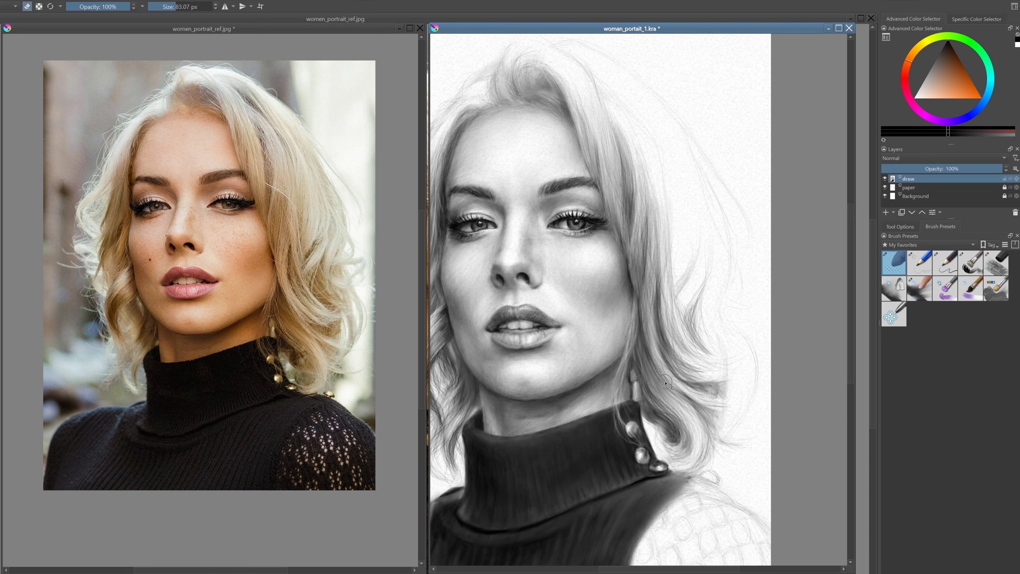
pyautogui.press('1')
pyautogui.press('2')
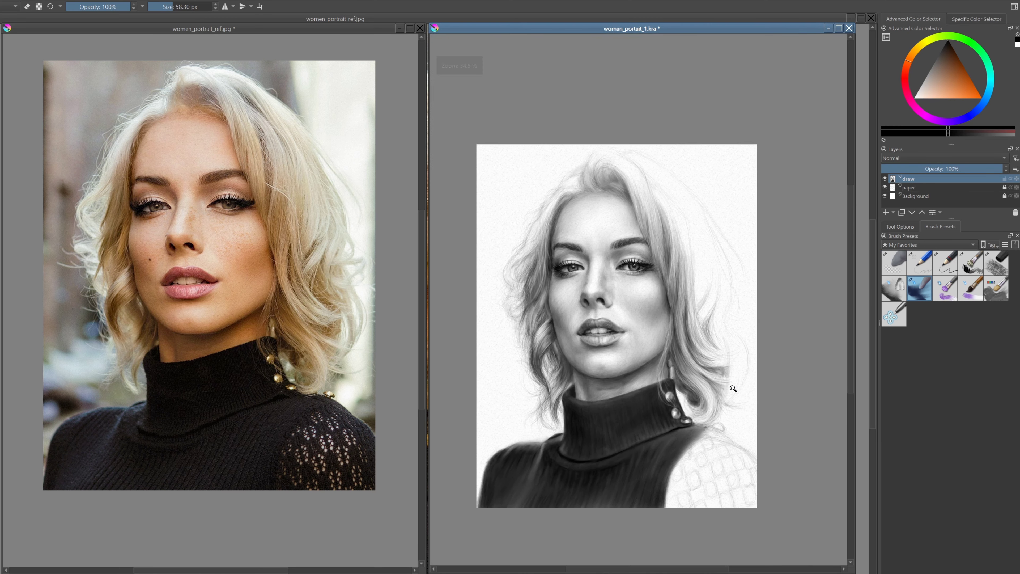
pyautogui.press('1')
# Erase a stroke near the hair, then save the portrait with Ctrl+S
pyautogui.press('/')
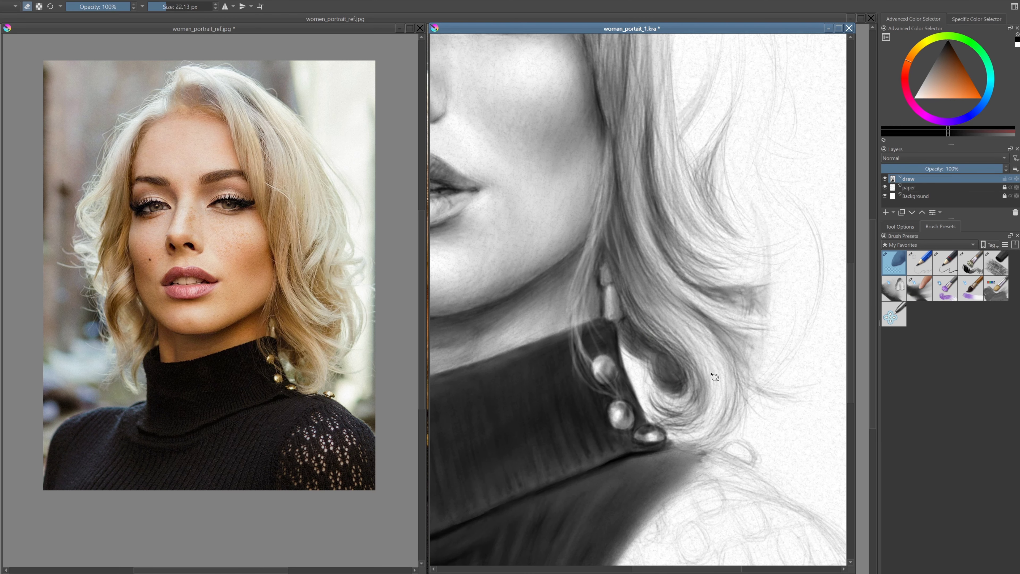
pyautogui.moveTo(775, 383)
pyautogui.mouseDown()
pyautogui.moveTo(702, 337)
pyautogui.moveTo(711, 244)
pyautogui.moveTo(695, 308)
pyautogui.mouseUp()
pyautogui.press('/')
pyautogui.press('/')
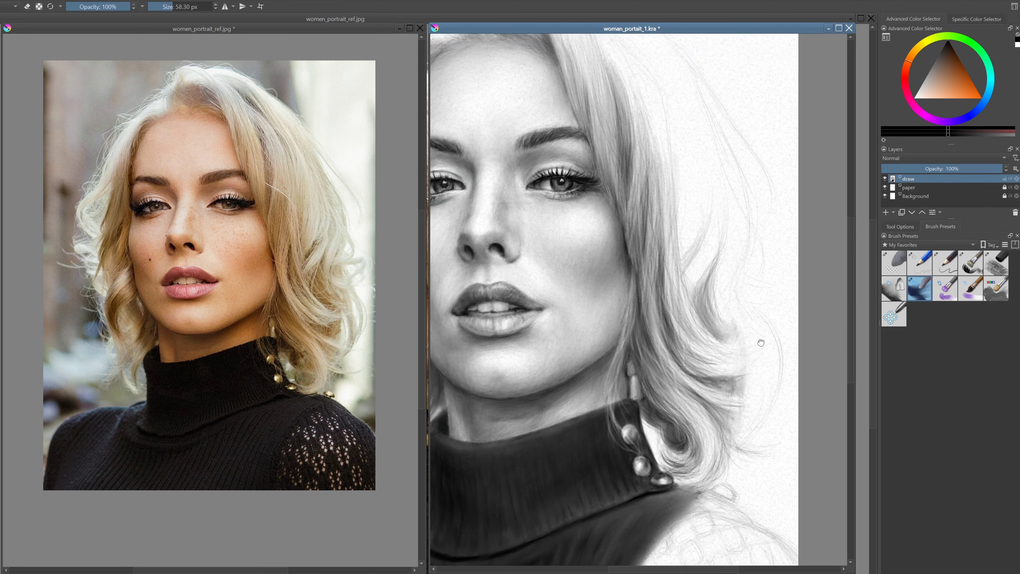
pyautogui.moveTo(675, 252)
pyautogui.mouseDown()
pyautogui.moveTo(658, 367)
pyautogui.moveTo(577, 334)
pyautogui.moveTo(706, 274)
pyautogui.moveTo(684, 338)
pyautogui.mouseUp()
pyautogui.press('/')
pyautogui.hotkey('ctrl', 's')
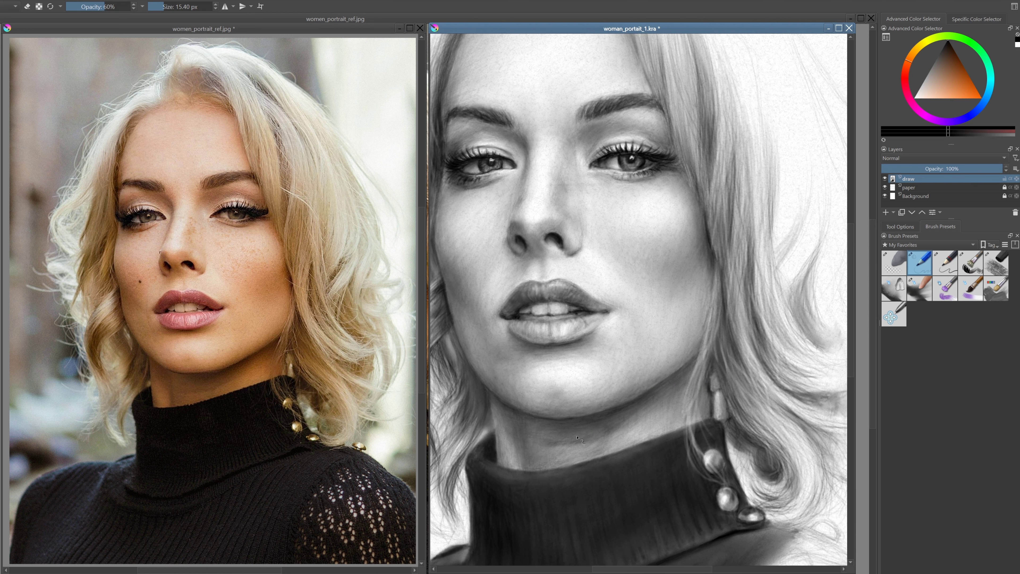
pyautogui.press('/')
pyautogui.moveTo(637, 431)
pyautogui.mouseDown()
pyautogui.moveTo(588, 316)
pyautogui.moveTo(634, 330)
pyautogui.mouseUp()
pyautogui.press('/')
pyautogui.press('/')
pyautogui.press('/')
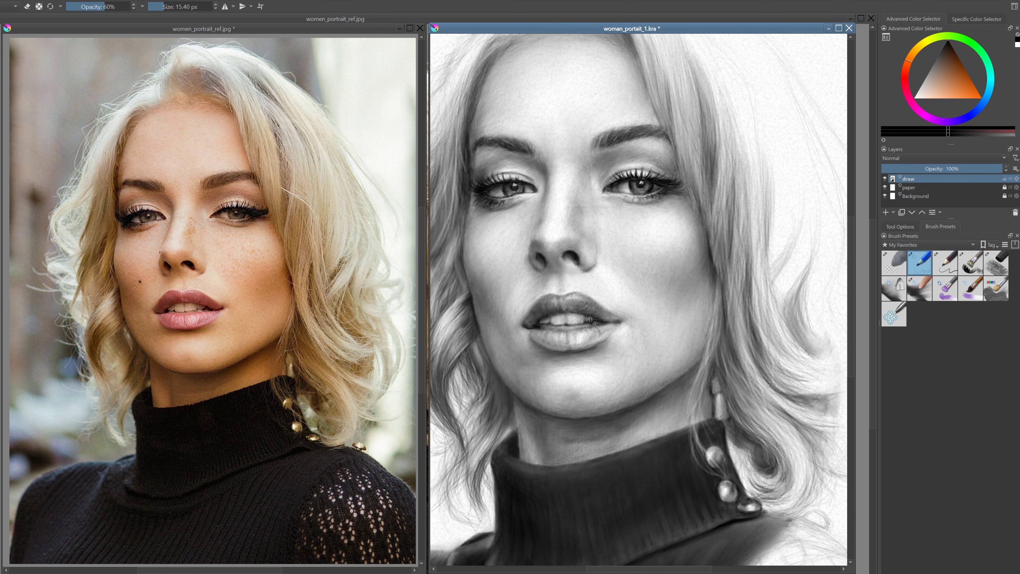
pyautogui.press('/')
pyautogui.press('/')
pyautogui.press('/')
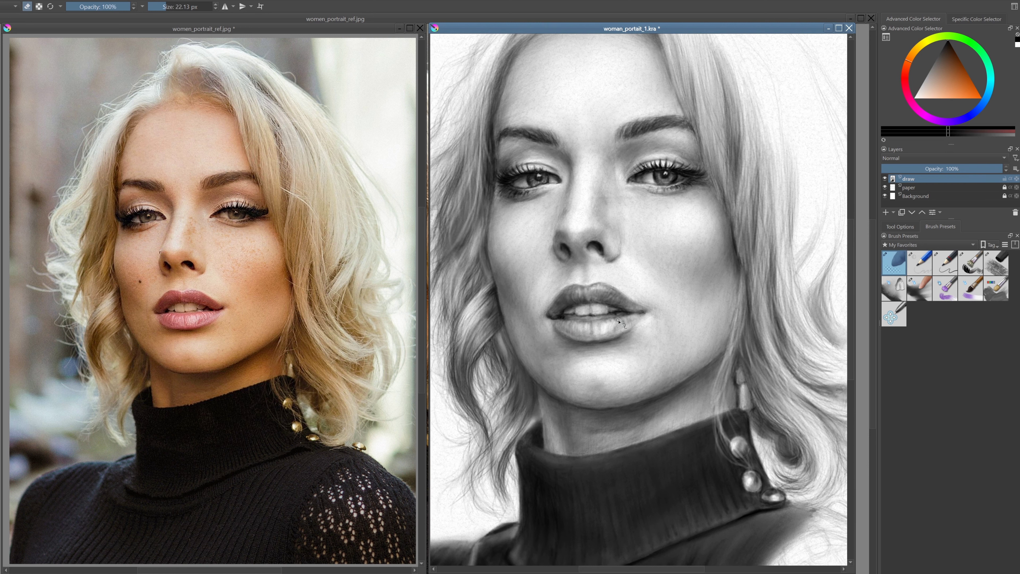
pyautogui.press('/')
pyautogui.scroll(2, 603, 287)
pyautogui.scroll(-1, 605, 296)
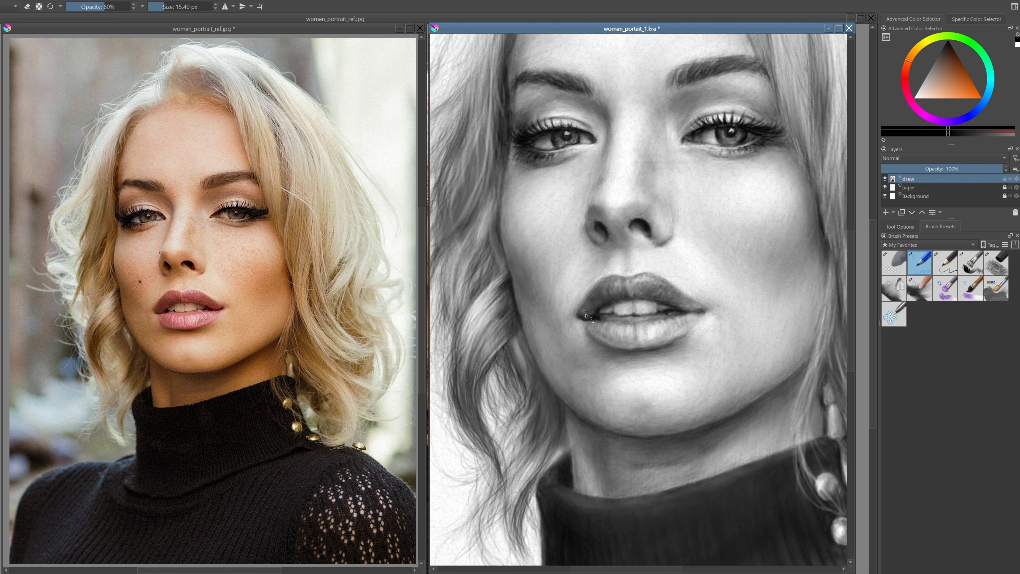
pyautogui.scroll(-3, 695, 306)
pyautogui.scroll(2, 644, 326)
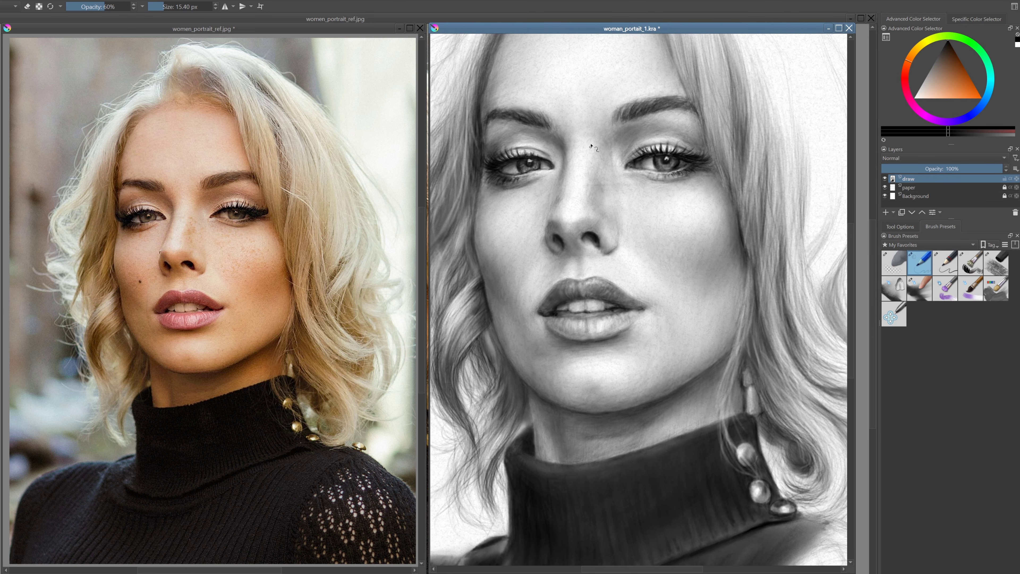
pyautogui.press('/')
pyautogui.press('/')
pyautogui.scroll(-1, 618, 243)
pyautogui.press('/')
pyautogui.press('/')
pyautogui.press('/')
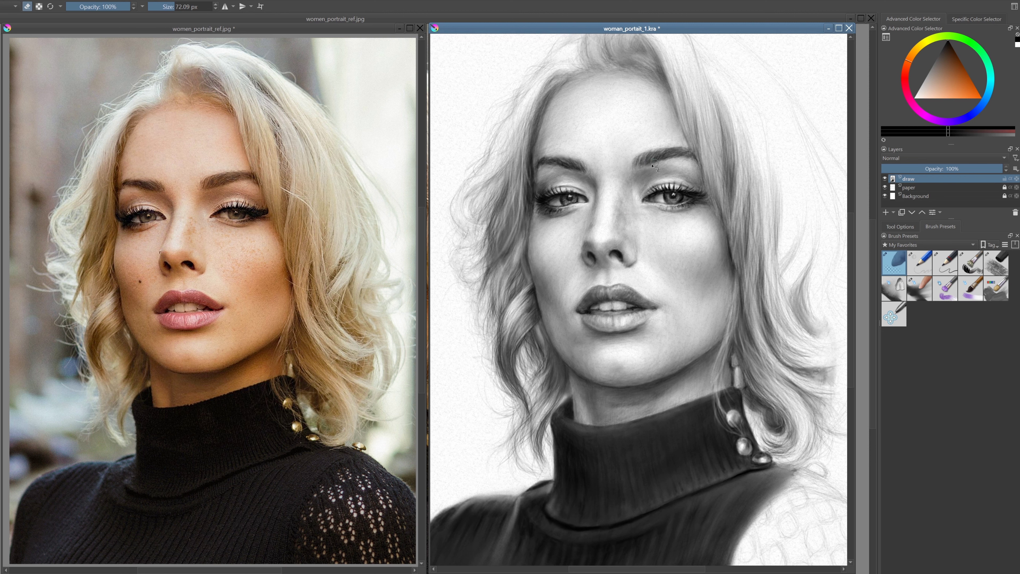
pyautogui.scroll(2, 569, 163)
pyautogui.press('/')
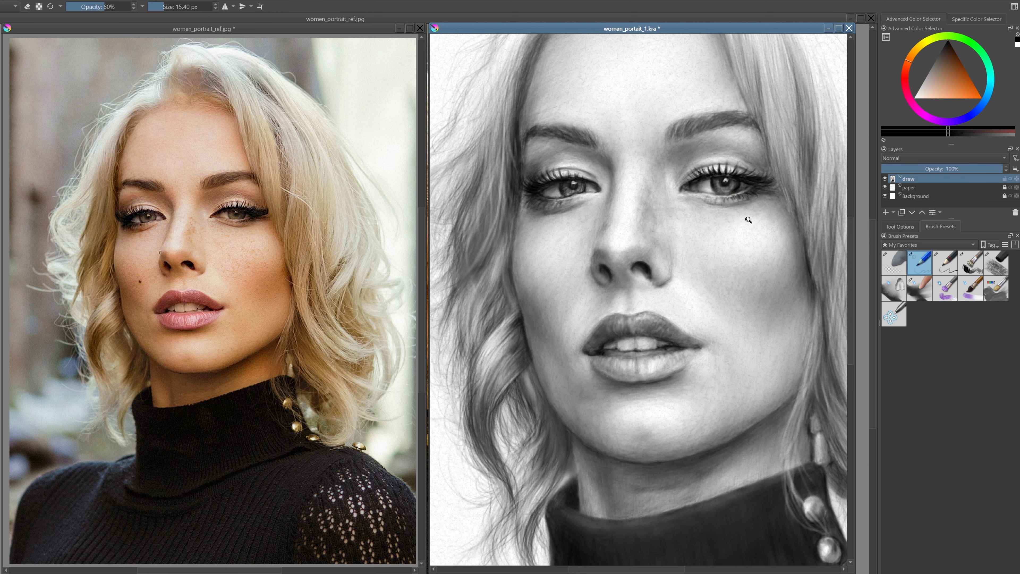
pyautogui.scroll(-1, 748, 219)
pyautogui.press('/')
pyautogui.press('/')
pyautogui.scroll(-1, 629, 388)
pyautogui.scroll(1, 629, 388)
pyautogui.press('/')
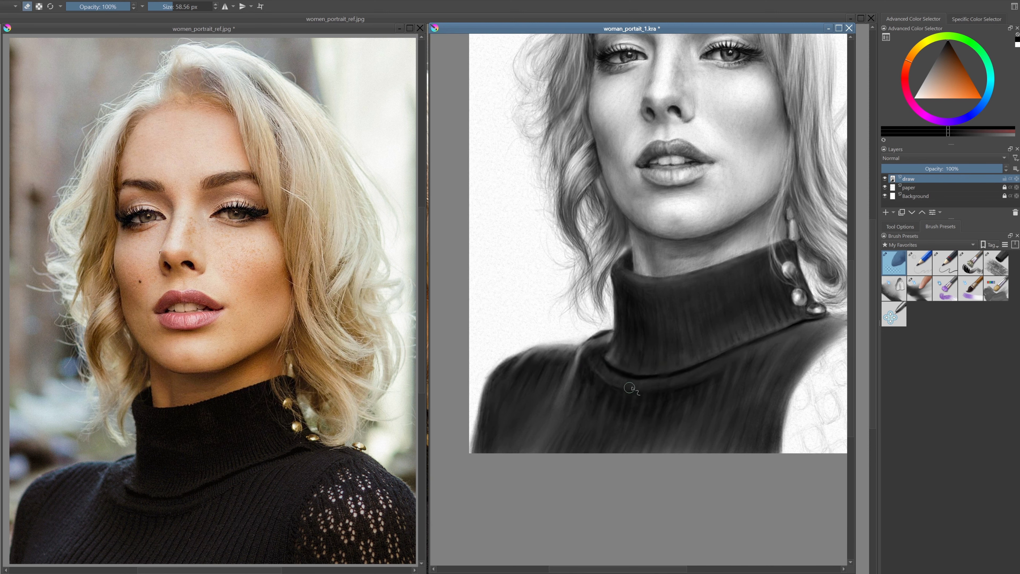
pyautogui.press('/')
pyautogui.scroll(-1, 629, 388)
pyautogui.press('/')
pyautogui.scroll(1, 644, 337)
# Paint a dark full-opacity stroke along the collar edge
pyautogui.scroll(1, 644, 337)
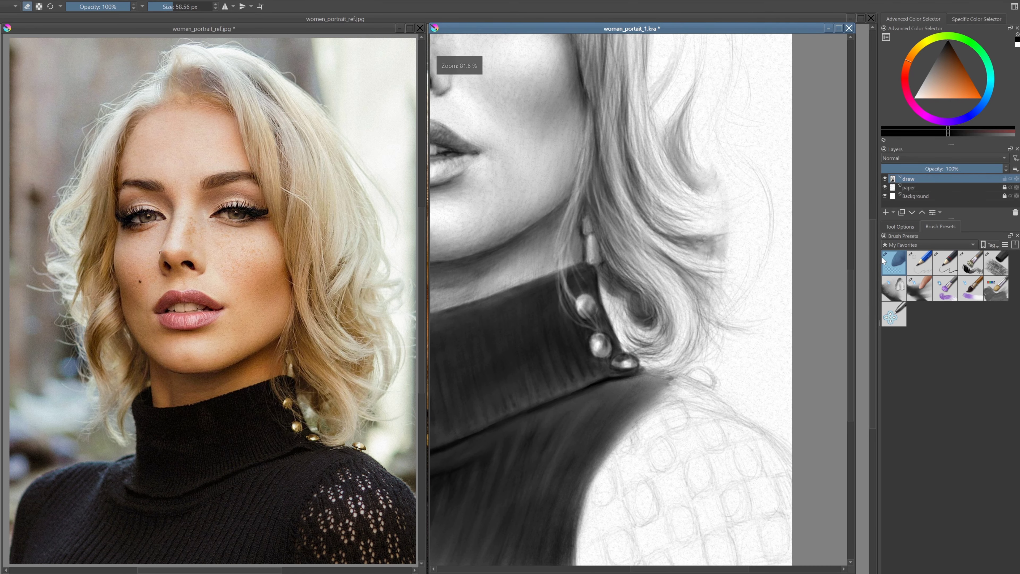
pyautogui.click(945, 263)
pyautogui.press('e')
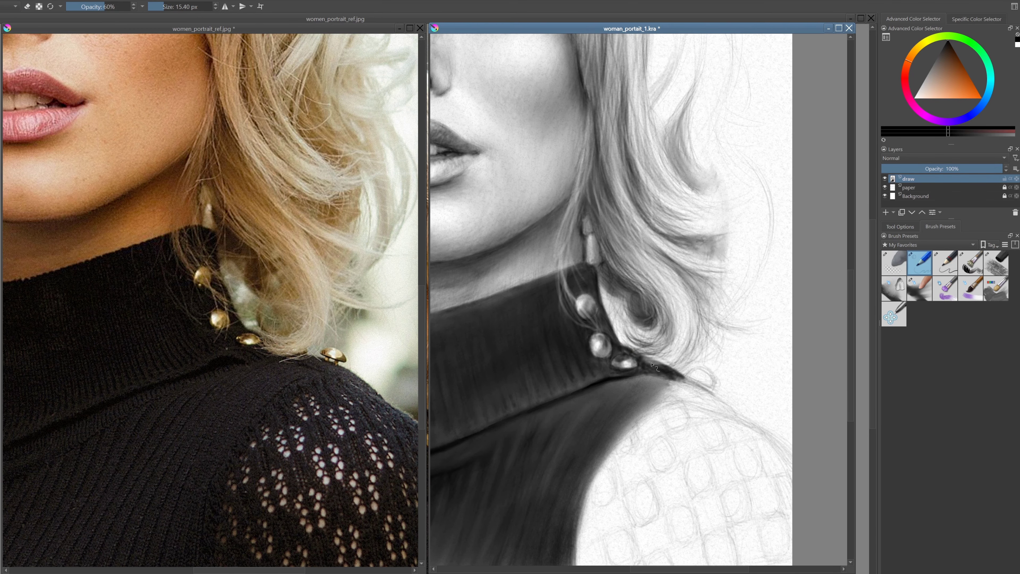
pyautogui.scroll(-5, 708, 305)
pyautogui.scroll(5, 708, 305)
pyautogui.press('e')
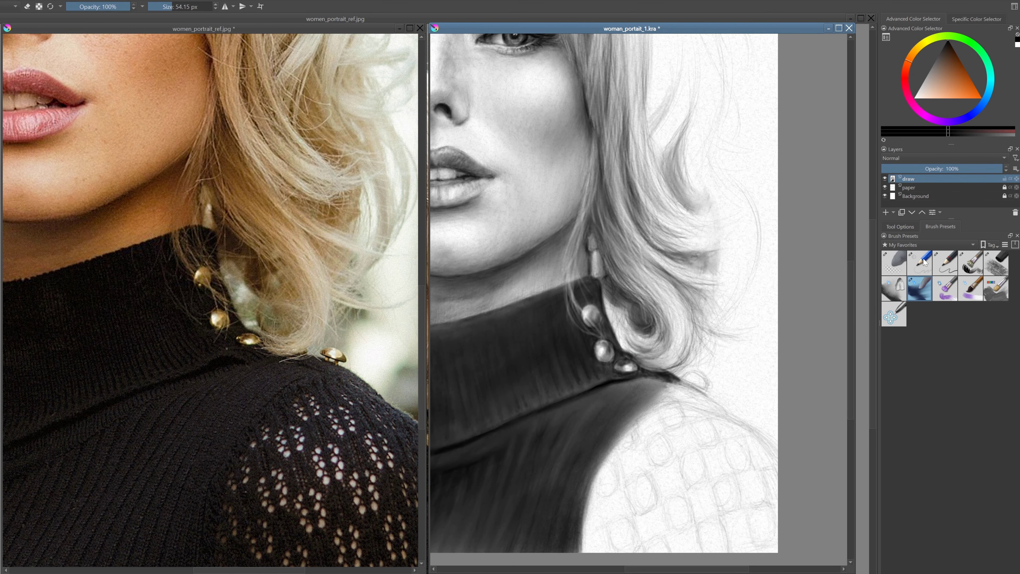
pyautogui.press('/')
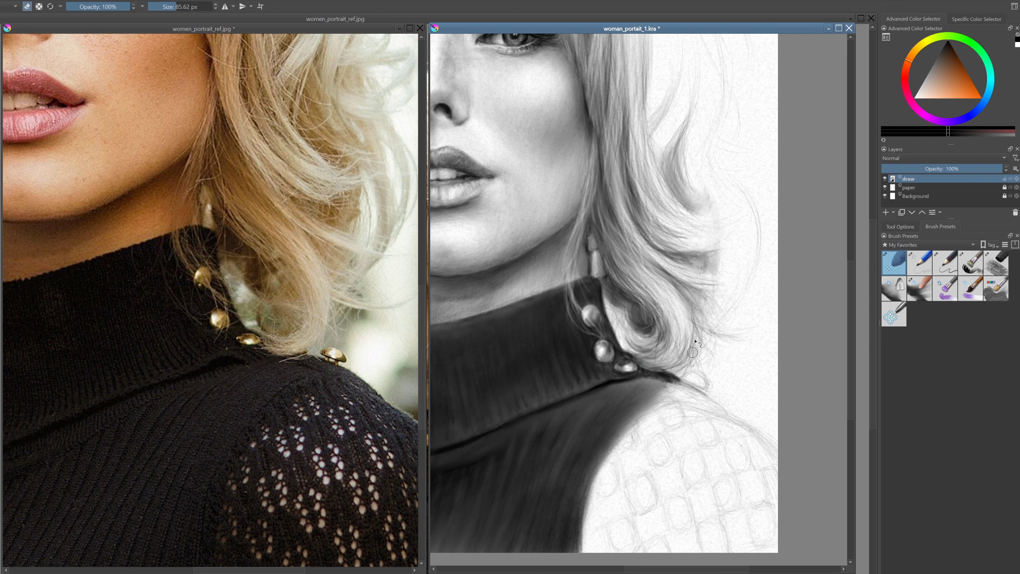
pyautogui.scroll(1, 659, 318)
pyautogui.moveTo(706, 360)
pyautogui.mouseDown()
pyautogui.moveTo(651, 327)
pyautogui.moveTo(634, 350)
pyautogui.mouseUp()
# Shade the dark shoulder edge near the last bead with pencil strokes
pyautogui.press('/')
pyautogui.press('/')
pyautogui.scroll(1, 670, 384)
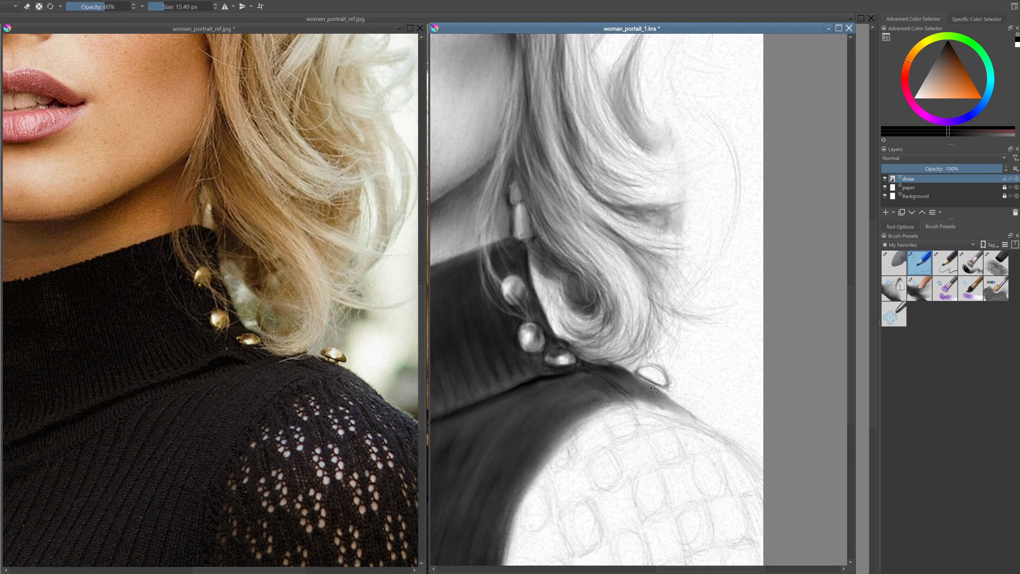
pyautogui.press('/')
pyautogui.press('/')
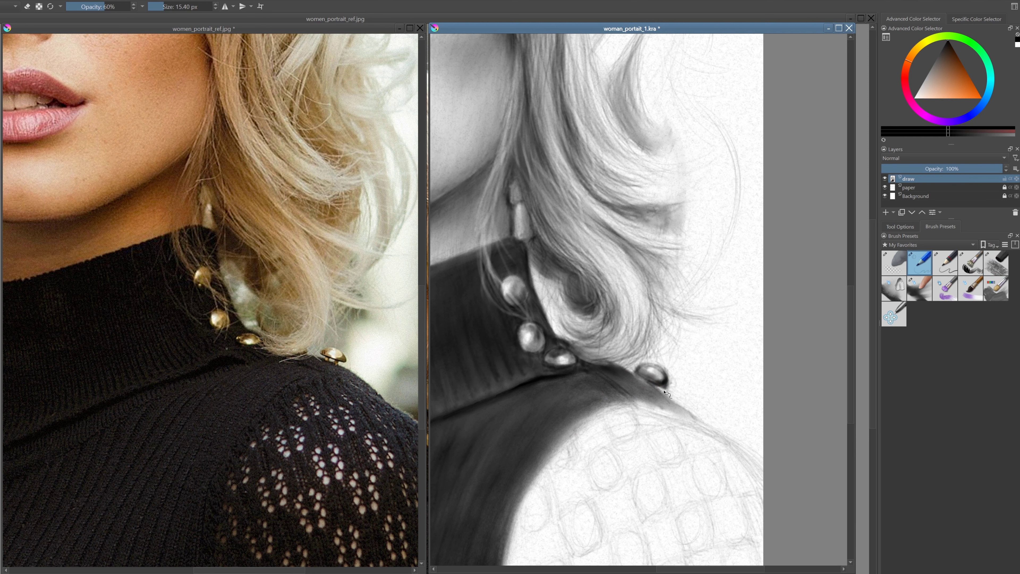
pyautogui.moveTo(664, 392); pyautogui.dragTo(677, 292)
pyautogui.press('/')
pyautogui.moveTo(642, 321)
pyautogui.mouseDown()
pyautogui.moveTo(655, 308)
pyautogui.moveTo(751, 384)
pyautogui.mouseUp()
pyautogui.moveTo(683, 302); pyautogui.dragTo(755, 384)
pyautogui.press('/')
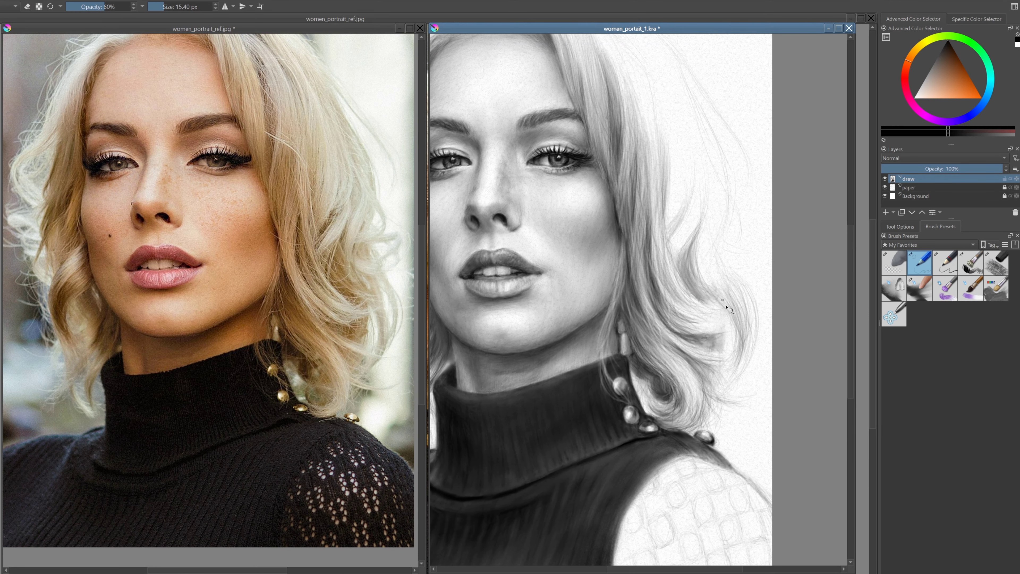
# Add strands at the hair's right edge, soften them with the blender, then paint finer strands
pyautogui.moveTo(729, 294); pyautogui.dragTo(742, 370)
pyautogui.press('/')
pyautogui.moveTo(736, 277); pyautogui.dragTo(751, 304)
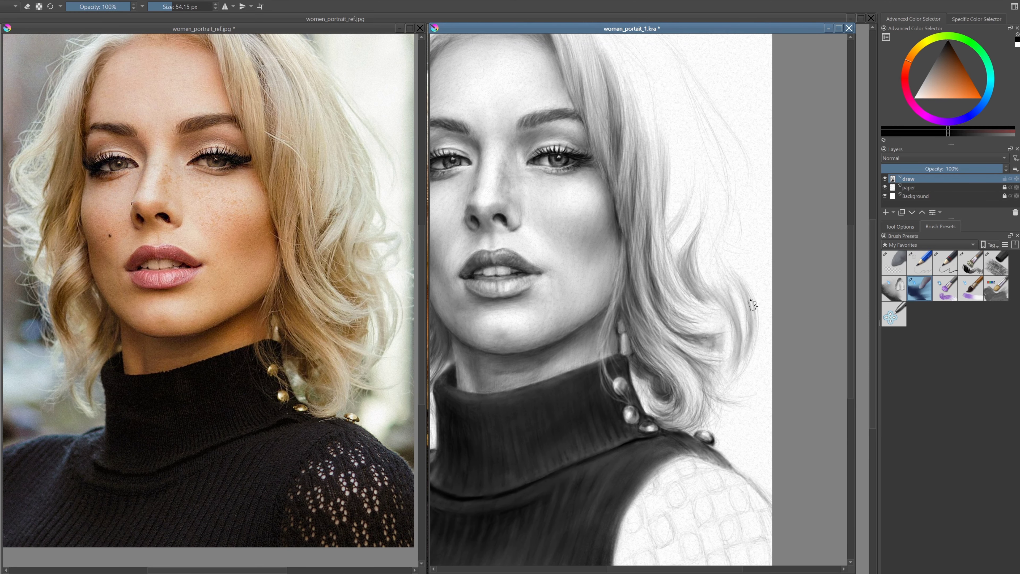
pyautogui.press('/')
pyautogui.press('/')
pyautogui.press('/')
pyautogui.press('/')
pyautogui.press('/')
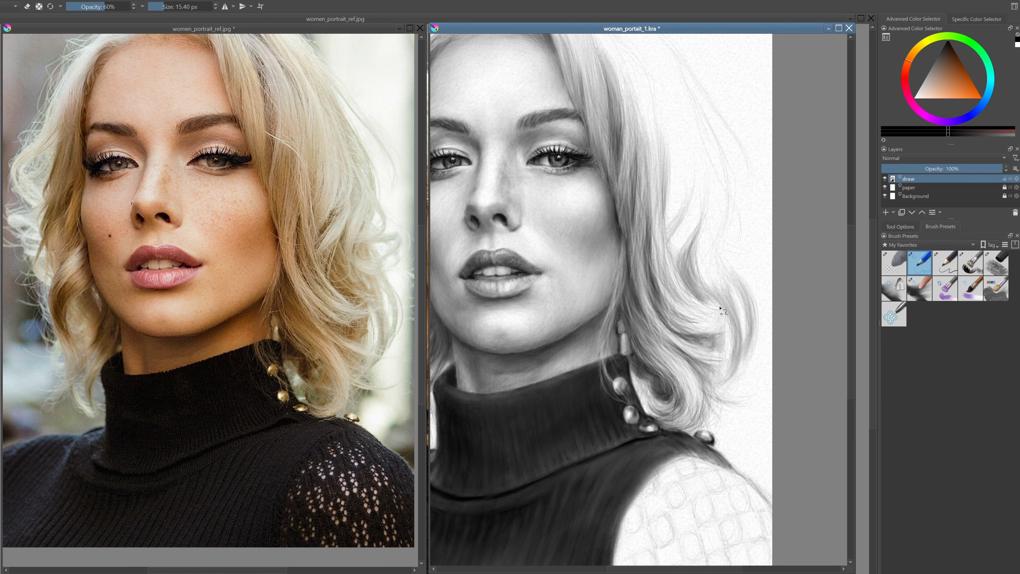
pyautogui.press('/')
pyautogui.press('/')
# Alternate between the pencil and a larger eraser while zooming over the right-side hair
pyautogui.press('/')
pyautogui.press('/')
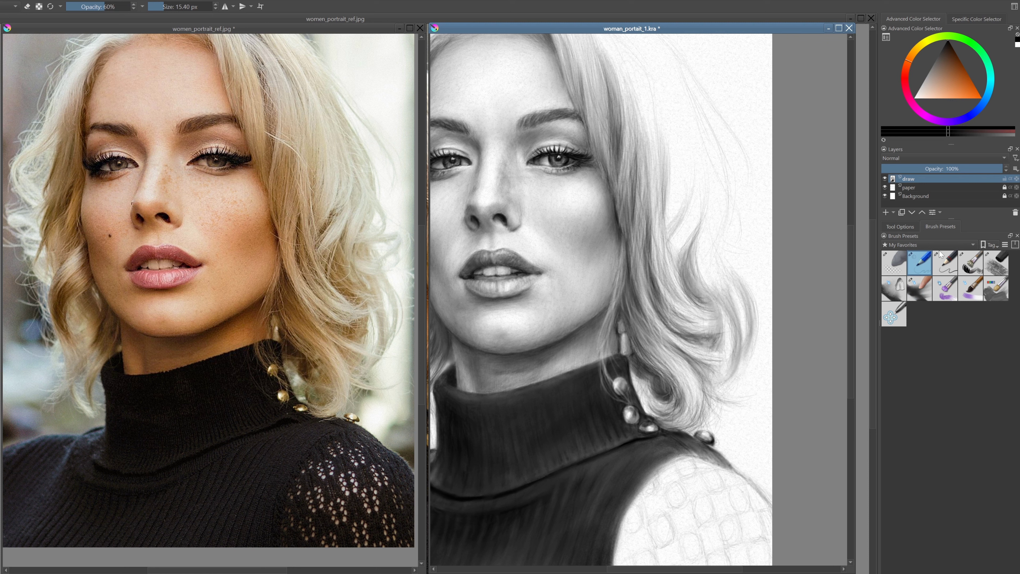
pyautogui.press('/')
pyautogui.moveTo(698, 282); pyautogui.dragTo(713, 349)
pyautogui.press('/')
pyautogui.press('/')
pyautogui.press('/')
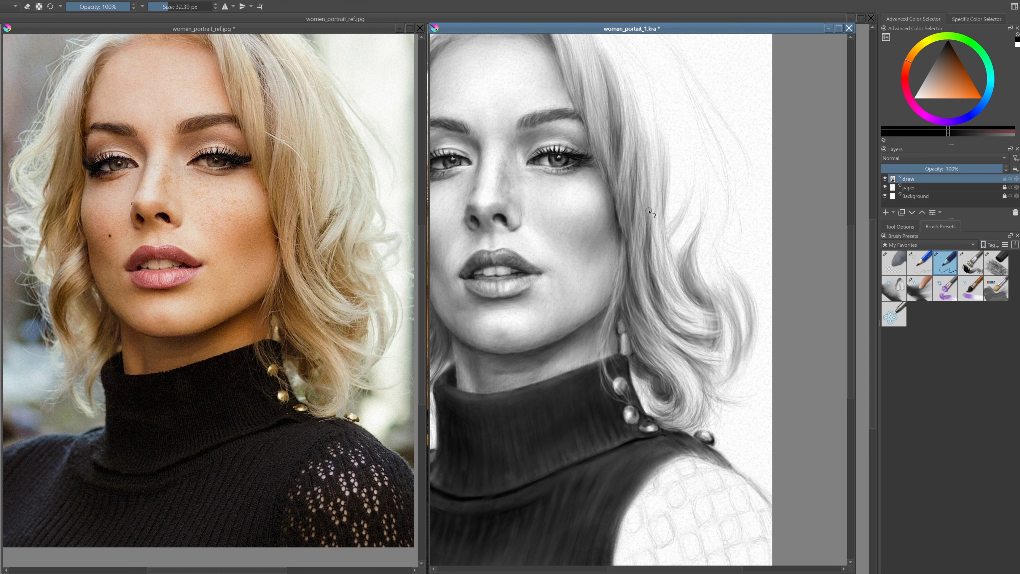
pyautogui.press('/')
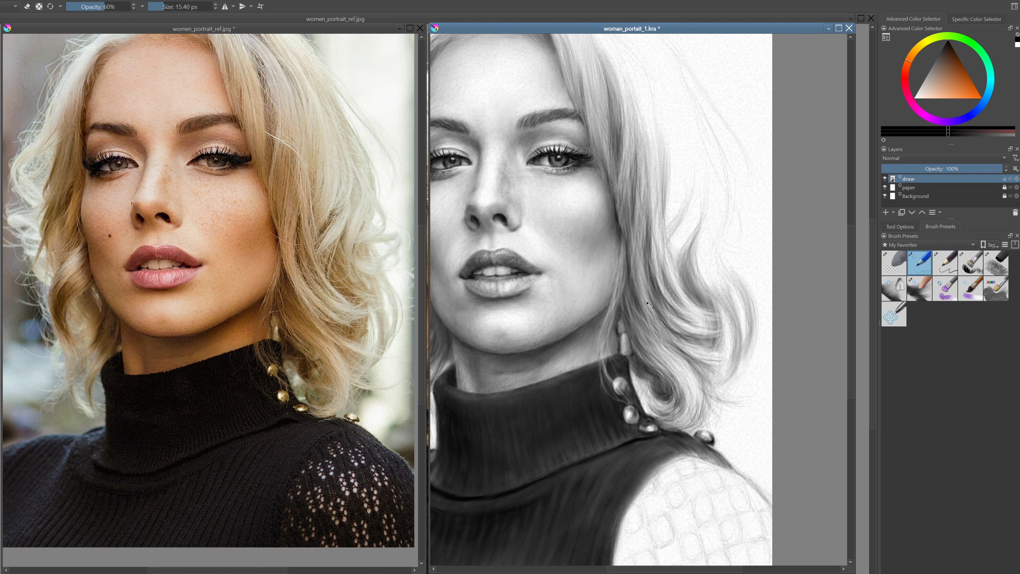
pyautogui.scroll(1, 647, 302)
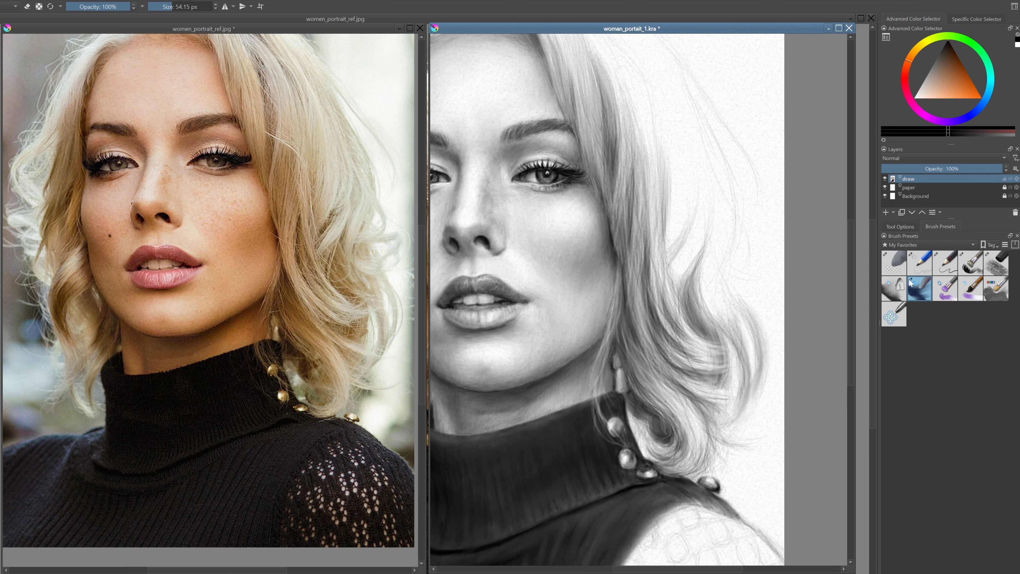
pyautogui.press('e')
pyautogui.press('/')
pyautogui.scroll(1, 689, 296)
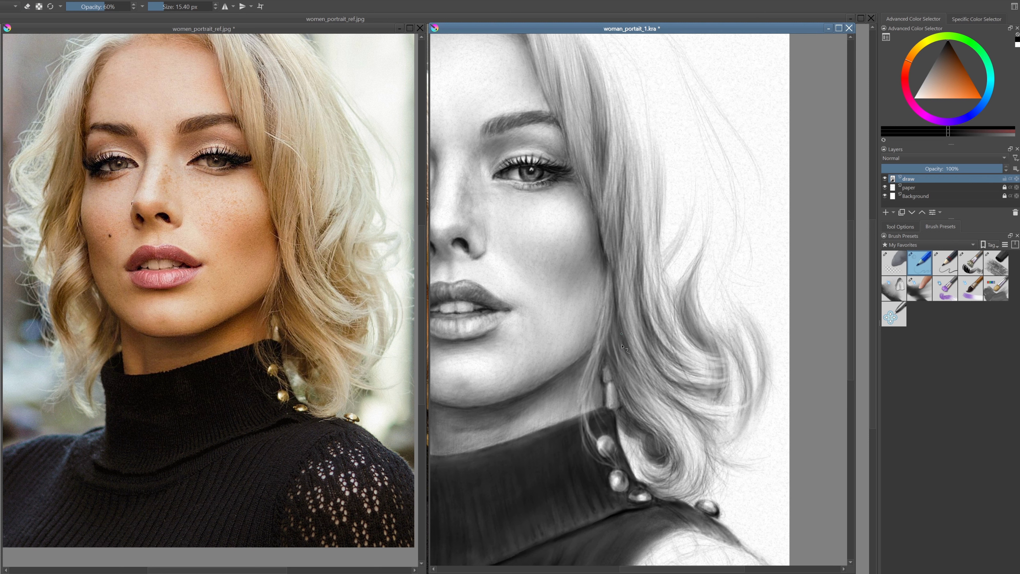
pyautogui.press('/')
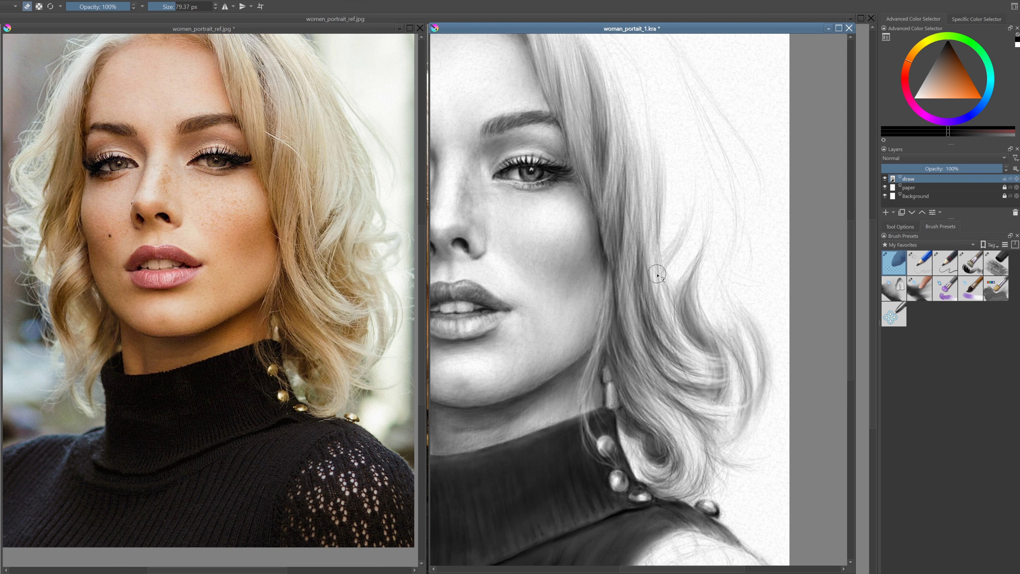
pyautogui.press('/')
pyautogui.scroll(-1, 656, 325)
pyautogui.press('/')
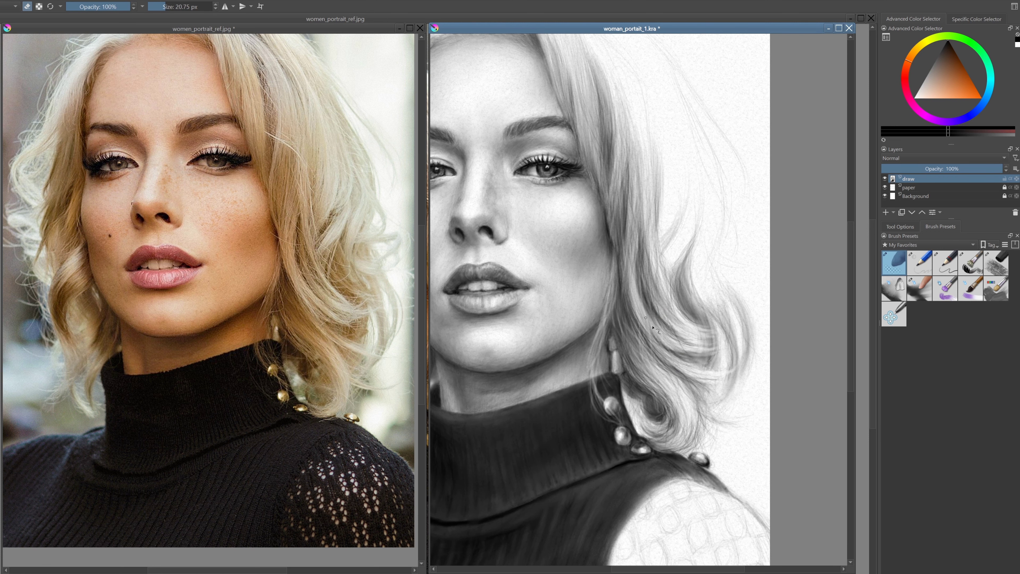
pyautogui.scroll(-2, 687, 310)
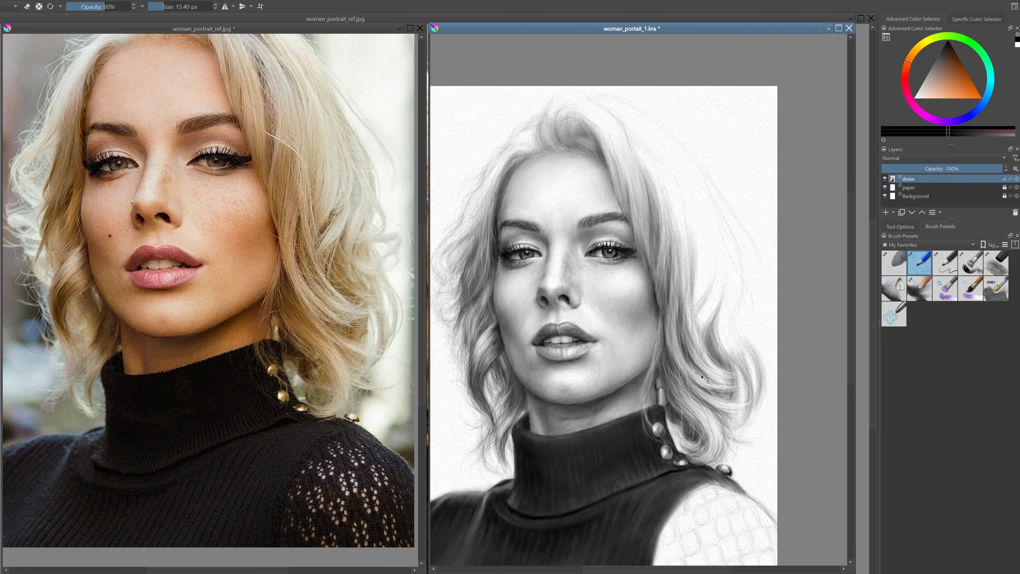
pyautogui.scroll(1, 695, 326)
# Cycle the lighter pencil, darker pencil and eraser presets while adjusting the hair view
pyautogui.press('/')
pyautogui.scroll(-1, 723, 281)
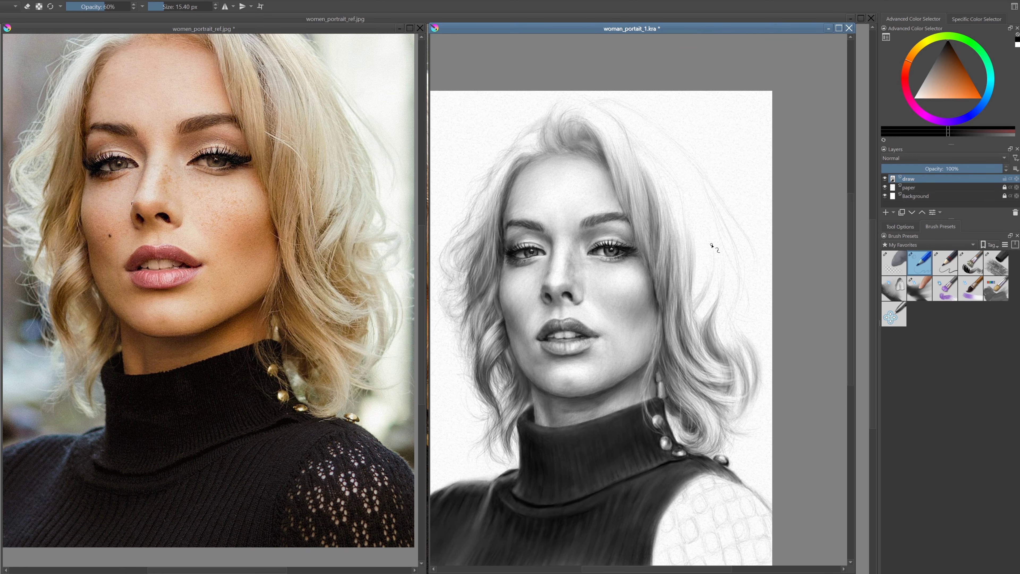
pyautogui.scroll(3, 689, 217)
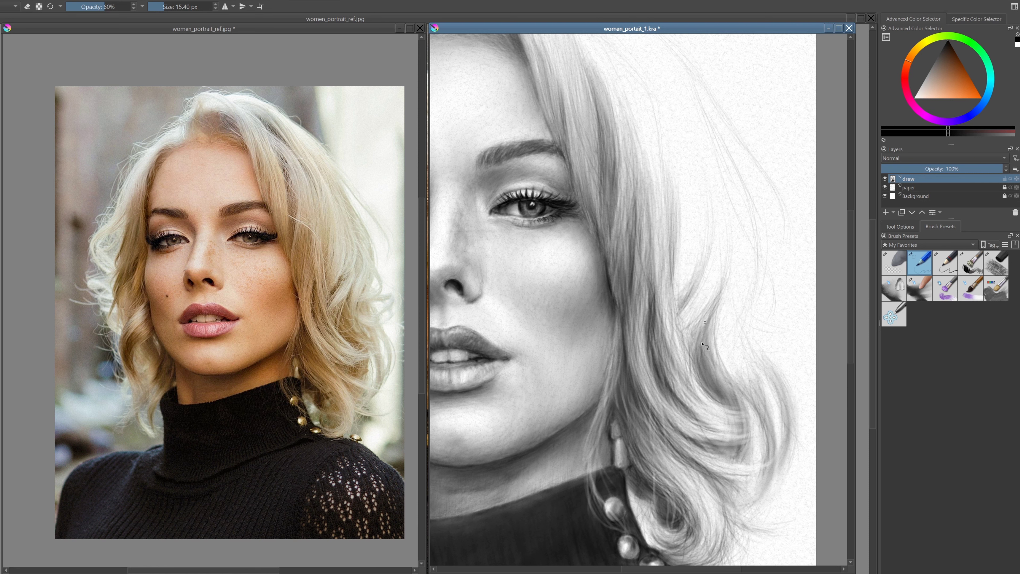
pyautogui.press('/')
pyautogui.press('/')
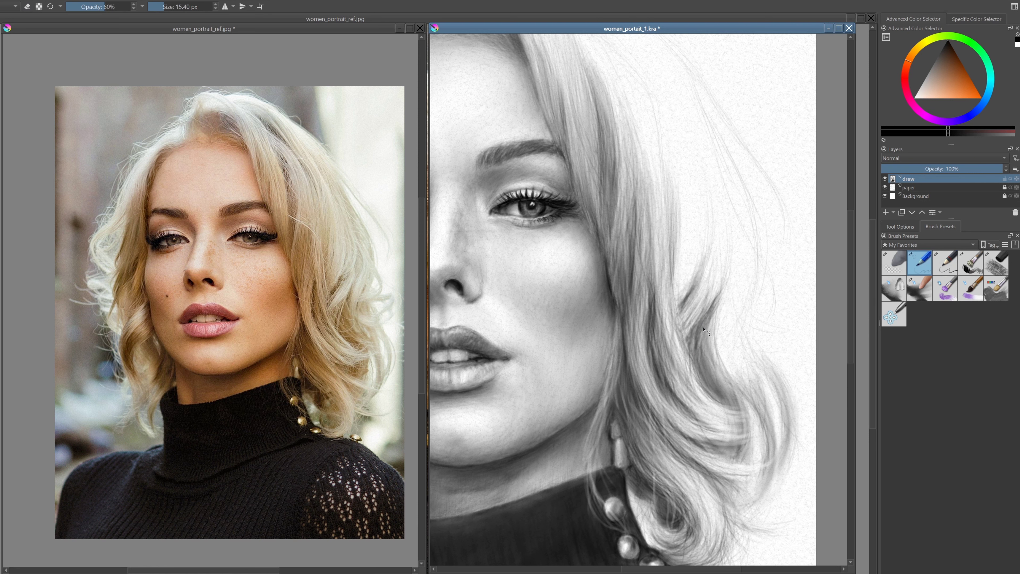
pyautogui.scroll(-1, 743, 331)
pyautogui.scroll(-3, 736, 358)
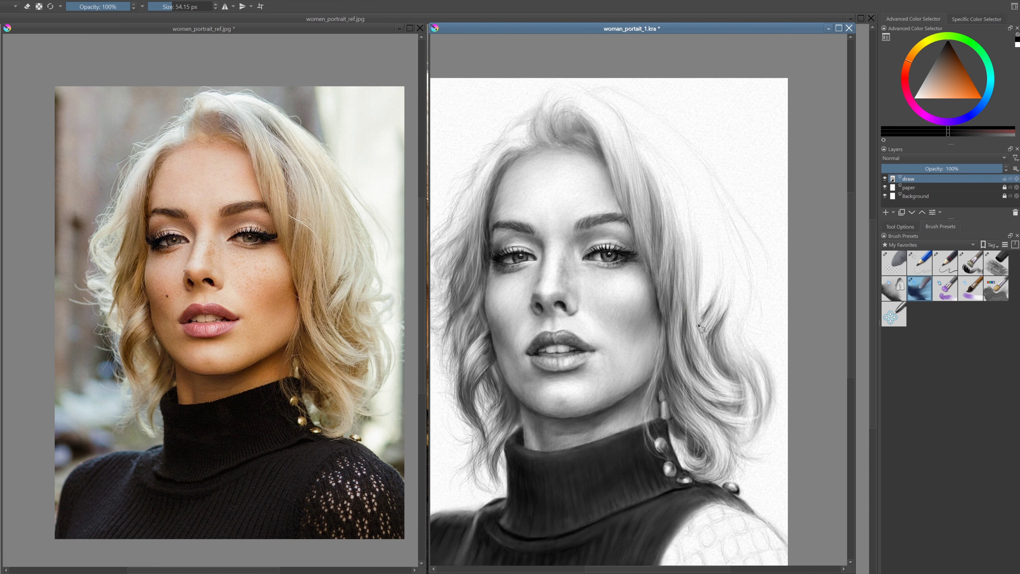
pyautogui.scroll(3, 697, 314)
pyautogui.press('e')
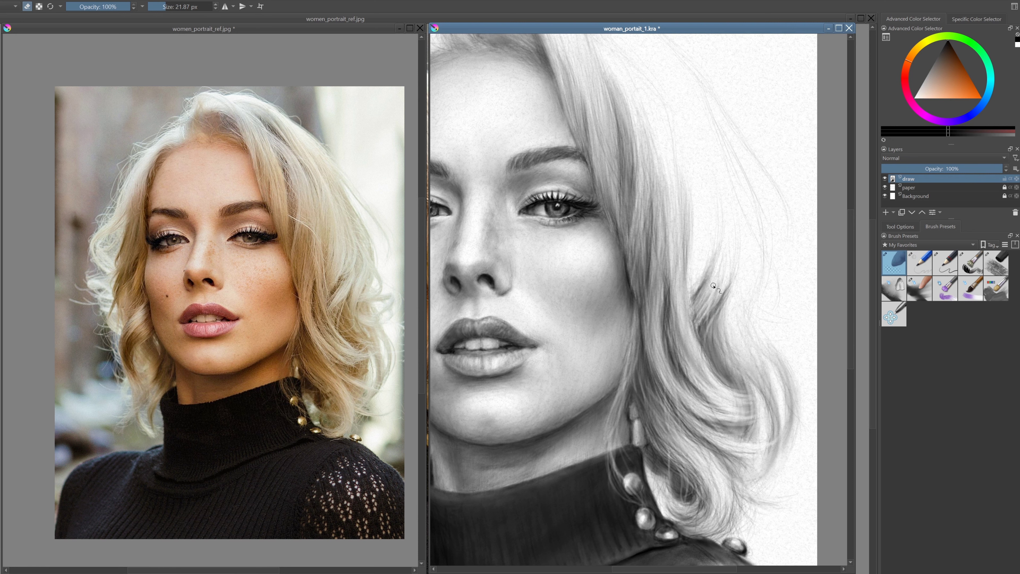
pyautogui.scroll(-2, 707, 357)
pyautogui.press('/')
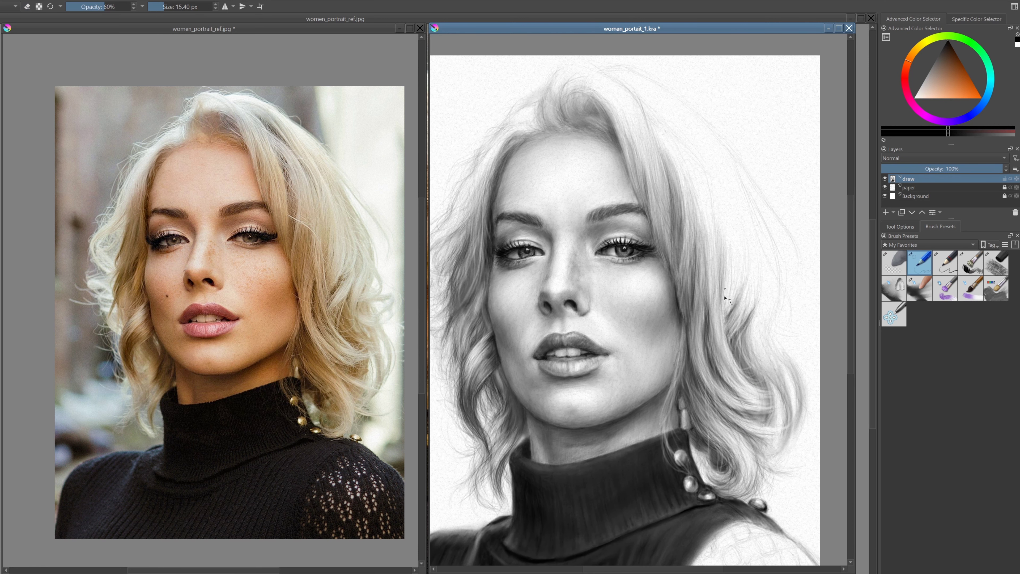
pyautogui.hscroll(2, 845, 266)
pyautogui.scroll(1, 845, 266)
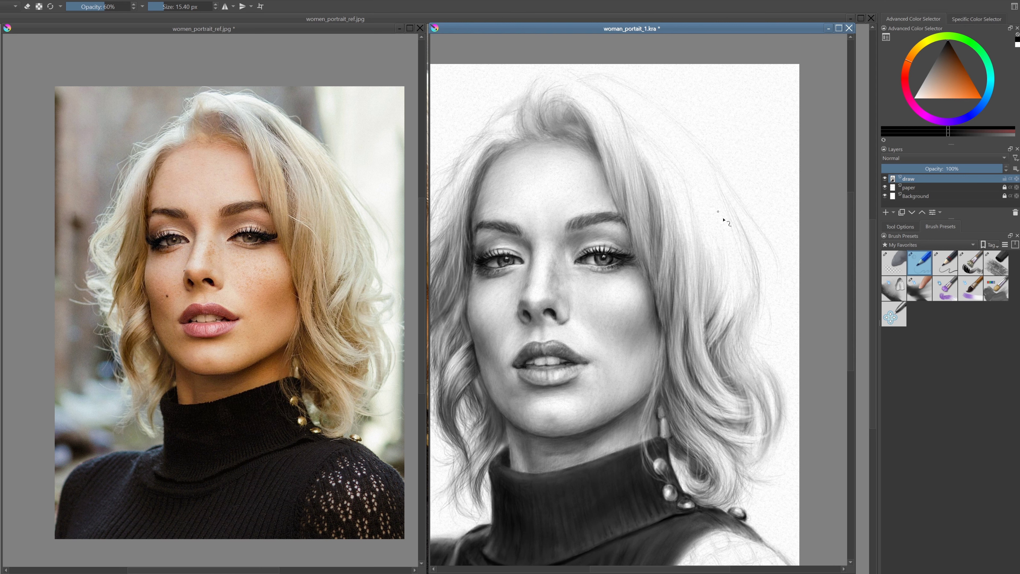
# Lay down dark strokes shading the lace shoulder patch
pyautogui.scroll(5, 753, 349)
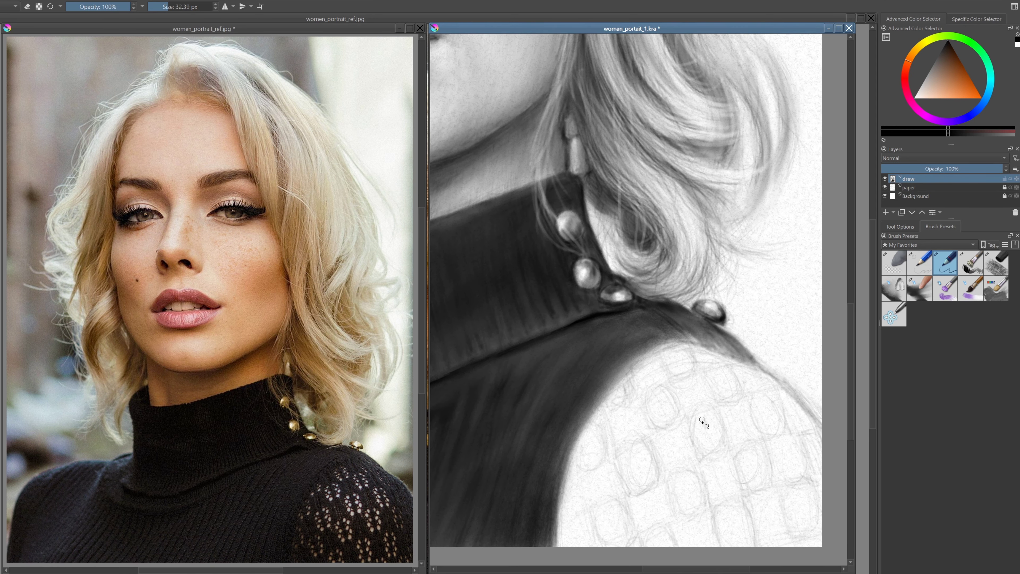
pyautogui.moveTo(703, 414)
pyautogui.mouseDown()
pyautogui.moveTo(711, 442)
pyautogui.moveTo(710, 407)
pyautogui.moveTo(703, 442)
pyautogui.moveTo(675, 442)
pyautogui.moveTo(699, 402)
pyautogui.moveTo(691, 454)
pyautogui.mouseUp()
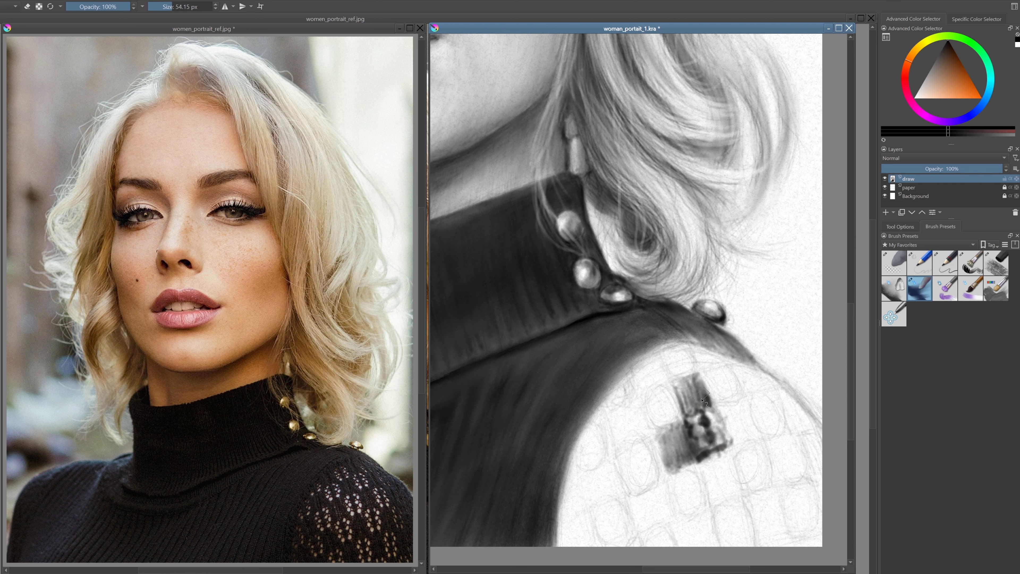
pyautogui.scroll(-1, 691, 454)
pyautogui.moveTo(666, 393)
pyautogui.mouseDown()
pyautogui.moveTo(687, 443)
pyautogui.moveTo(656, 402)
pyautogui.moveTo(699, 382)
pyautogui.moveTo(739, 422)
pyautogui.moveTo(704, 375)
pyautogui.moveTo(666, 389)
pyautogui.moveTo(675, 458)
pyautogui.moveTo(714, 353)
pyautogui.moveTo(699, 373)
pyautogui.moveTo(682, 366)
pyautogui.moveTo(638, 396)
pyautogui.mouseUp()
pyautogui.scroll(1, 675, 458)
pyautogui.press('/')
pyautogui.scroll(-1, 715, 357)
pyautogui.press('/')
# Hatch dark shading along the patch's left and lower-left edges and blend it softer
pyautogui.moveTo(683, 367)
pyautogui.mouseDown()
pyautogui.moveTo(650, 386)
pyautogui.moveTo(658, 374)
pyautogui.mouseUp()
pyautogui.moveTo(651, 426)
pyautogui.mouseDown()
pyautogui.moveTo(664, 365)
pyautogui.moveTo(659, 434)
pyautogui.moveTo(663, 420)
pyautogui.moveTo(695, 446)
pyautogui.mouseUp()
pyautogui.press('/')
pyautogui.scroll(1, 663, 365)
pyautogui.moveTo(683, 402); pyautogui.dragTo(691, 446)
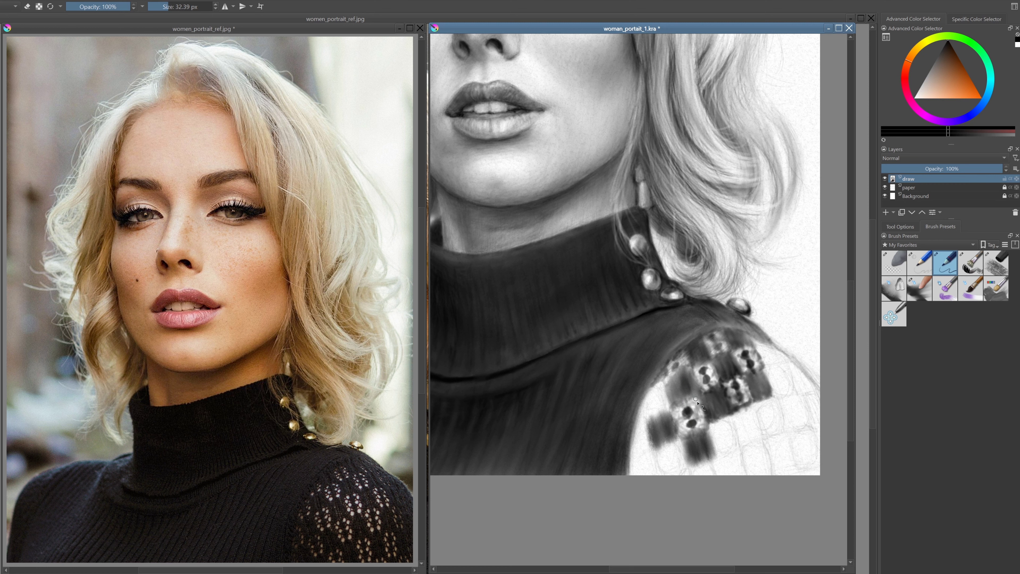
pyautogui.moveTo(679, 374); pyautogui.dragTo(646, 418)
# Darken the lower and white areas of the shoulder patch with the darker pencil, erasing strays
pyautogui.click(940, 266)
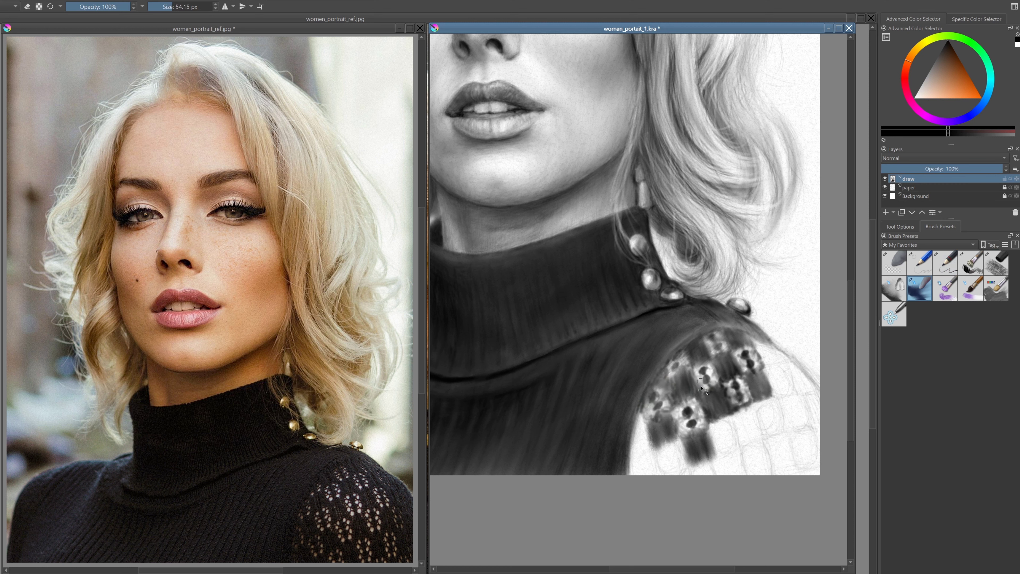
pyautogui.moveTo(666, 470)
pyautogui.mouseDown()
pyautogui.moveTo(688, 452)
pyautogui.moveTo(643, 462)
pyautogui.mouseUp()
pyautogui.moveTo(650, 418); pyautogui.dragTo(638, 474)
pyautogui.moveTo(675, 381); pyautogui.dragTo(643, 472)
pyautogui.moveTo(647, 408)
pyautogui.mouseDown()
pyautogui.moveTo(642, 458)
pyautogui.moveTo(642, 430)
pyautogui.mouseUp()
pyautogui.press('e')
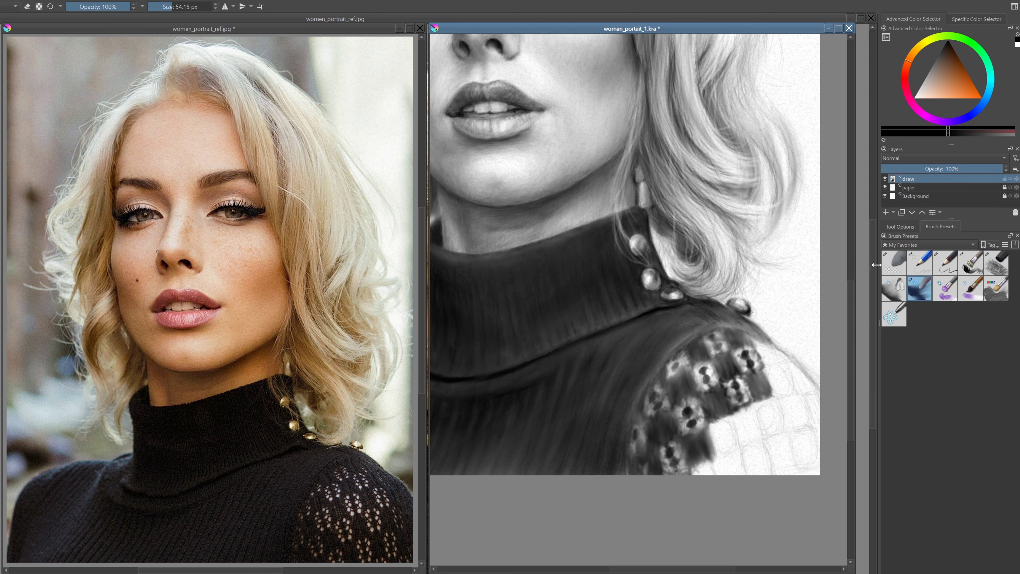
pyautogui.moveTo(659, 470); pyautogui.dragTo(723, 381)
pyautogui.press('e')
# Extend the grey and dark lace strokes to the canvas's right edge and blend them
pyautogui.moveTo(691, 474)
pyautogui.mouseDown()
pyautogui.moveTo(719, 458)
pyautogui.moveTo(720, 431)
pyautogui.moveTo(729, 472)
pyautogui.mouseUp()
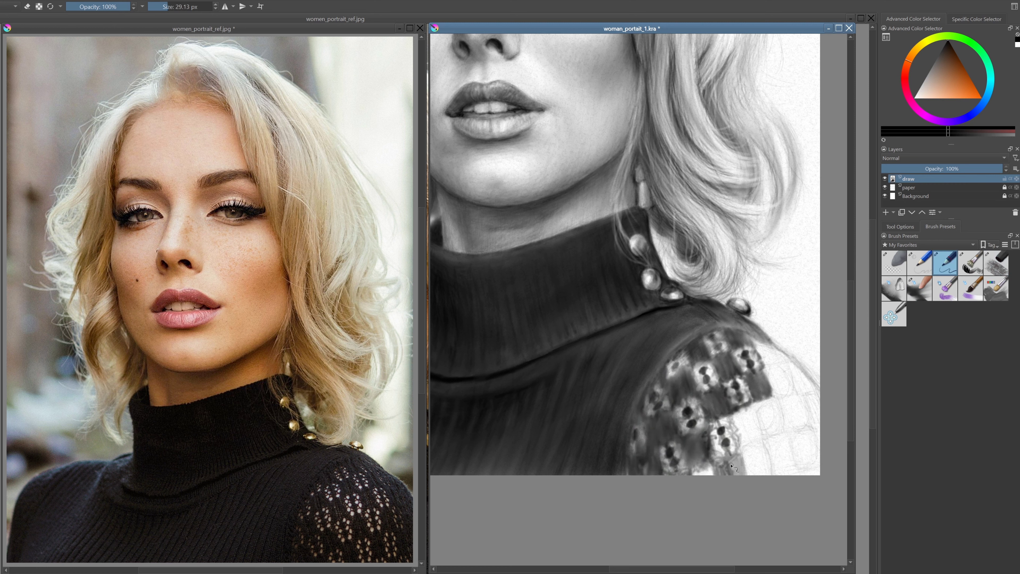
pyautogui.moveTo(722, 436)
pyautogui.mouseDown()
pyautogui.moveTo(747, 394)
pyautogui.moveTo(763, 411)
pyautogui.moveTo(759, 361)
pyautogui.mouseUp()
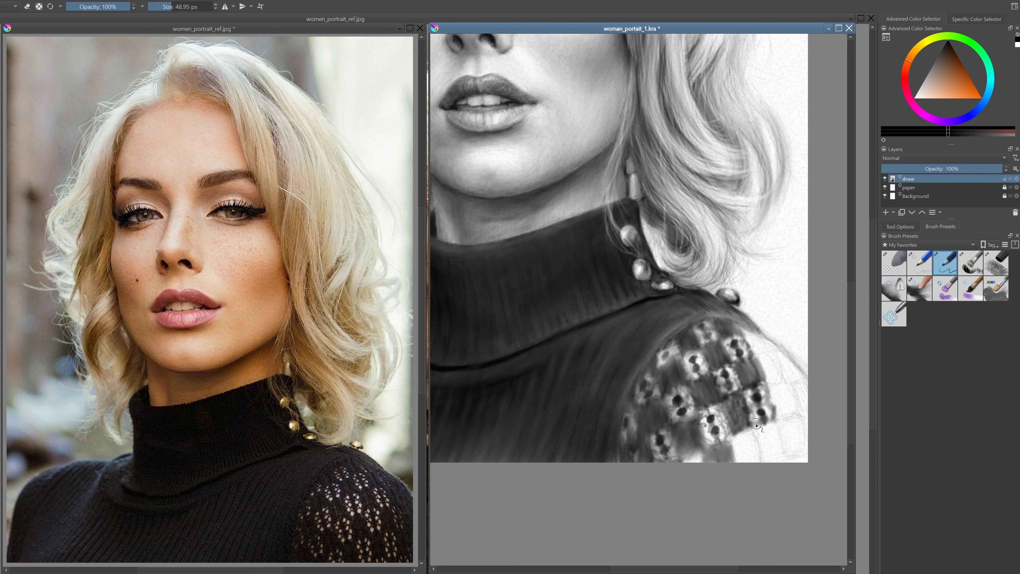
pyautogui.moveTo(755, 418)
pyautogui.mouseDown()
pyautogui.moveTo(731, 462)
pyautogui.moveTo(755, 458)
pyautogui.moveTo(777, 386)
pyautogui.moveTo(799, 418)
pyautogui.mouseUp()
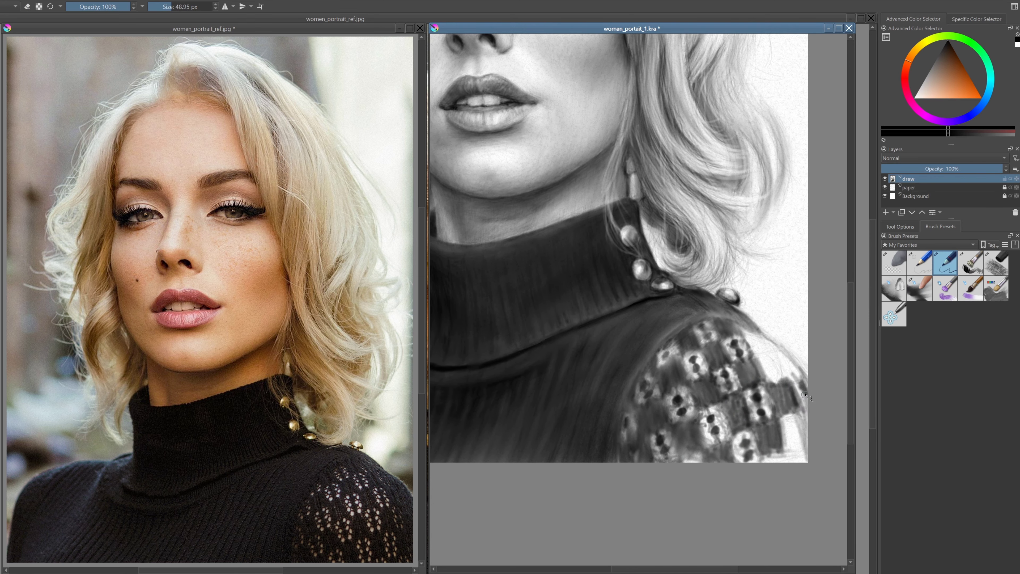
pyautogui.moveTo(795, 374)
pyautogui.mouseDown()
pyautogui.moveTo(787, 450)
pyautogui.moveTo(750, 367)
pyautogui.mouseUp()
pyautogui.press('/')
# Add dark lace holes and erase light openings into the lace pattern
pyautogui.press('/')
pyautogui.moveTo(723, 426); pyautogui.dragTo(683, 458)
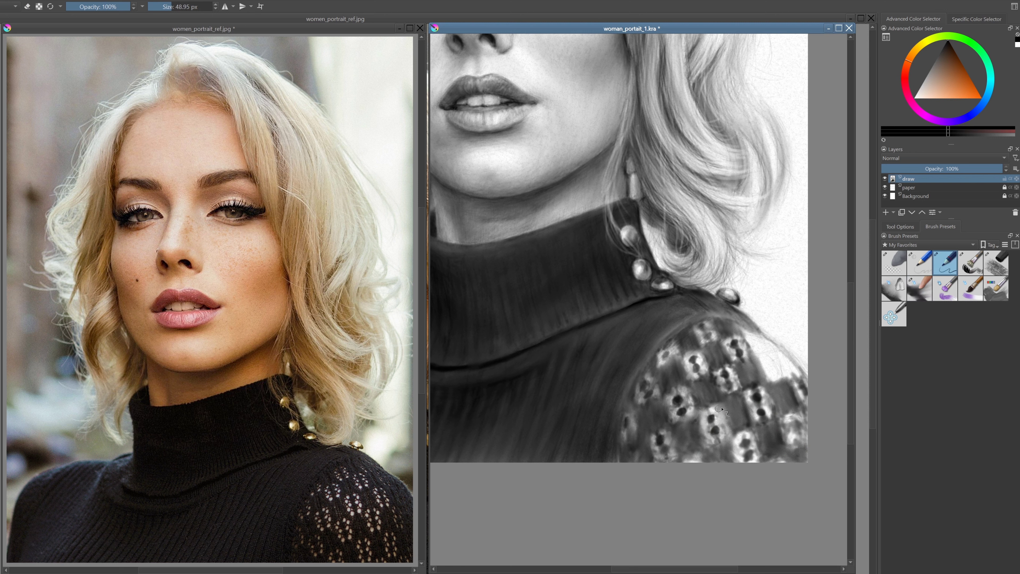
pyautogui.moveTo(683, 346)
pyautogui.mouseDown()
pyautogui.moveTo(626, 434)
pyautogui.moveTo(641, 458)
pyautogui.mouseUp()
pyautogui.moveTo(795, 338)
pyautogui.mouseDown()
pyautogui.moveTo(759, 381)
pyautogui.moveTo(751, 338)
pyautogui.moveTo(783, 363)
pyautogui.moveTo(747, 430)
pyautogui.mouseUp()
pyautogui.press('/')
pyautogui.moveTo(723, 337); pyautogui.dragTo(757, 384)
pyautogui.press('e')
pyautogui.press('/')
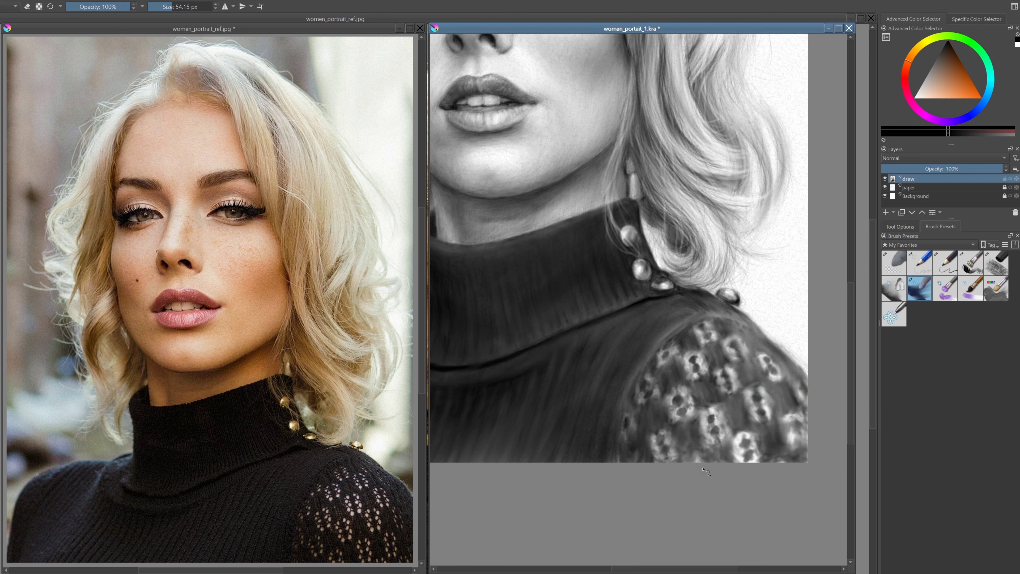
pyautogui.keyDown('ctrl'); pyautogui.scroll(2, 631, 470); pyautogui.keyUp('ctrl')
pyautogui.press('/')
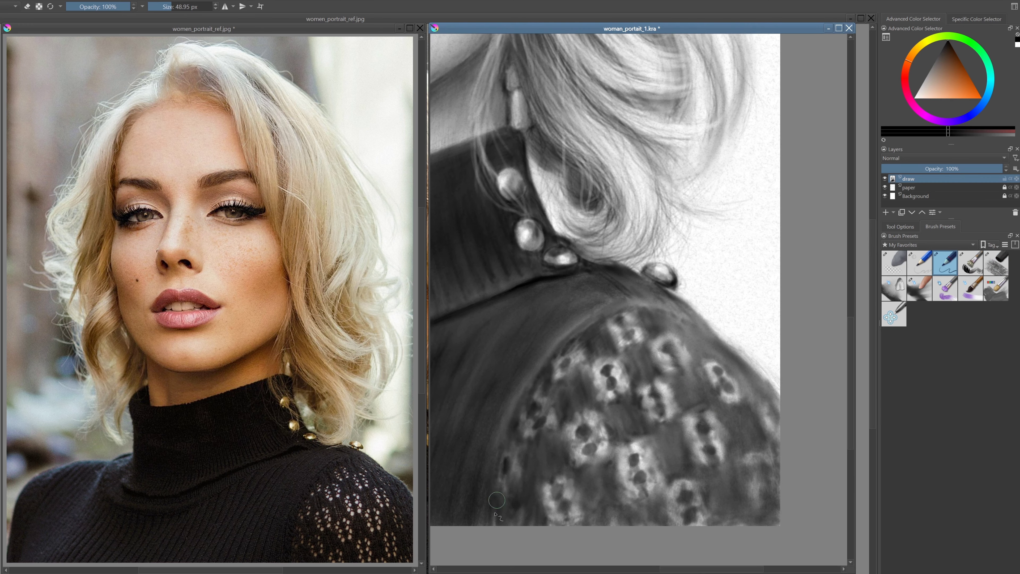
# Reinforce the lace pattern with more dark strokes across the shoulder
pyautogui.moveTo(634, 344); pyautogui.dragTo(707, 382)
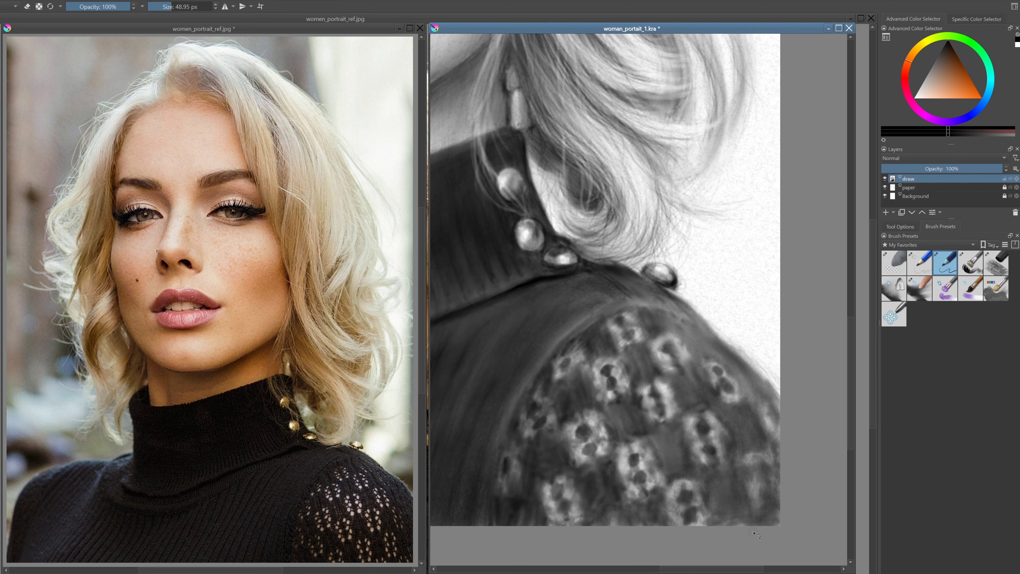
pyautogui.moveTo(683, 330); pyautogui.dragTo(747, 503)
pyautogui.keyDown('ctrl'); pyautogui.scroll(-2, 669, 392); pyautogui.keyUp('ctrl')
pyautogui.press('/')
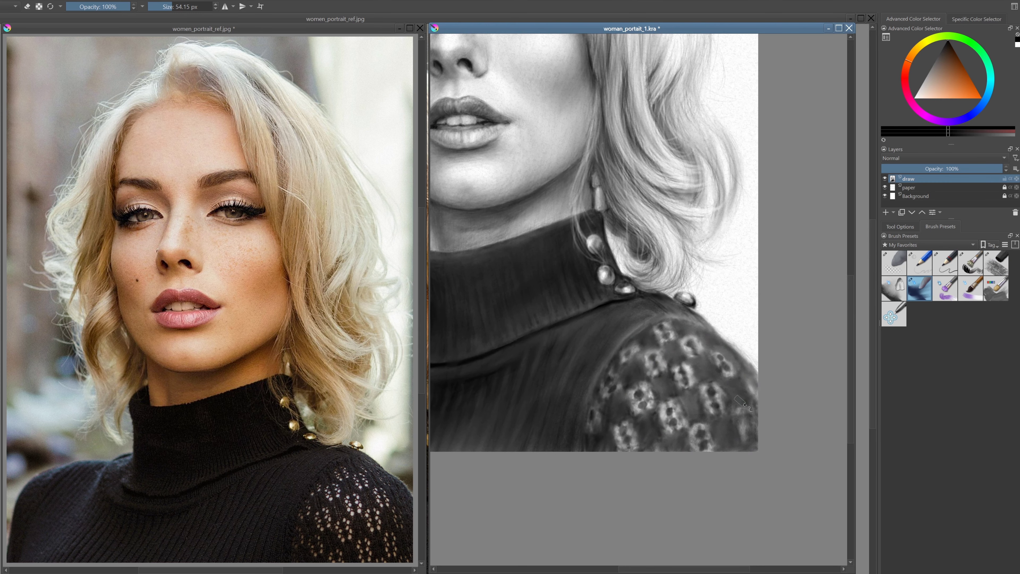
pyautogui.press('/')
pyautogui.press('/')
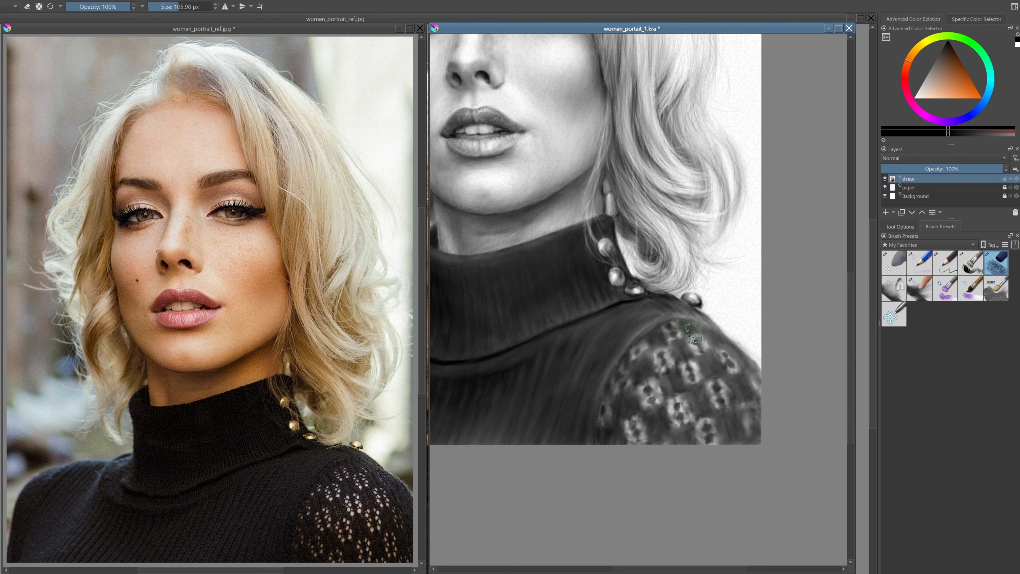
pyautogui.keyDown('ctrl'); pyautogui.scroll(2, 719, 388); pyautogui.keyUp('ctrl')
# Cycle through the eraser, blender and ink pen presets while zooming on the upper-right hair
pyautogui.keyDown('ctrl'); pyautogui.scroll(-3, 790, 440); pyautogui.keyUp('ctrl')
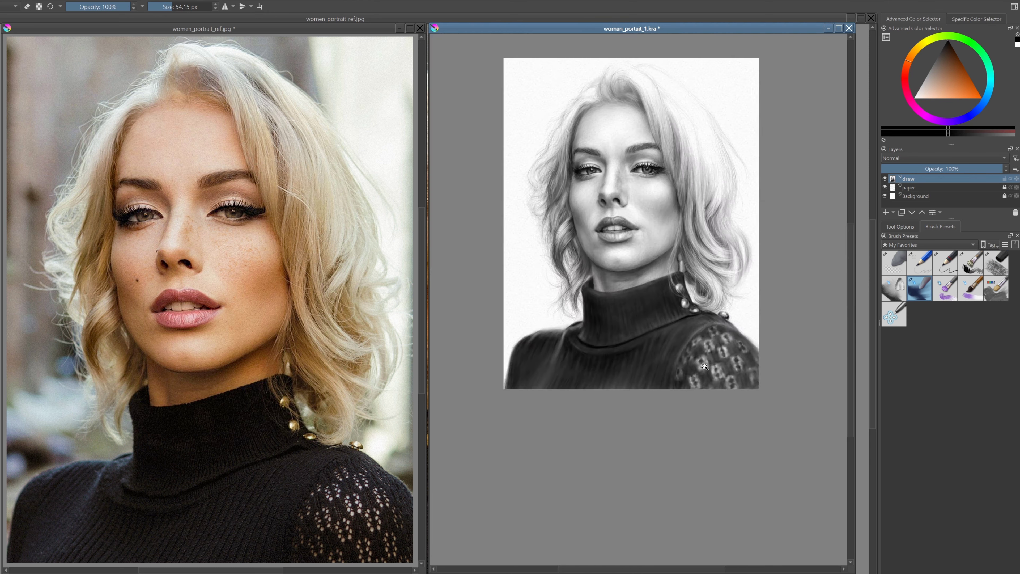
pyautogui.press('e')
pyautogui.keyDown('ctrl'); pyautogui.scroll(2, 695, 341); pyautogui.keyUp('ctrl')
pyautogui.press('/')
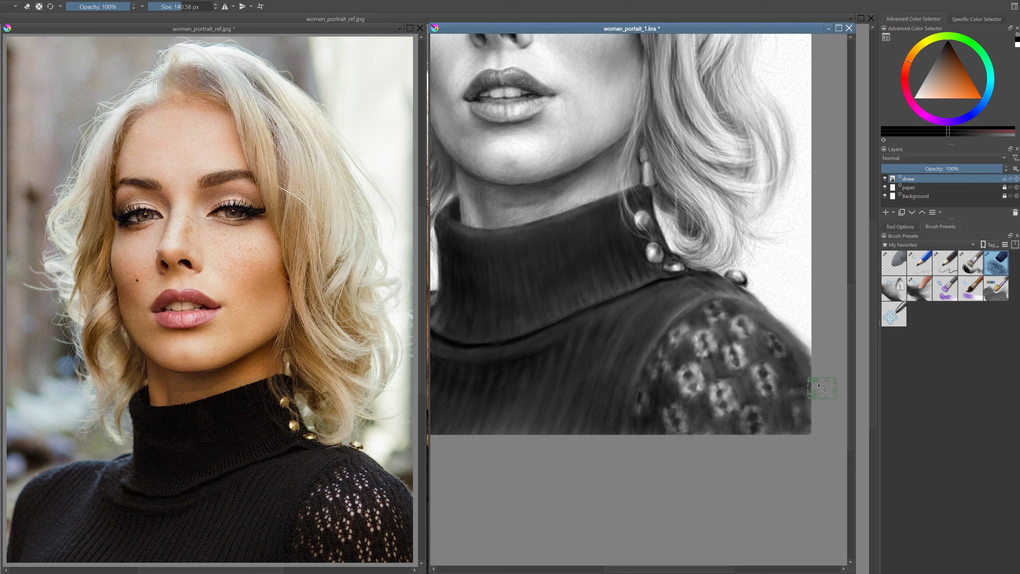
pyautogui.press('/')
pyautogui.scroll(-3, 643, 387)
pyautogui.scroll(-2, 642, 388)
pyautogui.scroll(3, 683, 422)
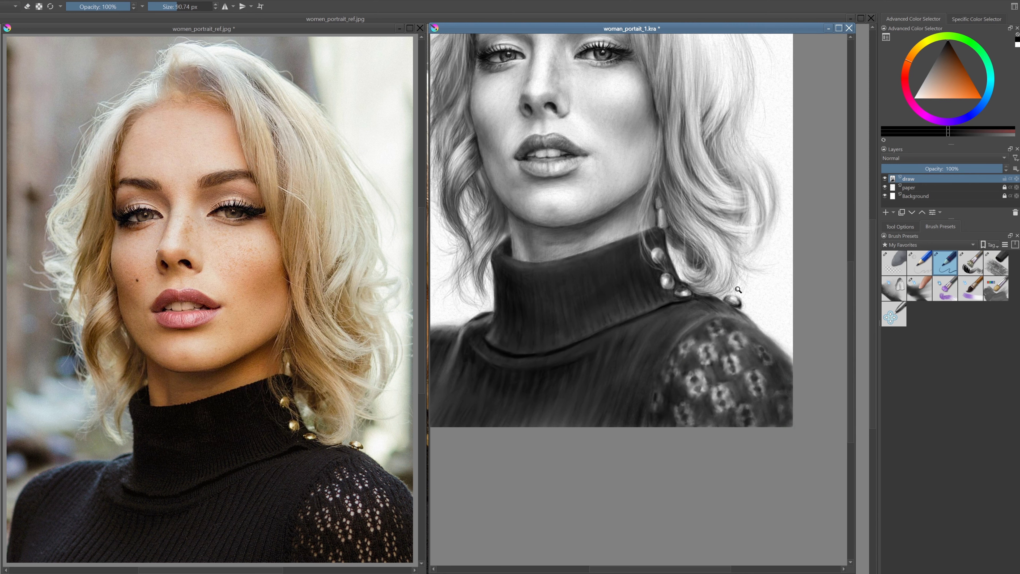
pyautogui.scroll(2, 722, 462)
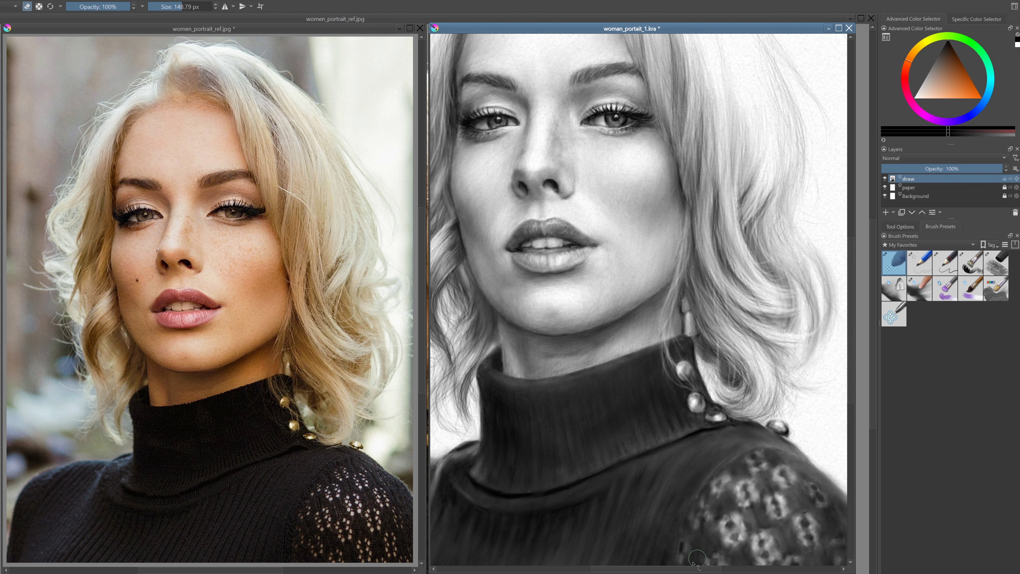
pyautogui.press('/')
pyautogui.press('/')
pyautogui.scroll(3, 683, 462)
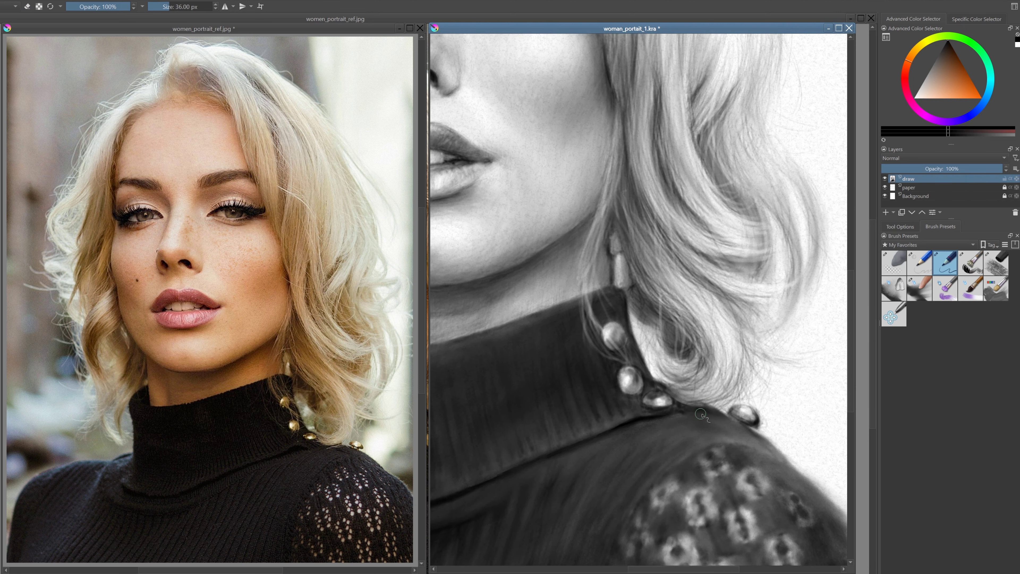
pyautogui.scroll(-2, 703, 381)
pyautogui.scroll(-3, 623, 181)
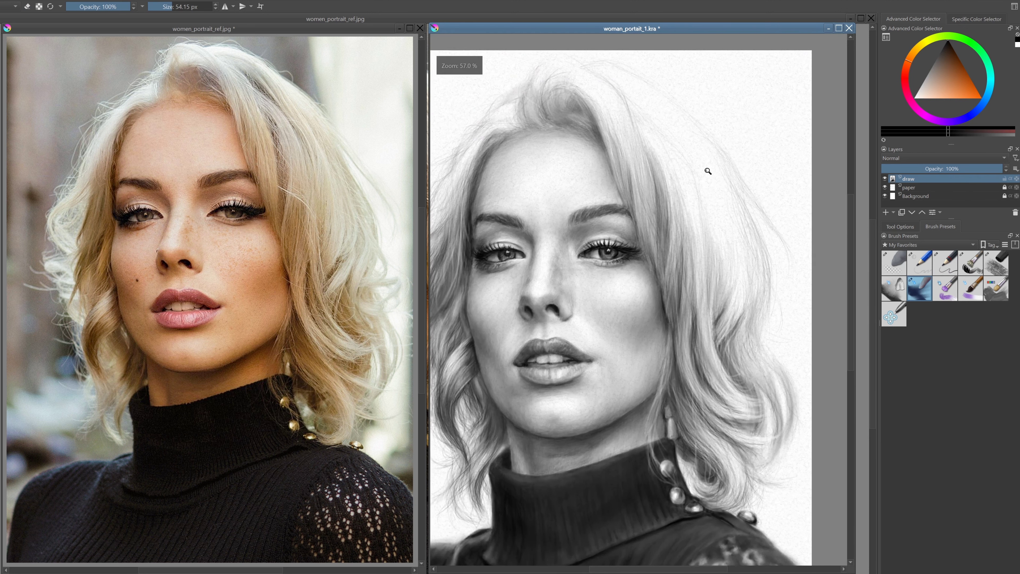
# Draw a fine strand along the upper-right hair with the soft pencil preset
pyautogui.press('/')
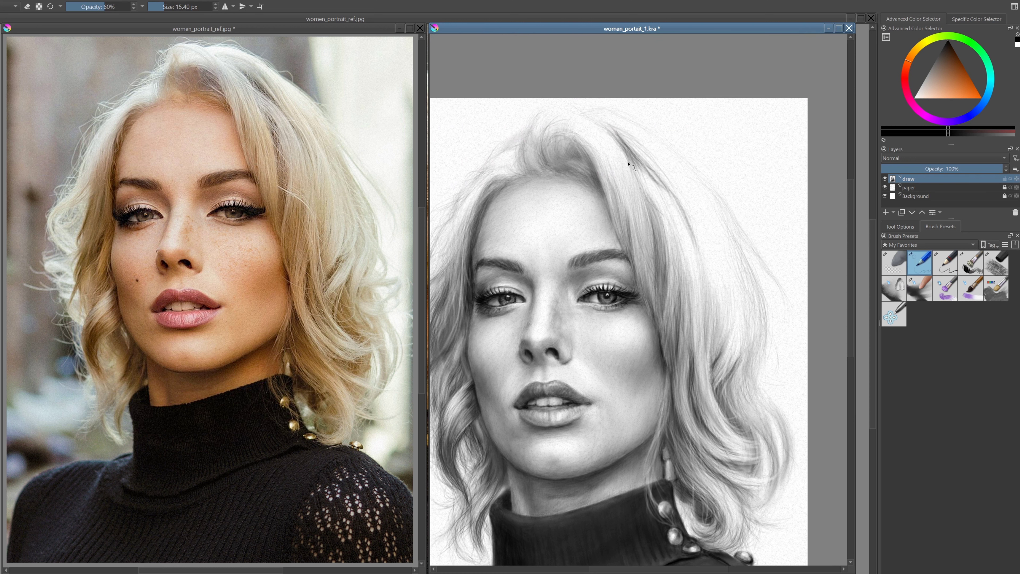
pyautogui.moveTo(696, 229); pyautogui.dragTo(726, 339)
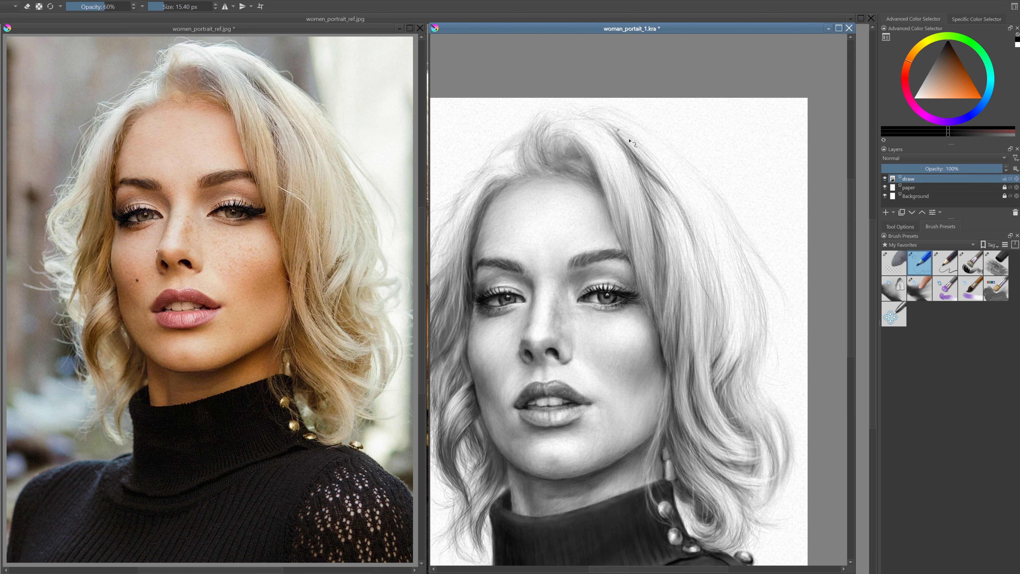
pyautogui.press('/')
pyautogui.press('/')
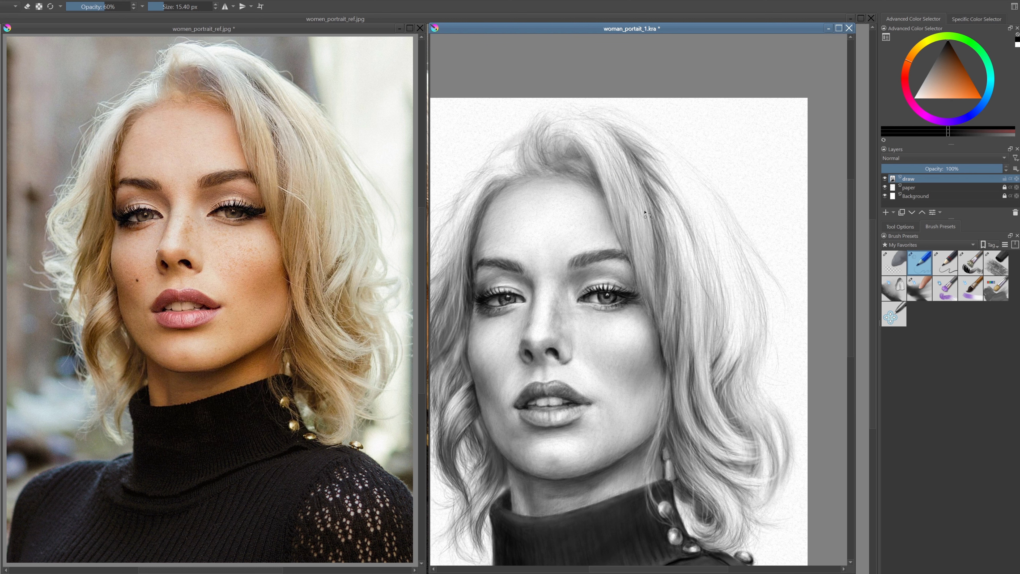
pyautogui.press('/')
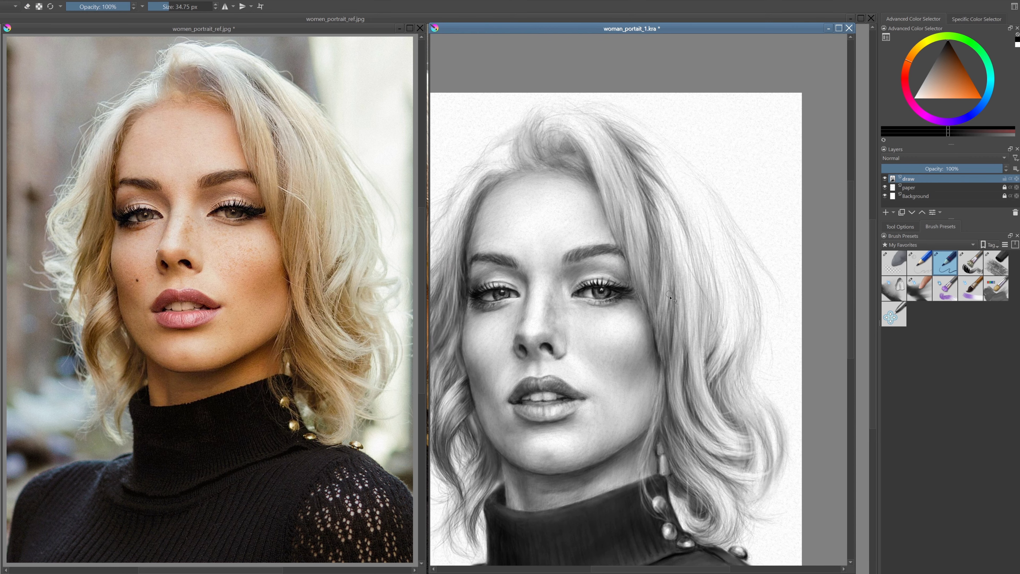
pyautogui.press('/')
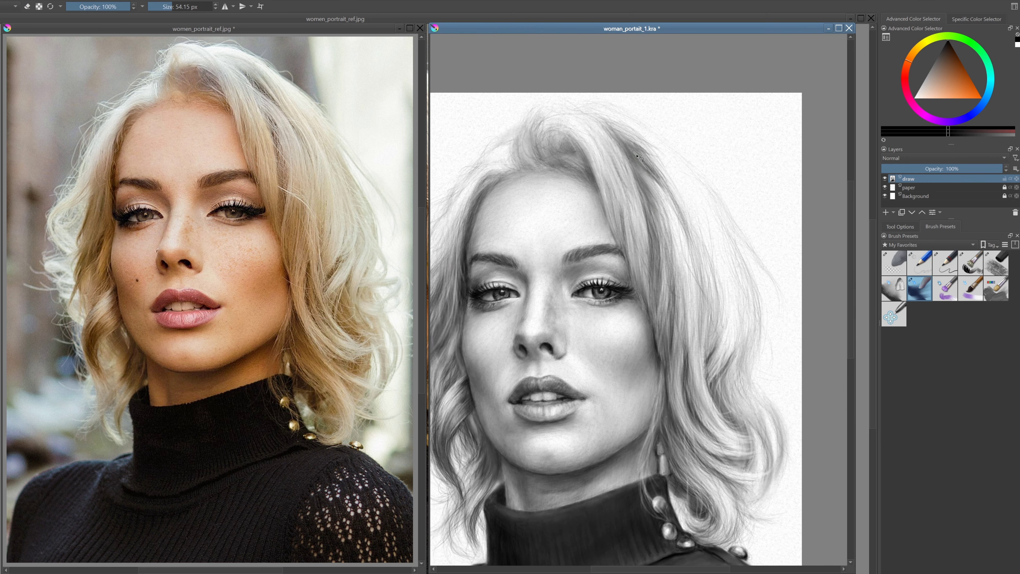
pyautogui.press('e')
pyautogui.press('e')
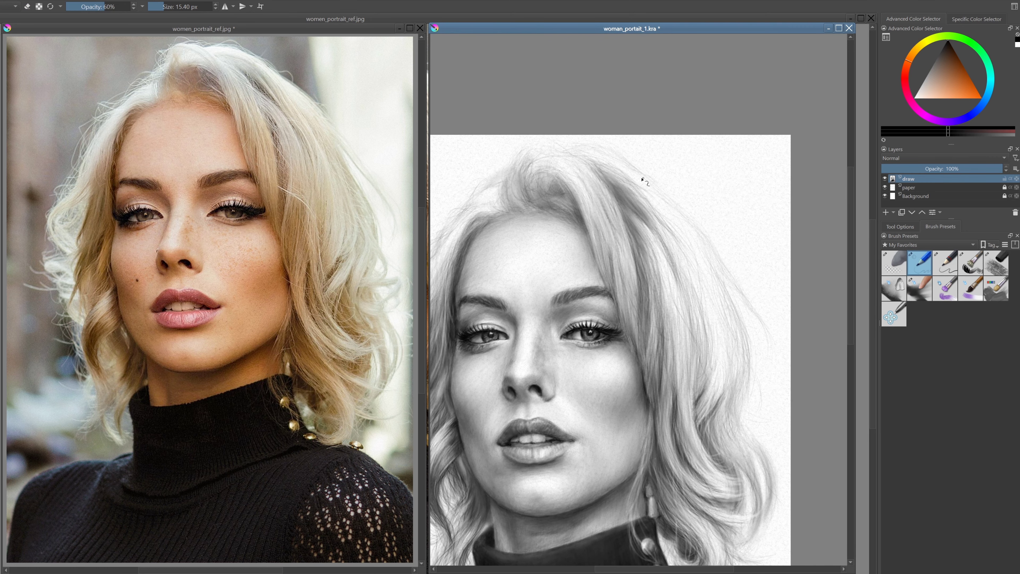
# Sketch extra strands off the right hair edge and erase a stray mark
pyautogui.moveTo(707, 261); pyautogui.dragTo(743, 366)
pyautogui.press('e')
pyautogui.press('e')
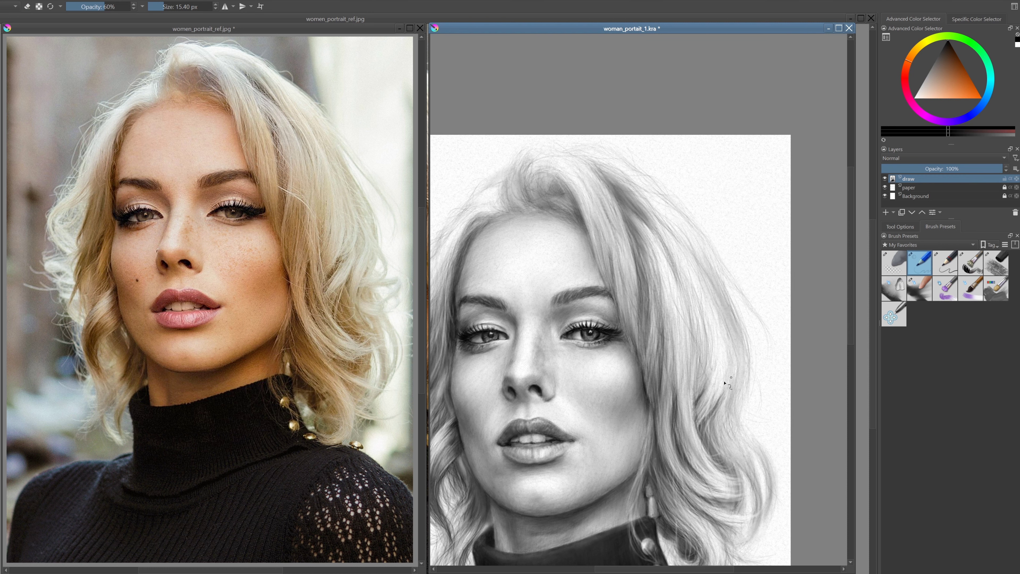
pyautogui.scroll(-2, 678, 280)
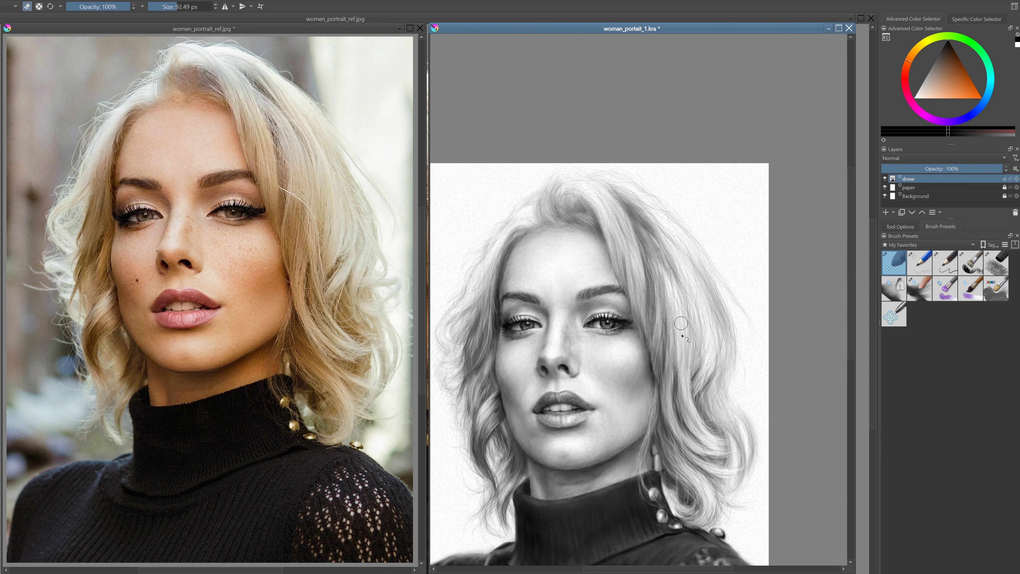
pyautogui.scroll(3, 677, 265)
pyautogui.scroll(-3, 676, 252)
pyautogui.press('/')
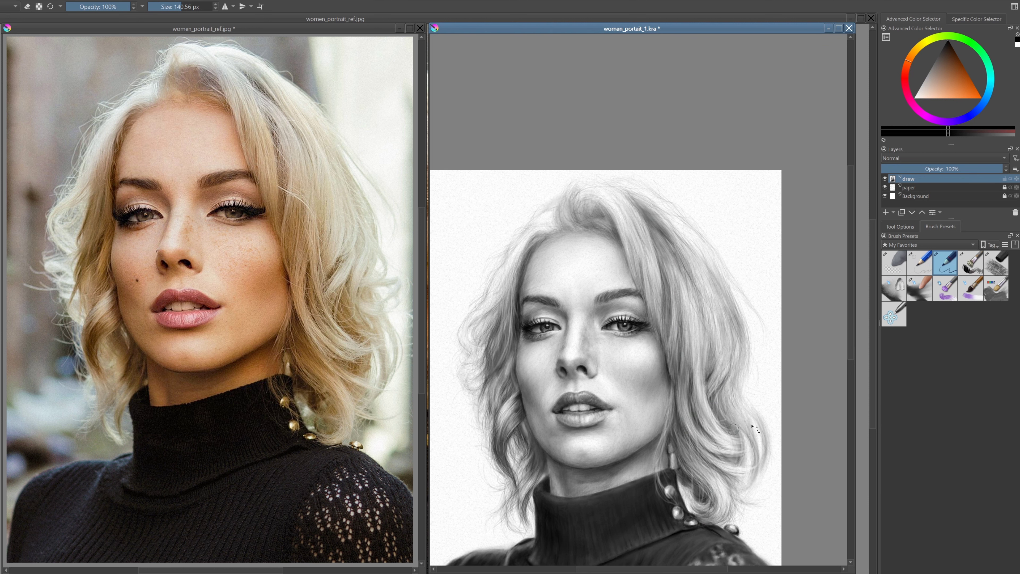
pyautogui.press('e')
pyautogui.scroll(1, 700, 351)
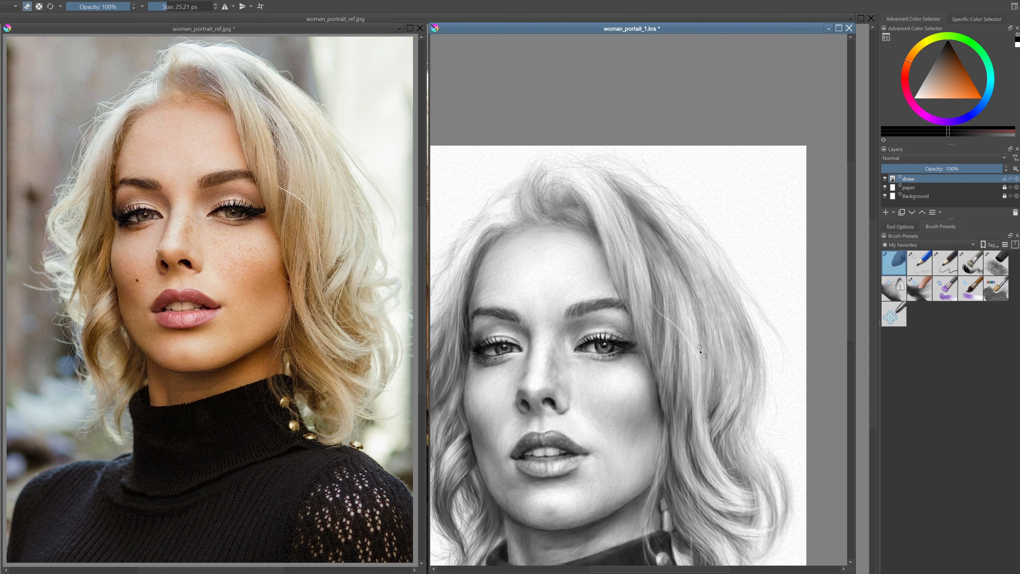
pyautogui.press('/')
# Toggle between the pencil and eraser presets while zooming over the right-side strands
pyautogui.press(',')
pyautogui.scroll(-1, 725, 386)
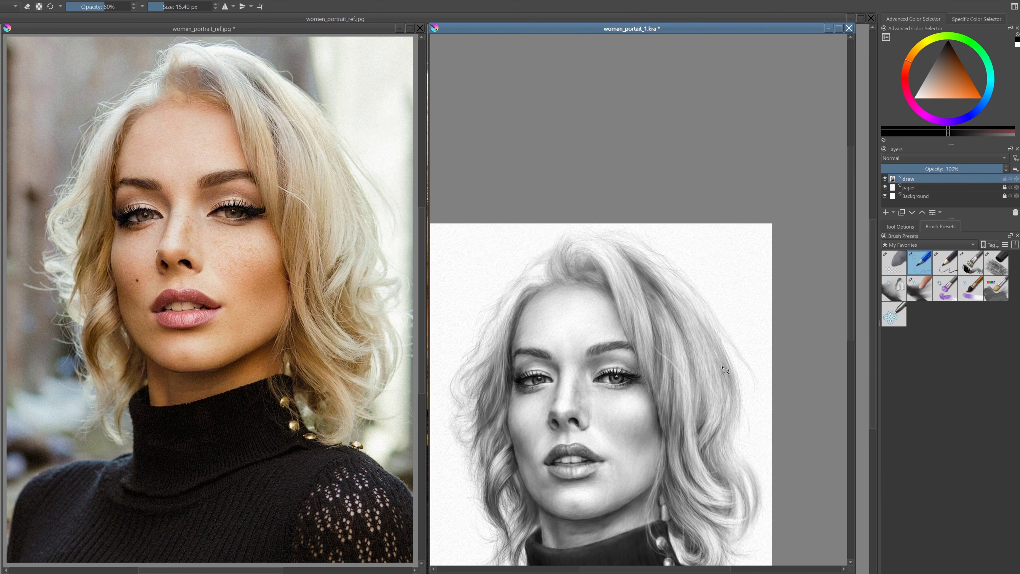
pyautogui.scroll(1, 714, 338)
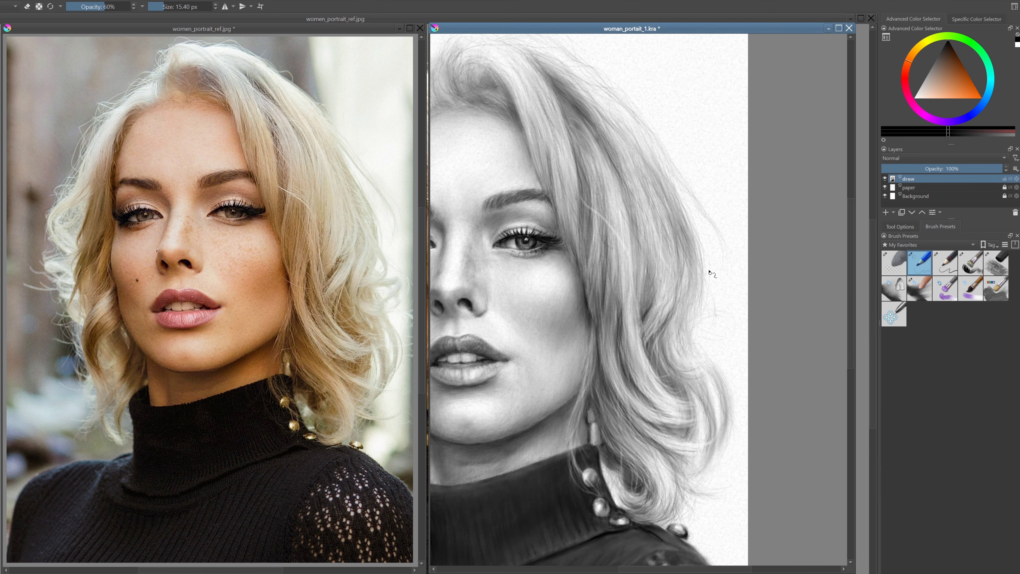
pyautogui.press('/')
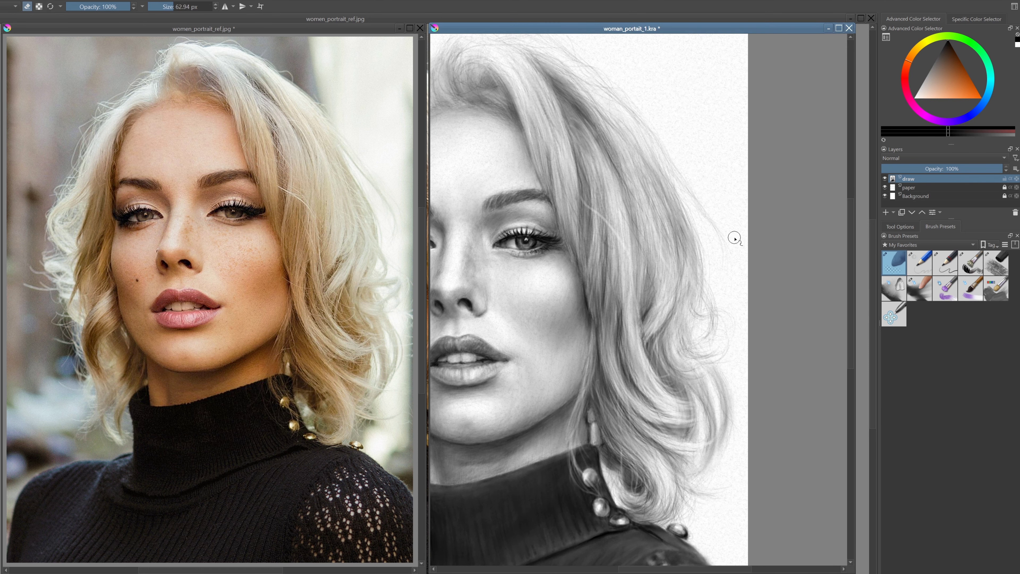
pyautogui.scroll(-1, 704, 255)
pyautogui.press('/')
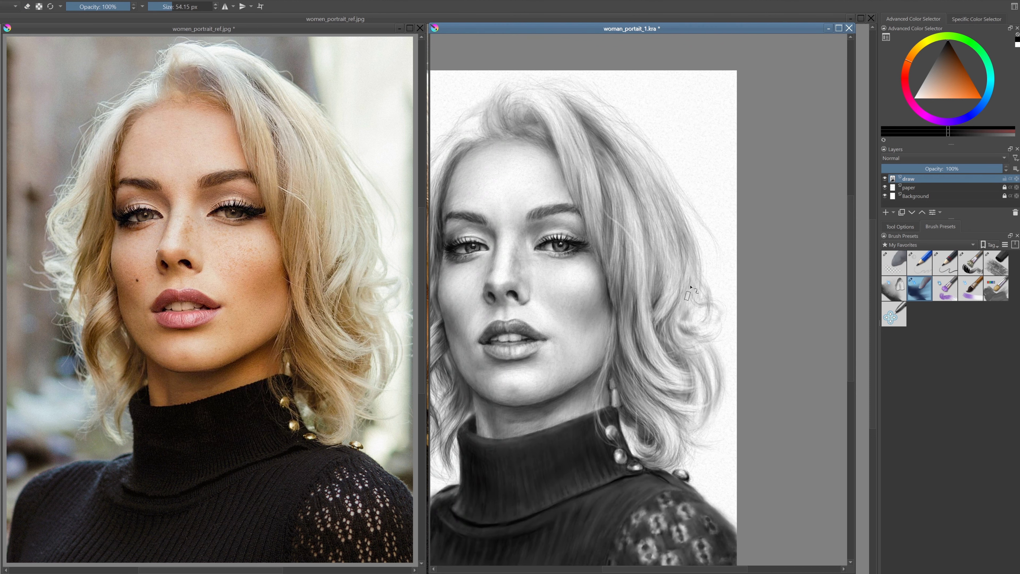
pyautogui.scroll(2, 714, 356)
pyautogui.press('/')
pyautogui.scroll(-2, 607, 327)
pyautogui.scroll(3, 627, 242)
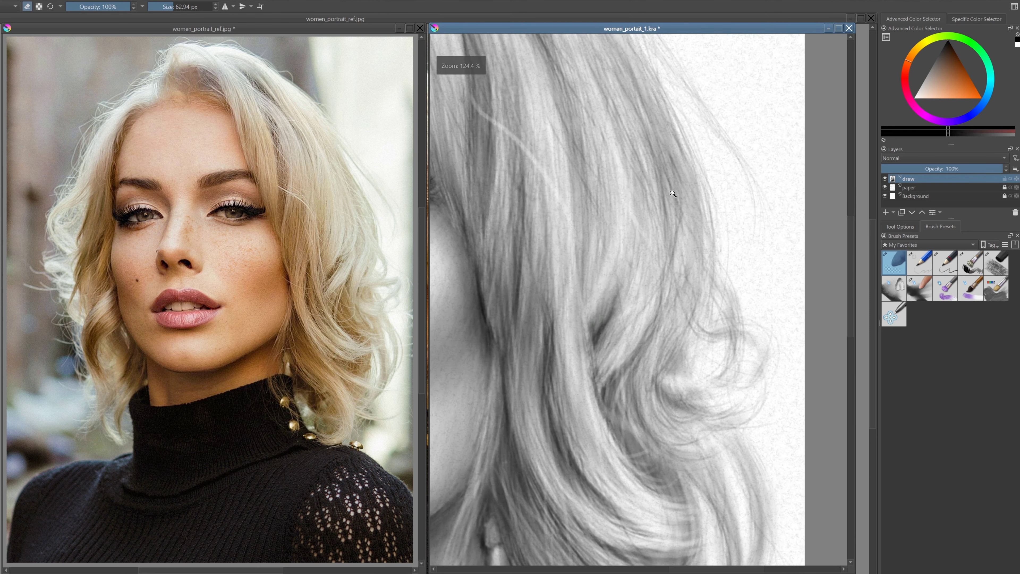
pyautogui.press('/')
pyautogui.scroll(-1, 637, 216)
pyautogui.scroll(-2, 639, 217)
pyautogui.press('/')
pyautogui.scroll(-1, 644, 245)
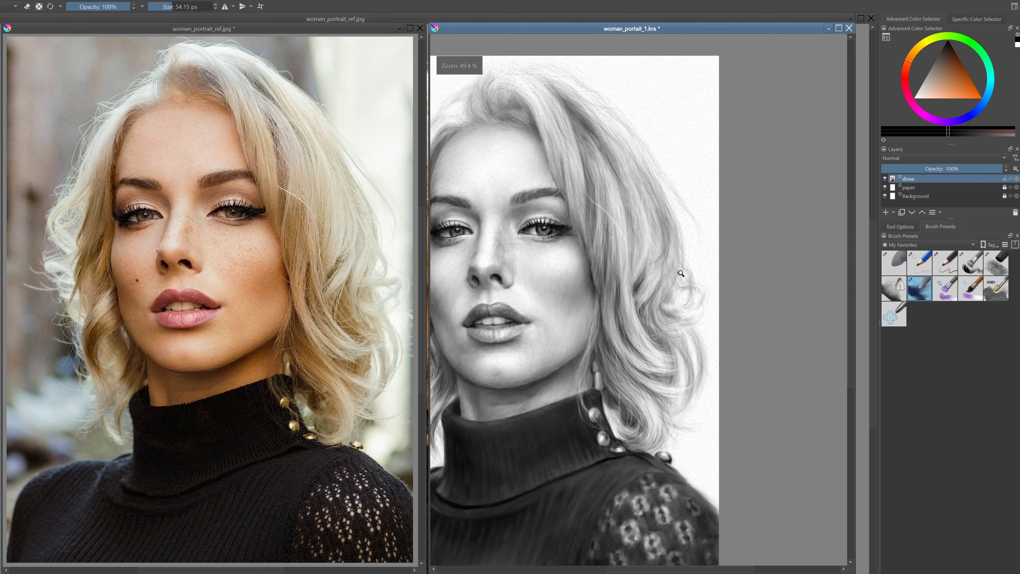
pyautogui.scroll(1, 648, 261)
pyautogui.scroll(-1, 651, 268)
pyautogui.press('/')
pyautogui.press('/')
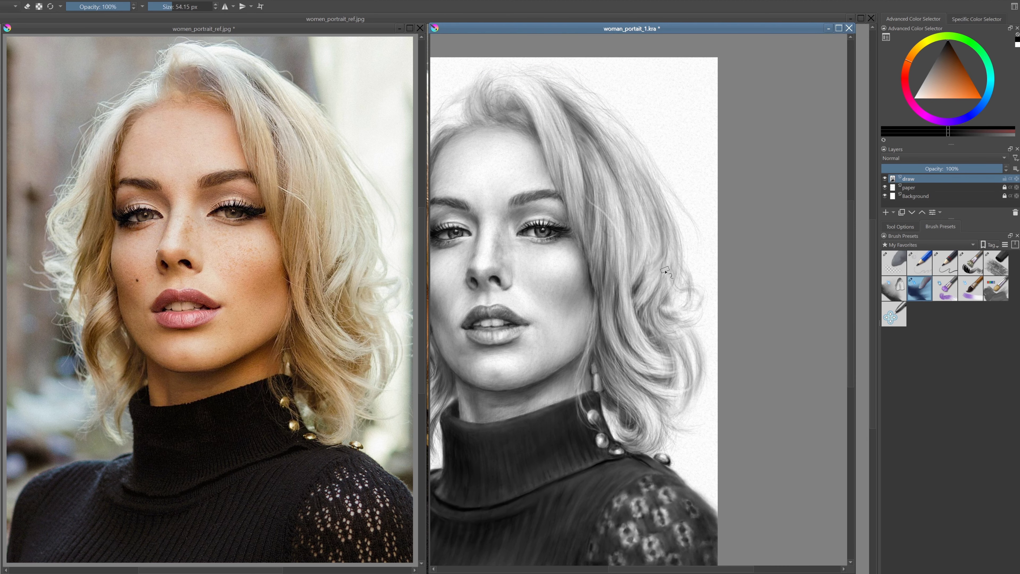
pyautogui.press('/')
pyautogui.press('/')
pyautogui.press('/')
pyautogui.press('/')
pyautogui.press('/')
pyautogui.scroll(2, 678, 290)
pyautogui.press('/')
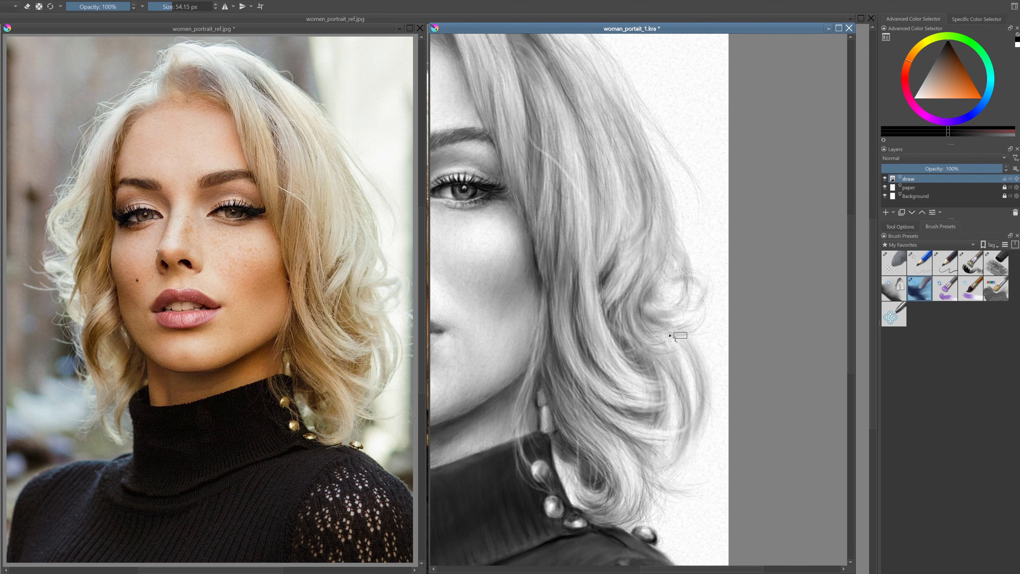
pyautogui.scroll(-3, 703, 313)
pyautogui.press('/')
pyautogui.scroll(1, 741, 332)
pyautogui.press('/')
pyautogui.scroll(-1, 674, 210)
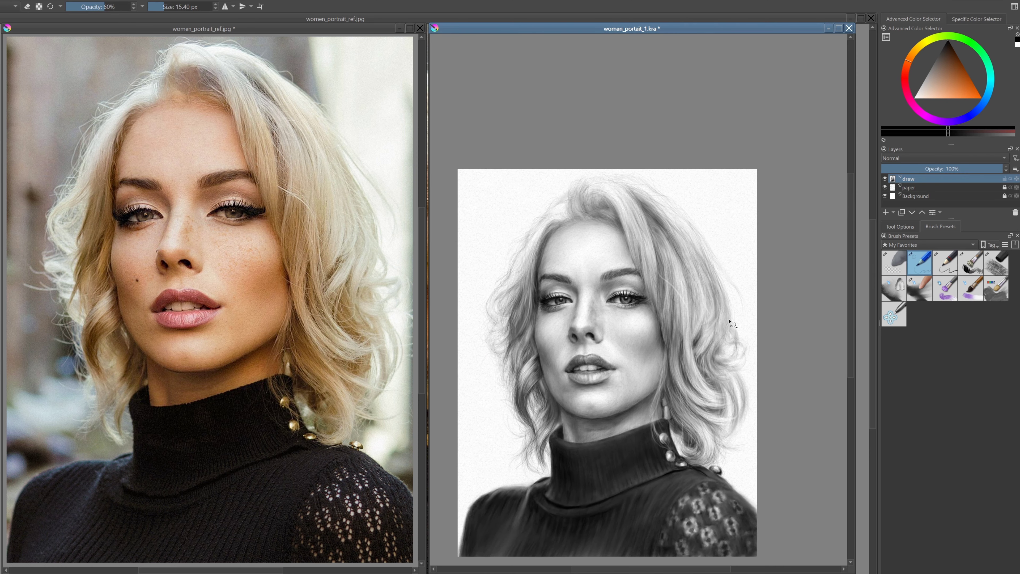
pyautogui.scroll(1, 729, 322)
pyautogui.press('/')
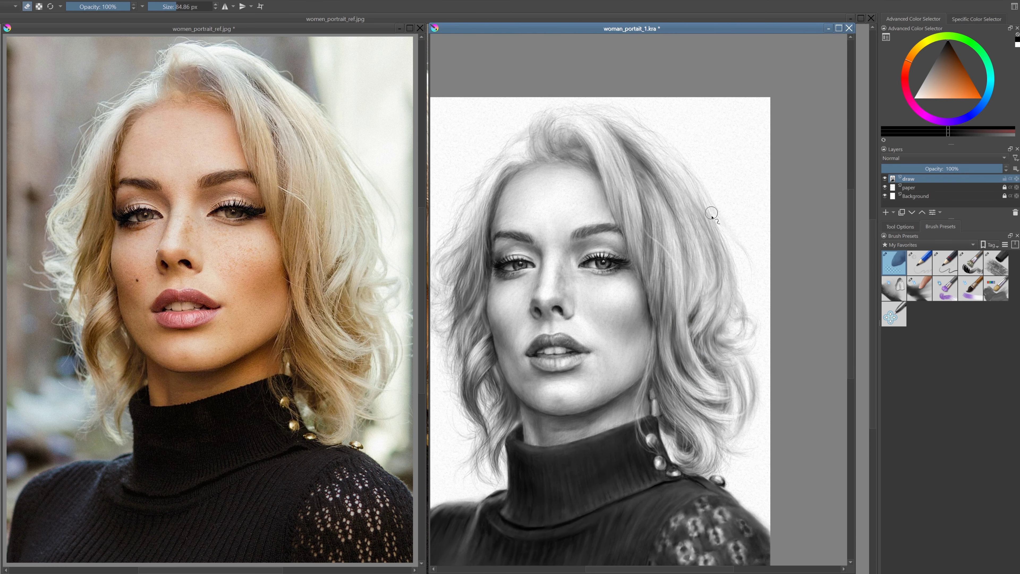
pyautogui.scroll(1, 723, 273)
pyautogui.press('/')
pyautogui.scroll(1, 755, 402)
pyautogui.press('/')
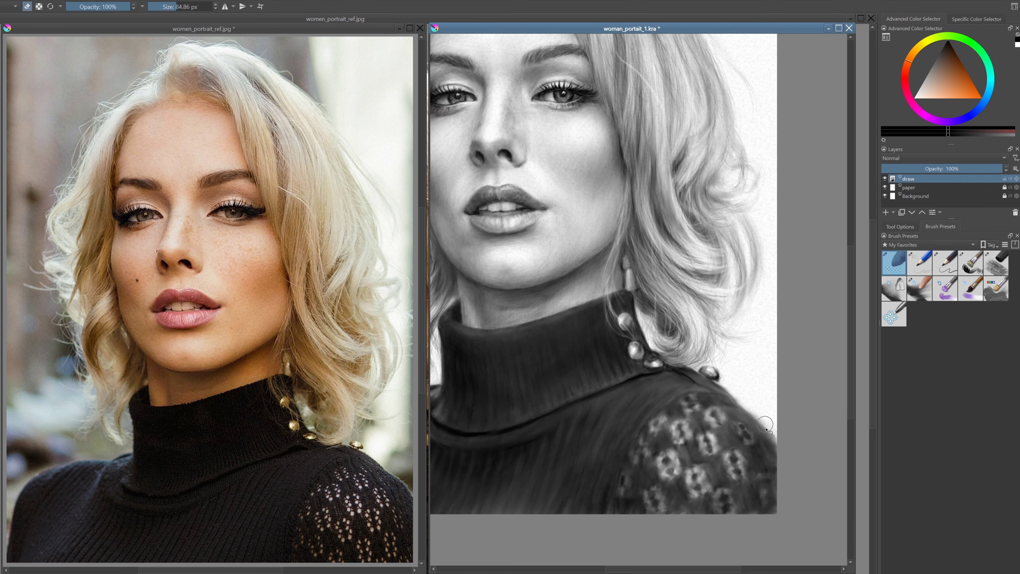
pyautogui.scroll(-1, 748, 446)
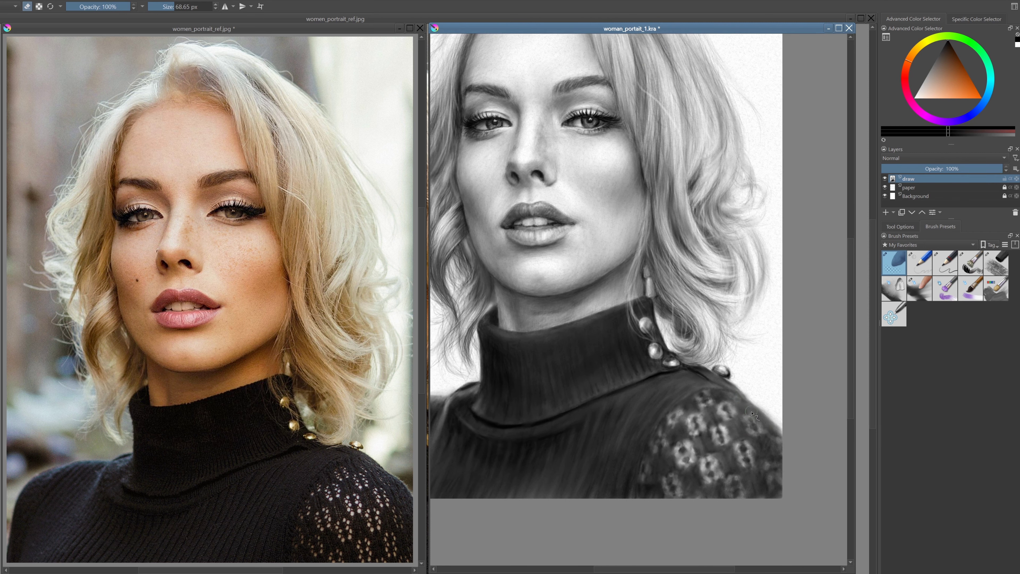
pyautogui.scroll(-1, 763, 402)
pyautogui.scroll(1, 786, 321)
pyautogui.press('/')
pyautogui.press('/')
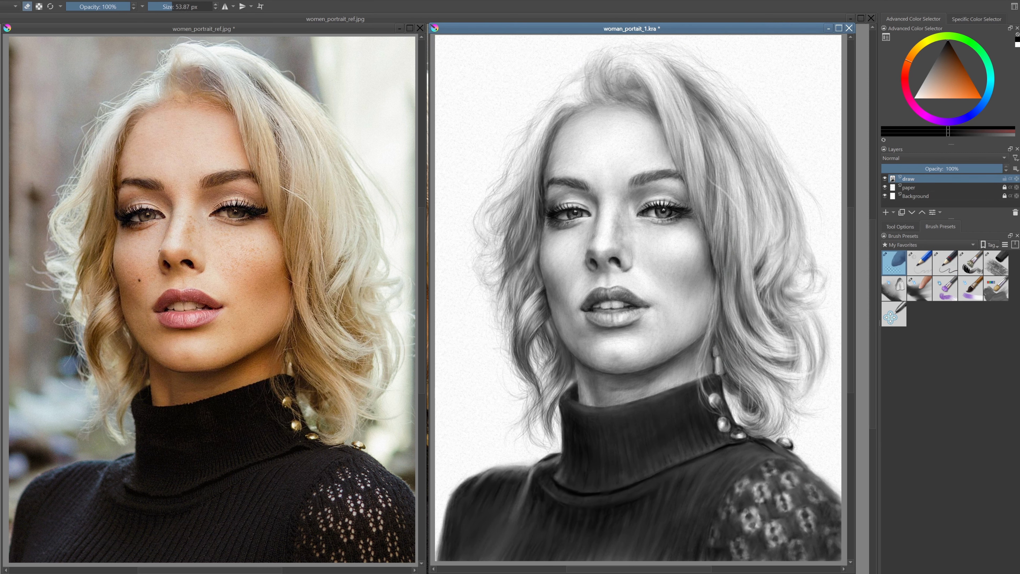
pyautogui.scroll(-1, 774, 228)
pyautogui.scroll(2, 776, 249)
pyautogui.scroll(-1, 779, 281)
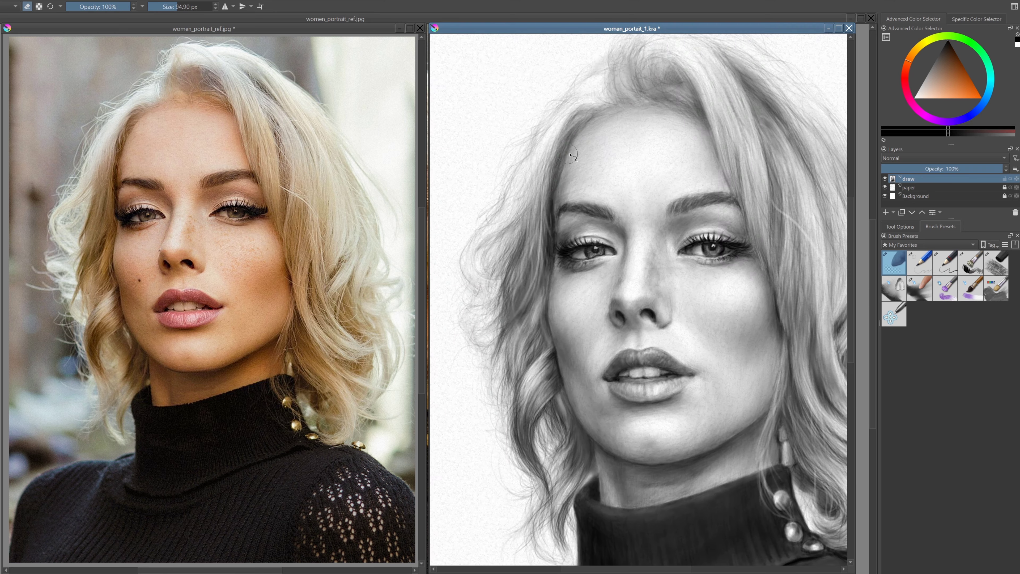